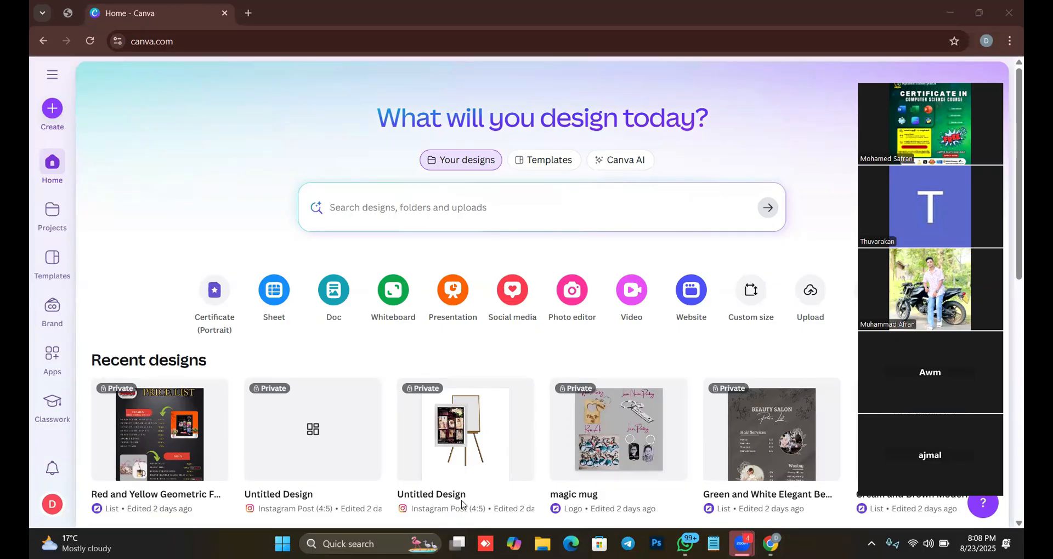
Search Google for "windows xp wallpaper" in a new browser tab.
click(248, 13)
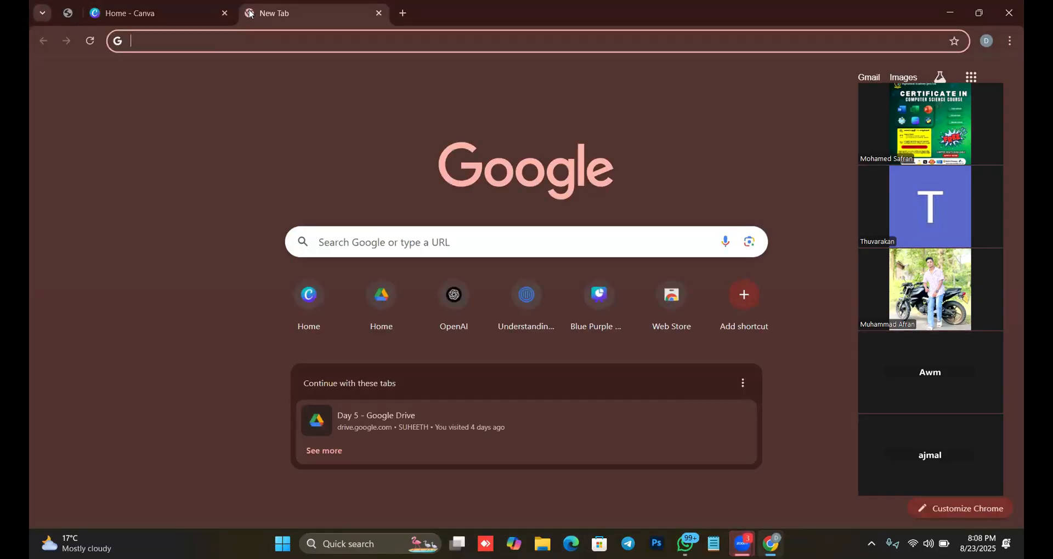
text(win)
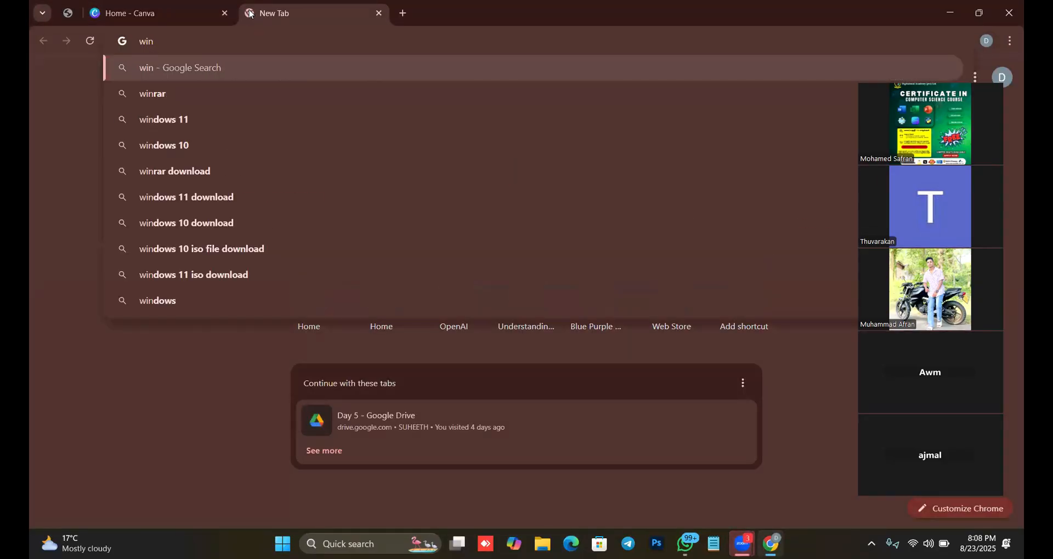
text(doz)
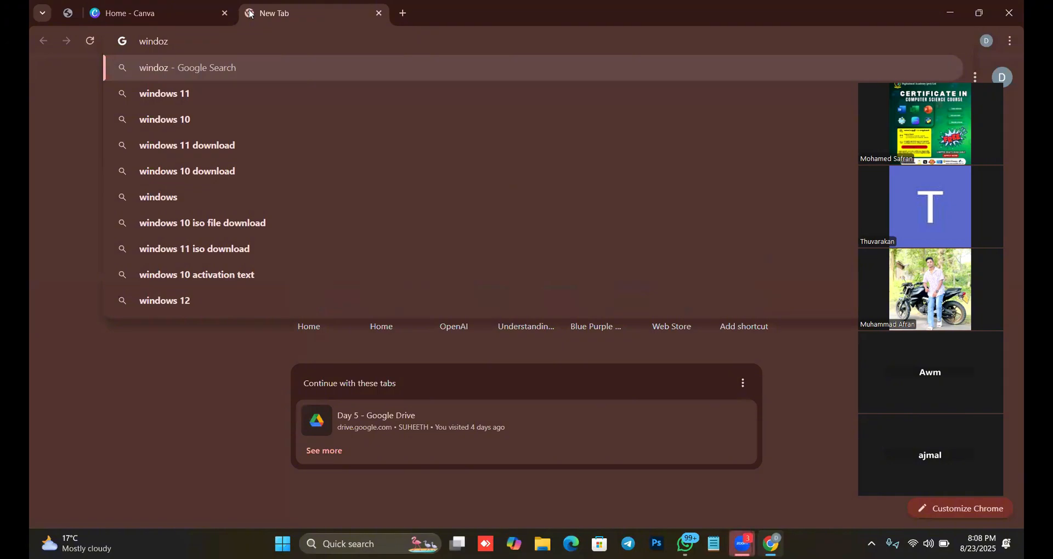
key(BackSpace)
text(s xp)
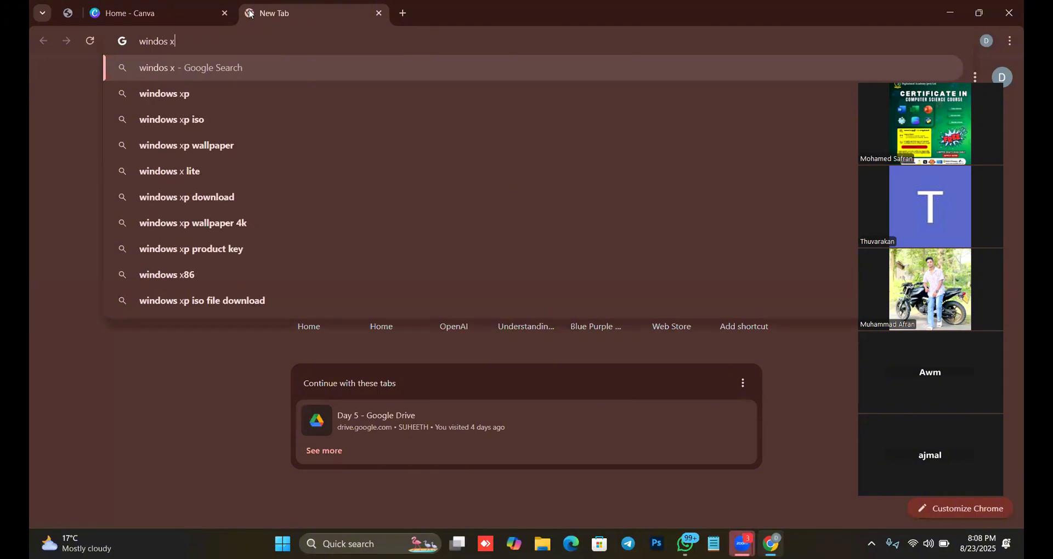
key(Down)
key(Down)
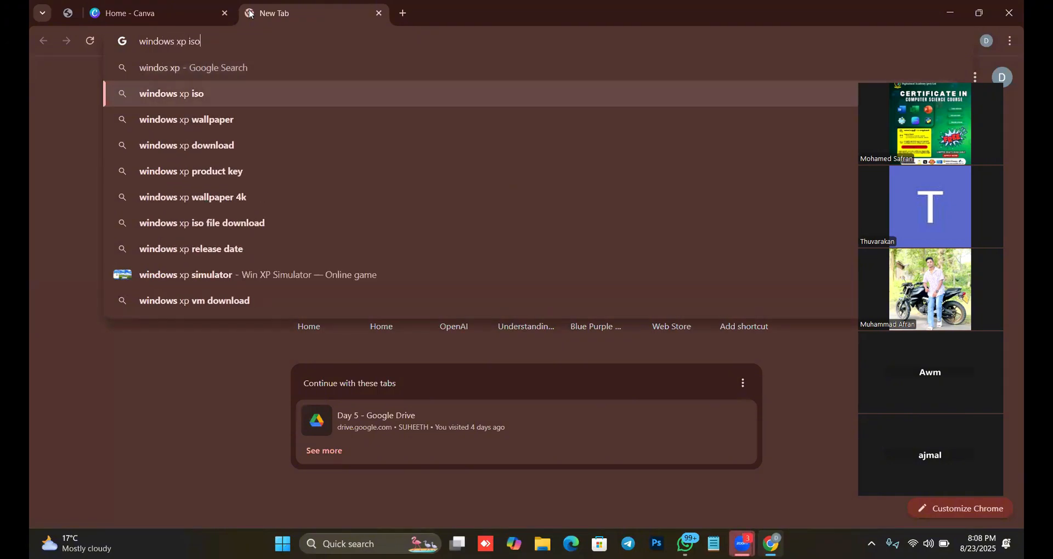
key(Return)
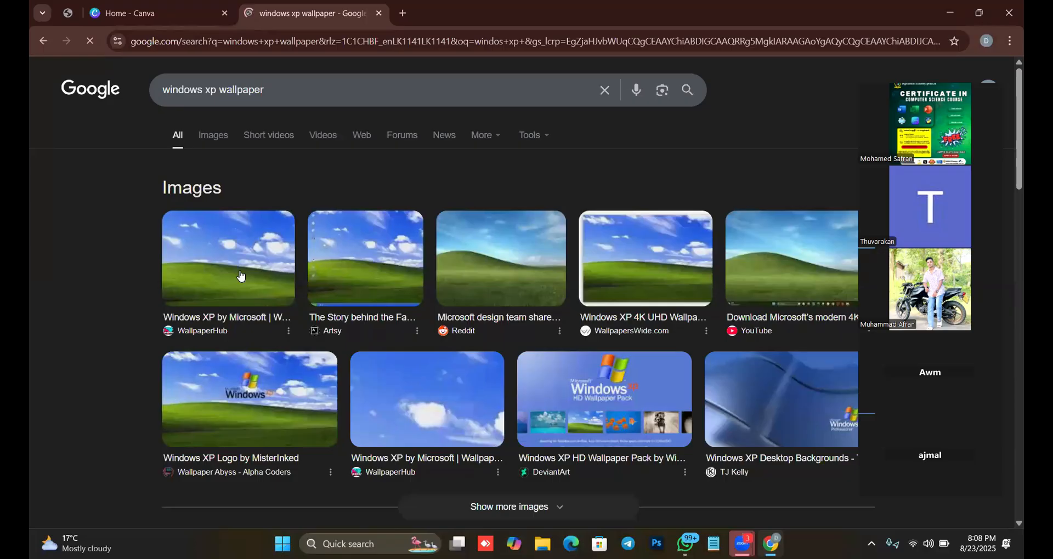
Preview the first WallpaperHub Windows XP image, view its source page, and return to the image preview.
click(241, 276)
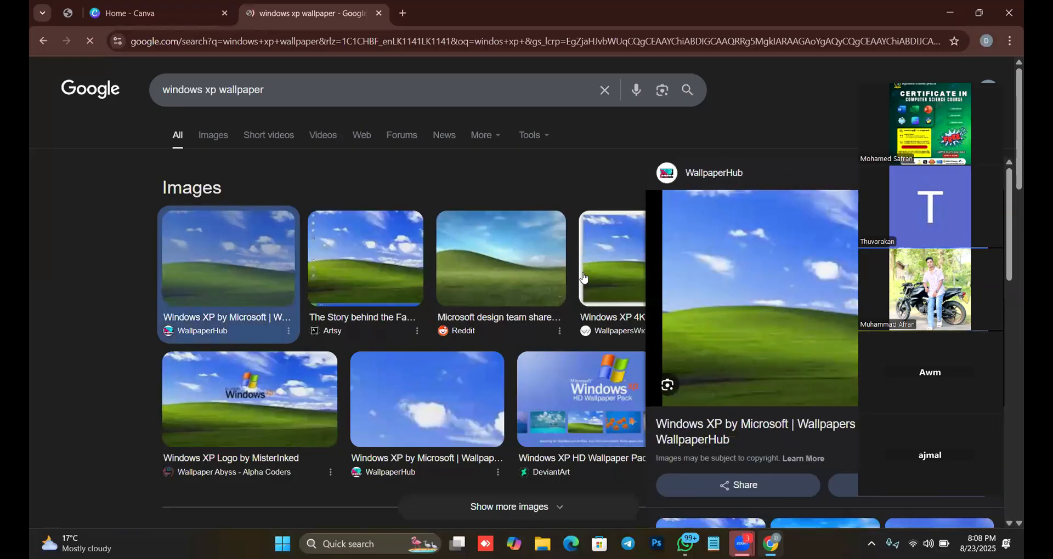
click(788, 249)
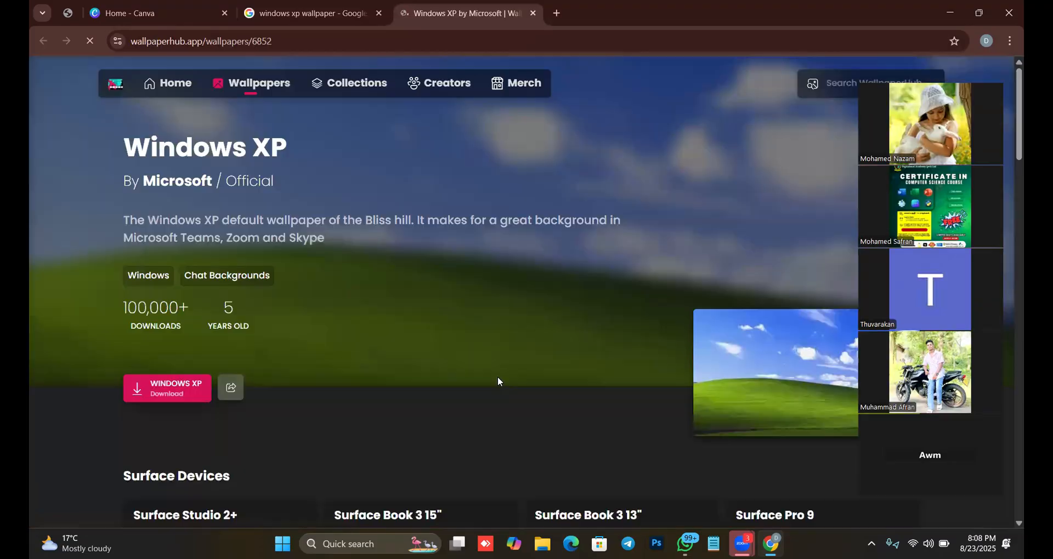
click(533, 14)
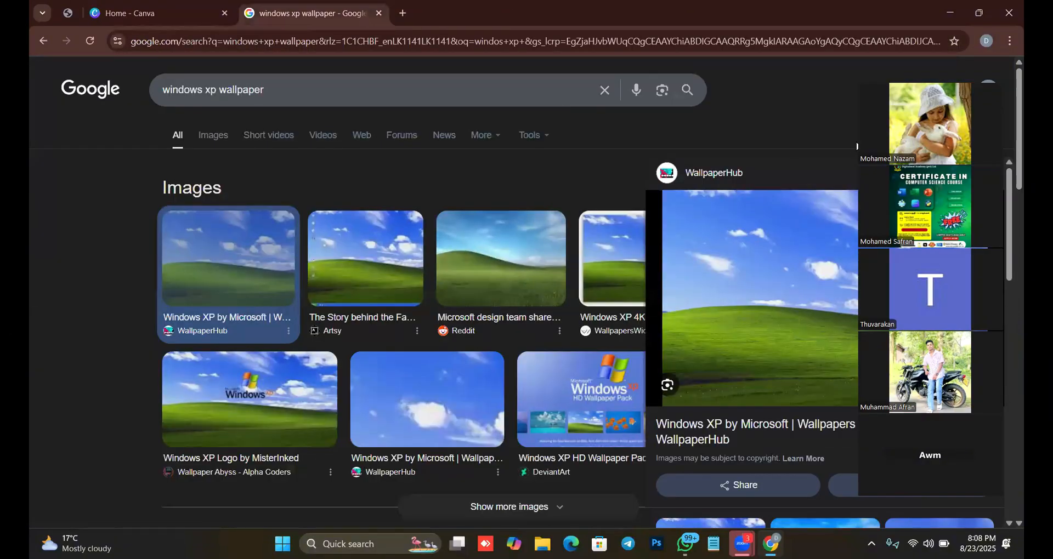
click(856, 142)
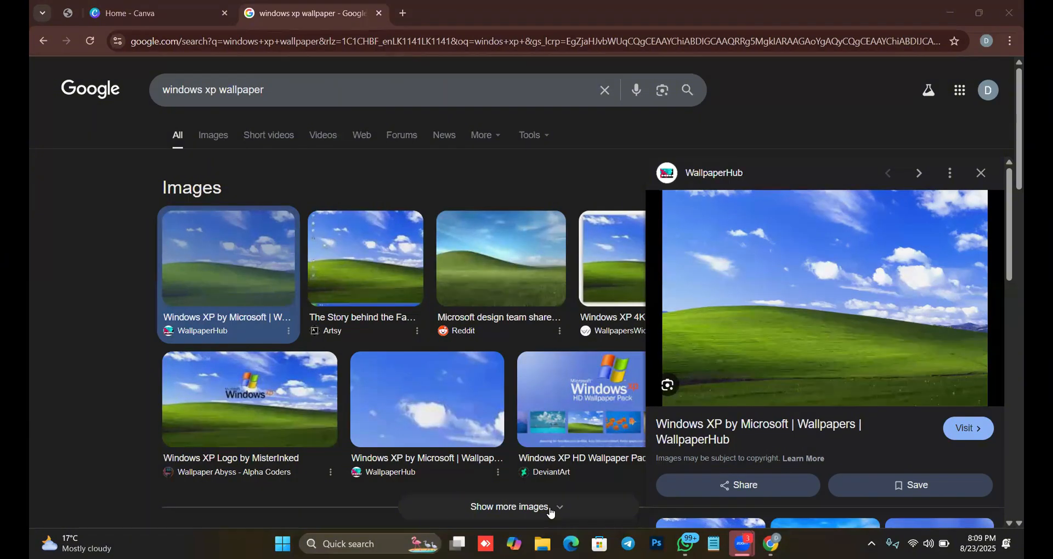
Search Google for the photographer's username and open their YouPic portfolio from the results.
triple_click(287, 94)
text(saffrans)
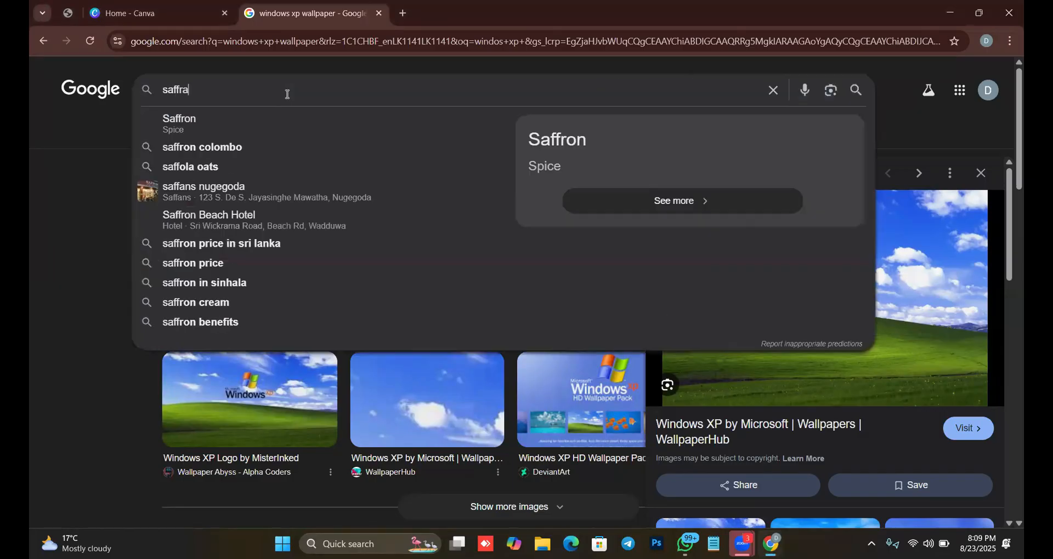
key(BackSpace)
key(BackSpace)
key(BackSpace)
key(BackSpace)
key(BackSpace)
text(an)
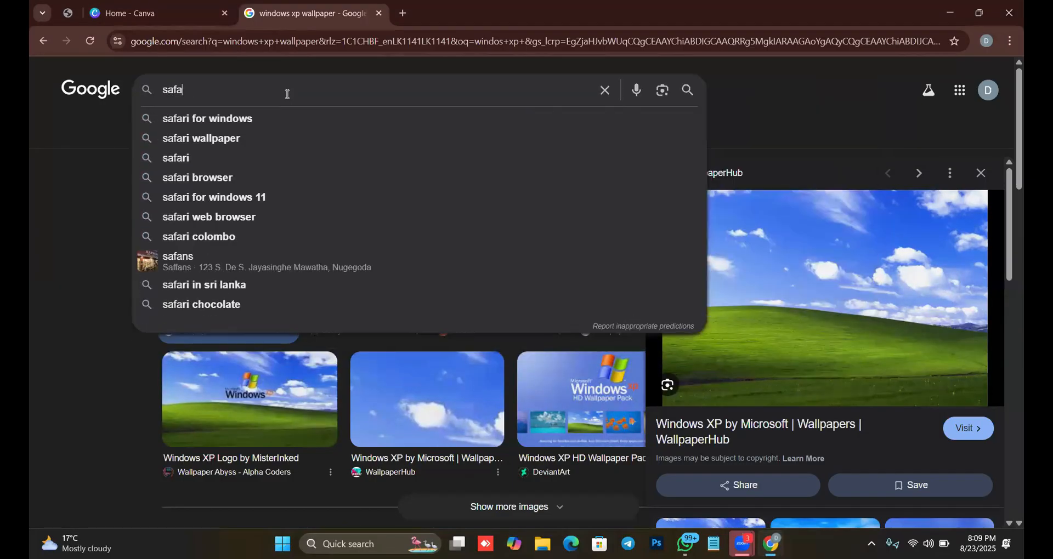
key(BackSpace)
key(BackSpace)
text(se)
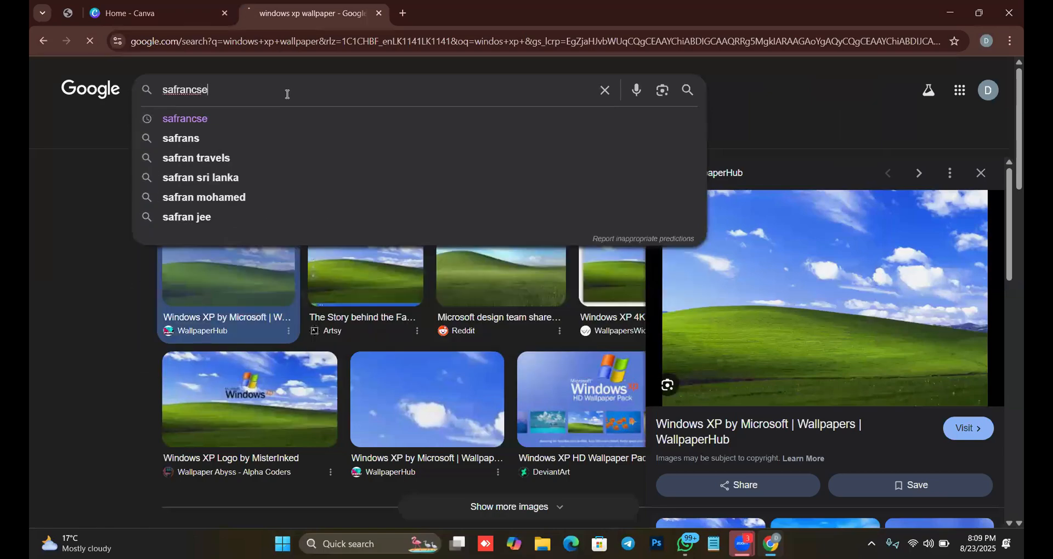
key(Return)
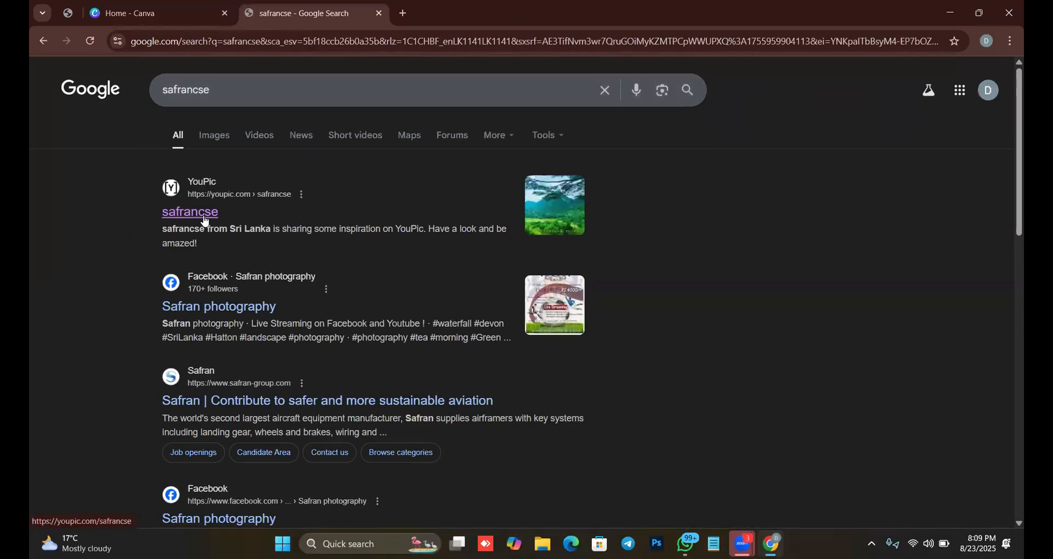
click(205, 217)
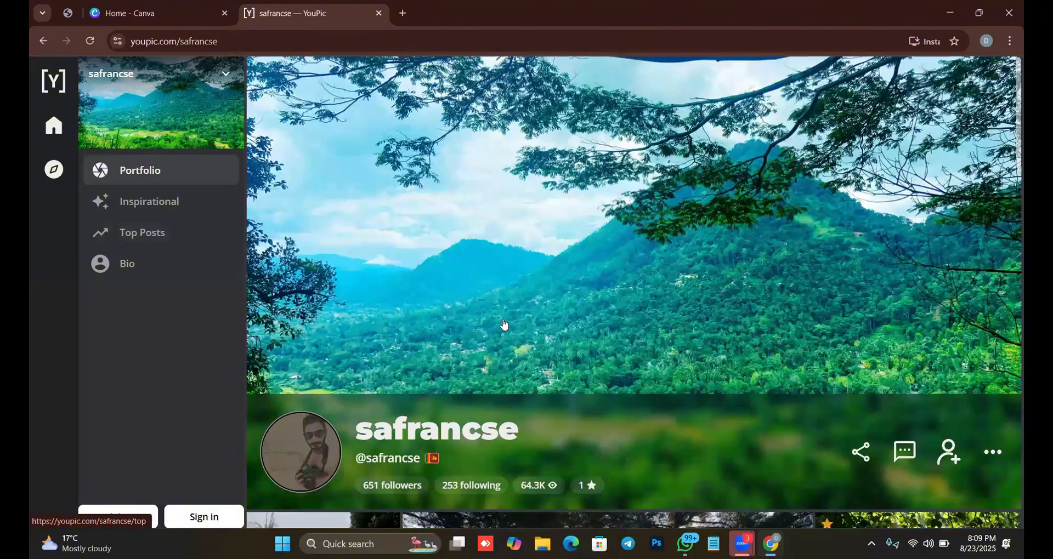
View the misty forest photo "A jungle" at full size, then return to the portfolio.
scroll(709, 403, down, 7)
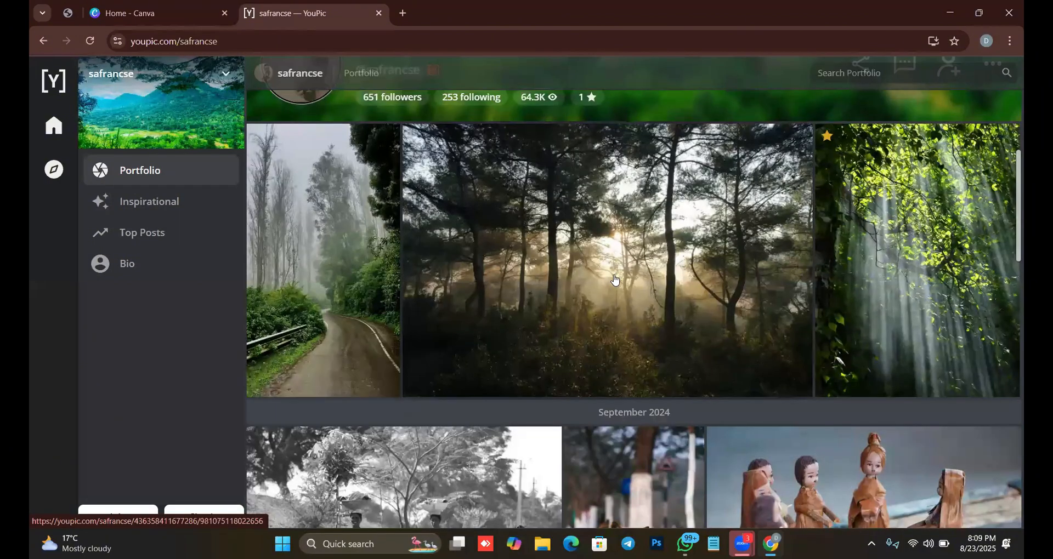
click(581, 268)
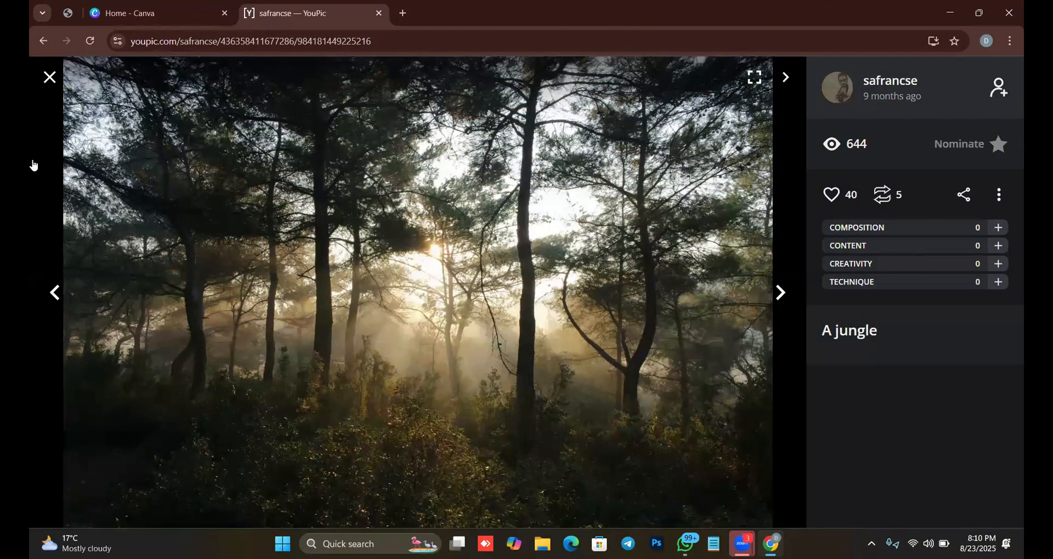
click(47, 80)
View the May 2024 "Sri Lanka" tea-hill landscape at full size, then close it.
scroll(678, 377, down, 7)
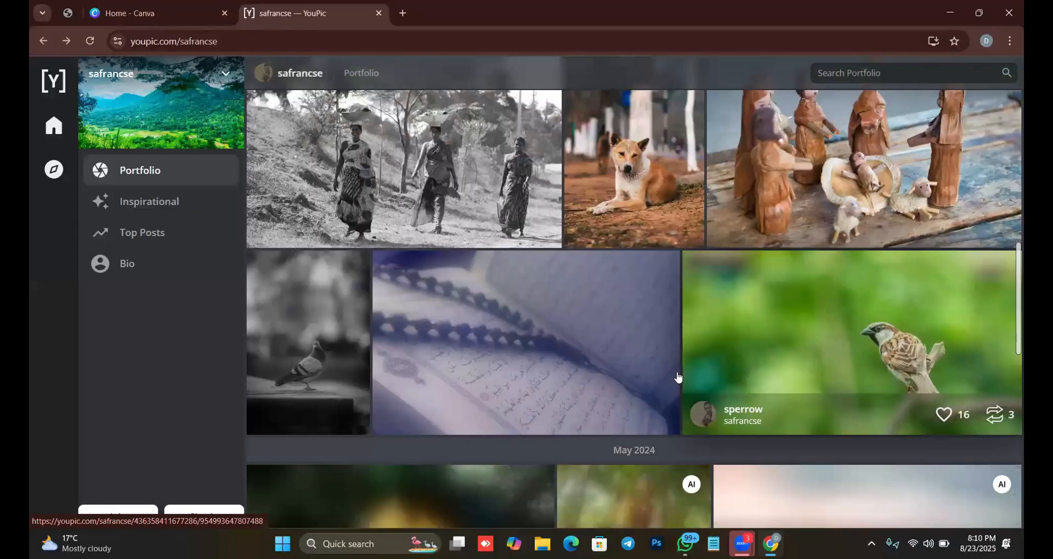
scroll(755, 347, down, 1)
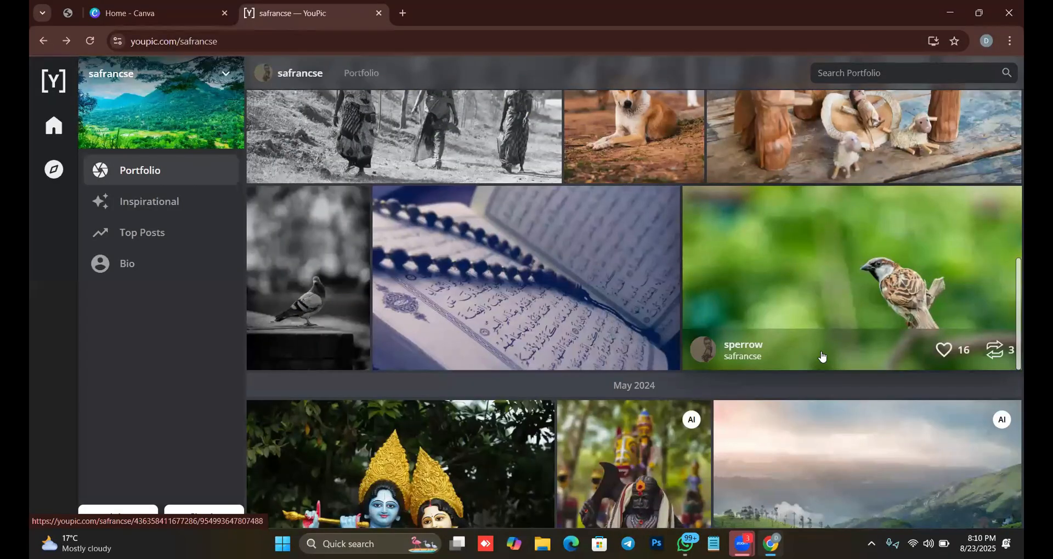
click(745, 416)
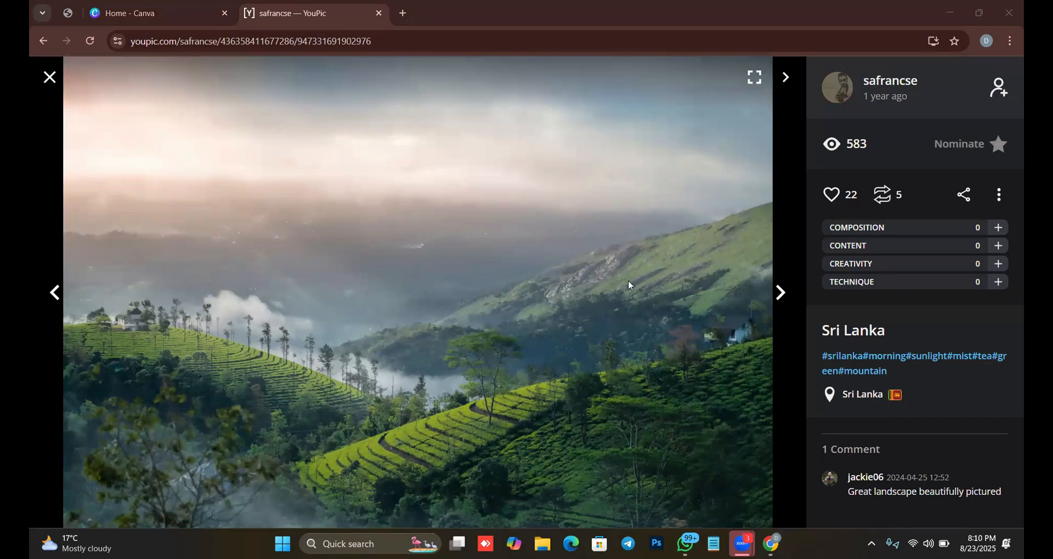
click(49, 78)
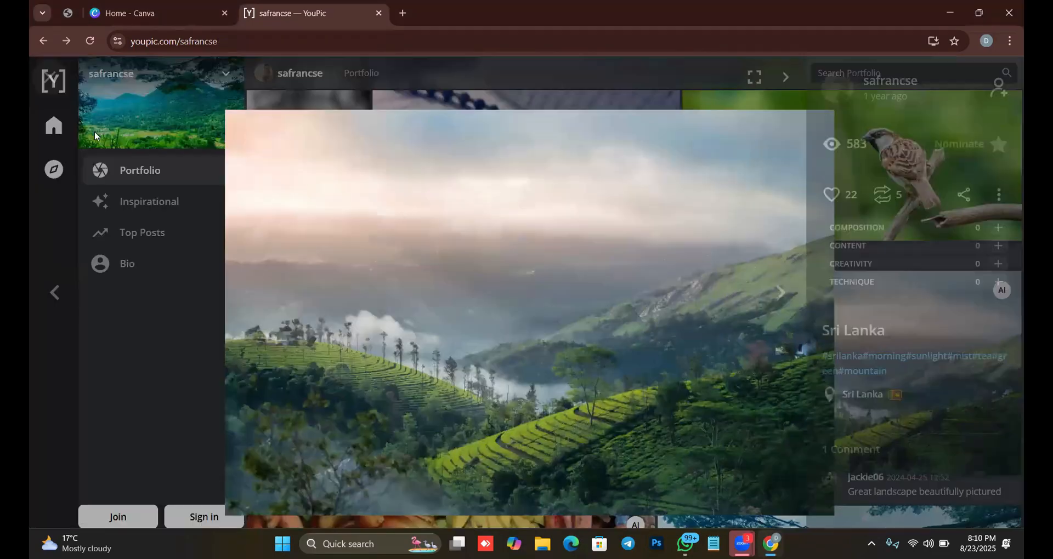
Find the "Blue Rose" photo in the July 2023 section, examine it at full size, and close it.
scroll(442, 285, down, 3)
scroll(443, 285, down, 4)
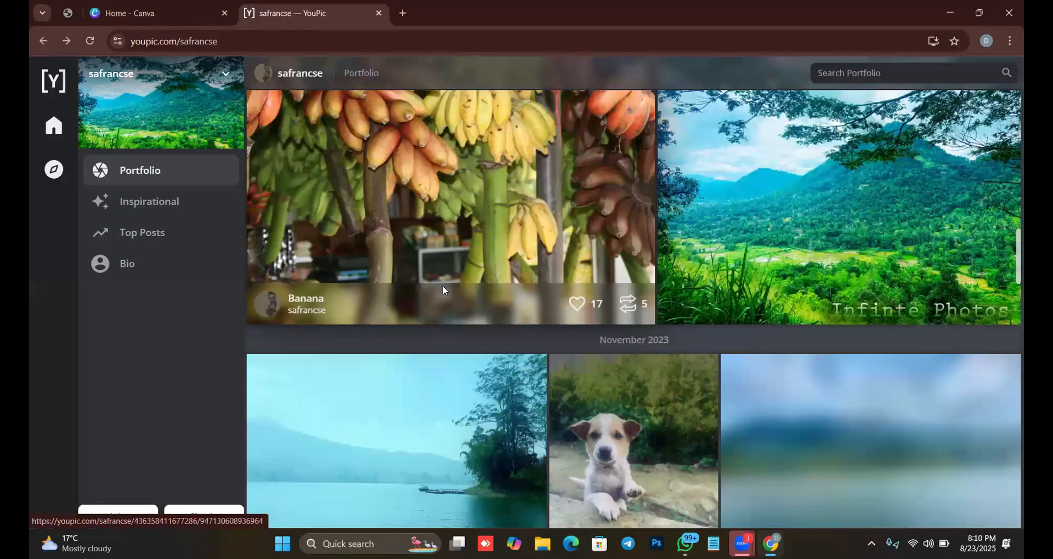
scroll(443, 286, down, 3)
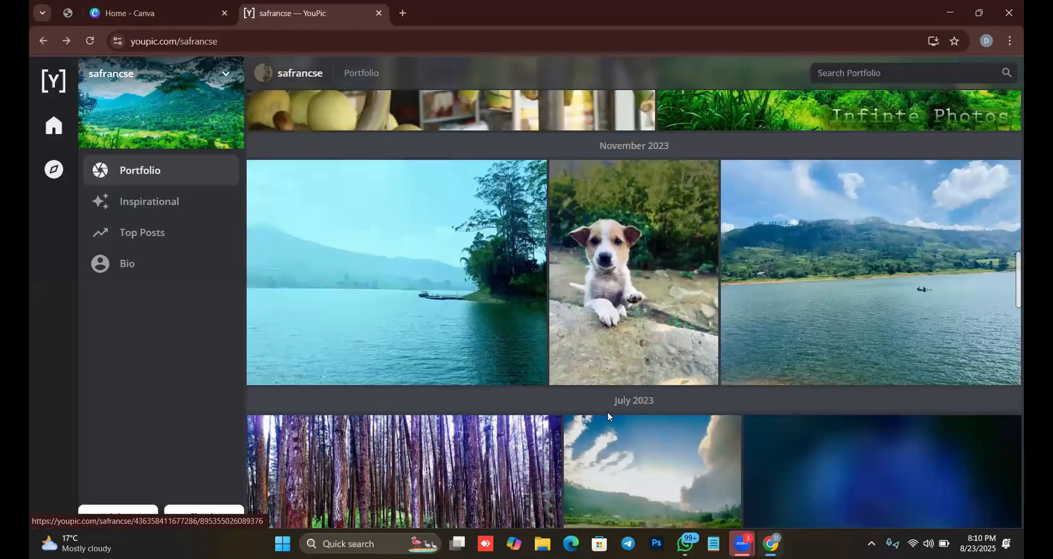
scroll(607, 415, down, 2)
scroll(556, 420, down, 2)
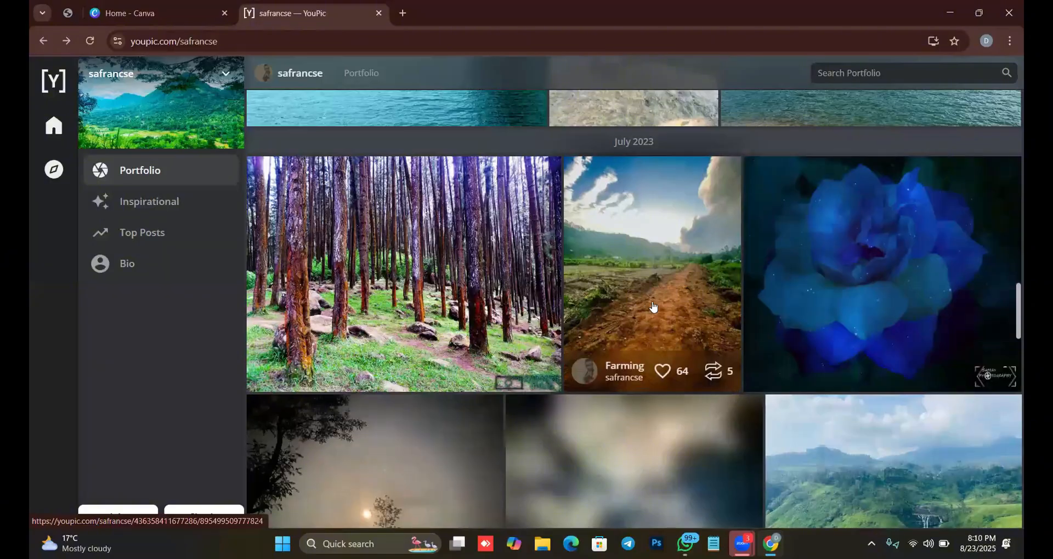
click(844, 249)
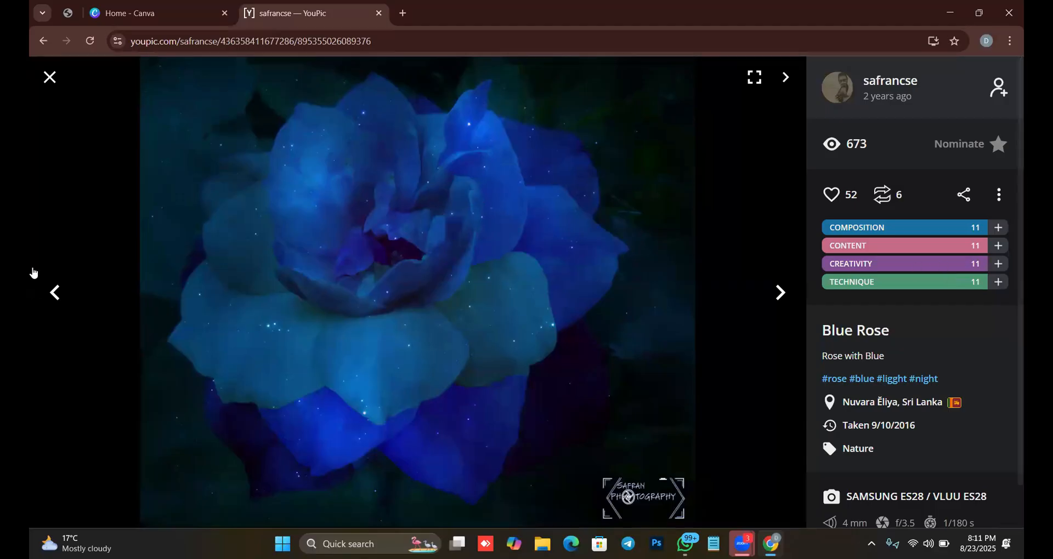
click(49, 77)
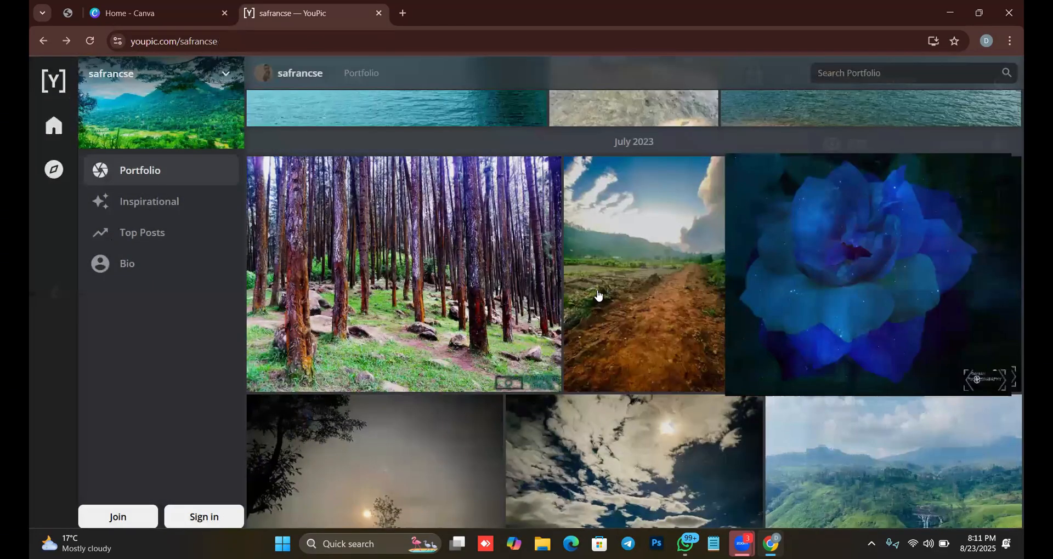
Examine the moonlit cloud photo "night View" at full size, then return to the portfolio.
scroll(655, 301, down, 5)
click(648, 260)
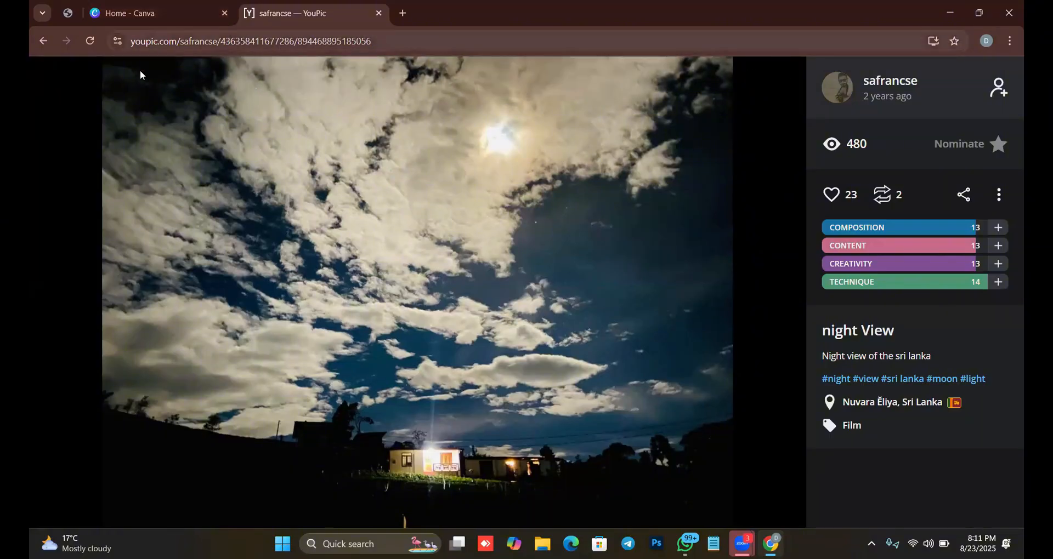
click(48, 80)
Browse the older portfolio photos down to February 2017, examine the "railway" bridge photo at full size, and close it.
scroll(613, 258, down, 5)
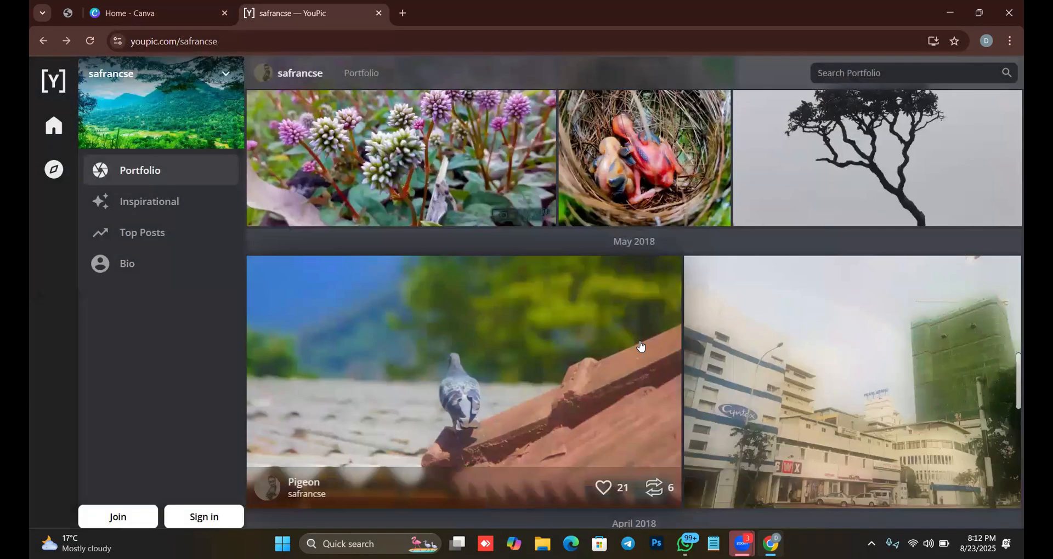
scroll(546, 327, down, 1)
scroll(540, 334, down, 5)
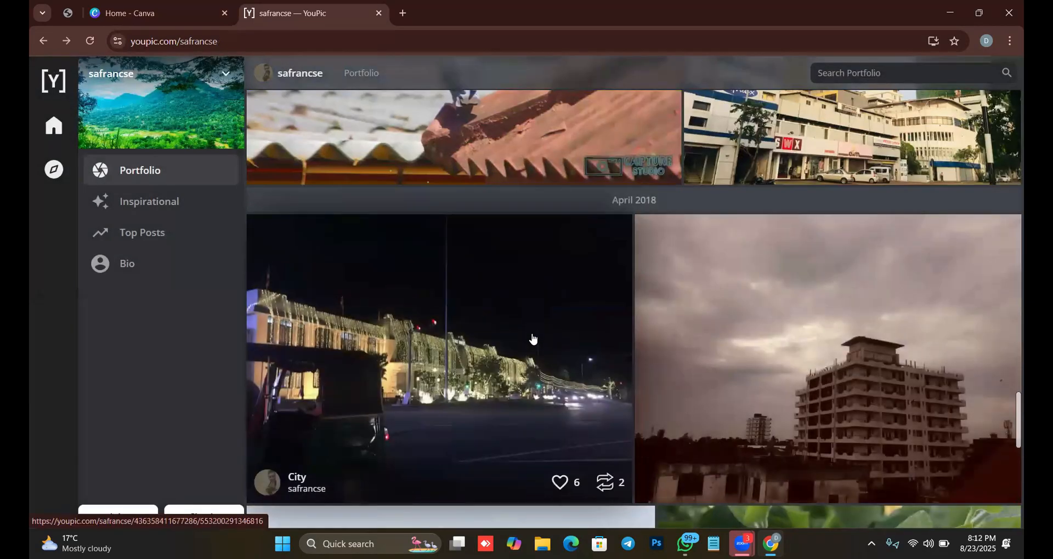
scroll(533, 339, down, 6)
scroll(533, 339, down, 6)
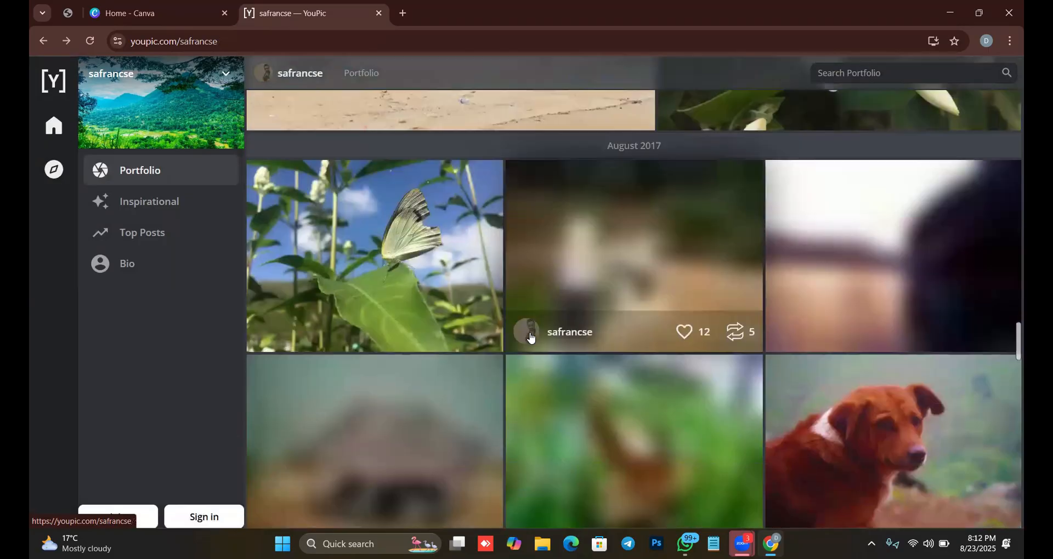
scroll(705, 385, down, 1)
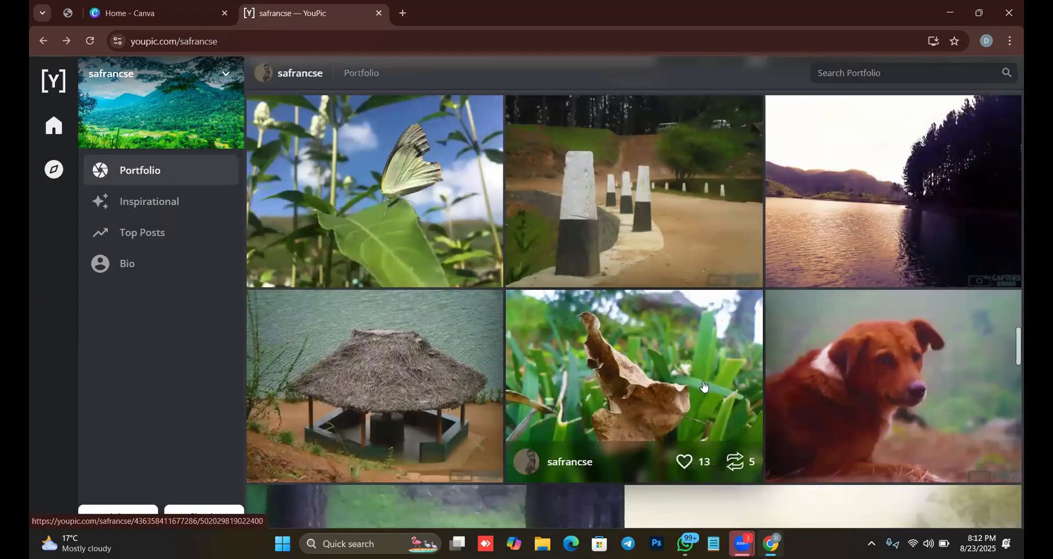
scroll(706, 388, down, 4)
scroll(706, 390, down, 10)
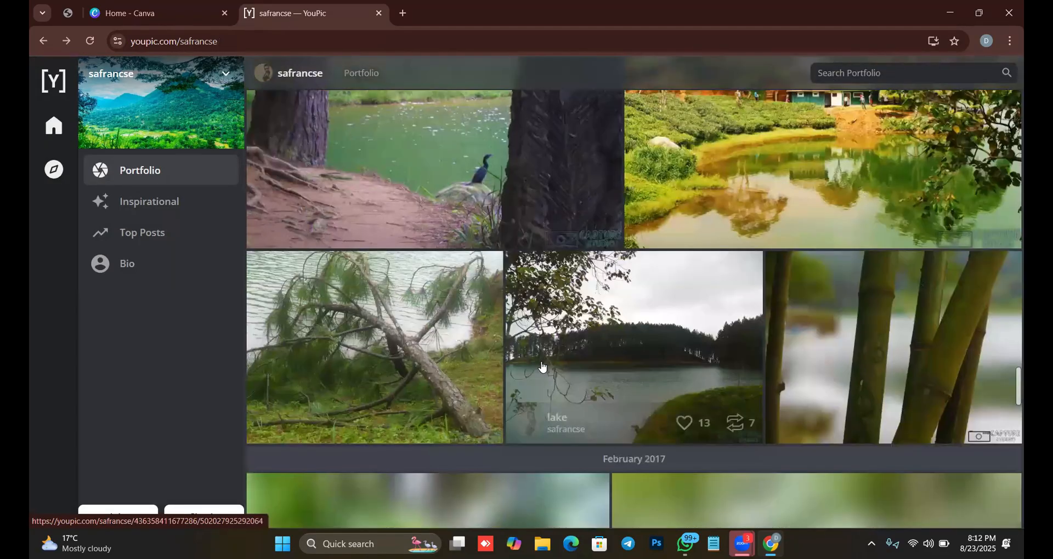
scroll(460, 367, down, 5)
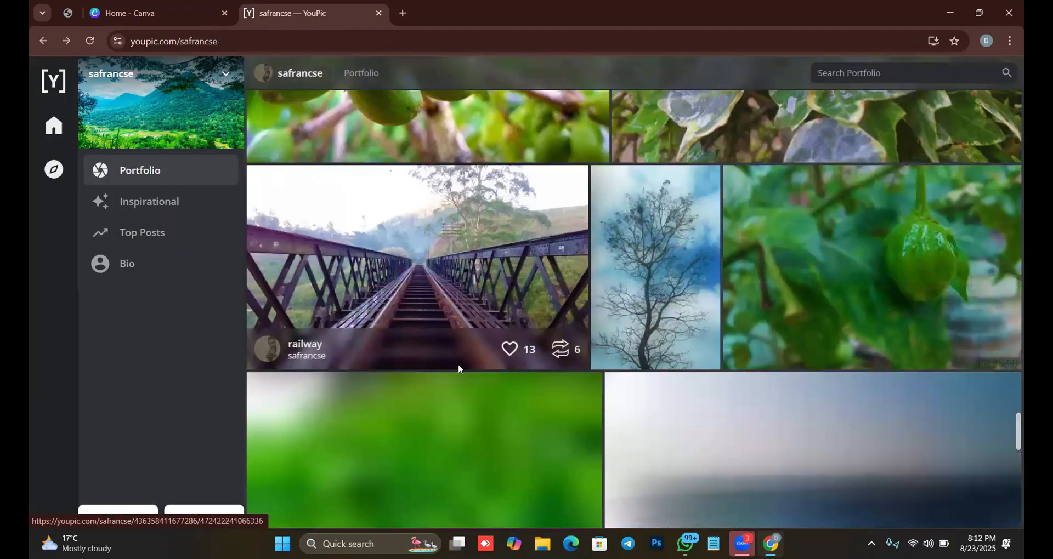
click(423, 253)
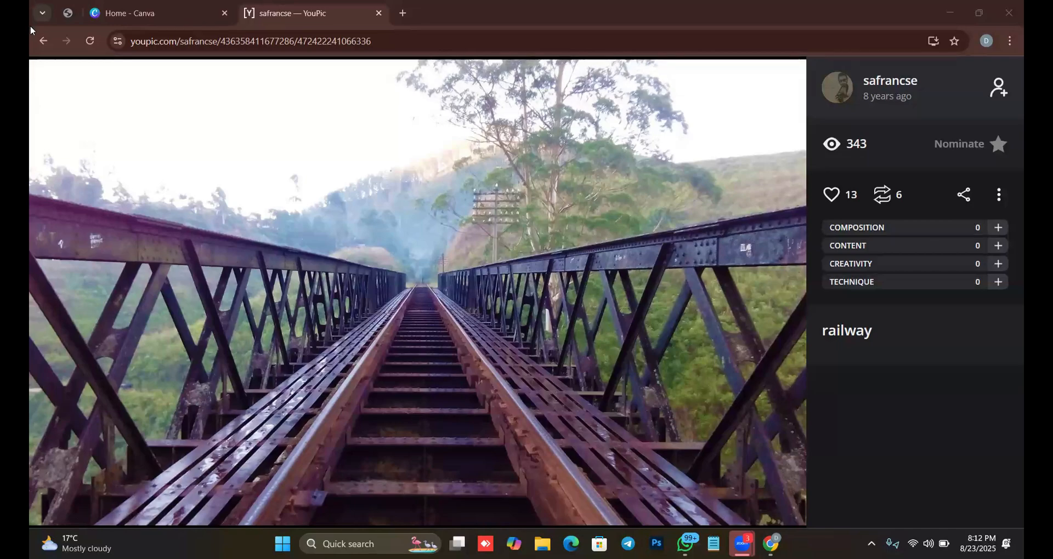
click(53, 80)
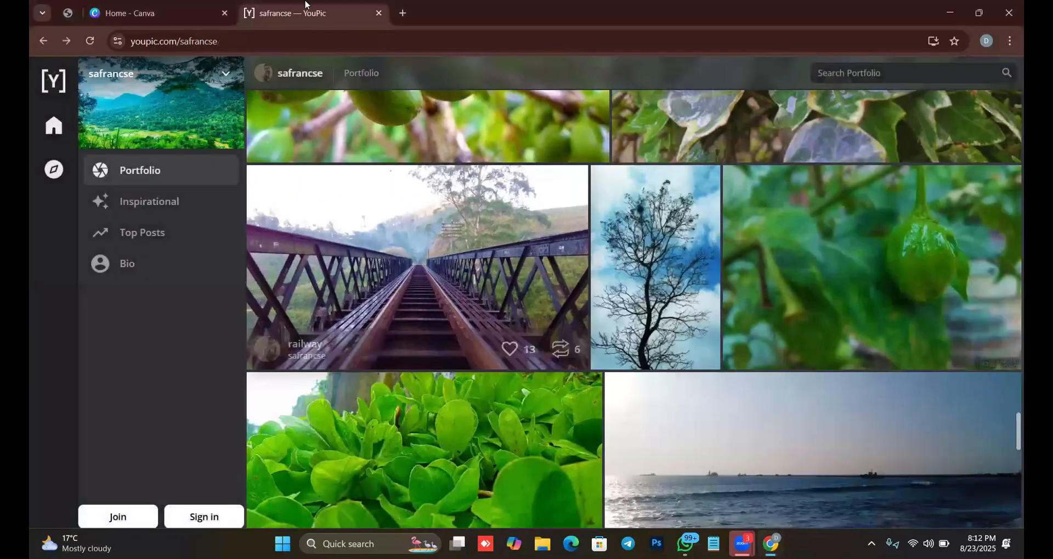
Close the YouPic portfolio page and load the canva.com home page.
key(ctrl+w)
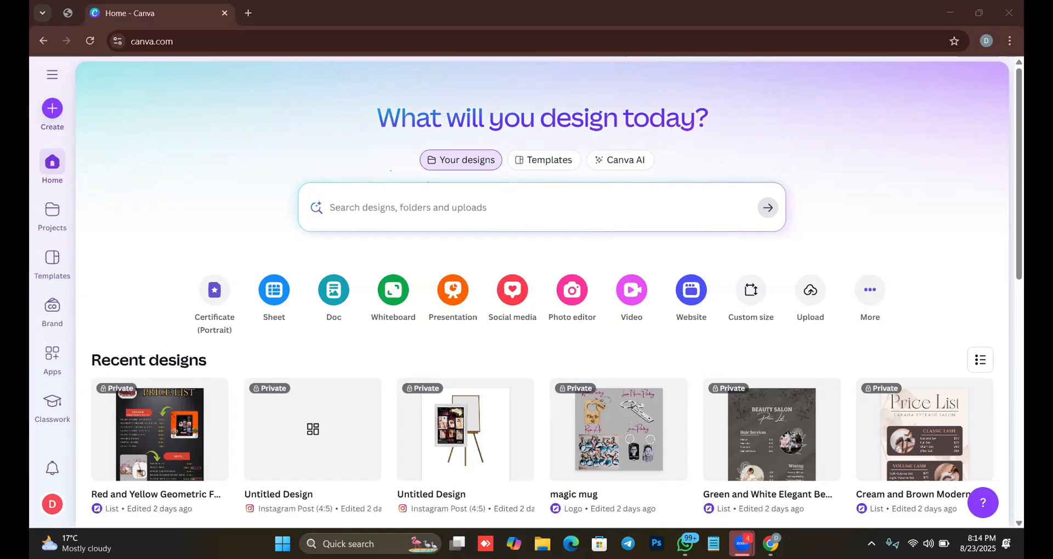
mouse_move(457, 543)
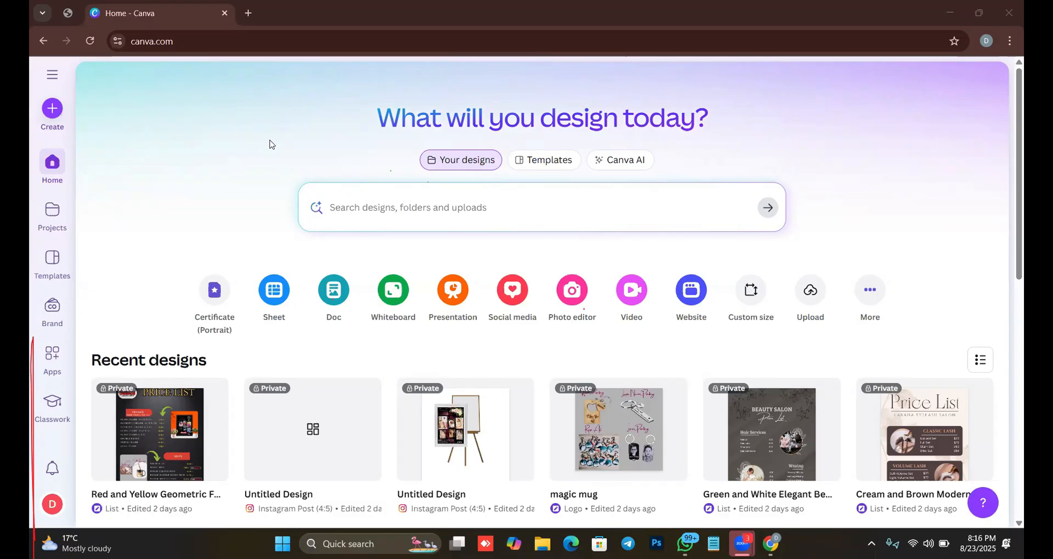
click(199, 42)
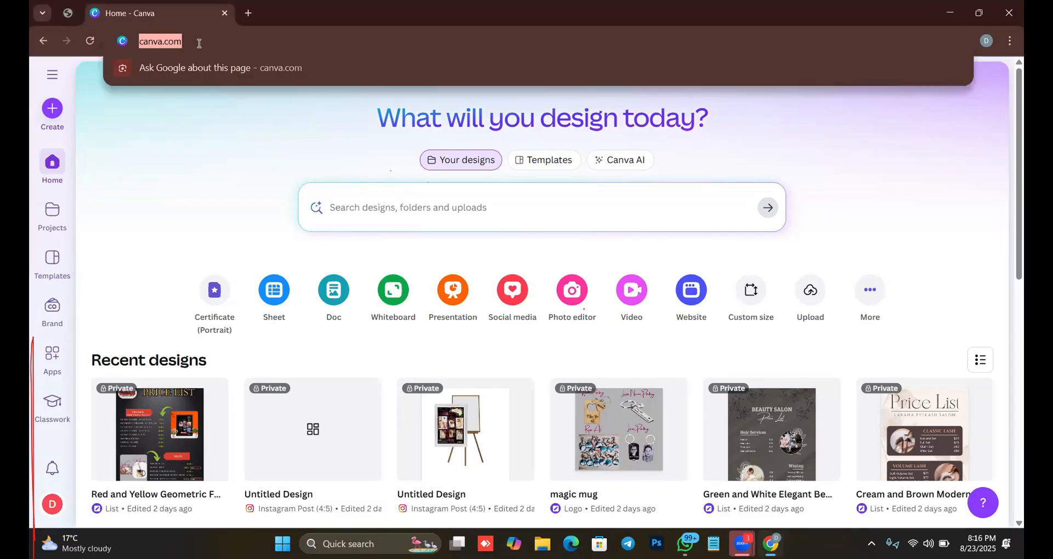
click(199, 44)
key(ctrl+a)
text(canva.com)
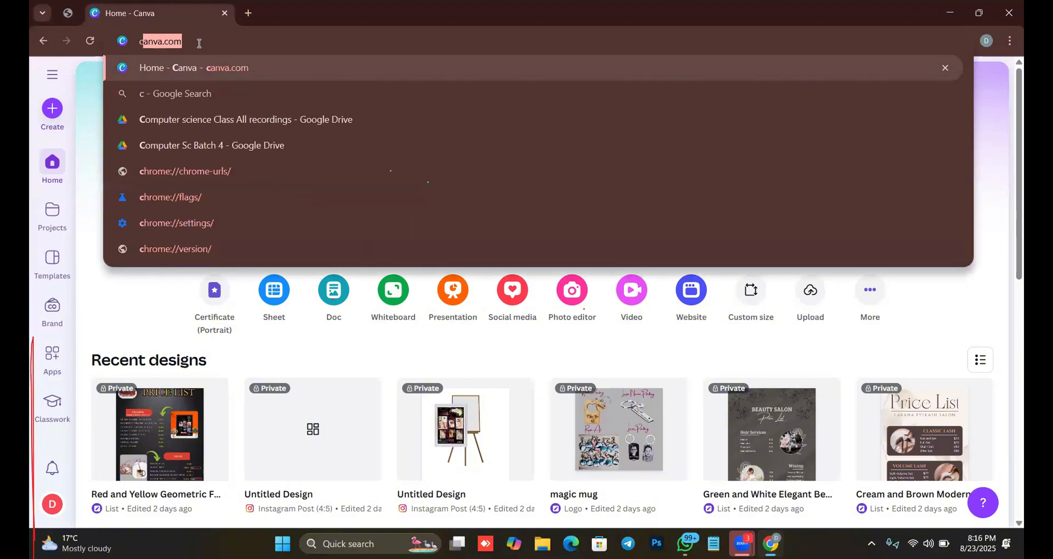
key(Return)
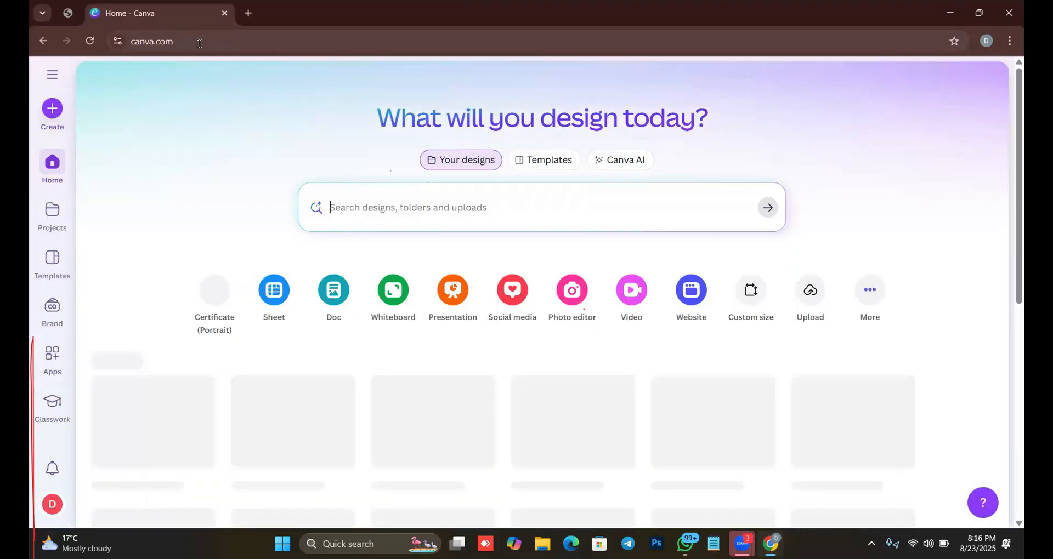
Switch the home page search from Your designs to Templates and browse the suggested templates down to the resume design.
click(411, 207)
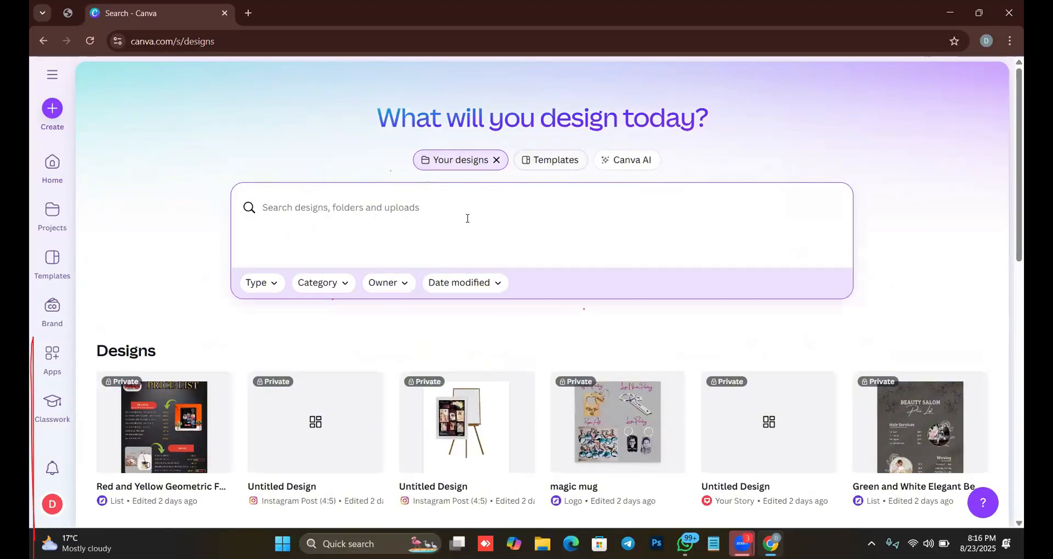
click(531, 158)
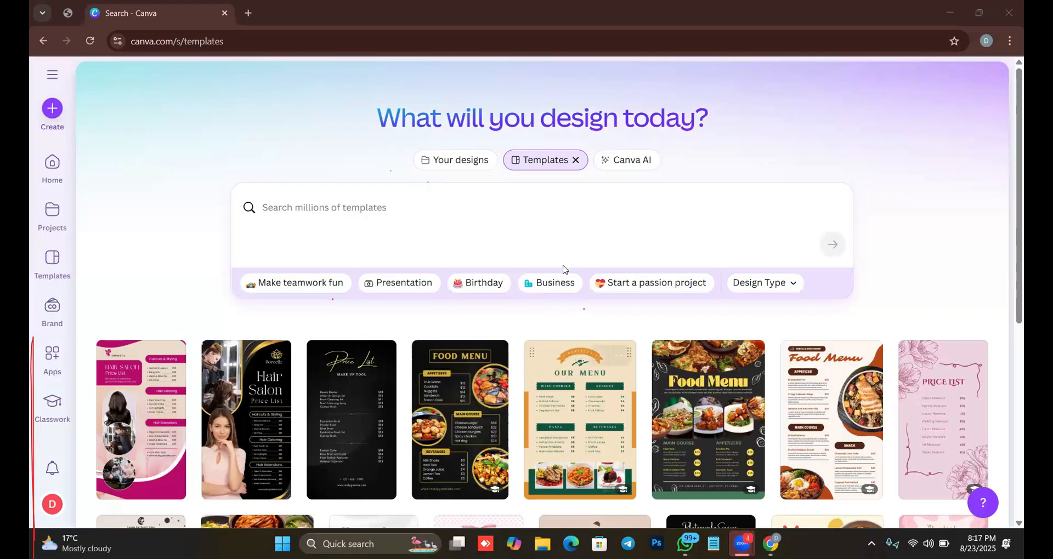
scroll(563, 269, down, 5)
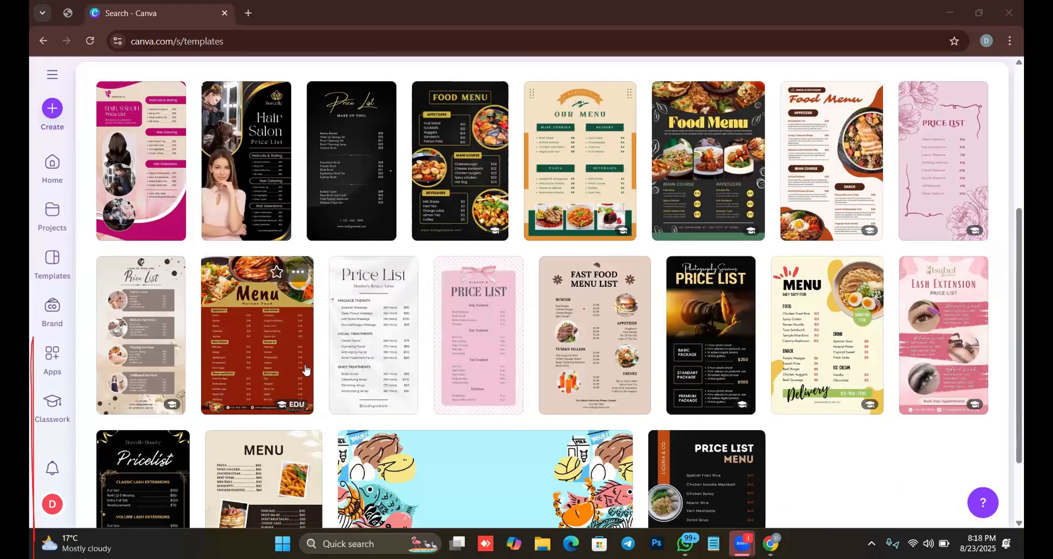
scroll(858, 242, down, 7)
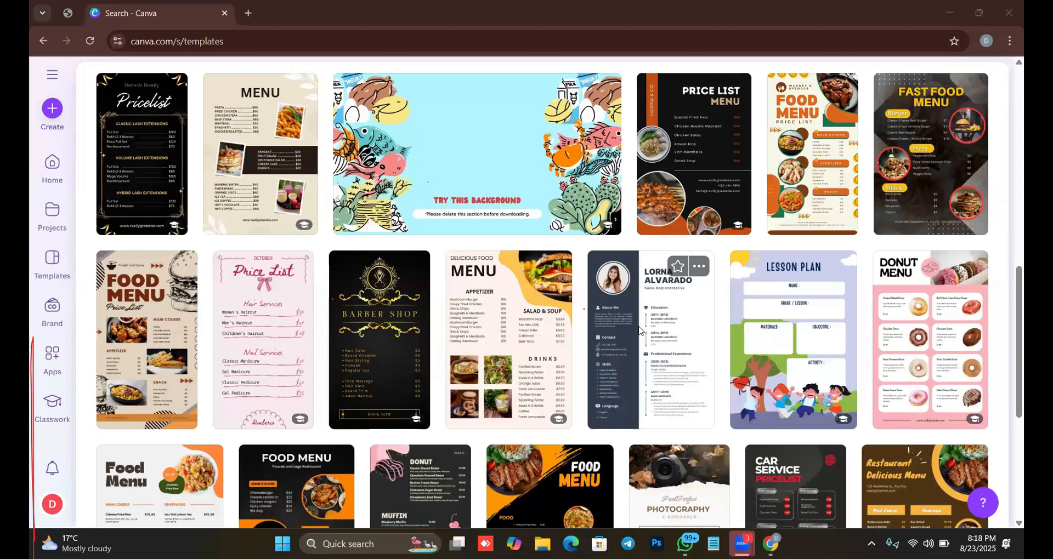
Preview the "Modern Minimalist CV Resume" template, look through the similar resume designs, and close the preview.
click(637, 332)
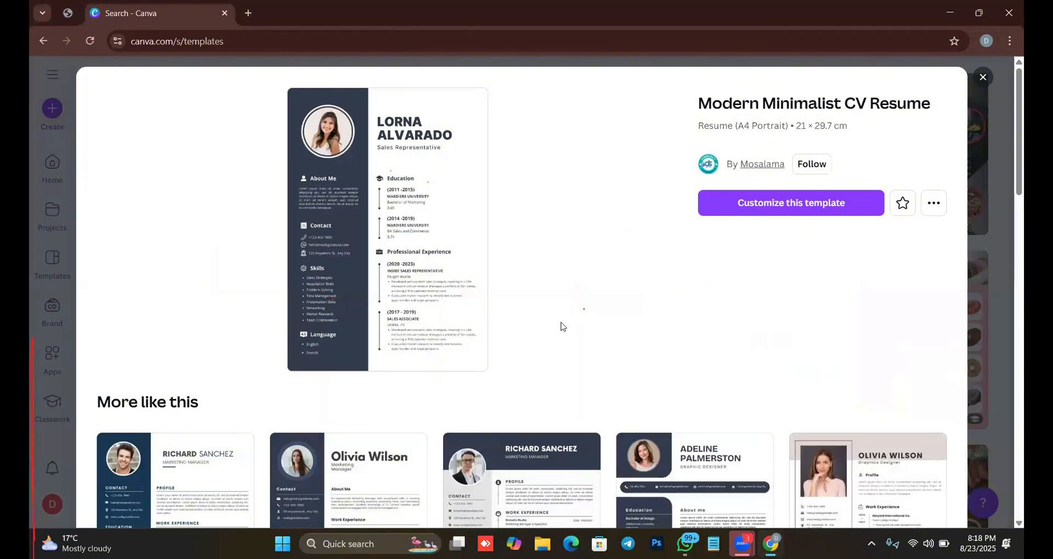
scroll(768, 299, down, 3)
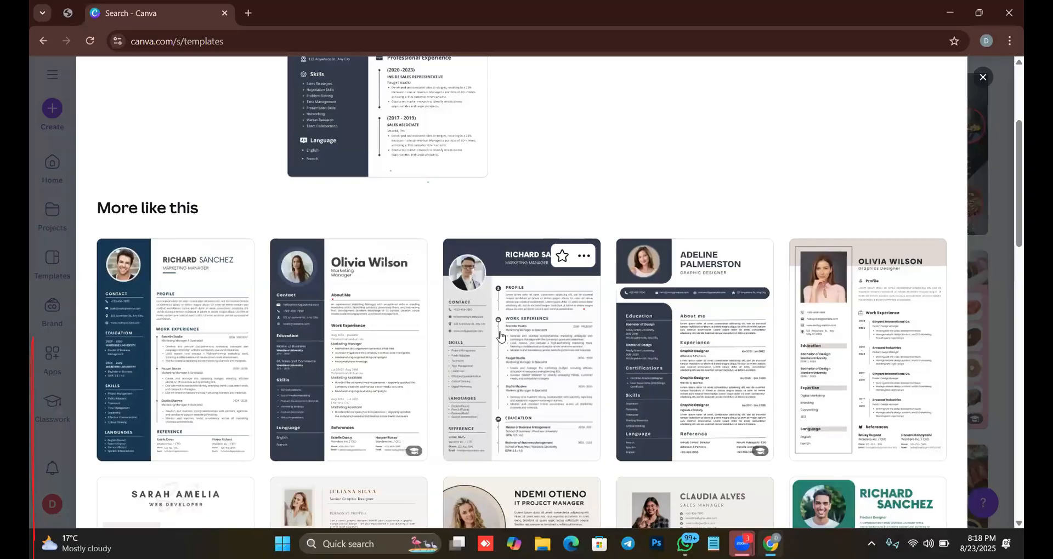
scroll(580, 334, down, 5)
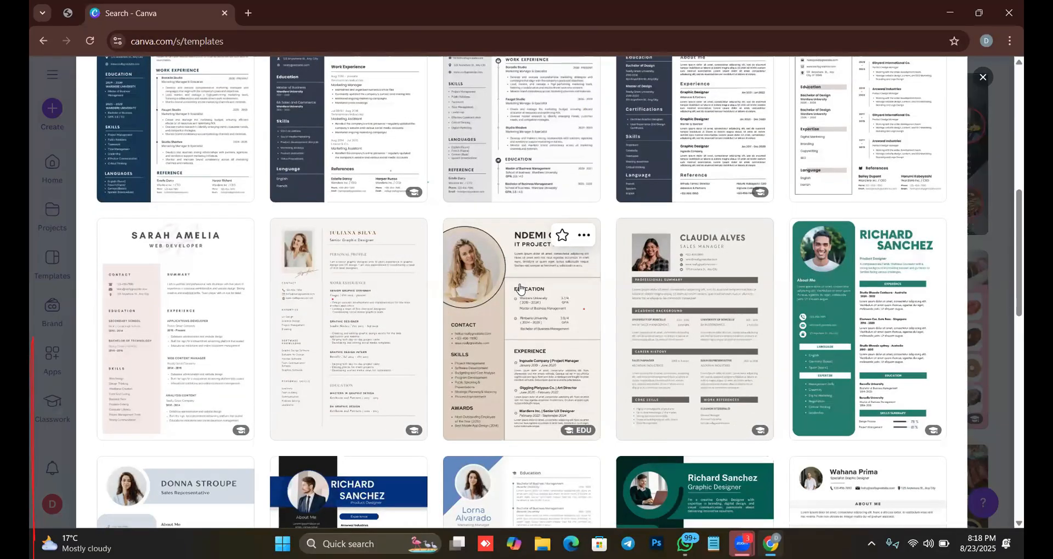
click(480, 366)
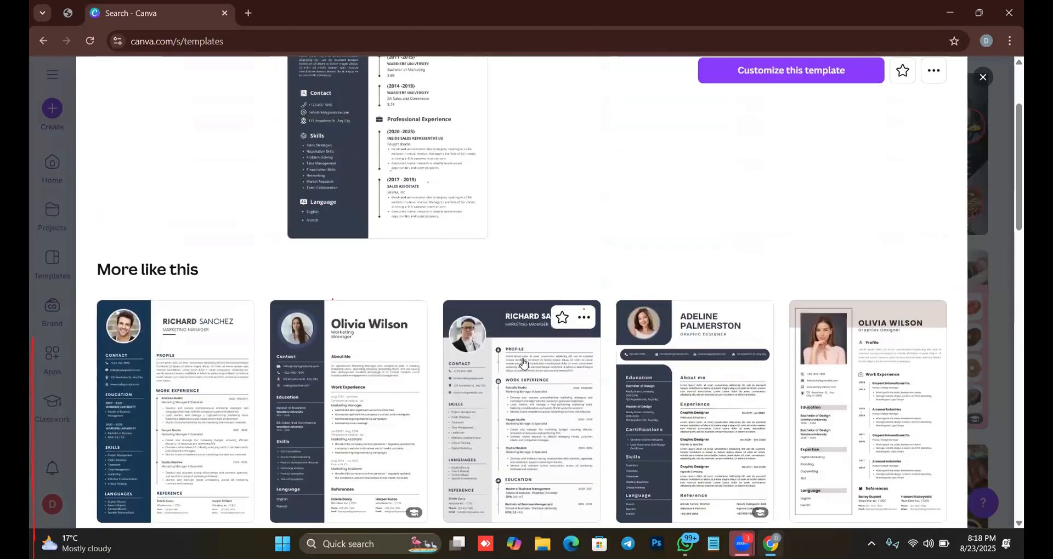
scroll(559, 329, up, 3)
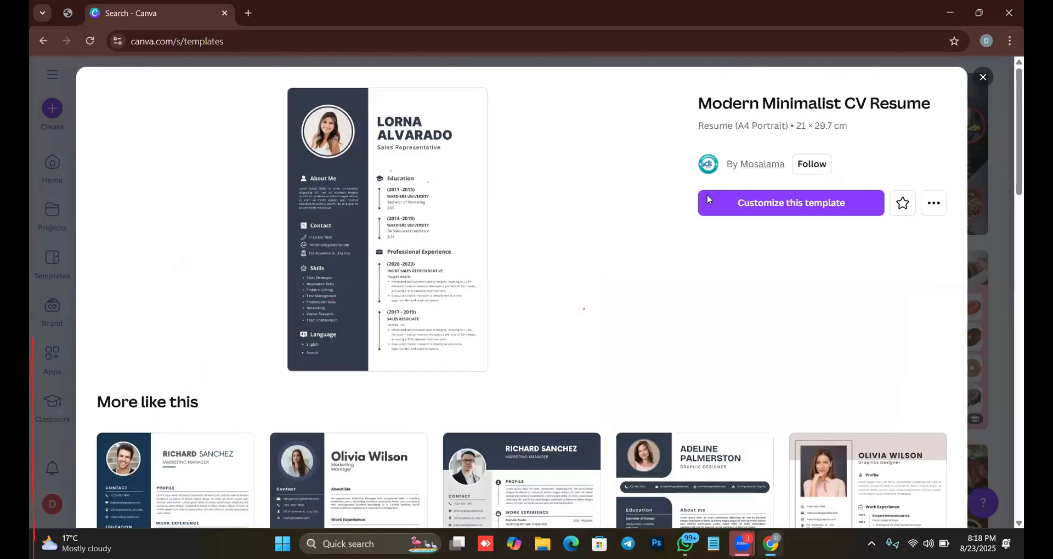
click(982, 77)
Compare the Canva AI, Your designs and Templates search modes, ending on Canva AI.
scroll(651, 270, up, 5)
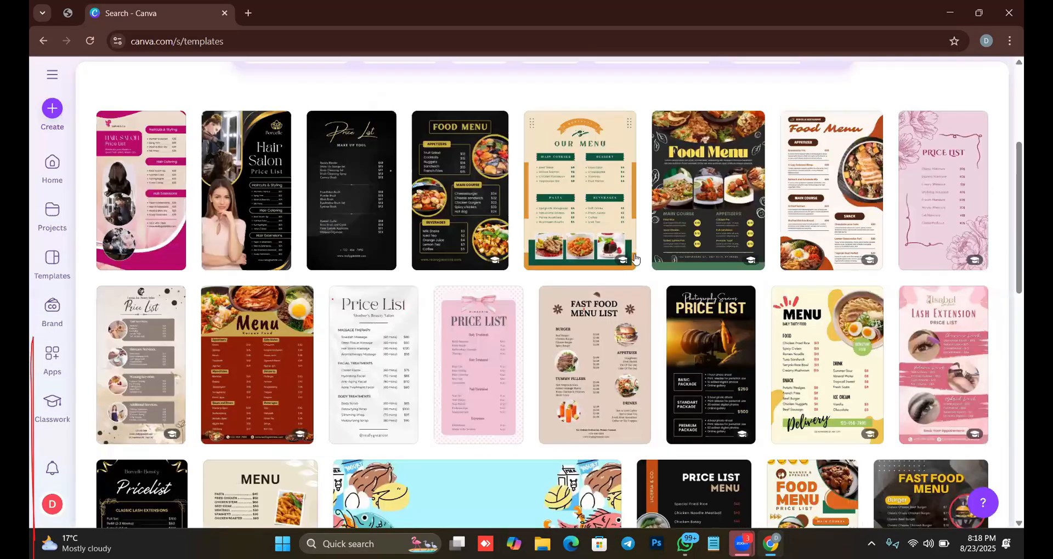
scroll(644, 187, up, 5)
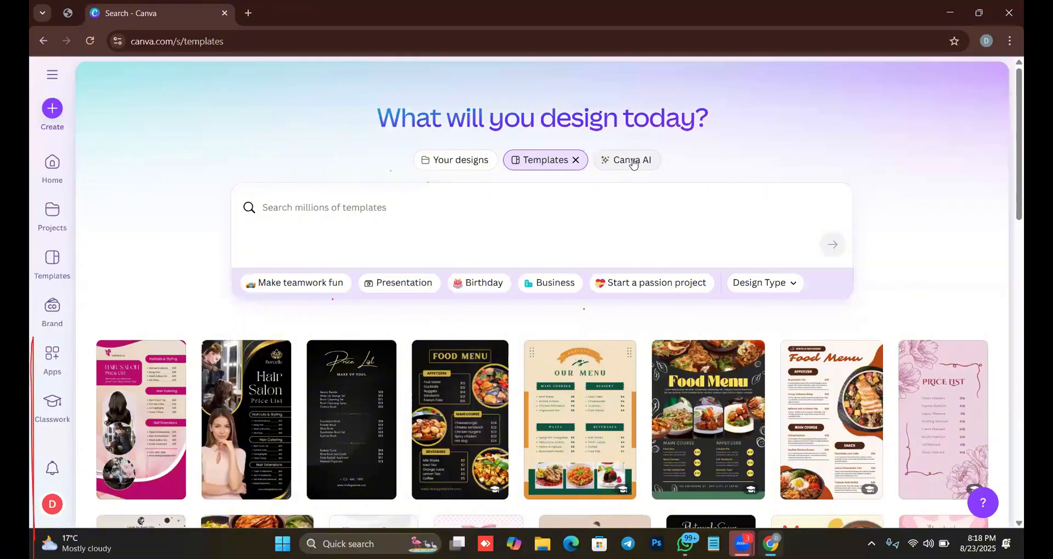
click(631, 160)
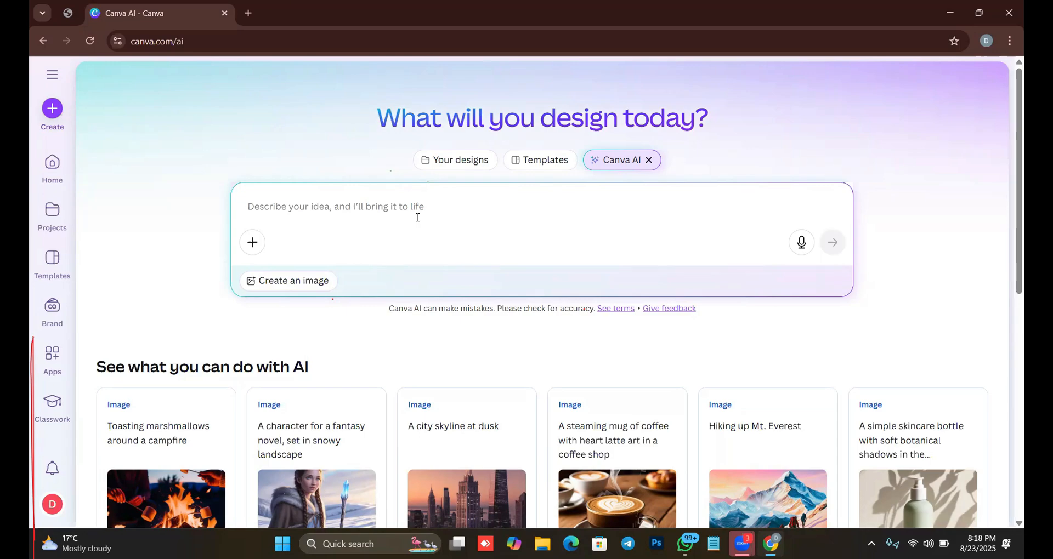
click(442, 159)
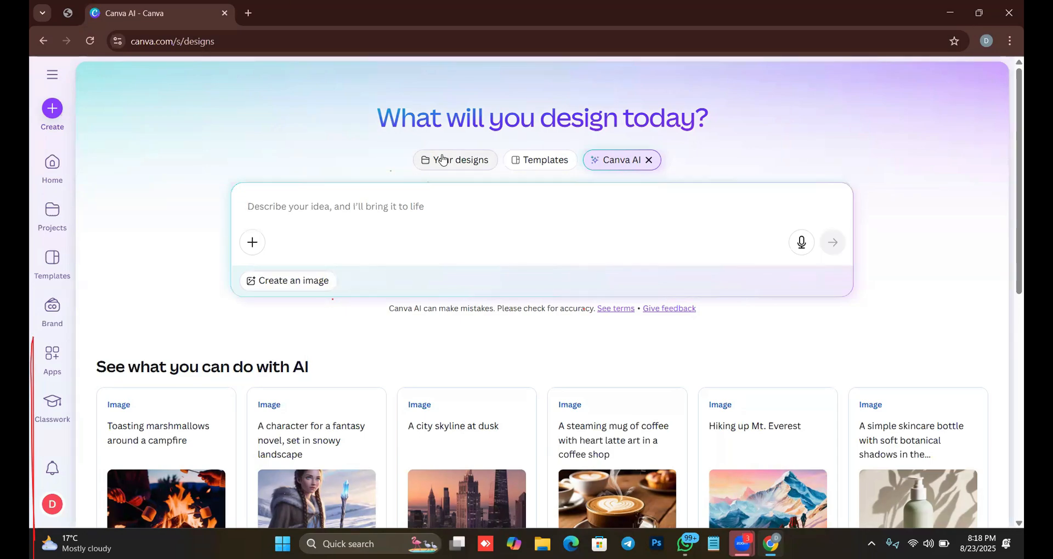
click(536, 162)
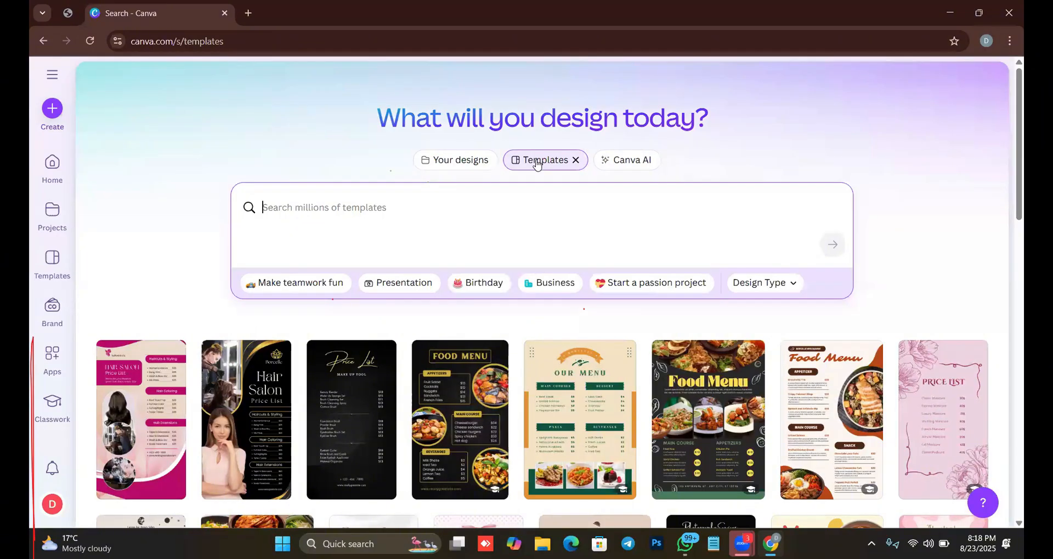
click(608, 164)
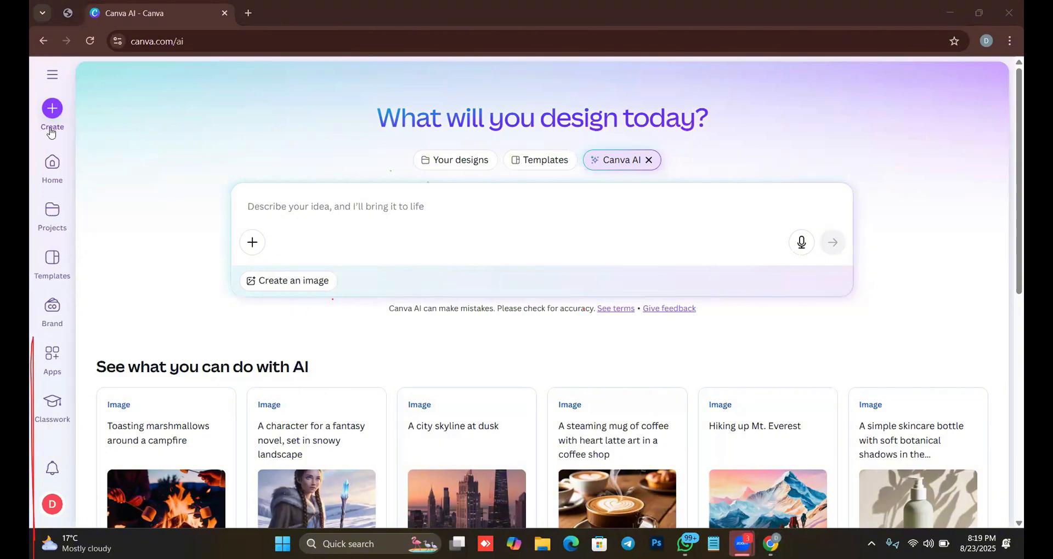
View the options for creating a design, close them, and return to the home page.
click(57, 112)
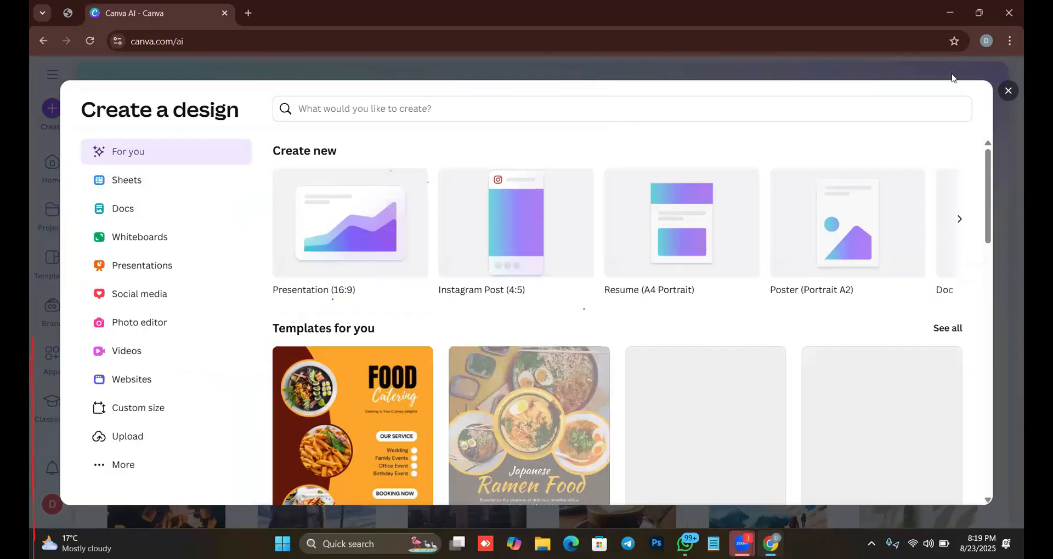
click(1008, 91)
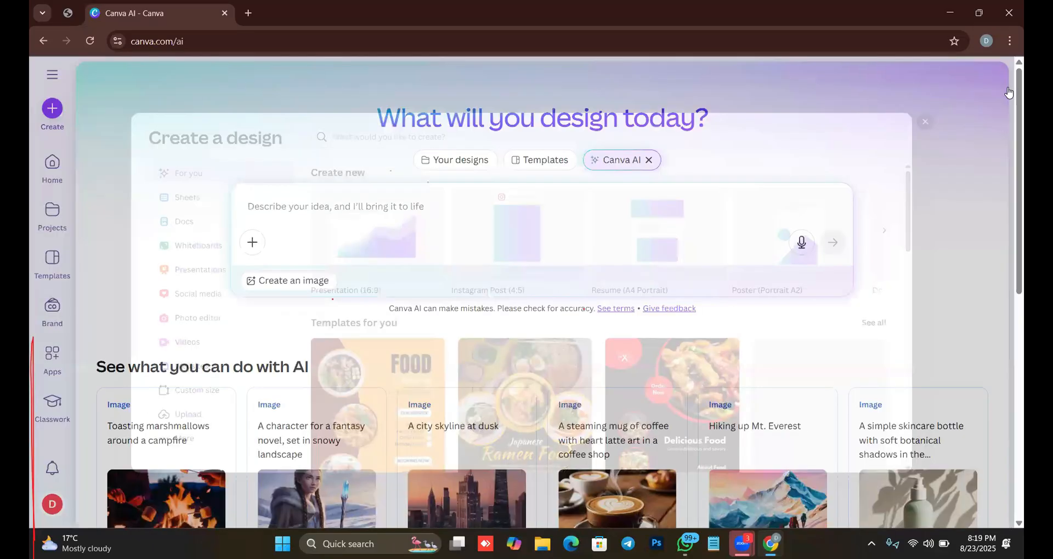
click(49, 166)
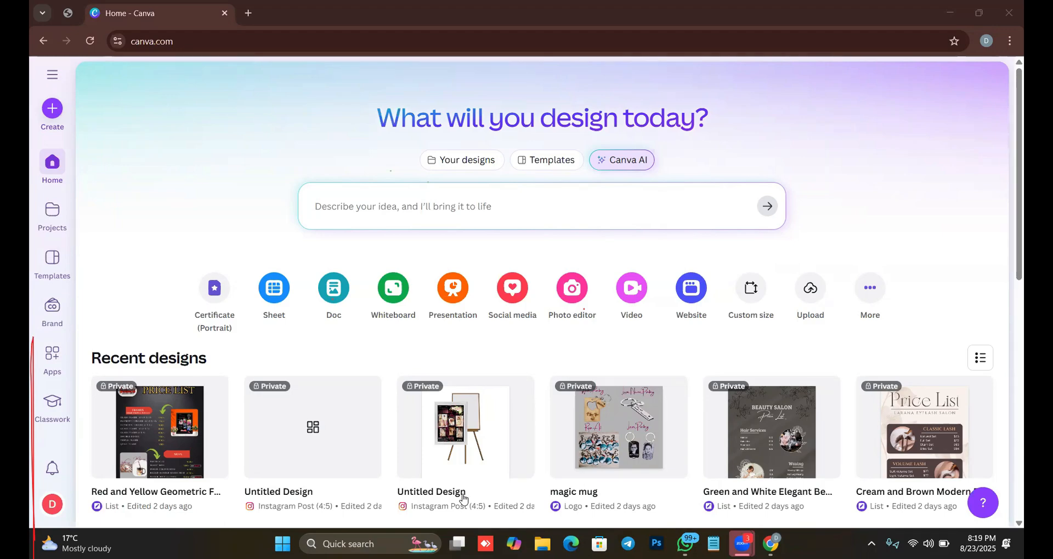
Show Your designs, browse the suggestions under Templates, and switch to Canva AI.
click(473, 163)
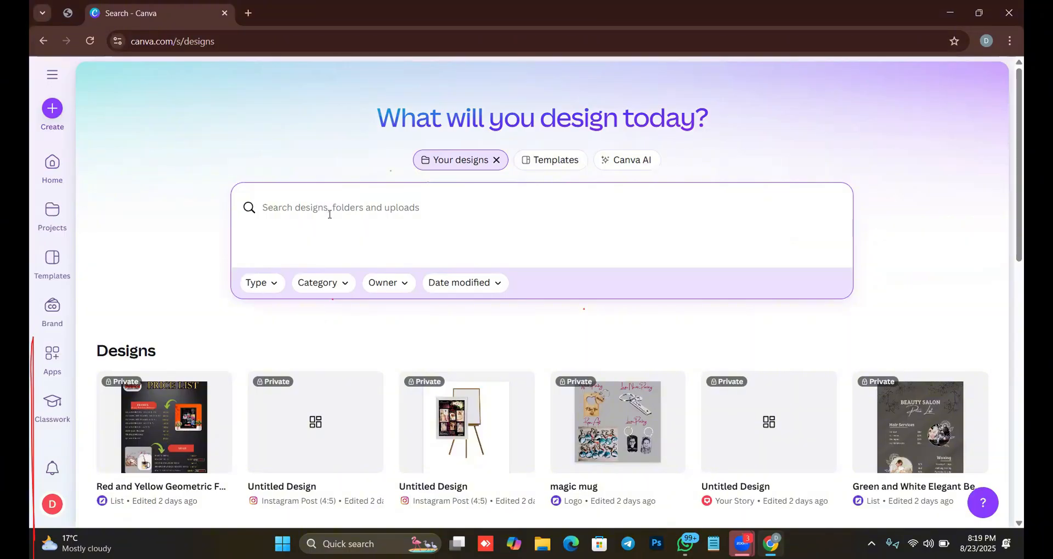
click(548, 163)
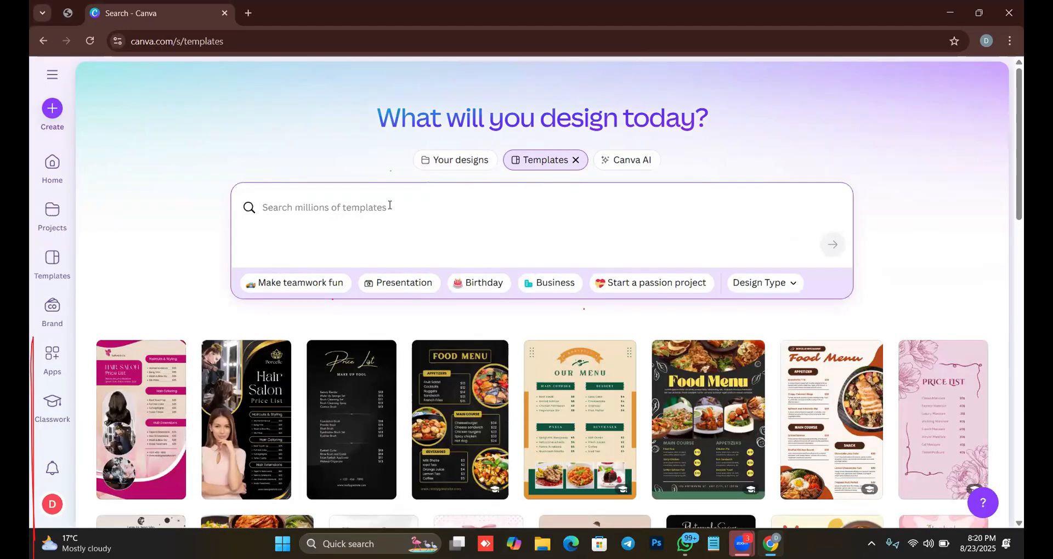
scroll(474, 413, down, 5)
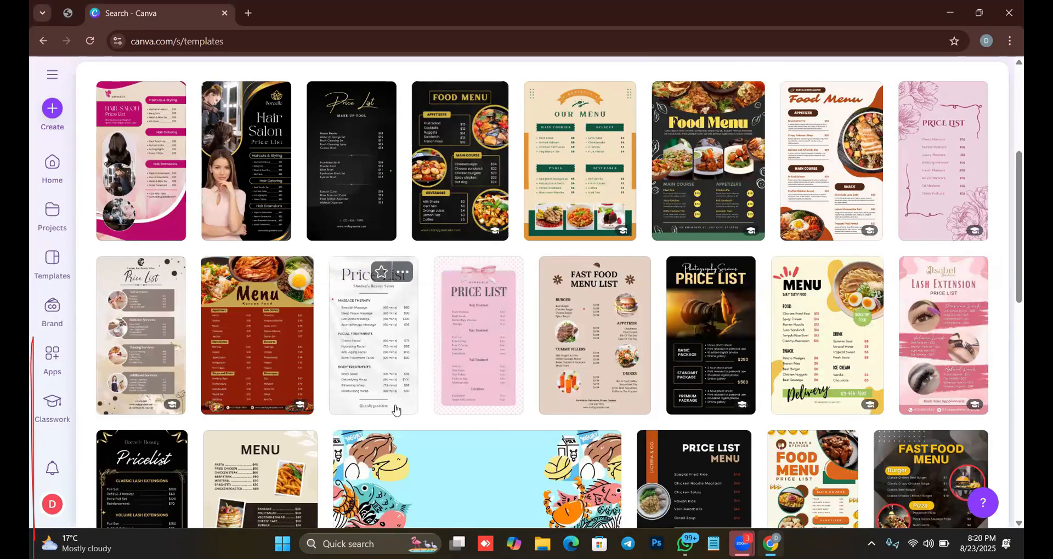
scroll(636, 170, up, 5)
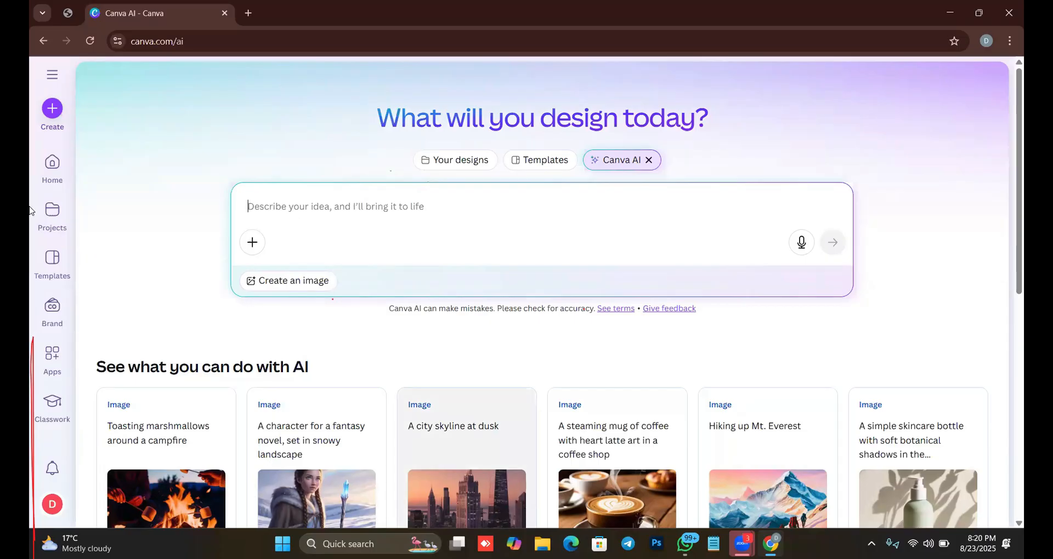
Open the Create a design window and browse the "Templates for you" suggestions.
click(52, 109)
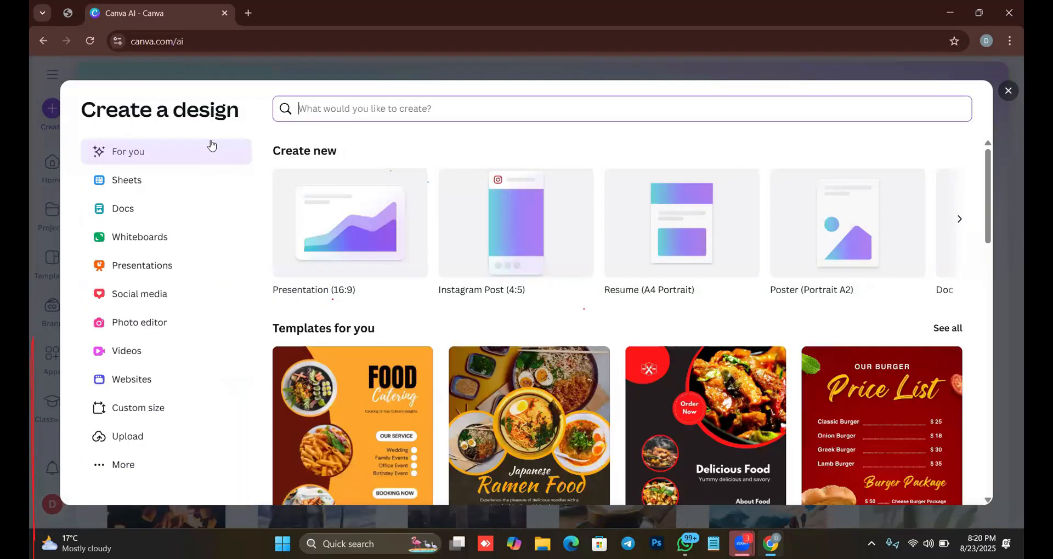
scroll(568, 253, down, 1)
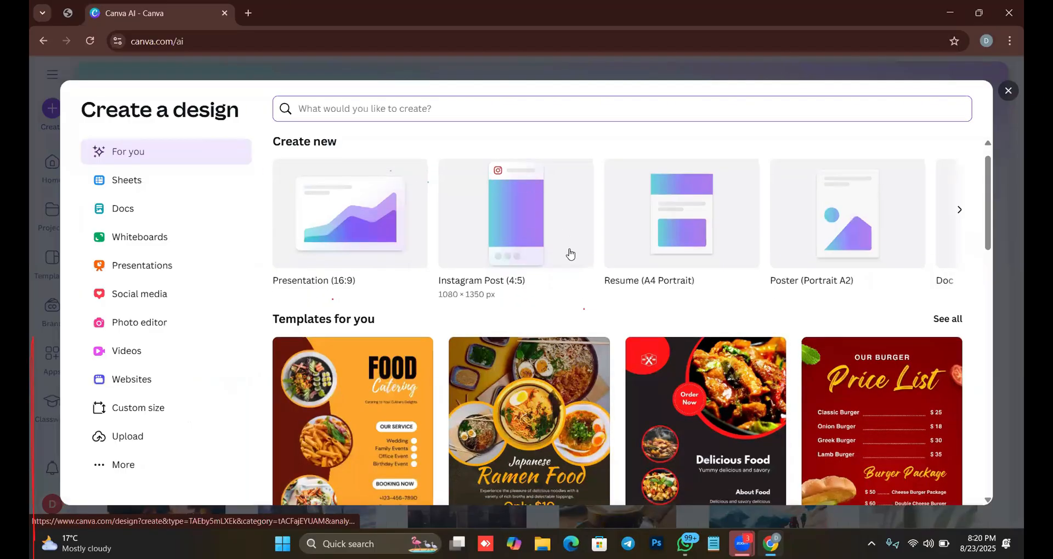
scroll(531, 285, down, 5)
scroll(426, 293, down, 6)
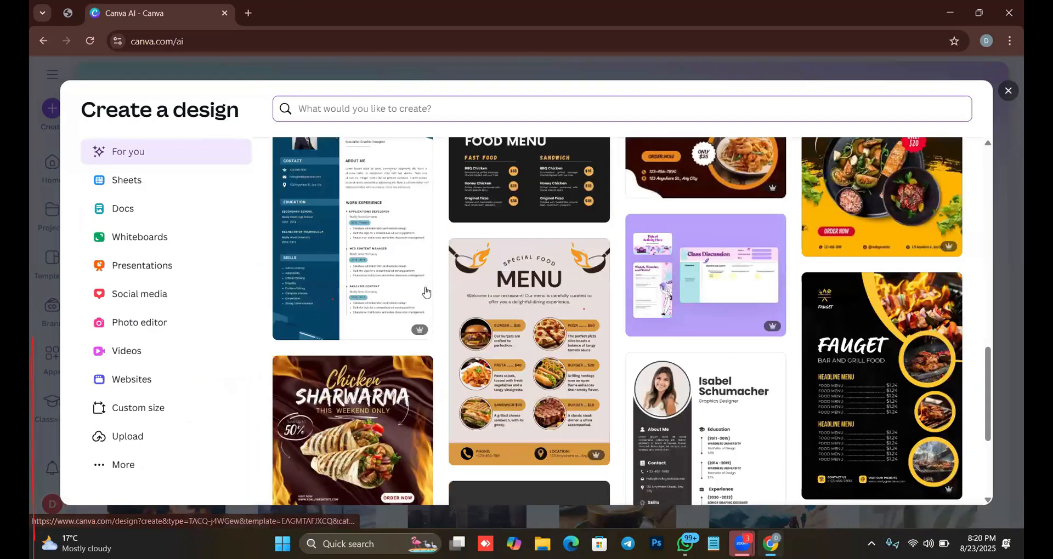
scroll(422, 299, down, 5)
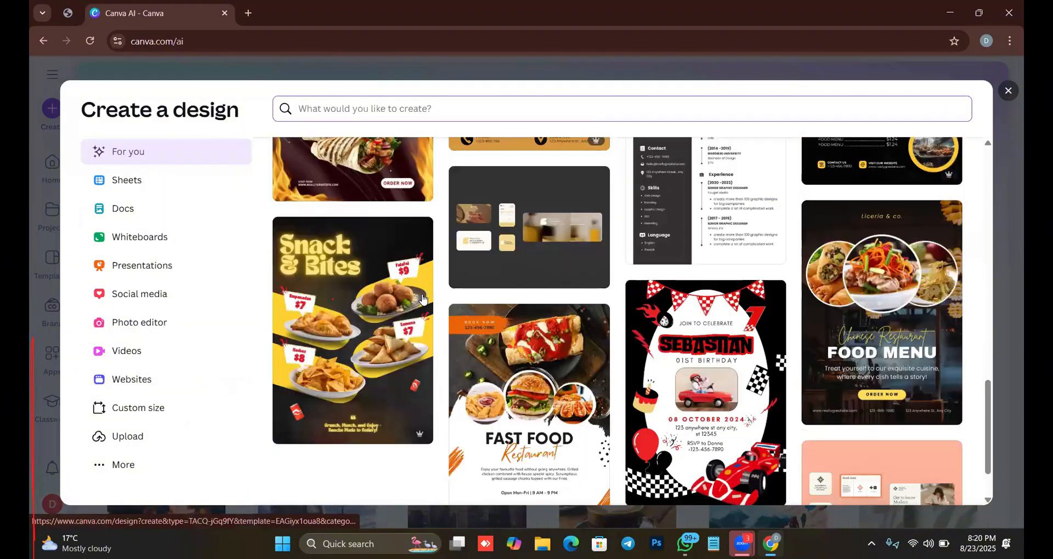
scroll(369, 331, up, 2)
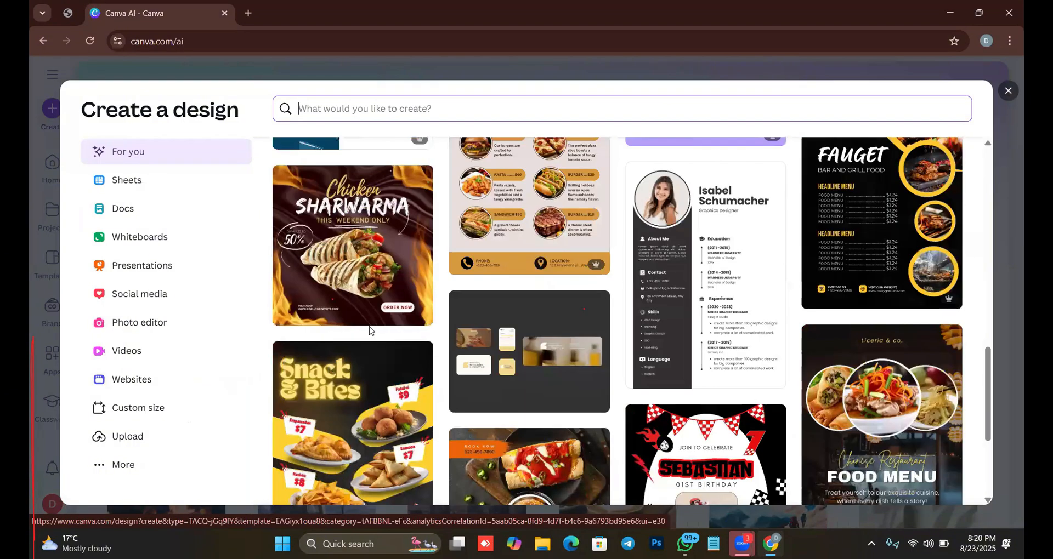
scroll(369, 330, up, 10)
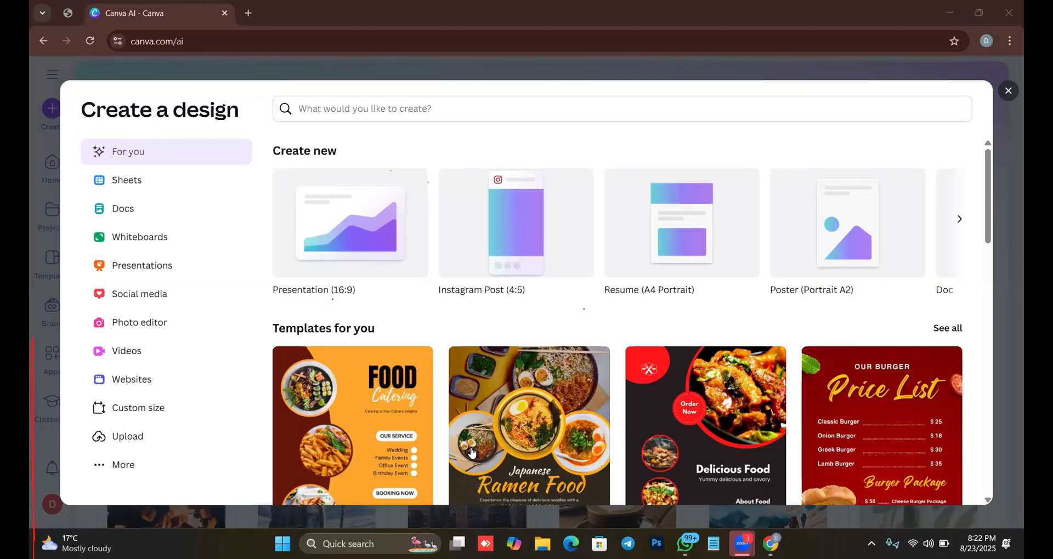
scroll(305, 295, down, 3)
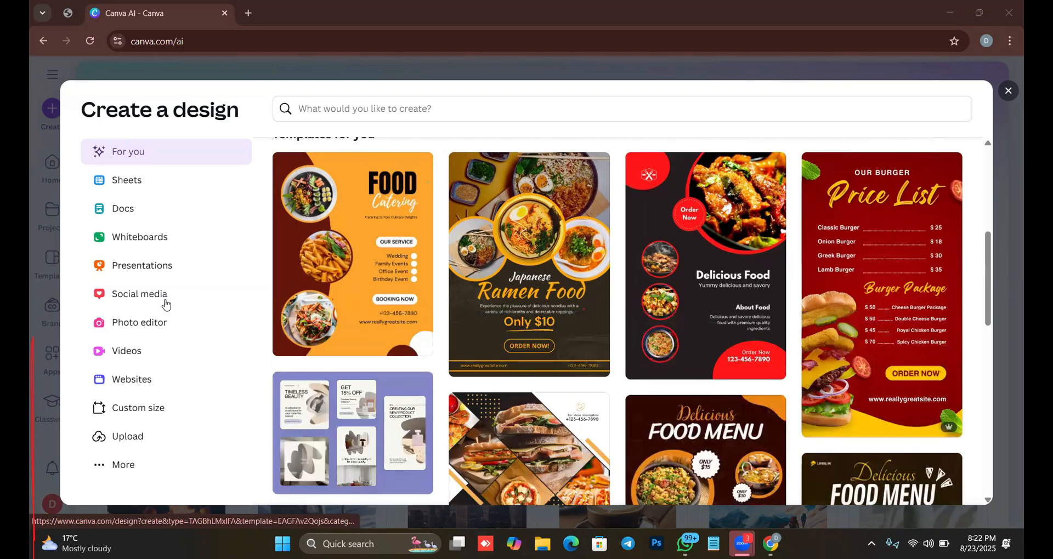
scroll(429, 348, down, 6)
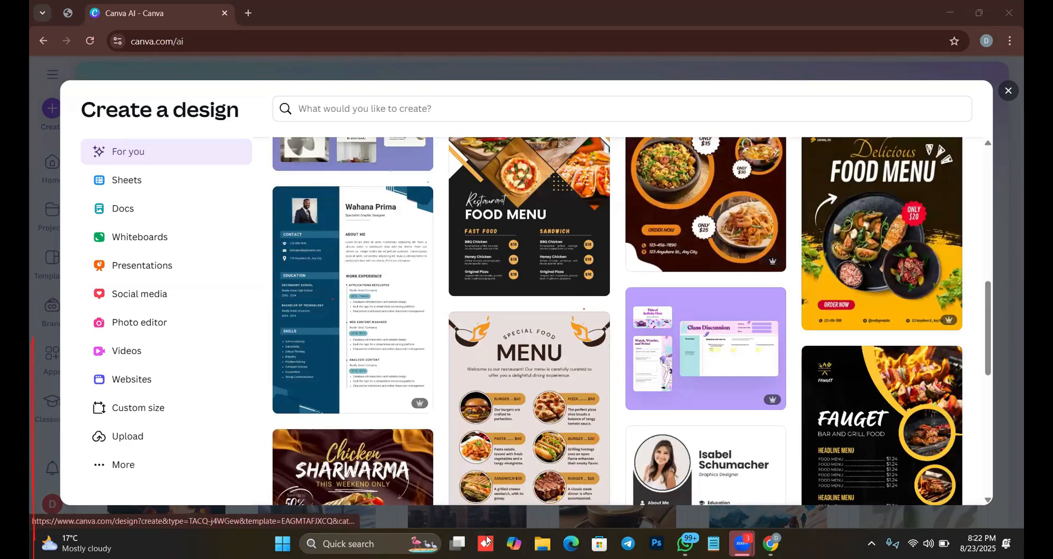
Finish browsing the suggested templates and start a custom size design with the units set to cm.
scroll(487, 541, down, 5)
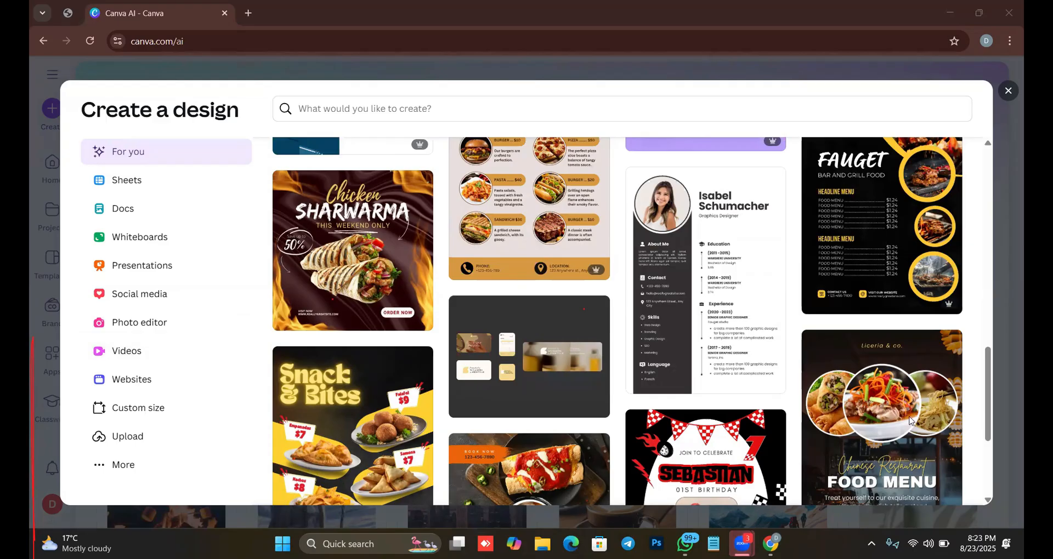
drag(985, 124, 980, 125)
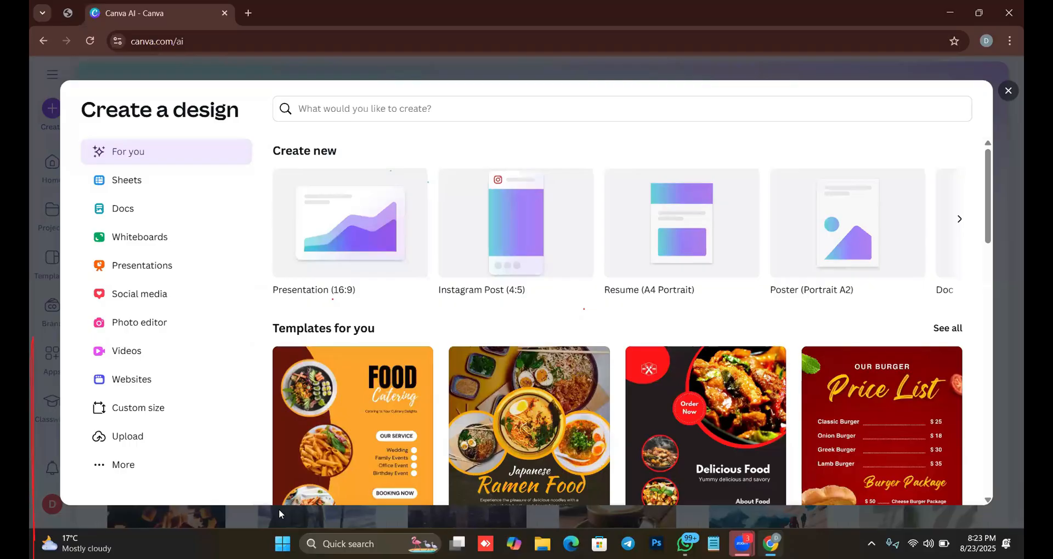
click(162, 415)
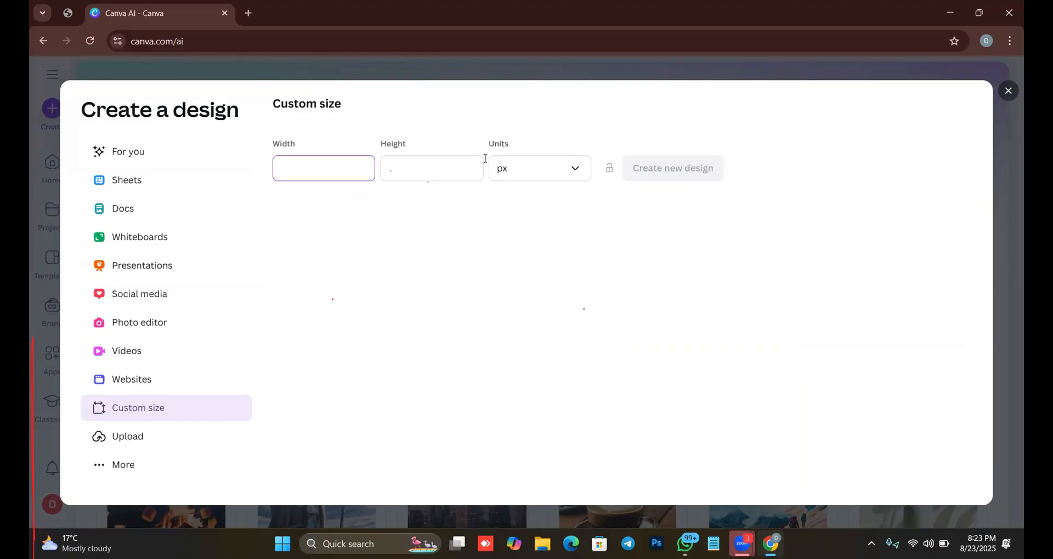
click(519, 169)
click(514, 294)
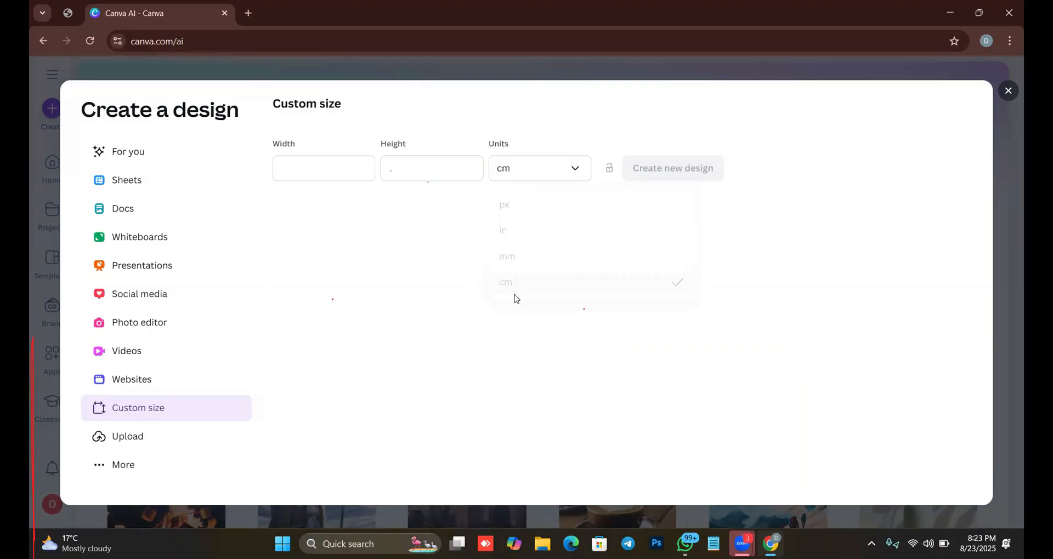
Set the custom size to 6 cm wide by 12 cm high and create the new design.
click(313, 161)
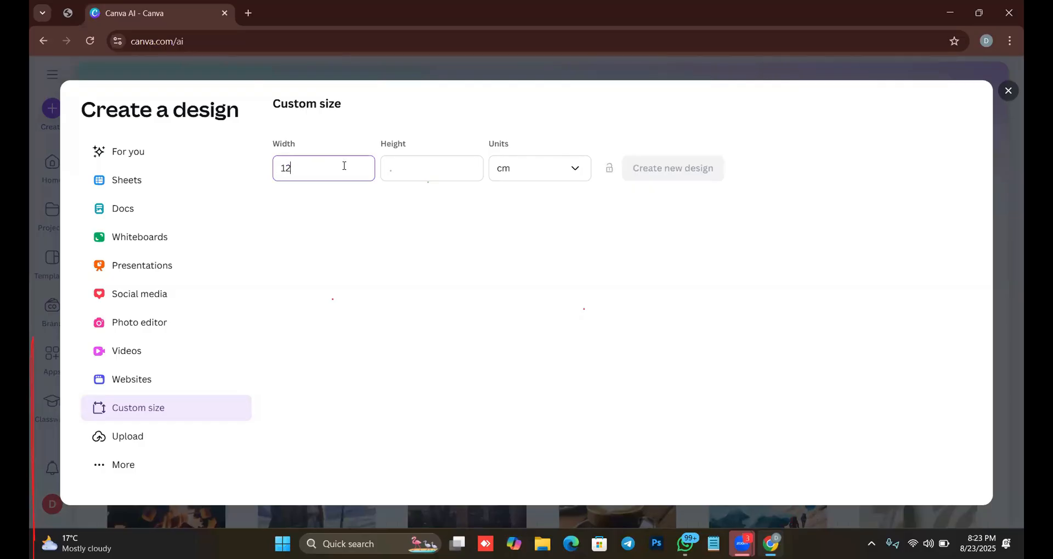
key(BackSpace)
key(BackSpace)
click(412, 170)
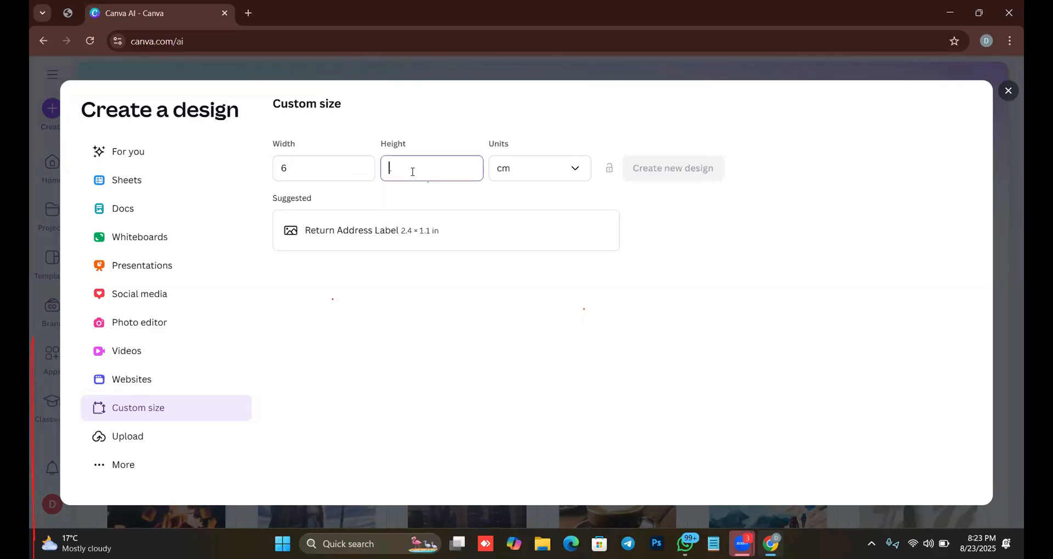
text(12)
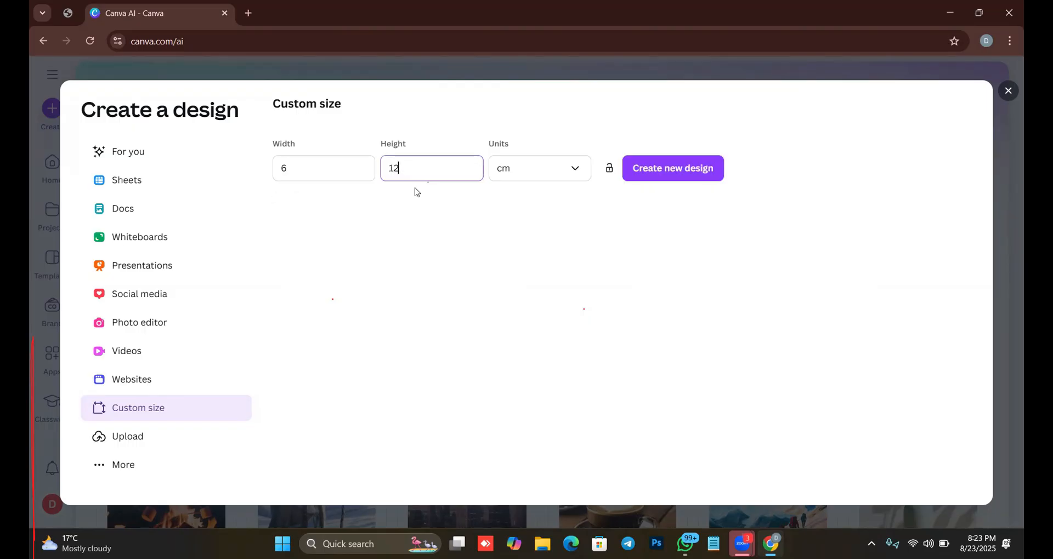
click(448, 318)
click(651, 172)
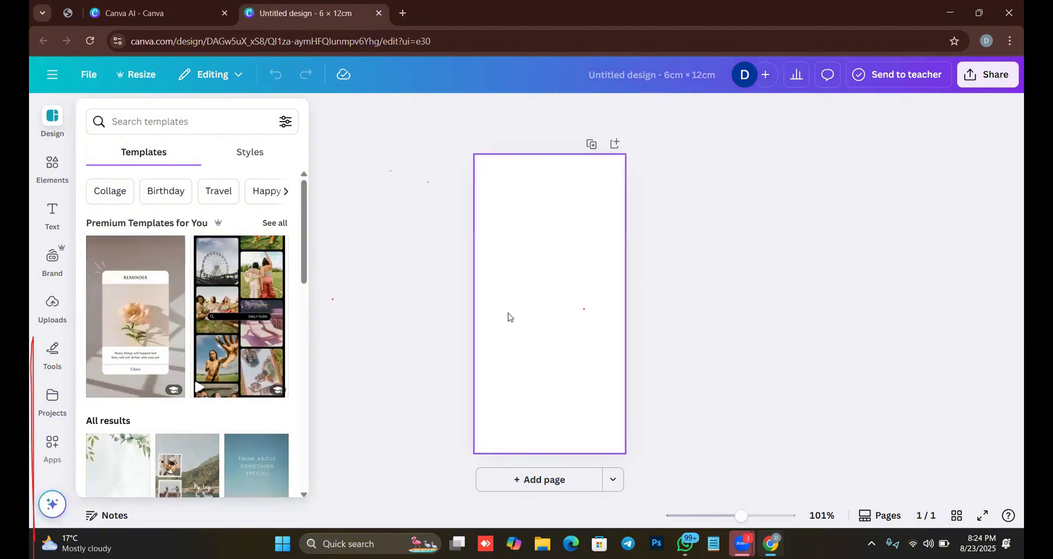
Lock the width-to-height ratio in the custom size settings on the Canva AI page and close the Create a design window.
click(170, 13)
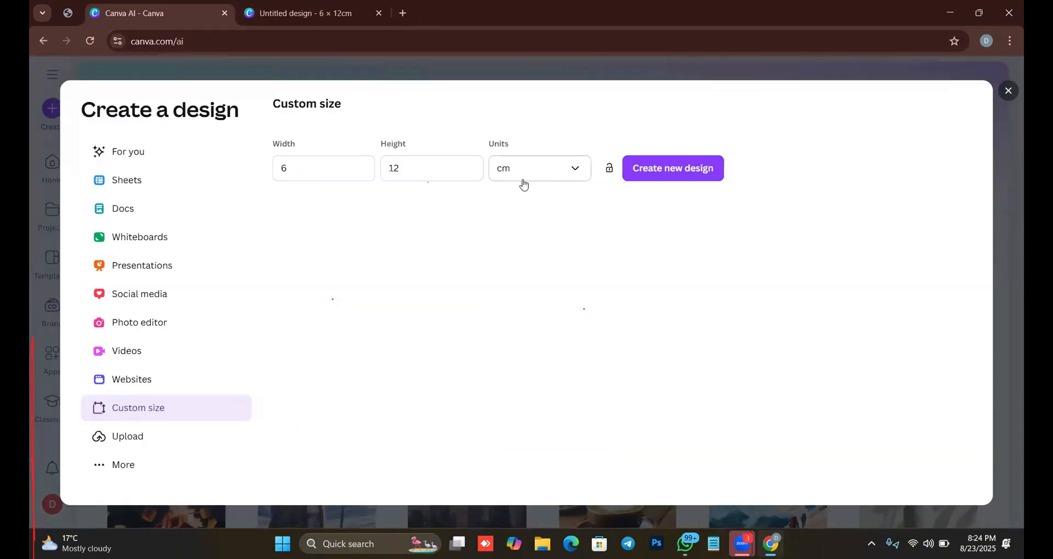
click(607, 175)
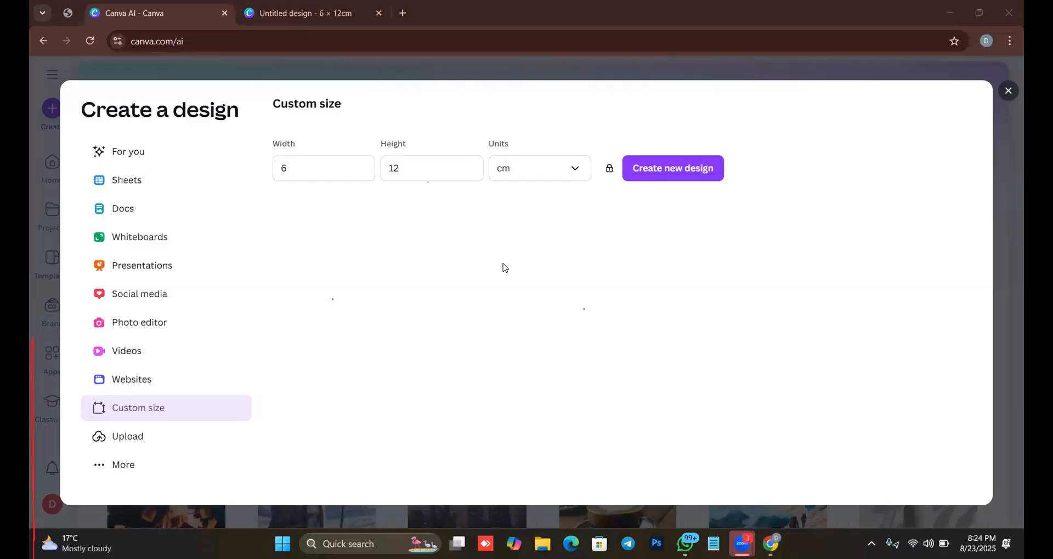
click(1007, 91)
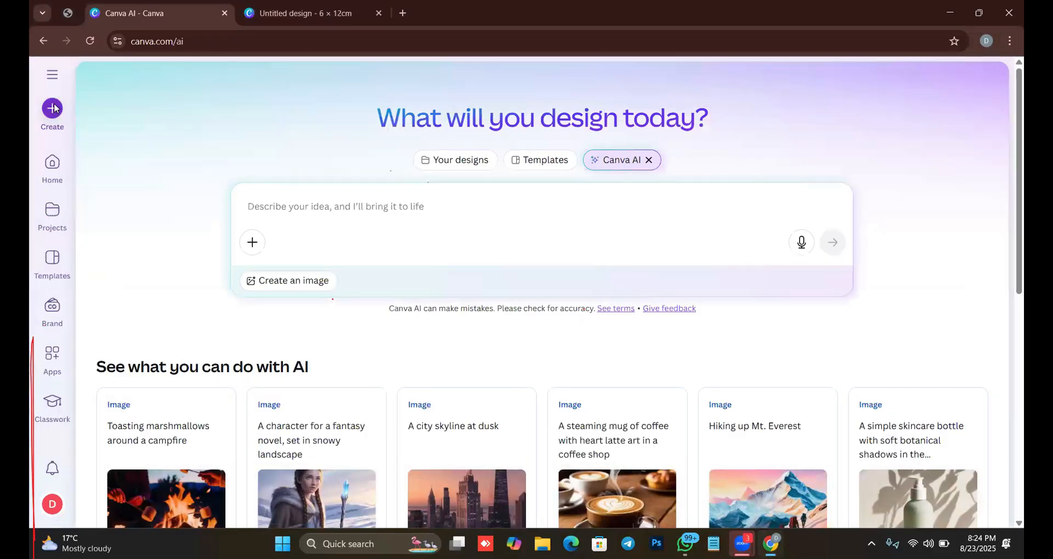
Revisit the More and Custom size options for creating a design, and return to the blank 6 × 12 cm design.
click(52, 109)
click(143, 464)
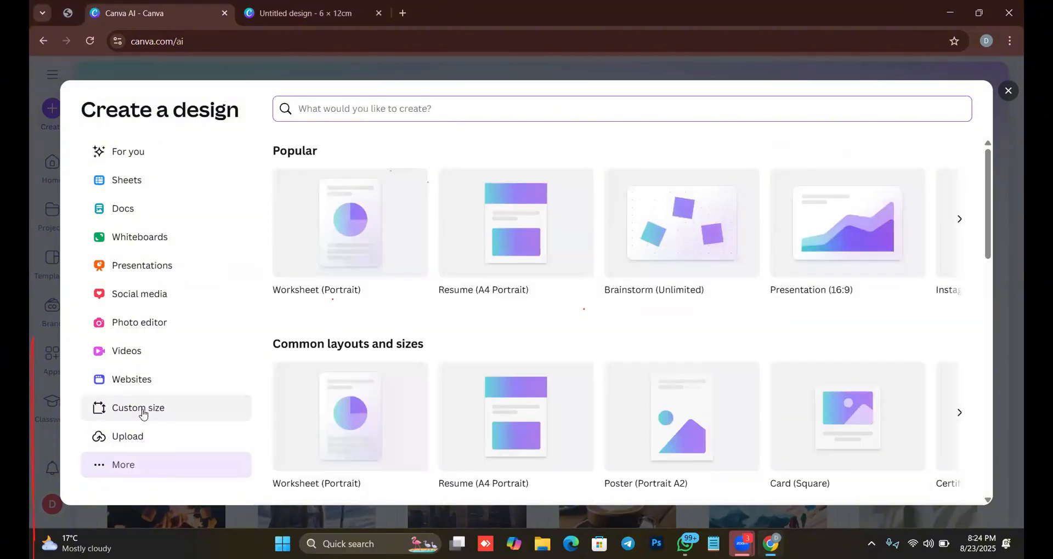
click(142, 412)
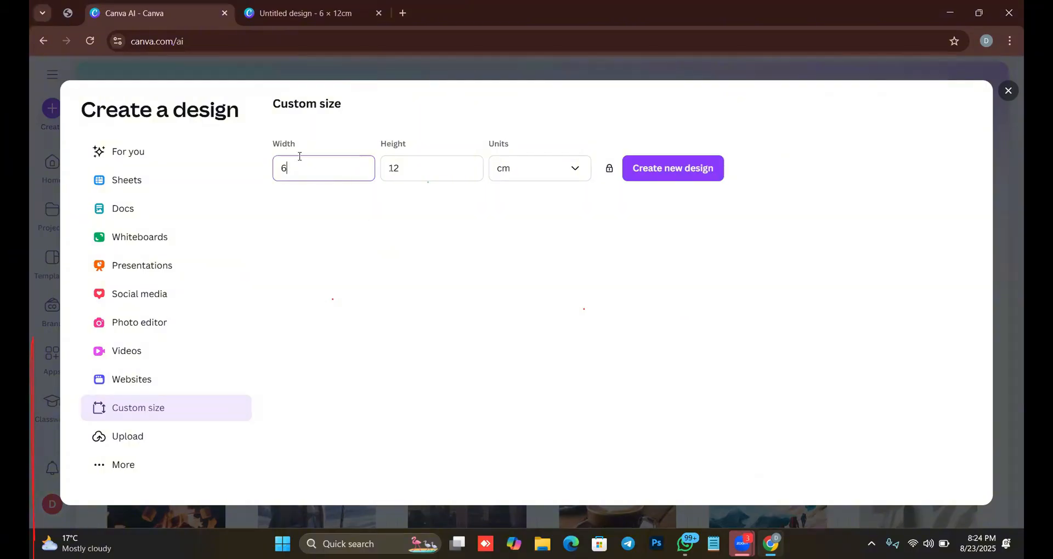
drag(307, 164, 268, 165)
click(665, 179)
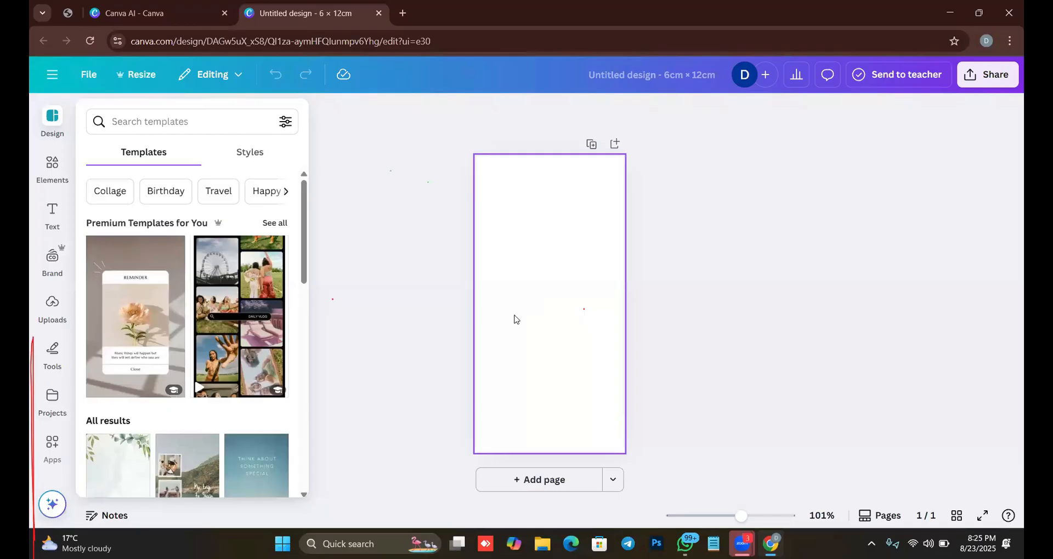
Browse the design templates suggested for the blank page and return to the start of the list.
scroll(251, 313, down, 8)
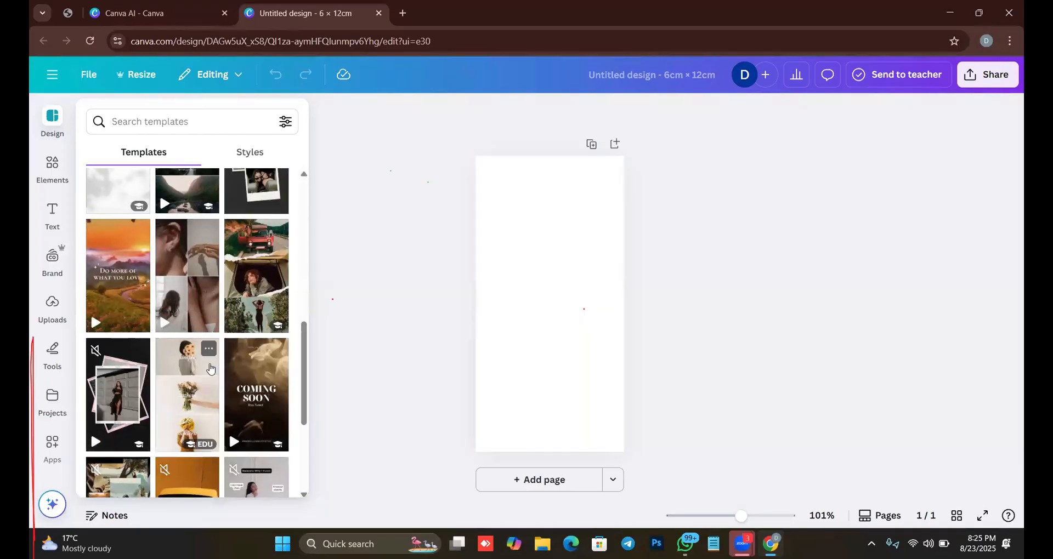
scroll(211, 368, down, 2)
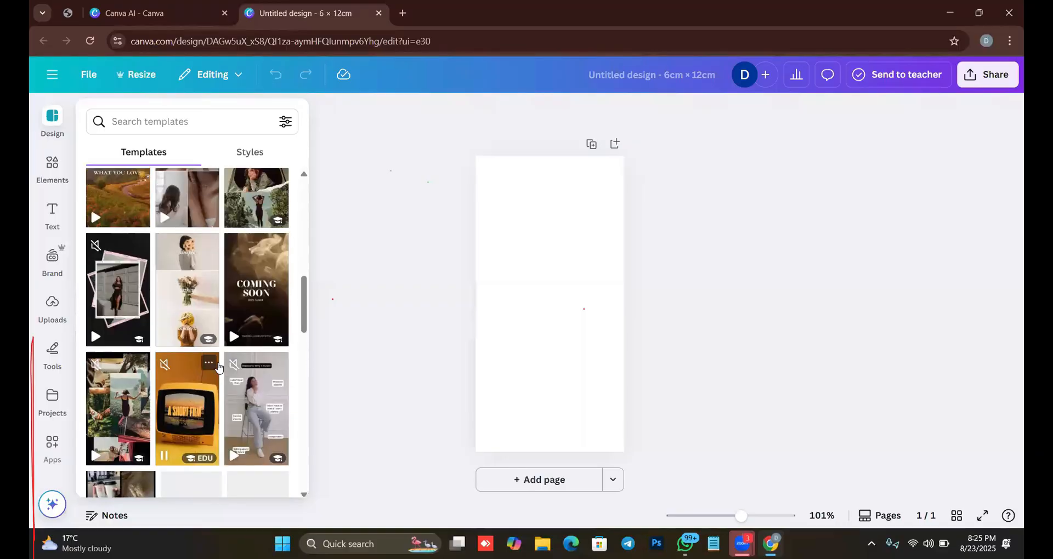
scroll(217, 367, up, 10)
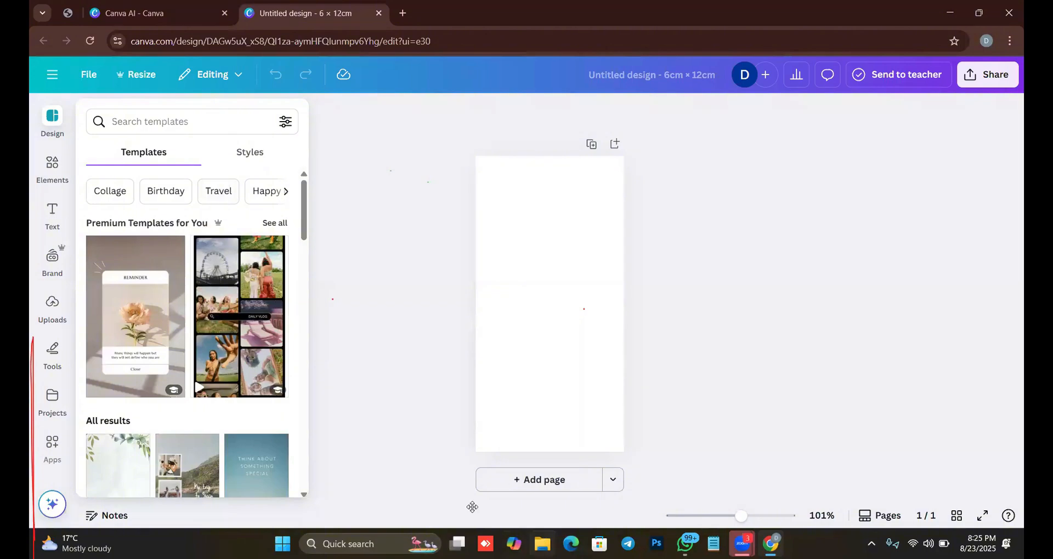
Compare the Design and Elements libraries, and browse the element categories from shapes and graphics through frames and grids.
click(40, 173)
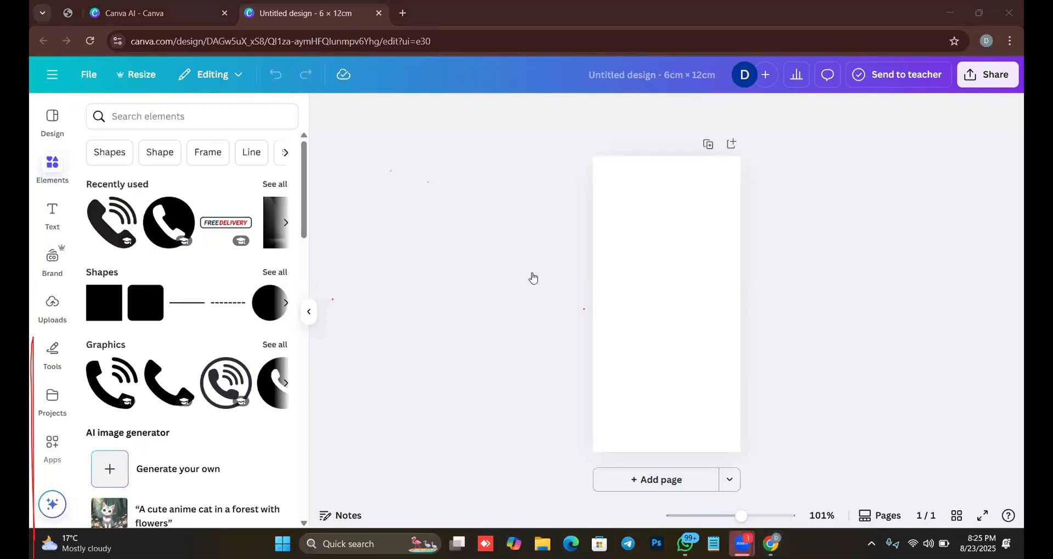
click(54, 140)
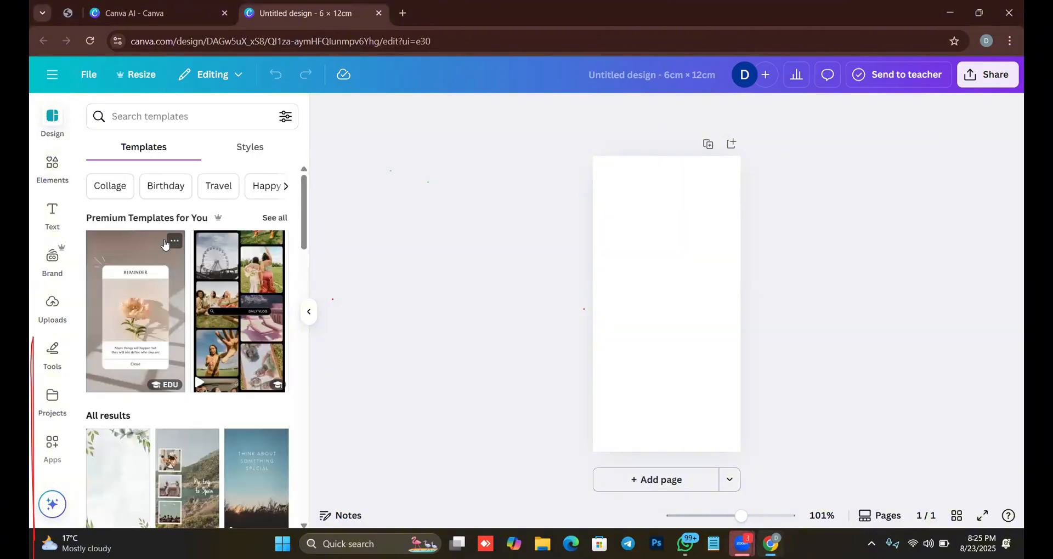
click(50, 165)
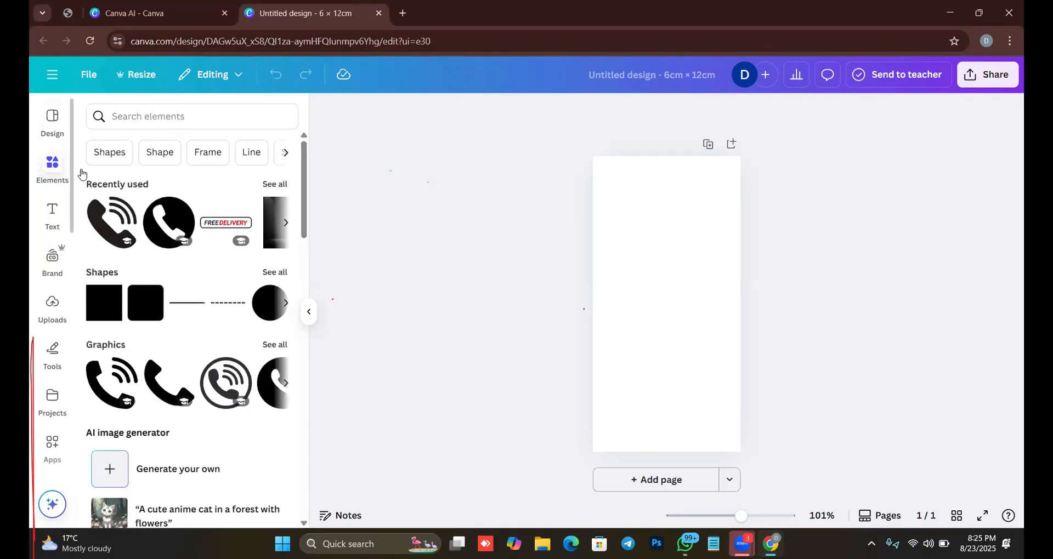
scroll(181, 336, down, 4)
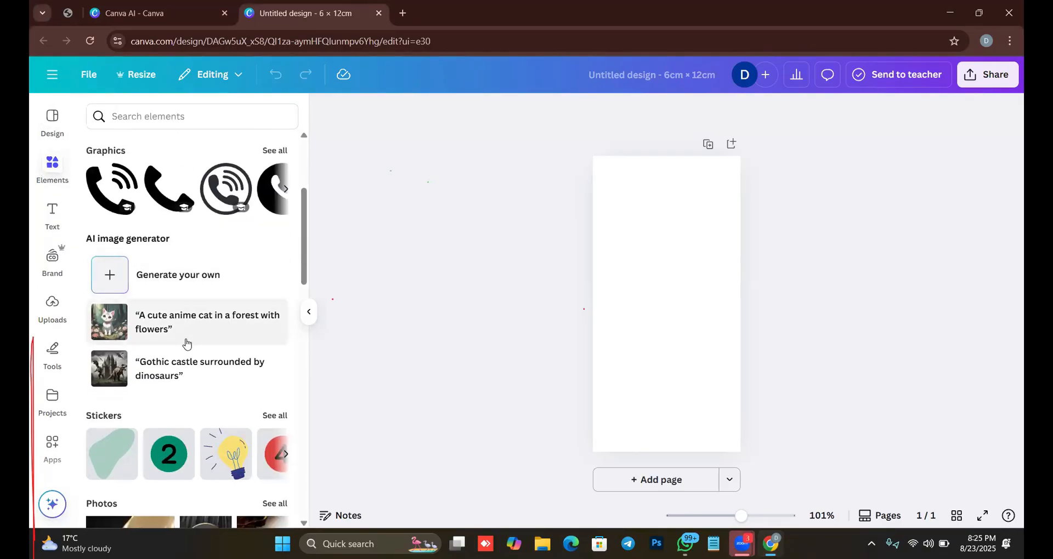
scroll(187, 350, down, 6)
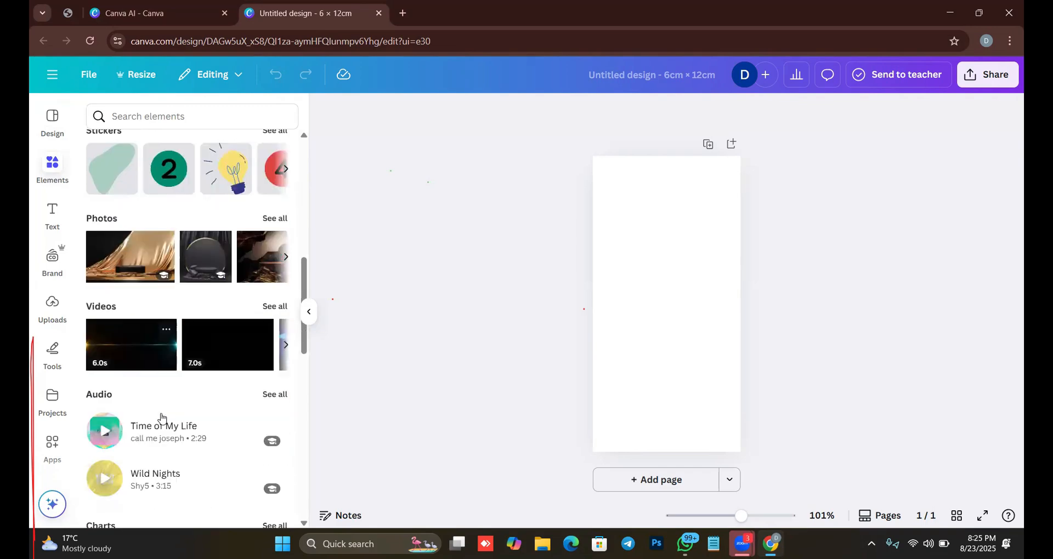
scroll(161, 419, down, 3)
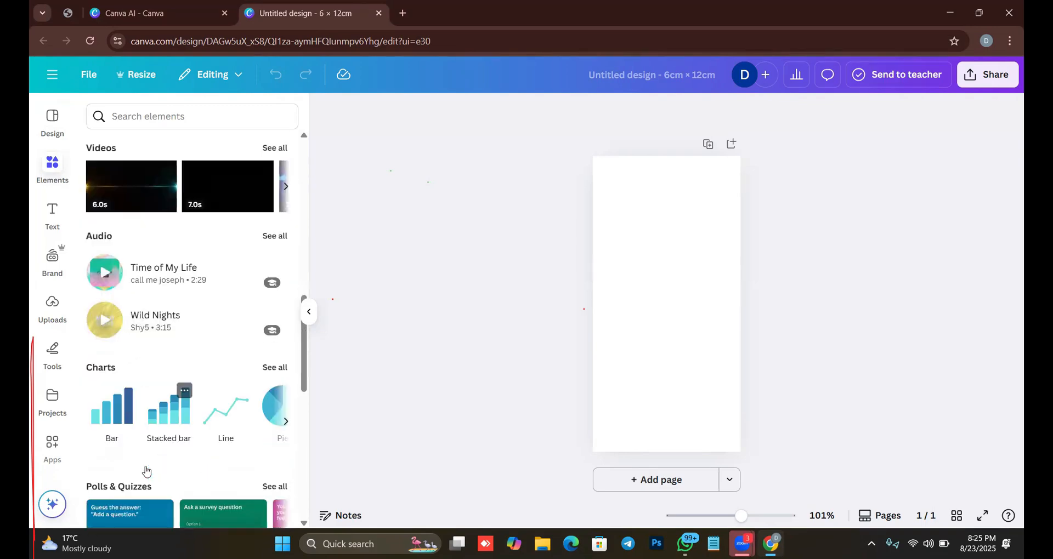
scroll(146, 471, down, 10)
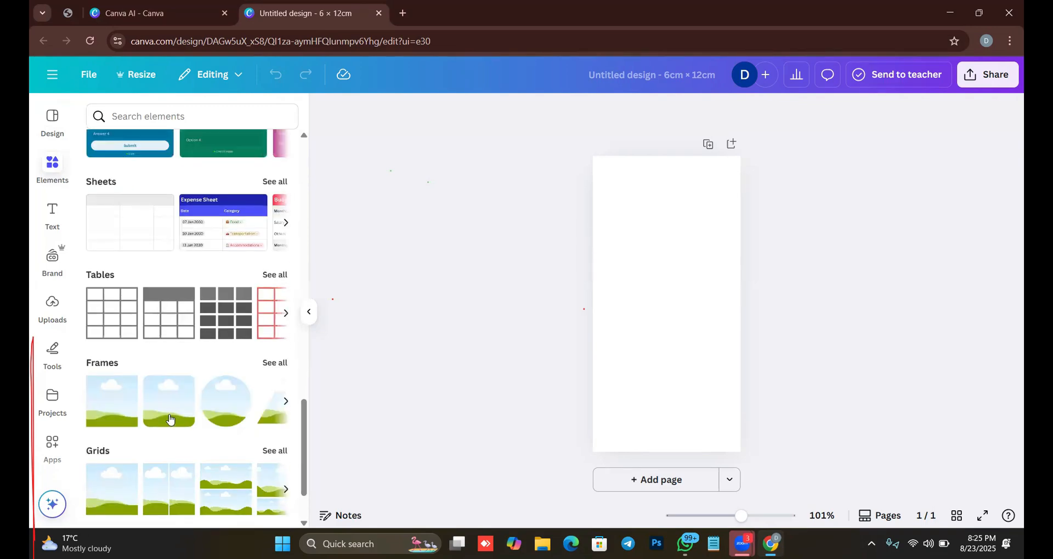
scroll(170, 420, up, 9)
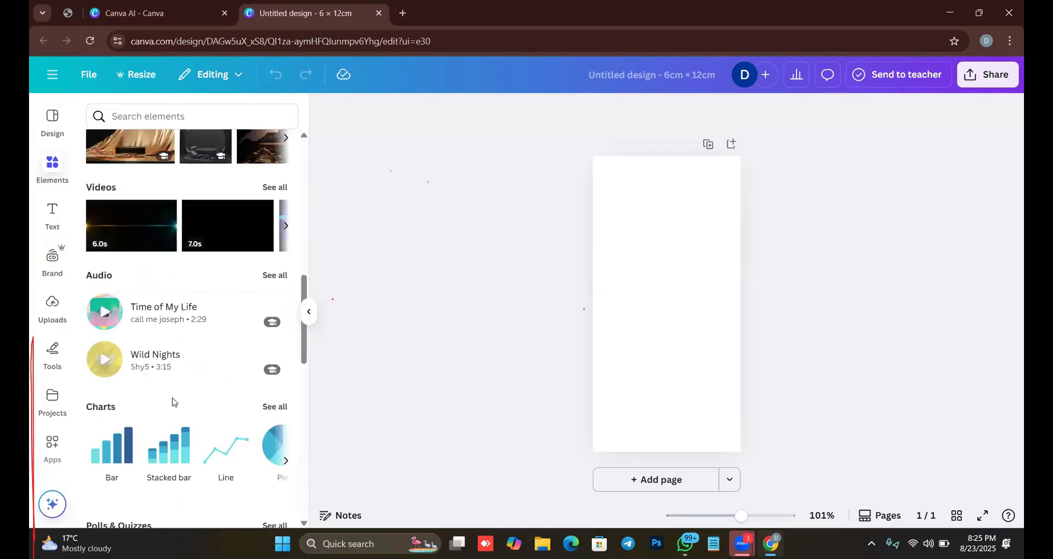
scroll(175, 398, up, 10)
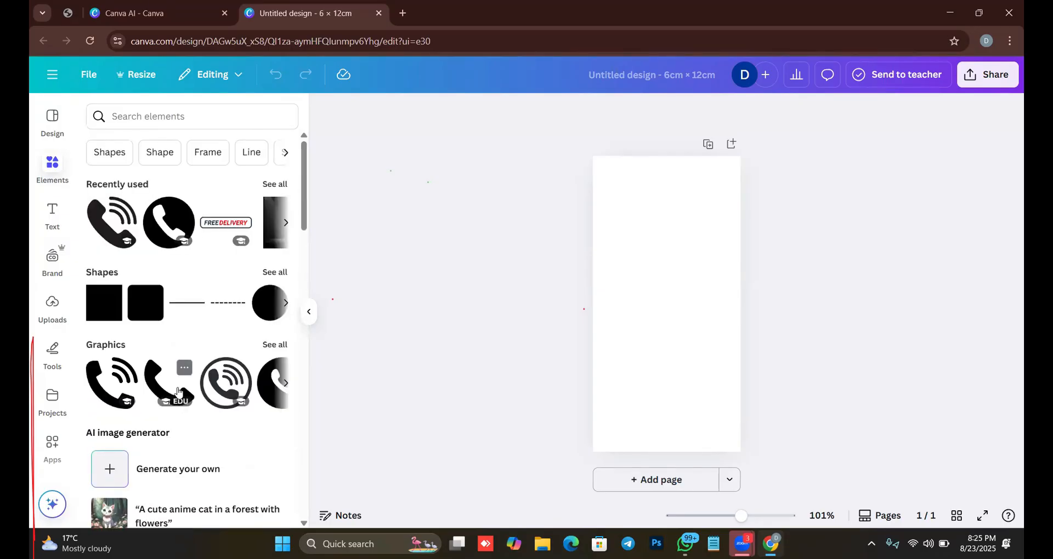
Show the text options and look through the Brand Kit's logos, colors, fonts and brand voice sections.
click(51, 213)
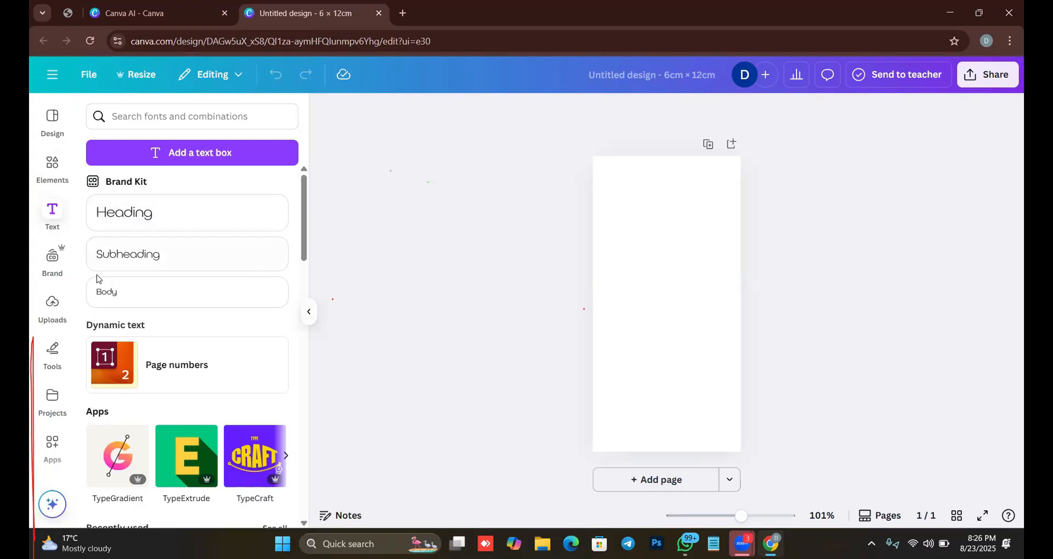
click(52, 275)
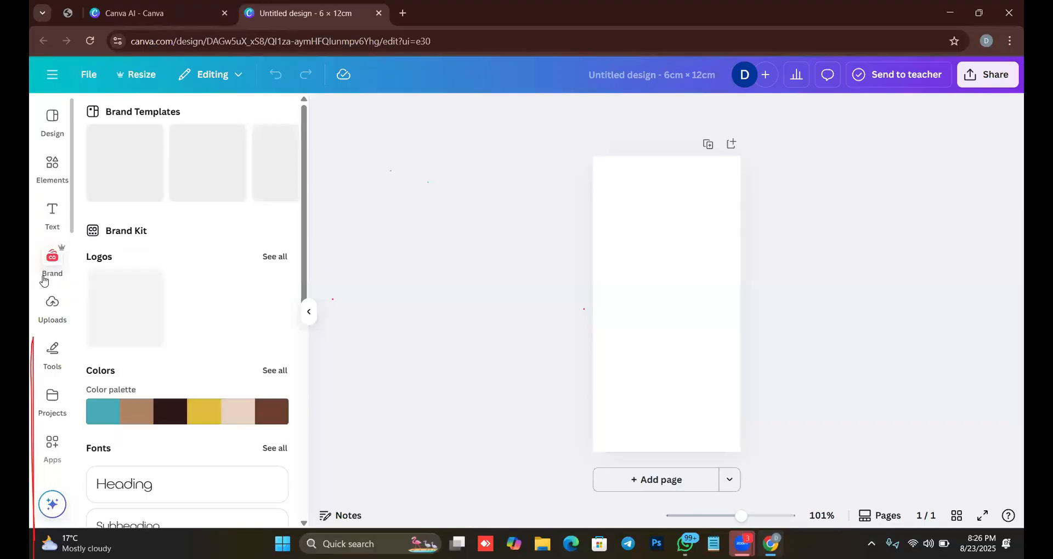
scroll(200, 313, down, 5)
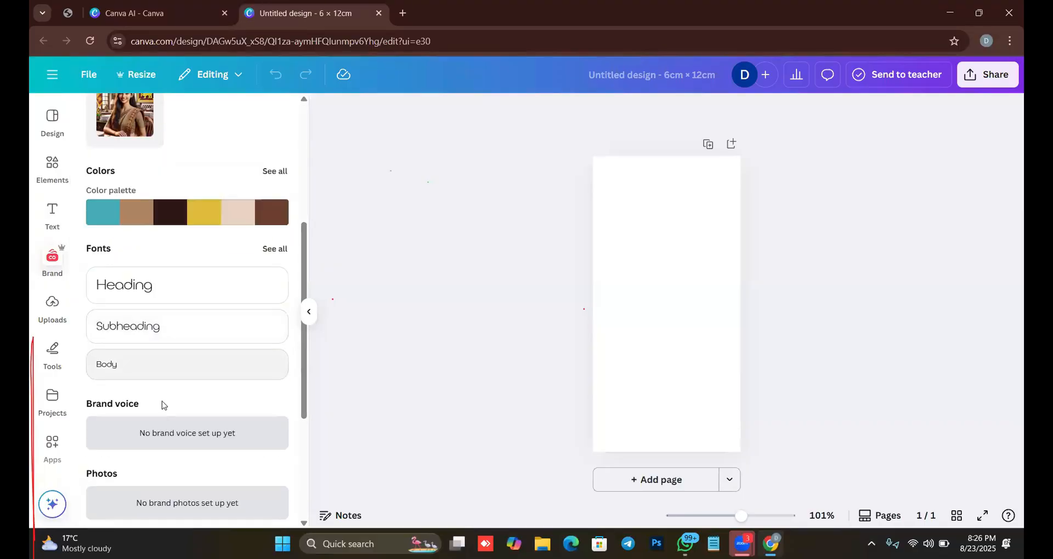
scroll(175, 373, down, 4)
scroll(161, 412, up, 5)
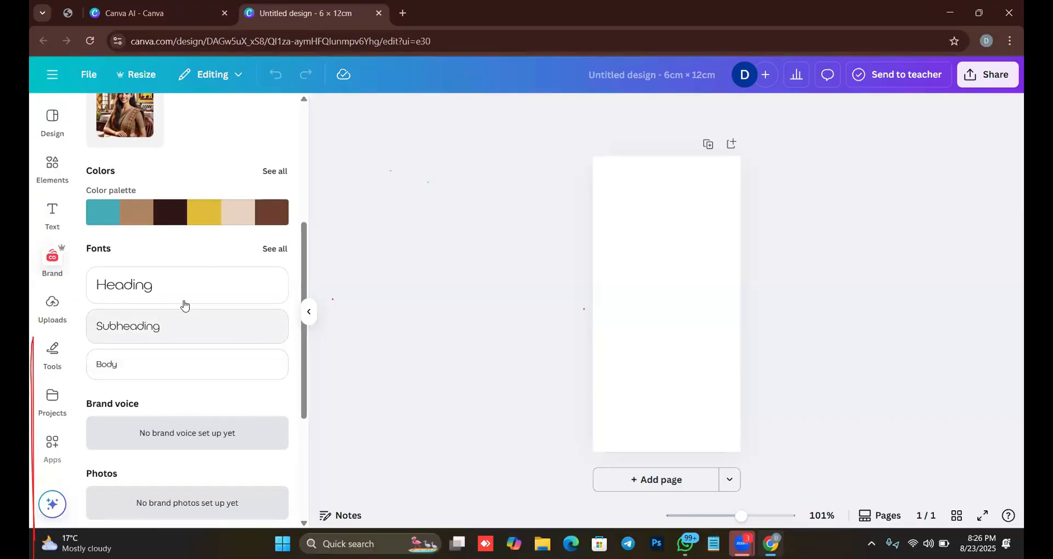
scroll(183, 283, up, 3)
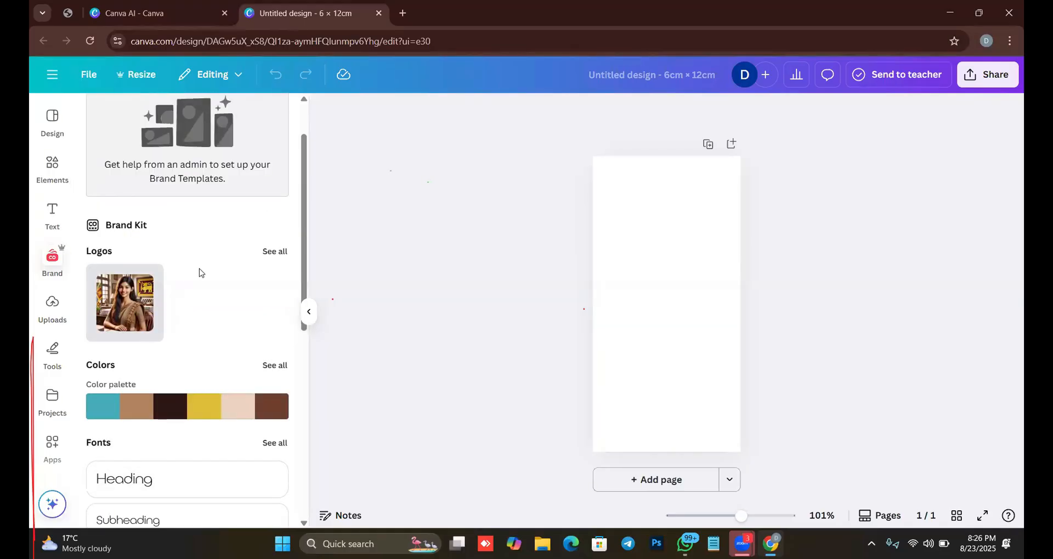
scroll(200, 271, up, 1)
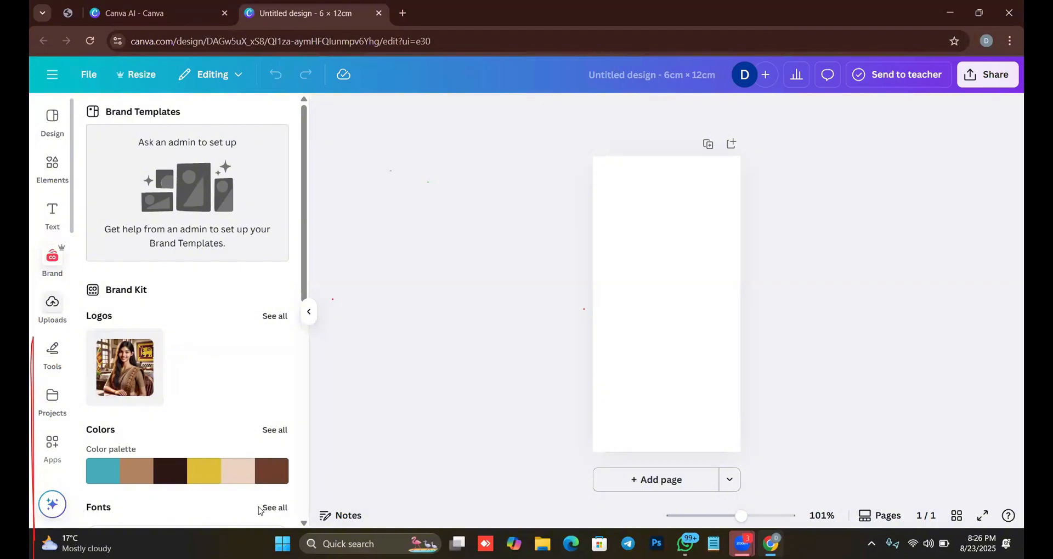
Show the uploaded images and how to start a file upload, cancelling without choosing a file.
click(53, 317)
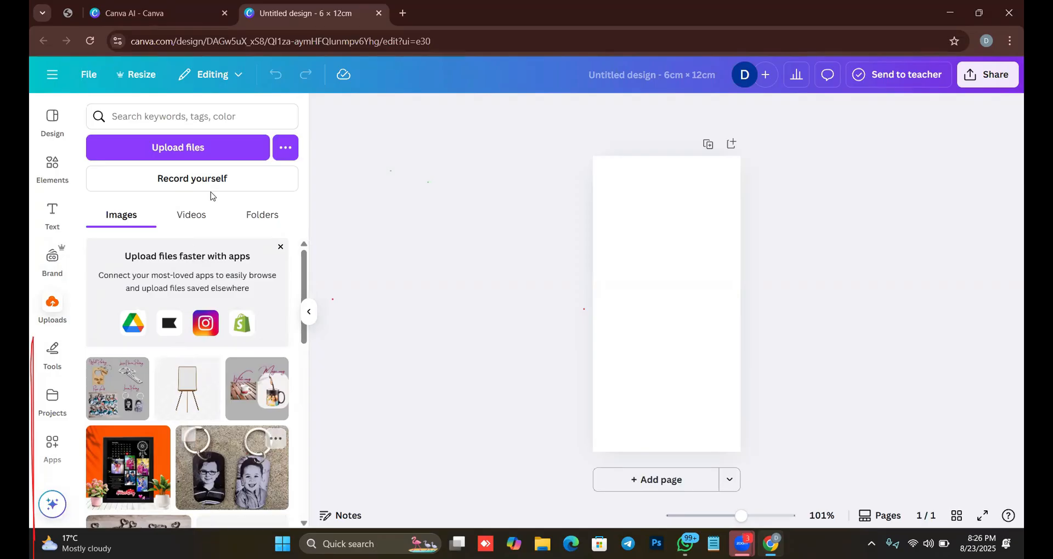
click(213, 149)
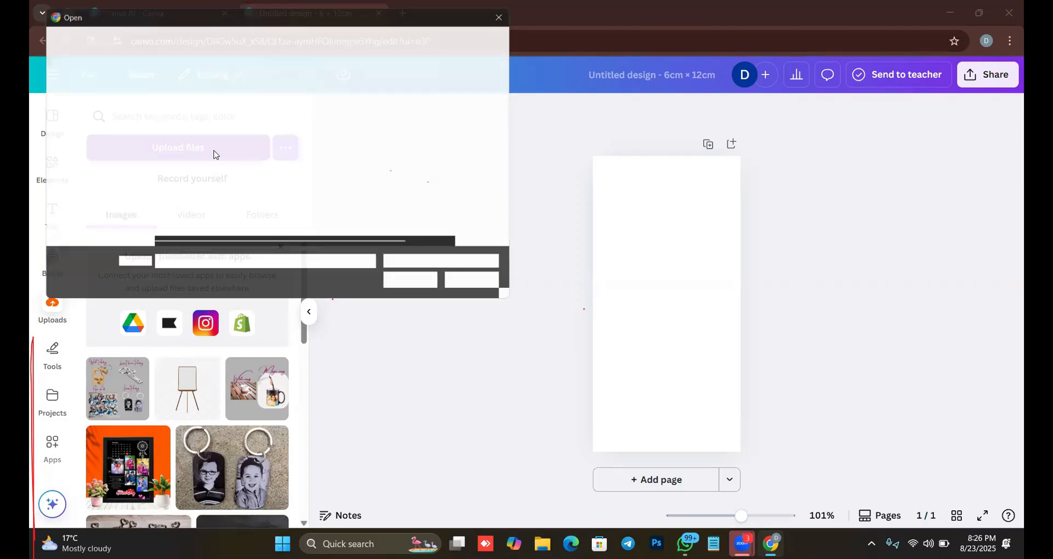
click(498, 291)
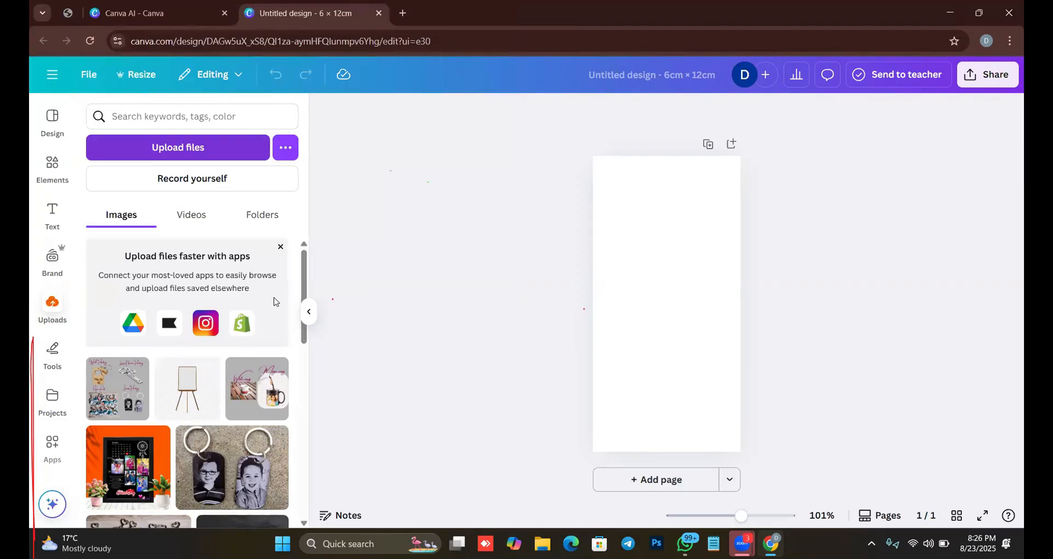
Show the drawing tools, and look through the designs and folders in the Projects library.
click(45, 354)
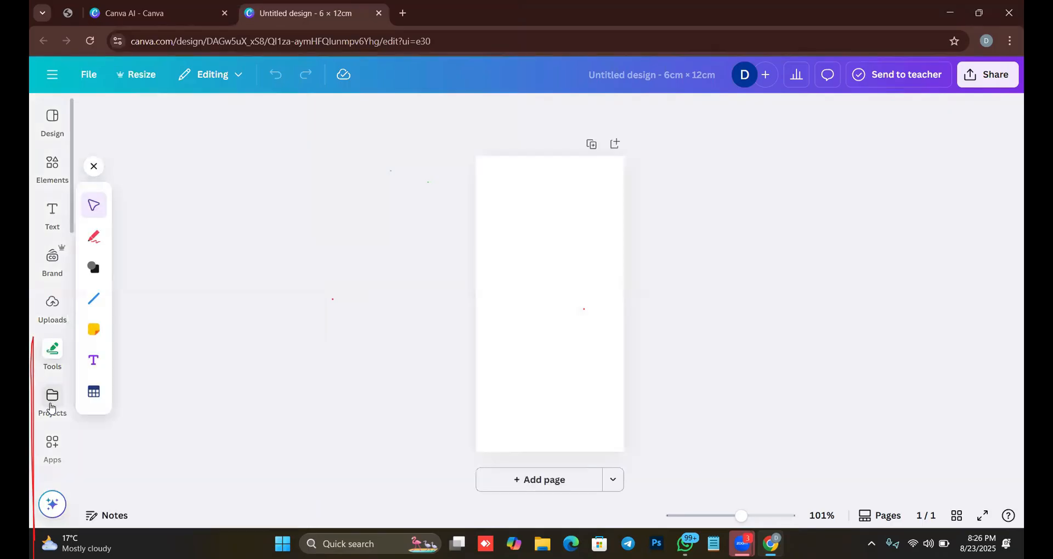
click(52, 400)
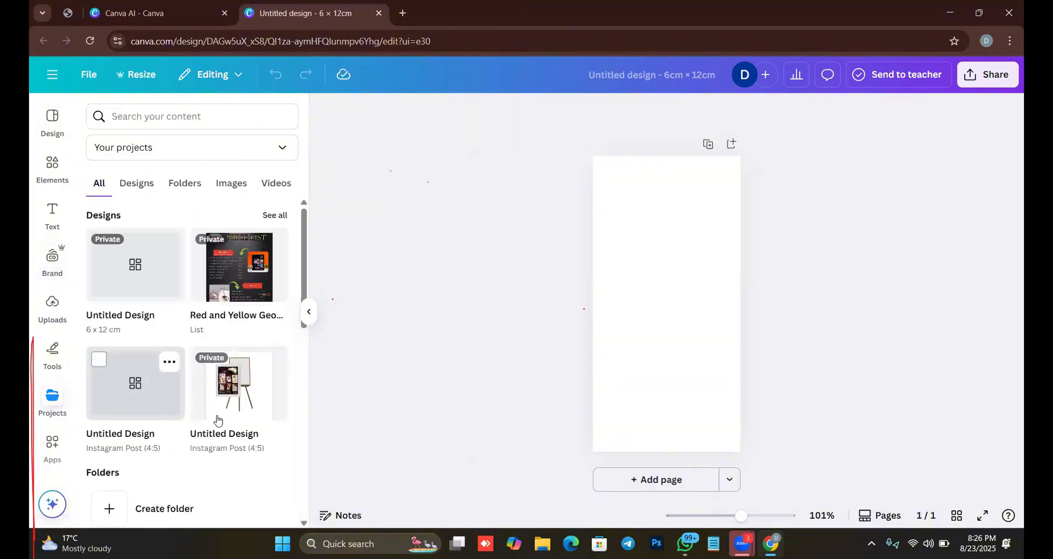
scroll(215, 438, down, 3)
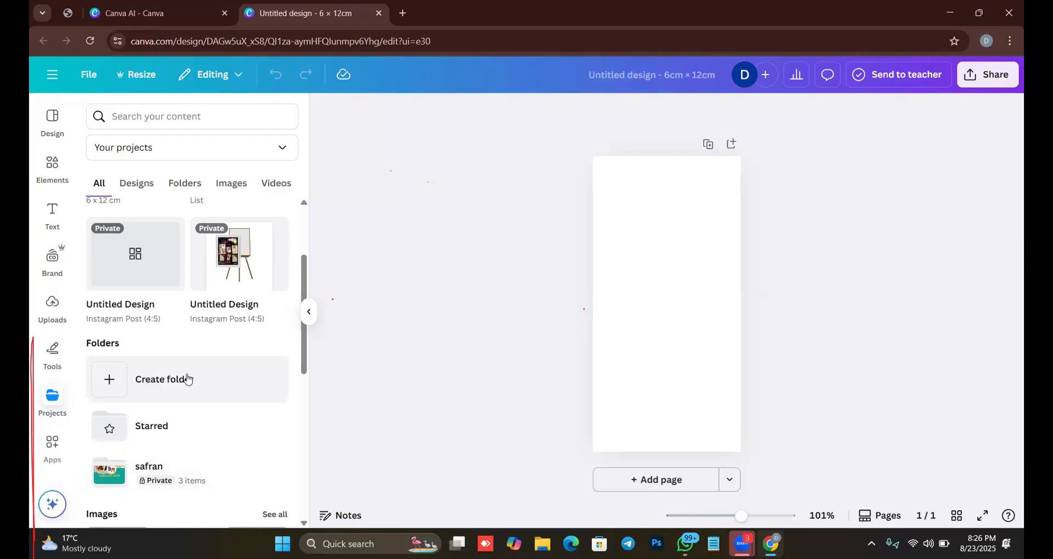
Review the Elements, Text, Brand, Uploads and Projects libraries one after another.
click(46, 162)
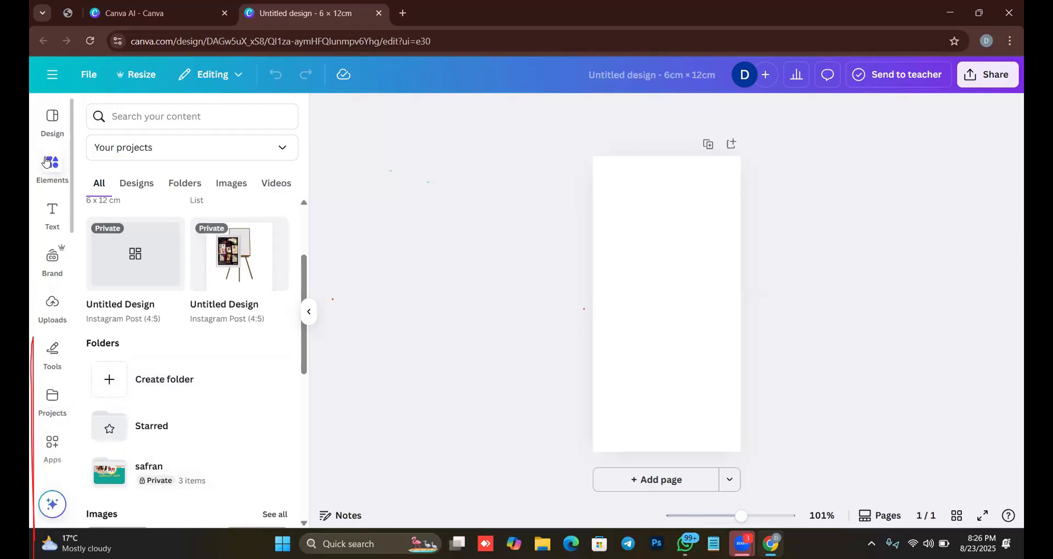
click(54, 209)
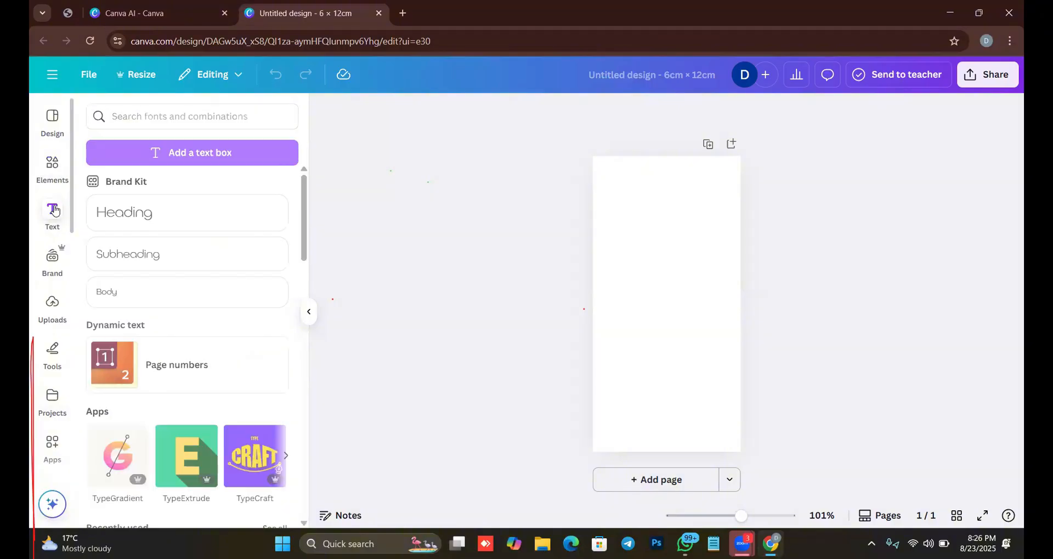
click(52, 263)
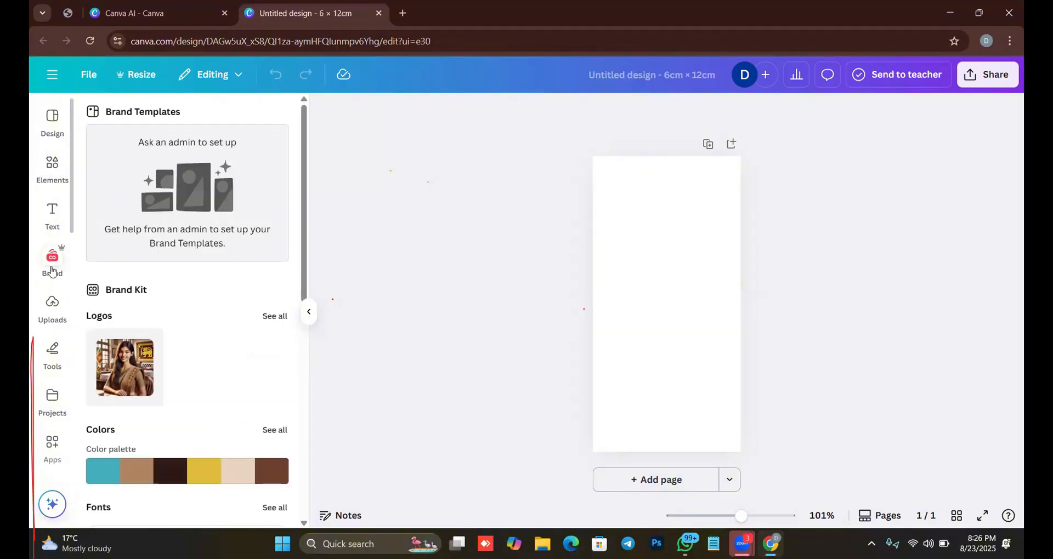
click(53, 303)
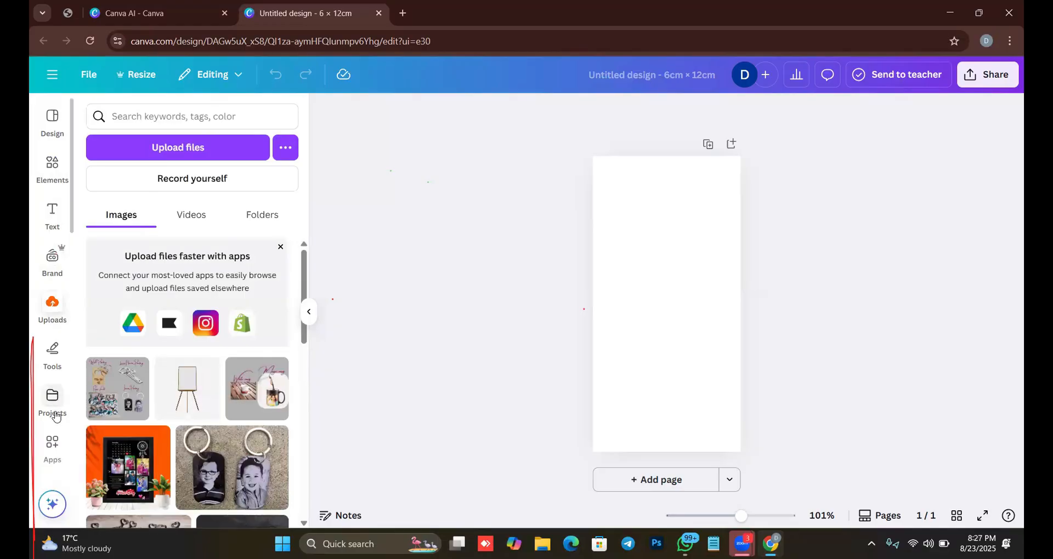
click(53, 402)
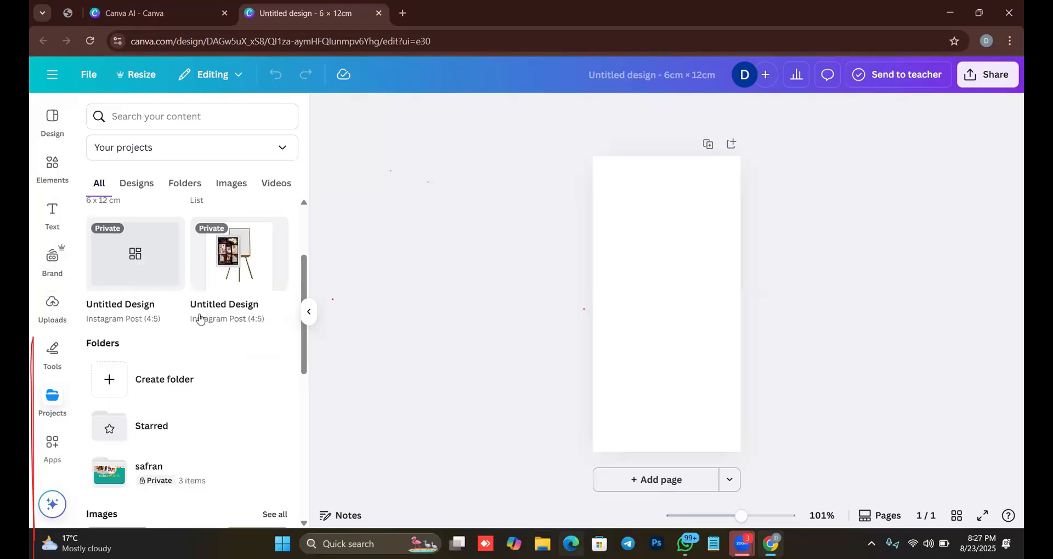
mouse_move(200, 320)
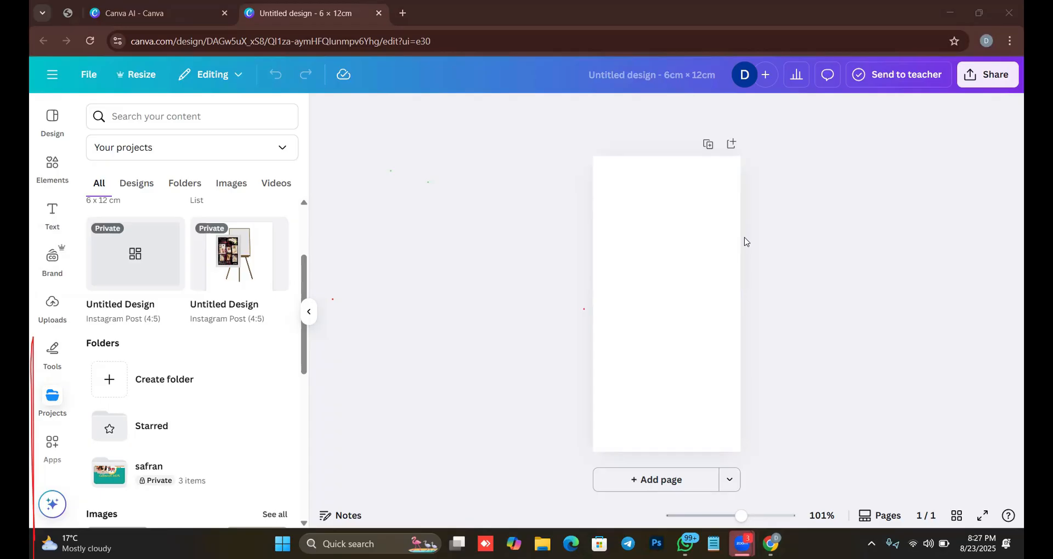
Look through the Brand Kit again, from logos and color palette to fonts and brand voice.
click(41, 273)
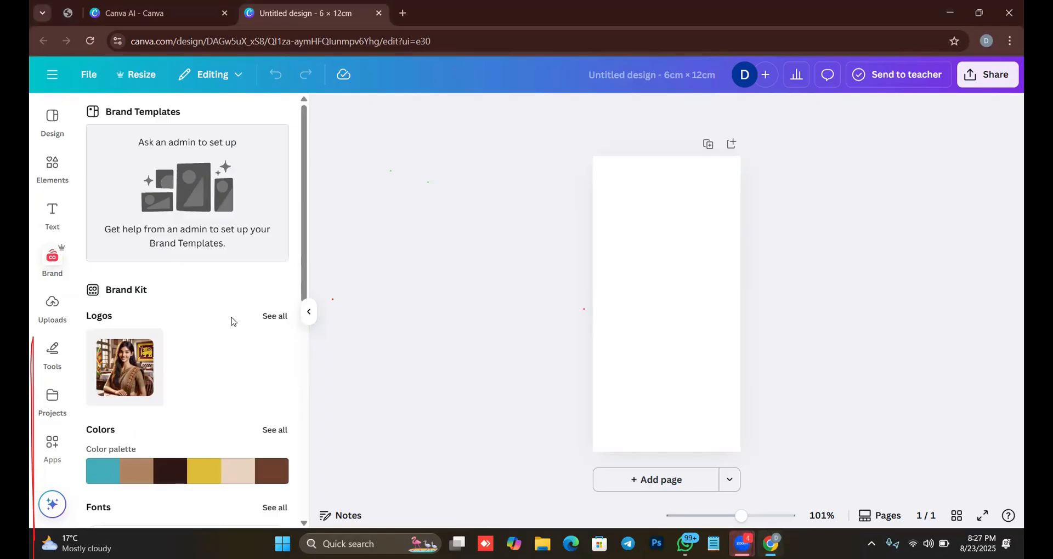
scroll(181, 367, down, 2)
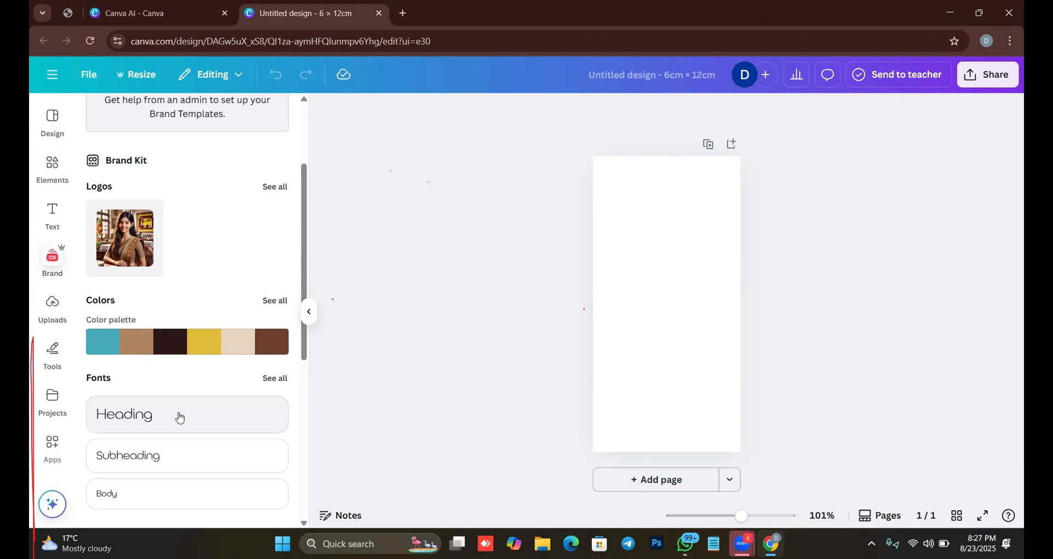
scroll(176, 329, down, 4)
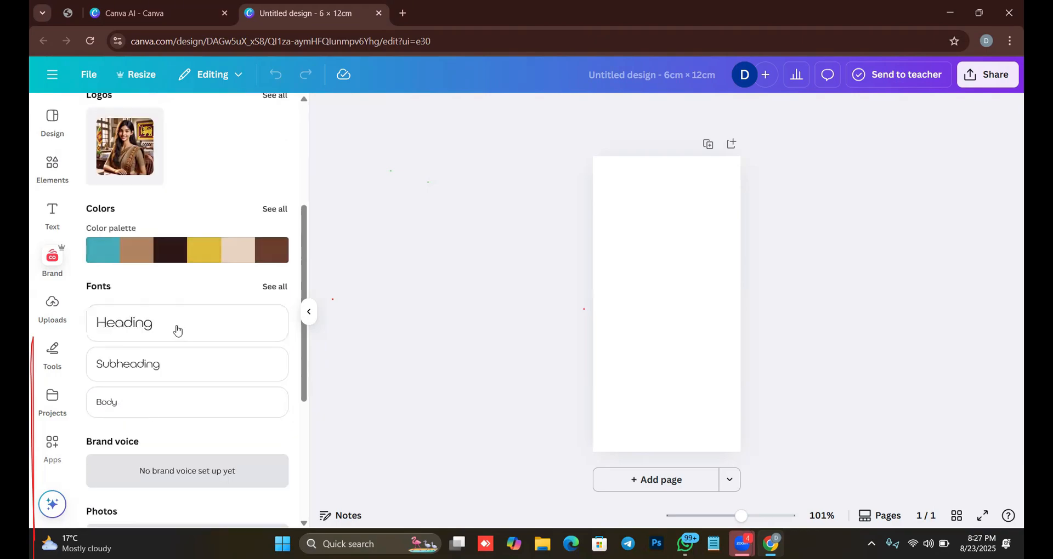
scroll(192, 379, up, 4)
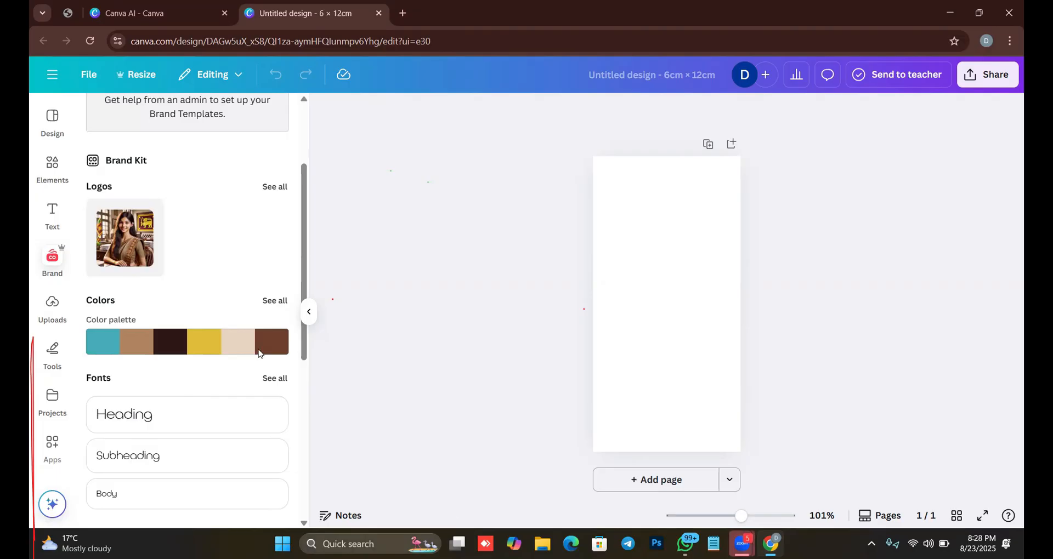
Apply the Brand Kit color palette to the page and shuffle its background through the brand colors, ending on teal.
click(214, 350)
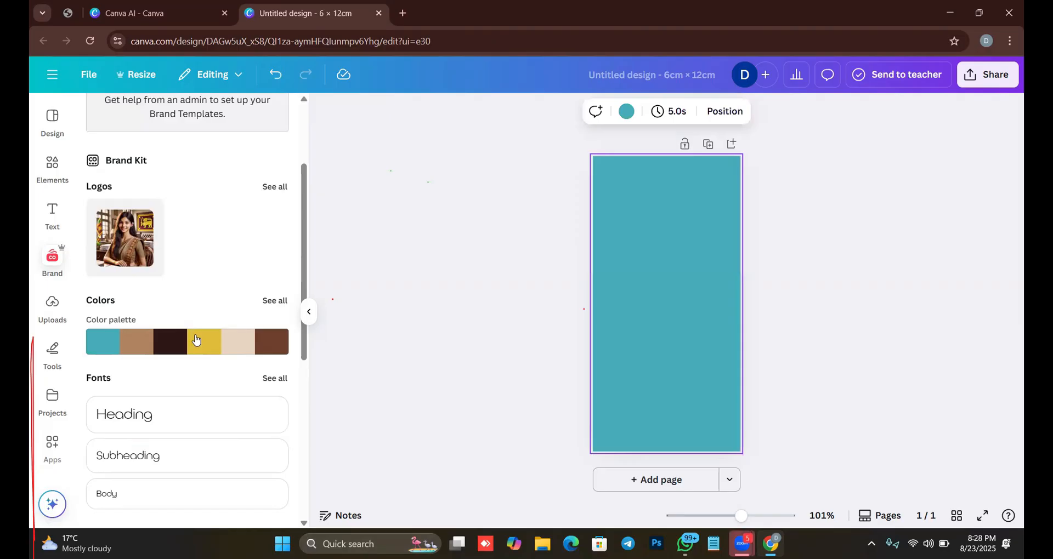
click(108, 343)
click(94, 349)
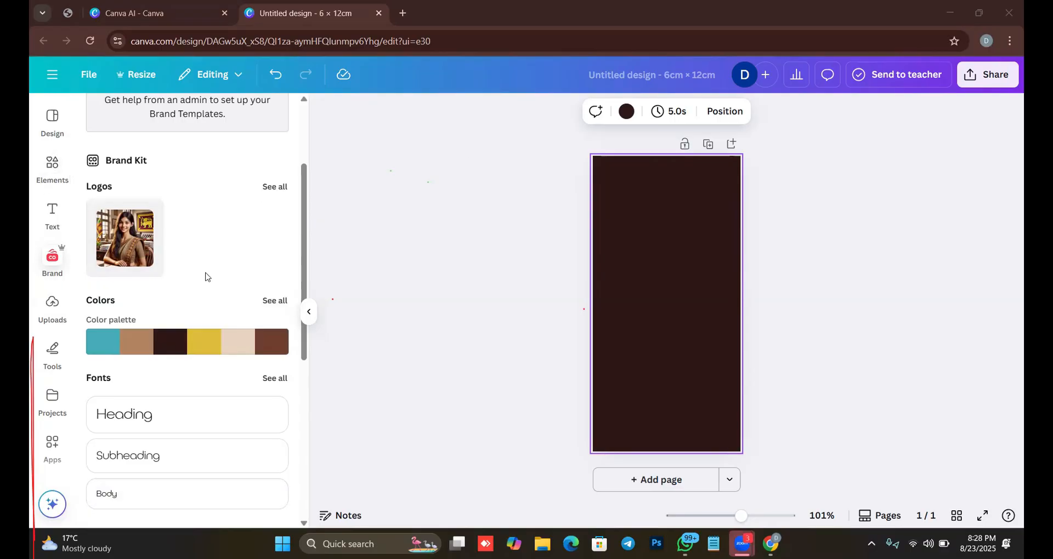
click(95, 346)
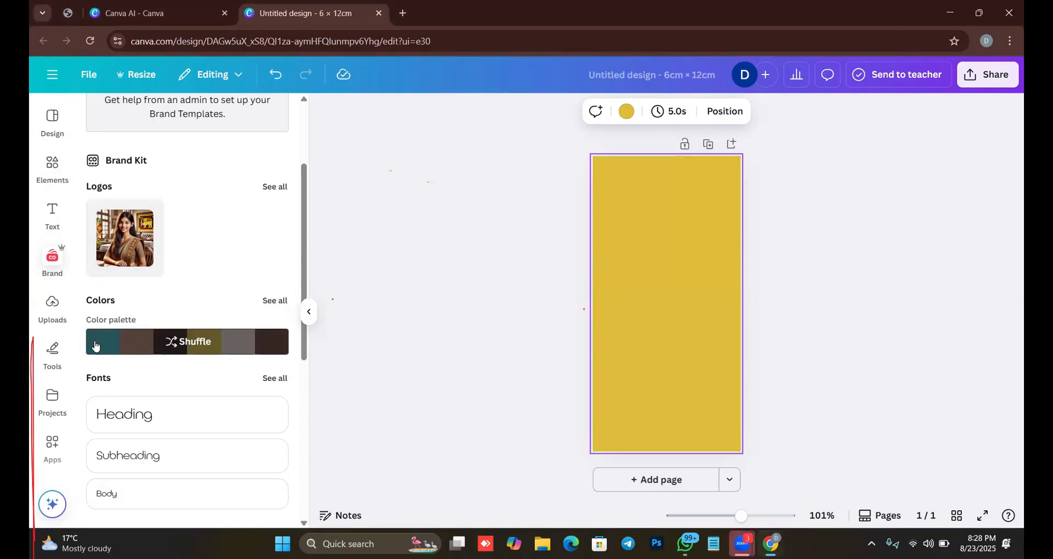
click(178, 344)
click(179, 345)
click(180, 344)
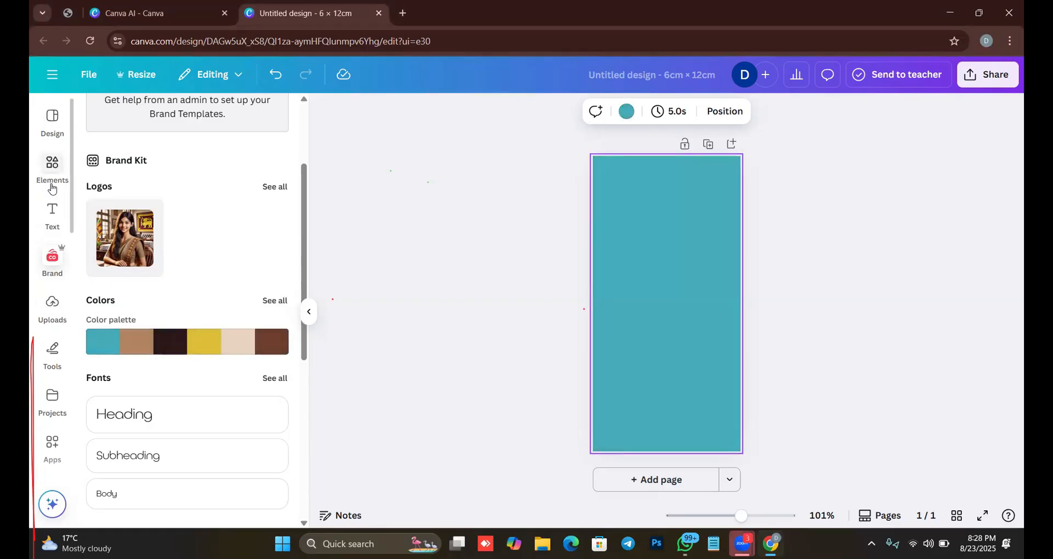
Change the page background to the dark gray default solid color.
click(52, 165)
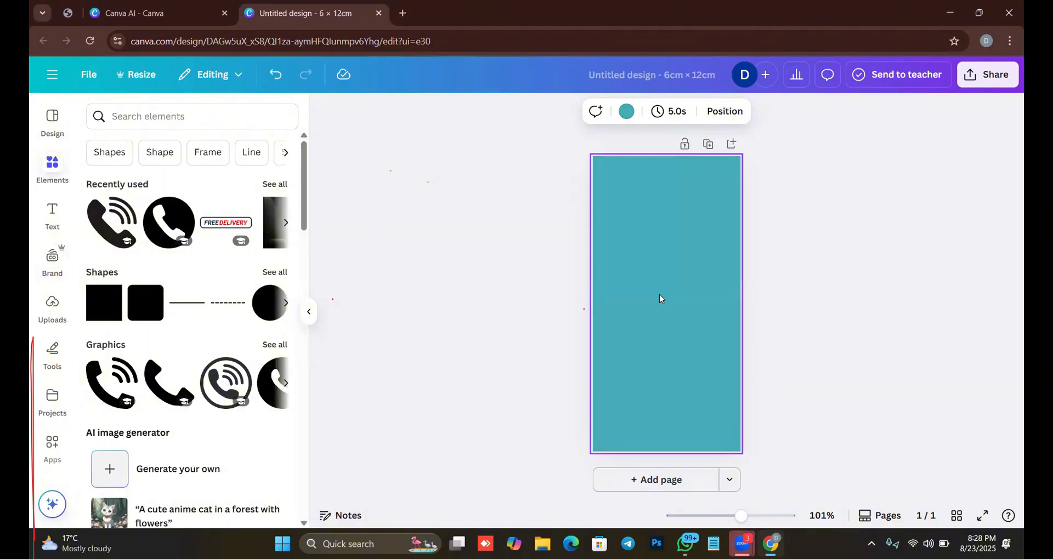
click(632, 117)
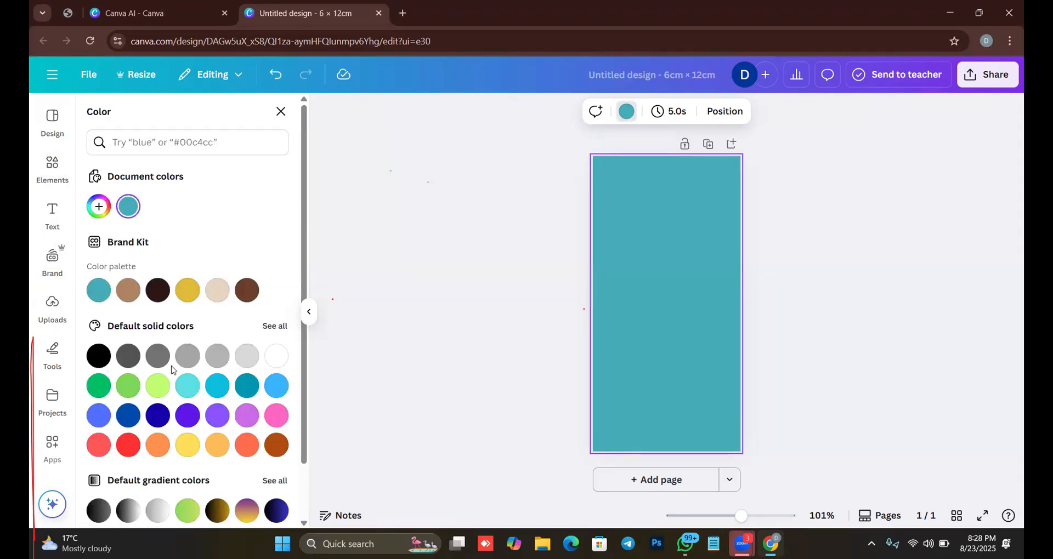
scroll(274, 399, down, 1)
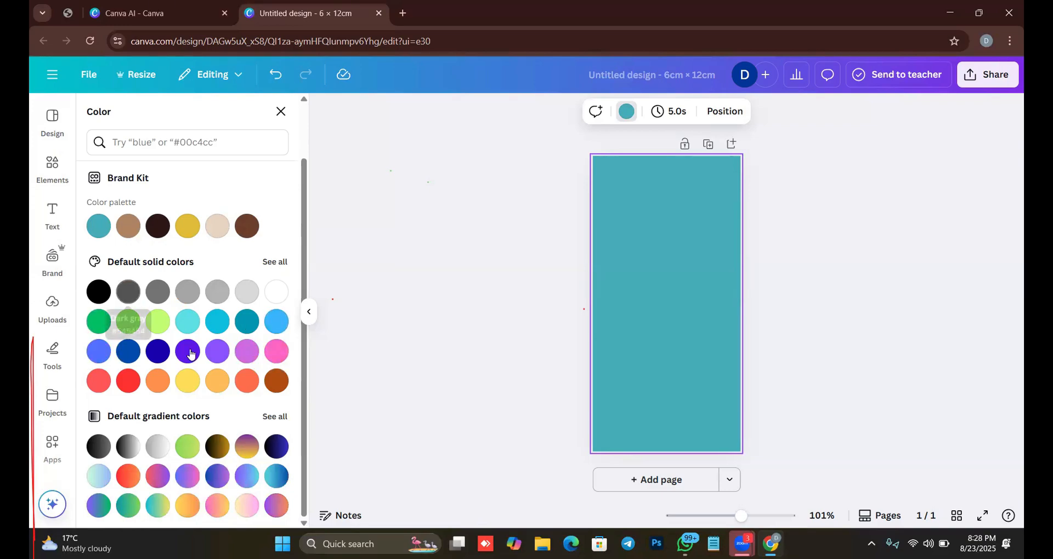
click(129, 292)
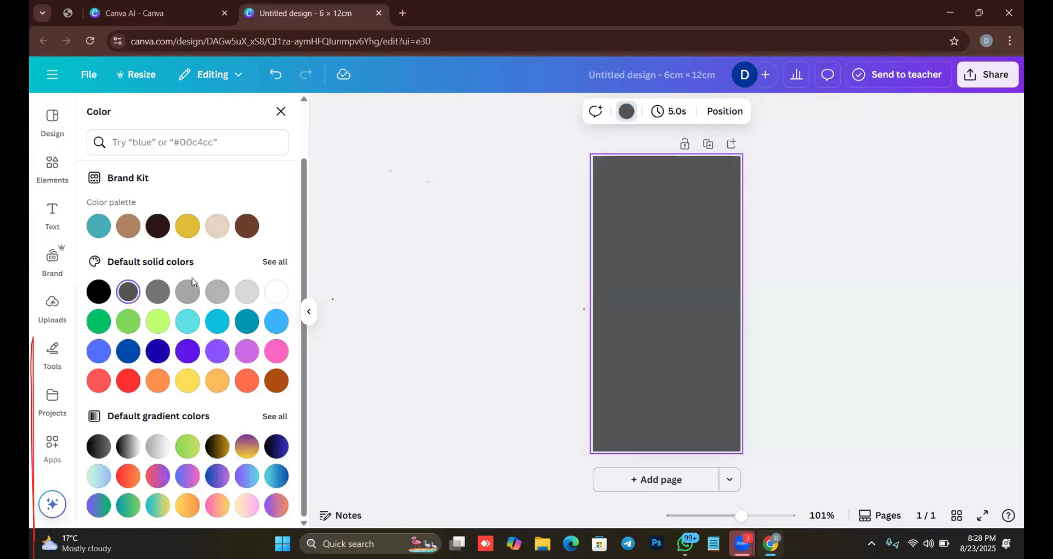
click(539, 213)
click(834, 273)
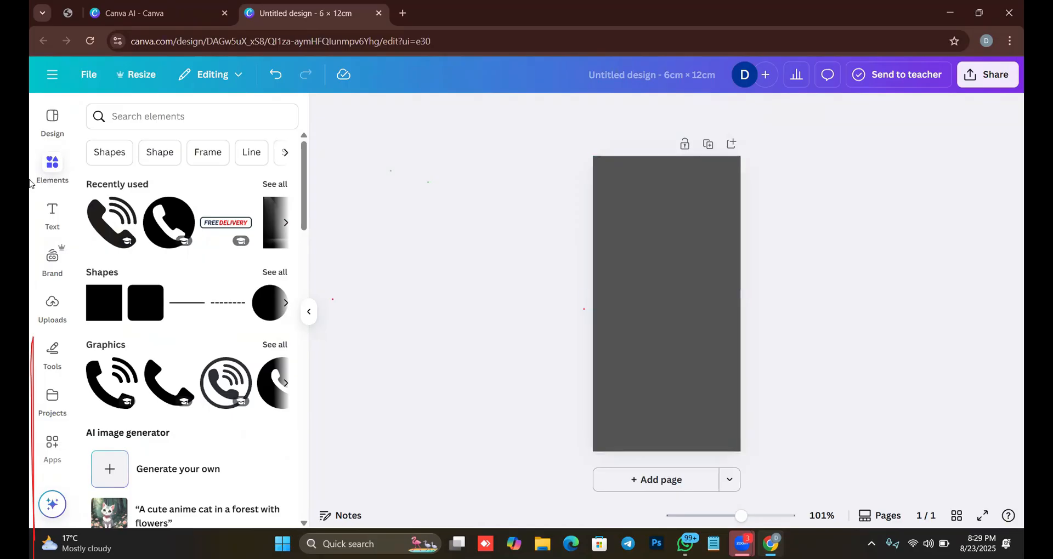
Search the resize options for "a4" and resize this design to Document (A4 Portrait), 21 × 29.7 cm.
click(122, 80)
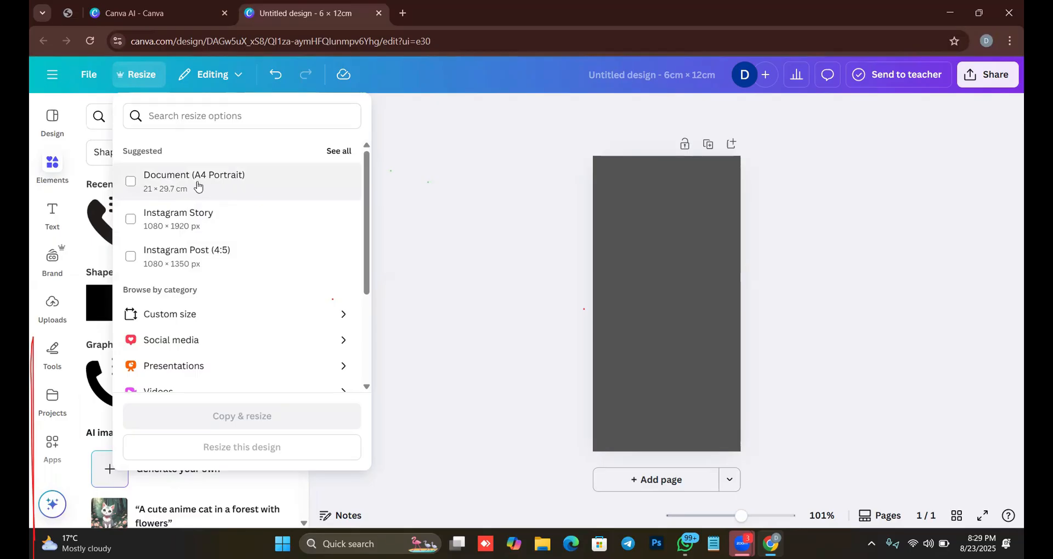
click(196, 124)
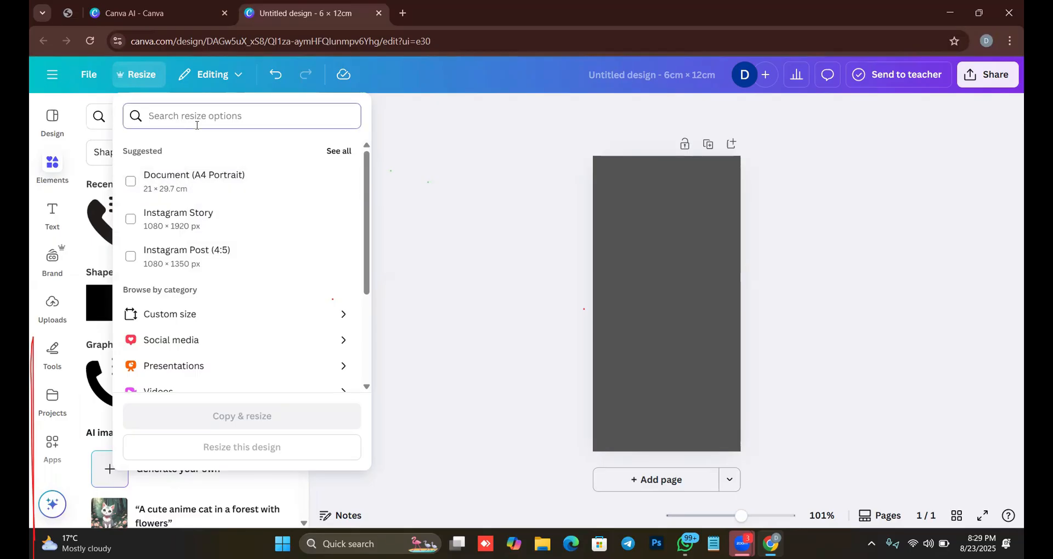
text(a4)
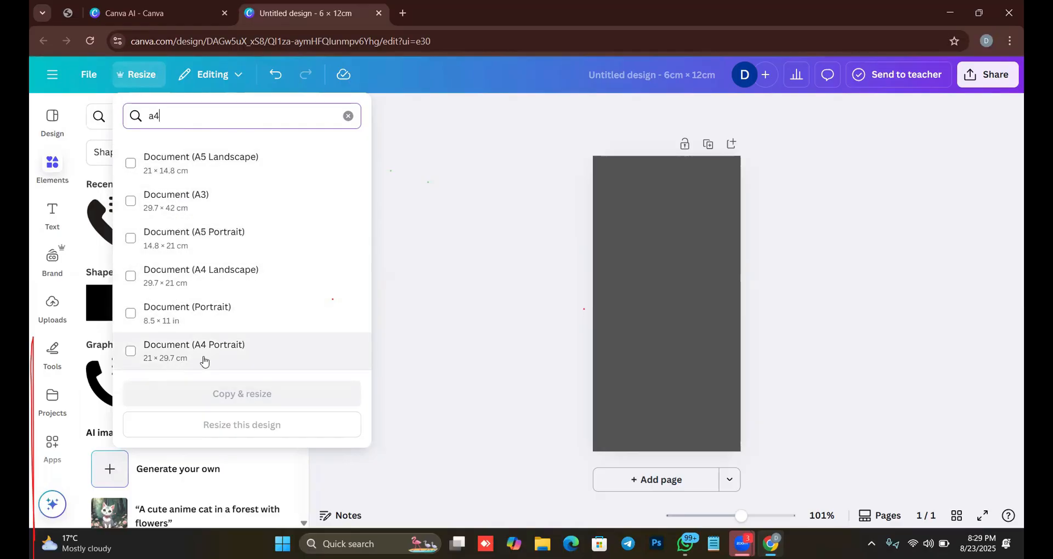
click(184, 360)
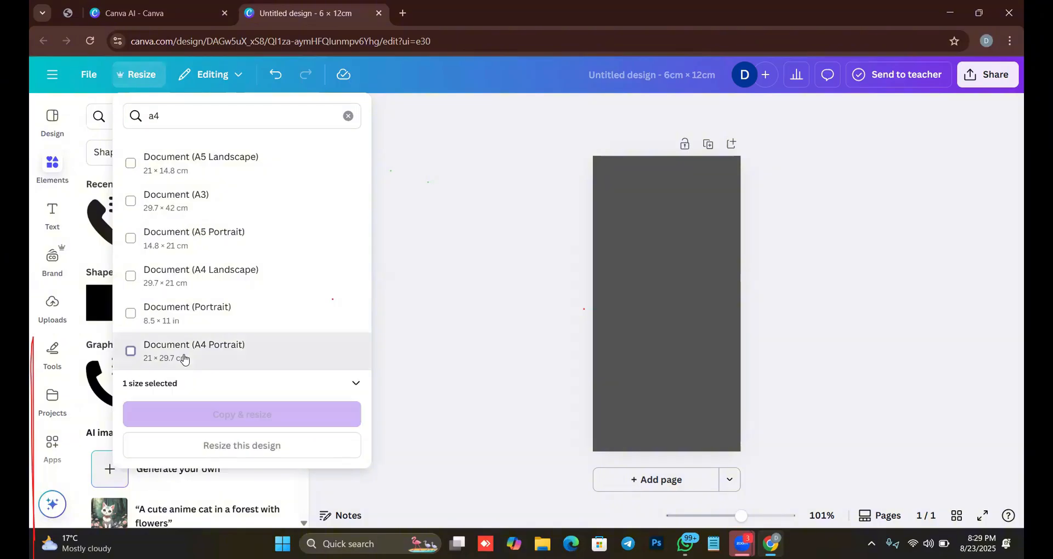
click(262, 445)
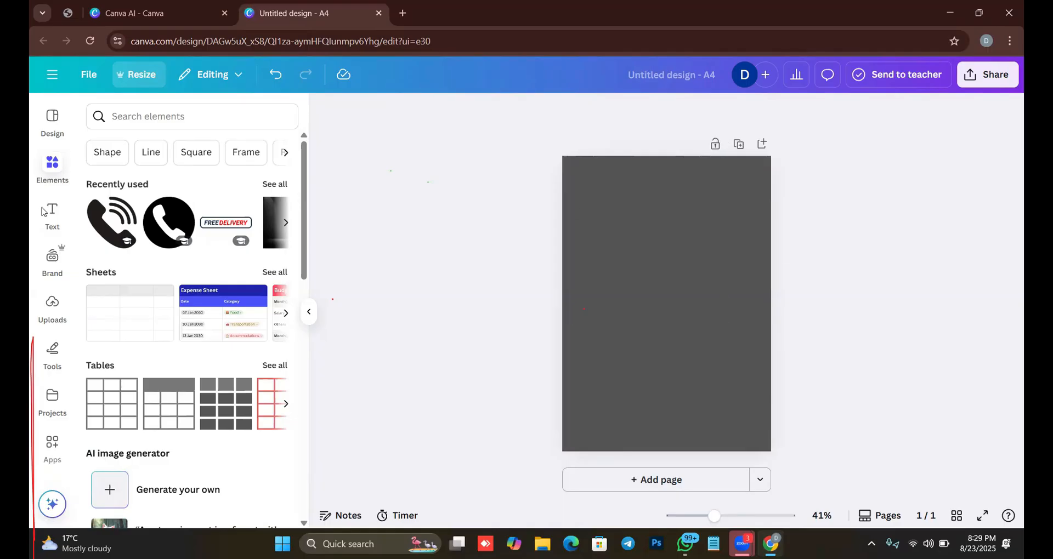
click(649, 230)
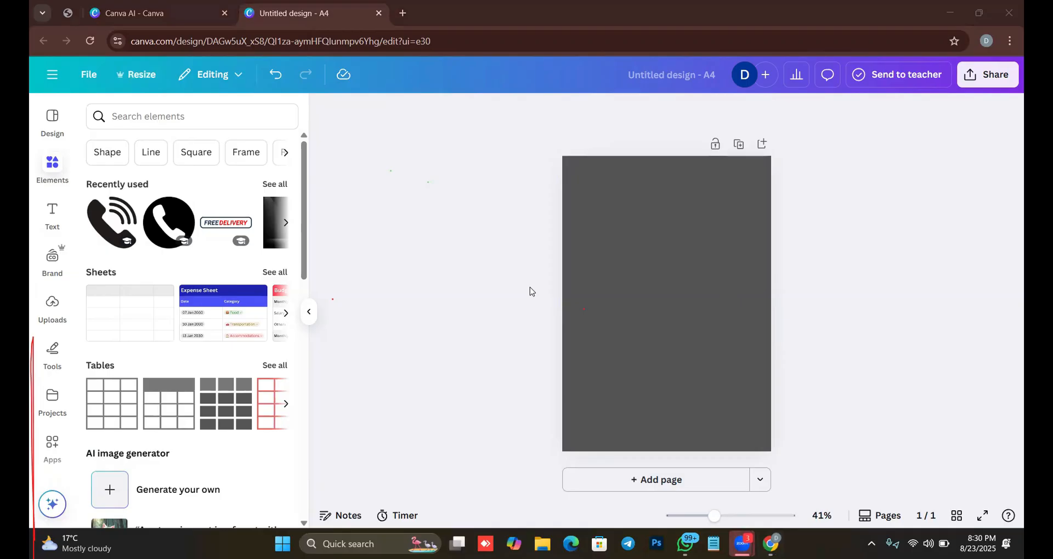
Fill the A4 page's background with the black-to-blue default gradient.
click(626, 217)
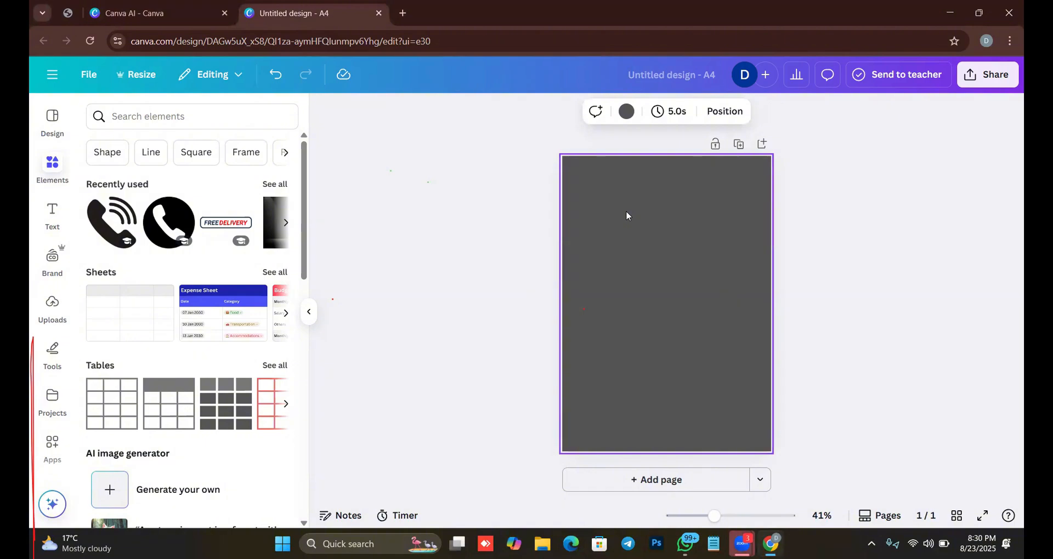
click(634, 109)
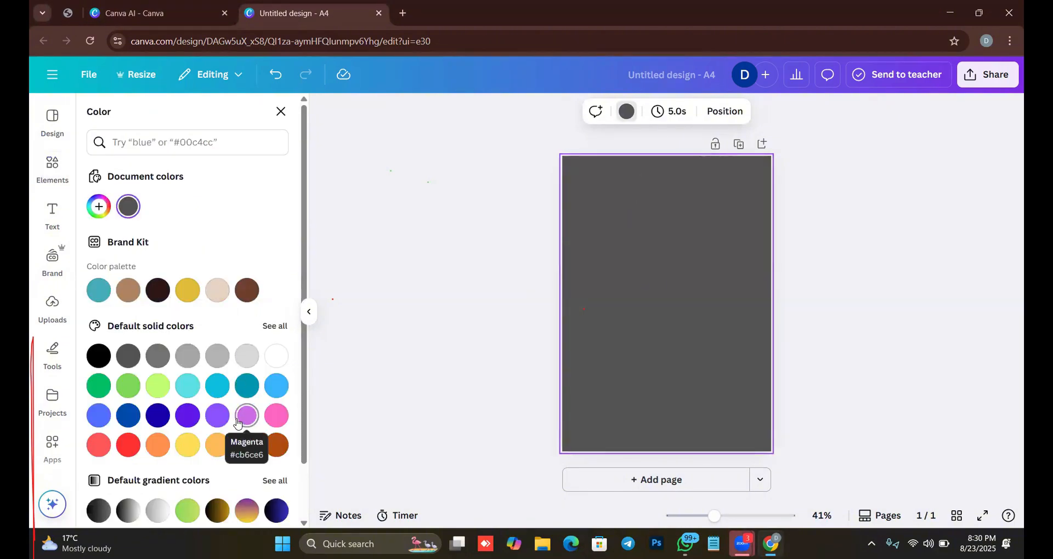
scroll(247, 433, down, 1)
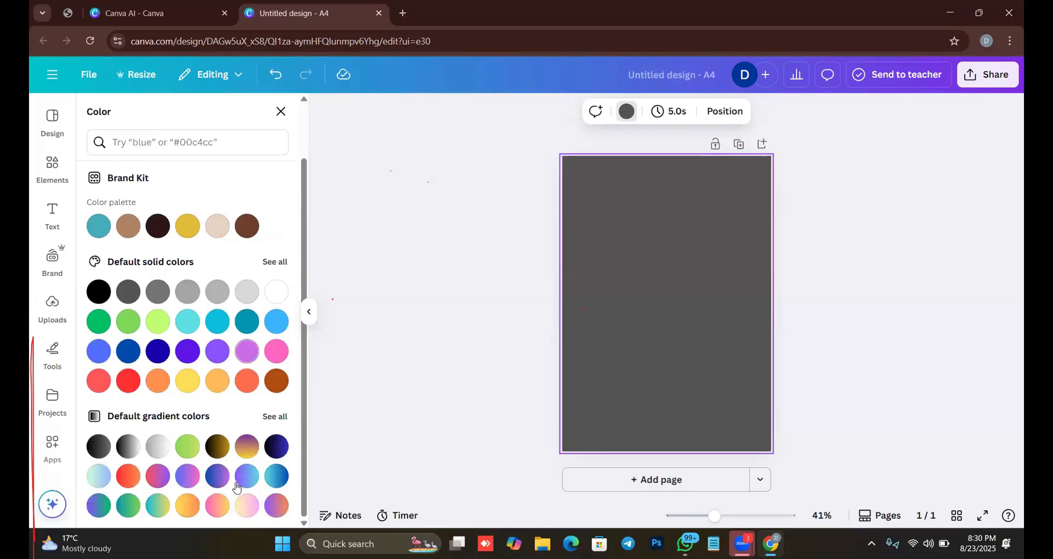
click(277, 446)
click(831, 294)
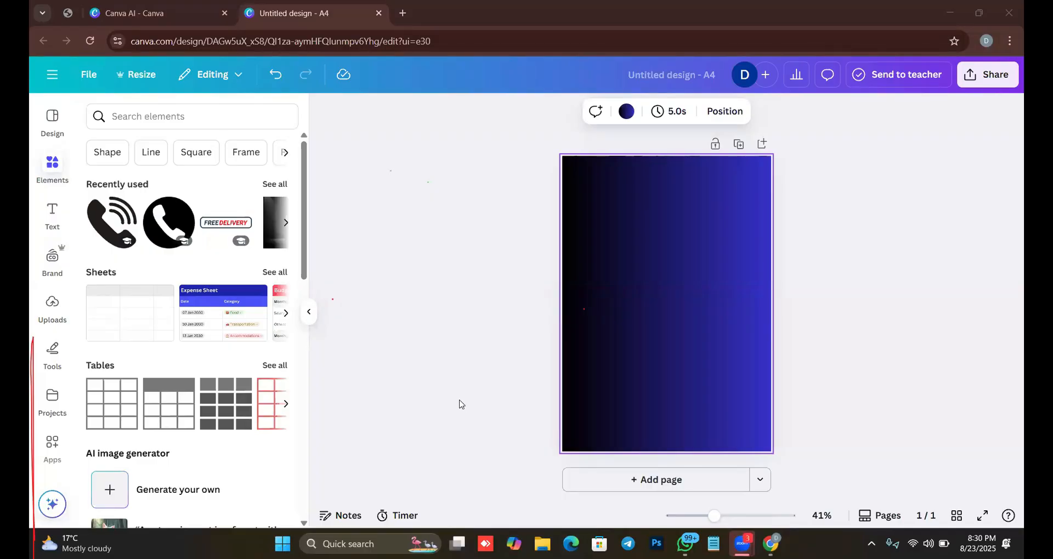
Browse the text library's font combinations and add the bold "Title HEADING" combination to the middle of the page.
click(51, 228)
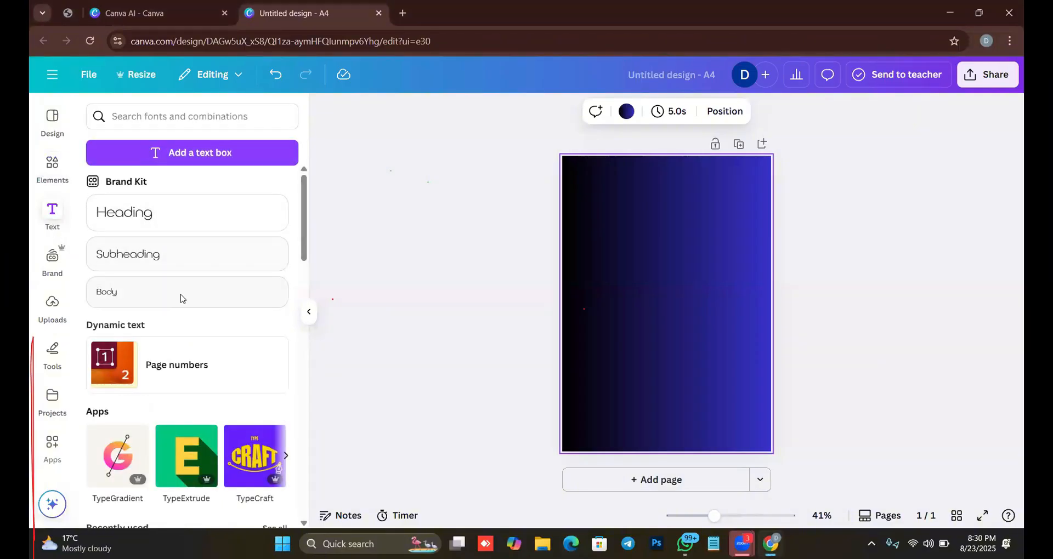
scroll(181, 373, down, 5)
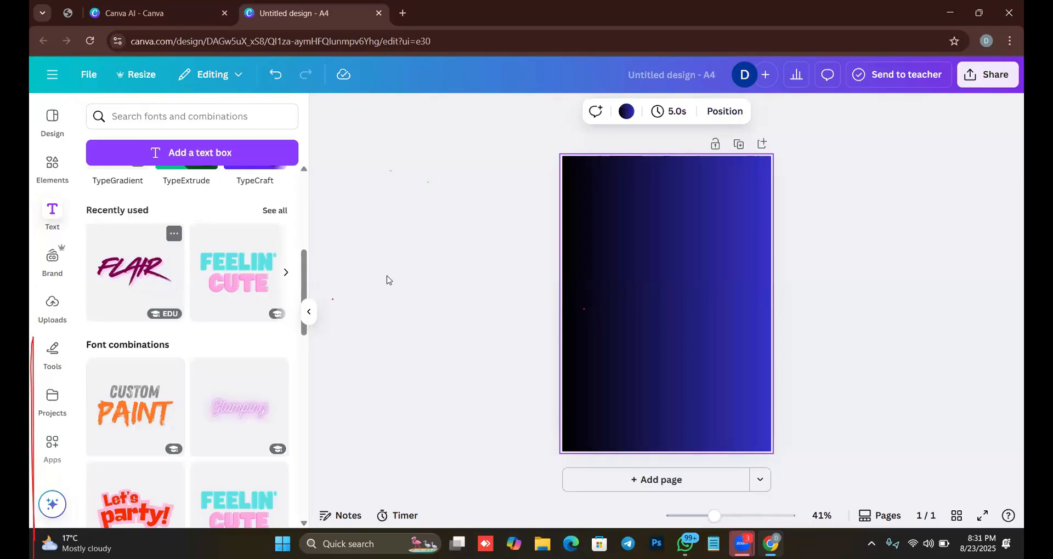
scroll(208, 343, down, 6)
scroll(216, 356, down, 8)
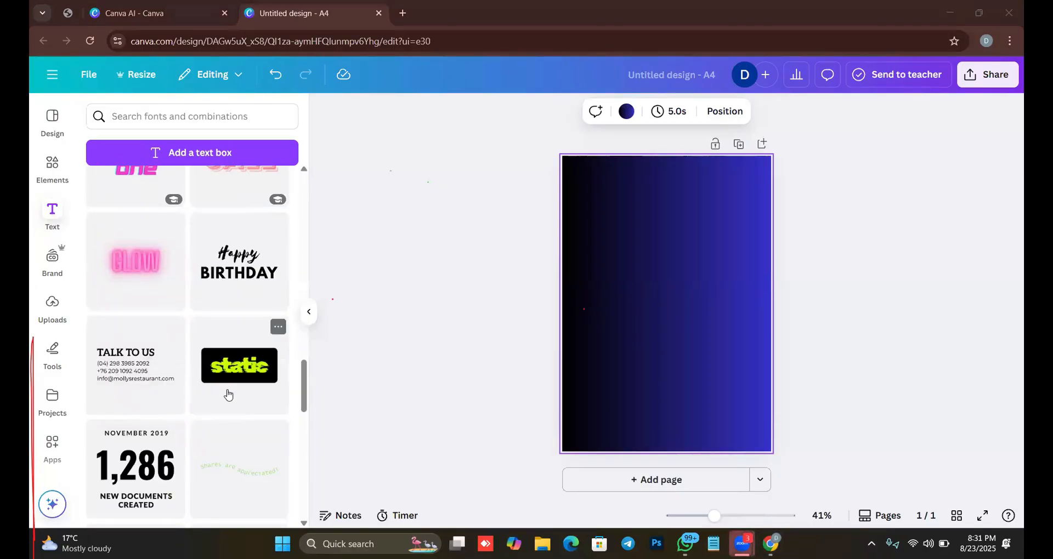
scroll(195, 390, down, 5)
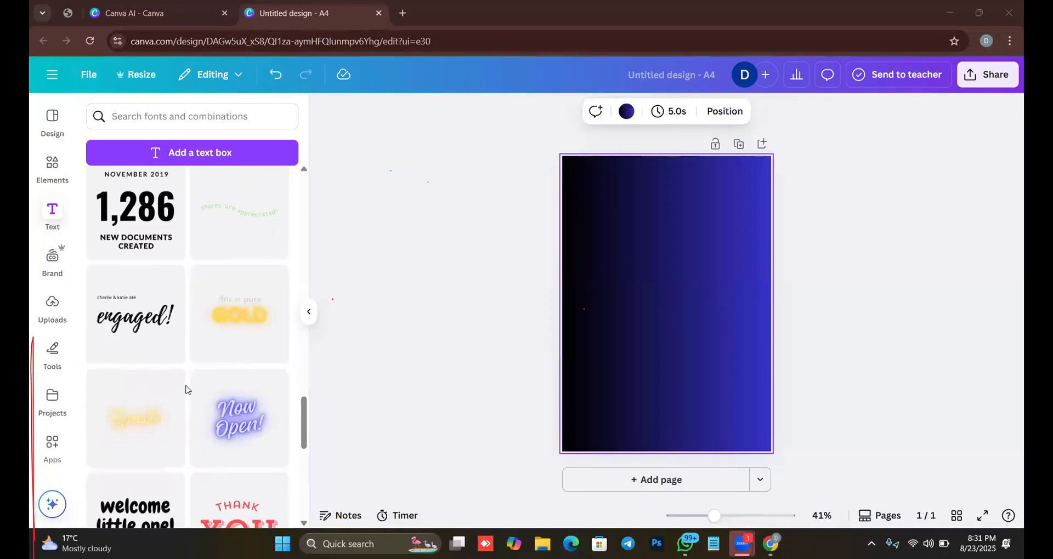
scroll(193, 390, down, 4)
scroll(200, 395, down, 4)
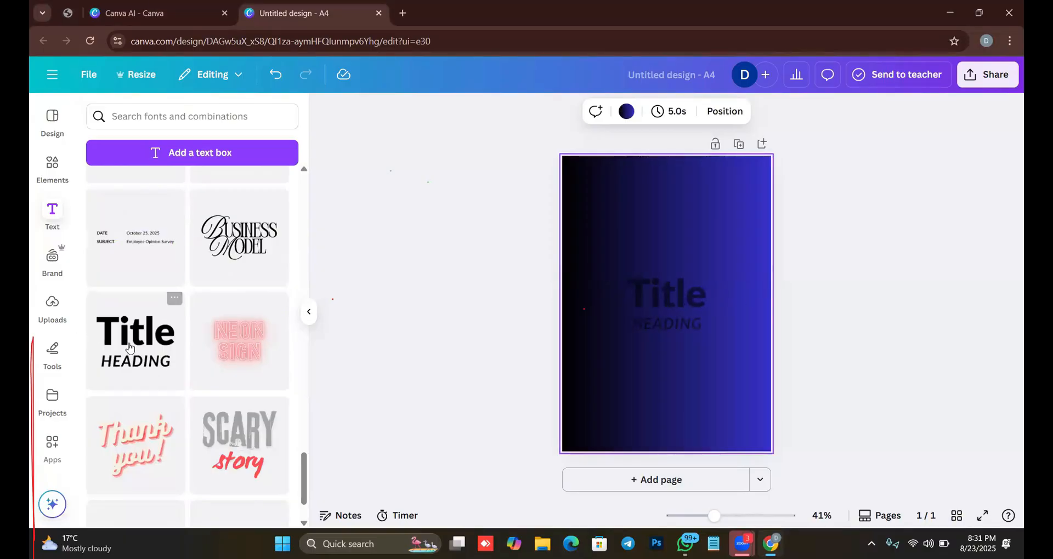
drag(157, 341, 659, 301)
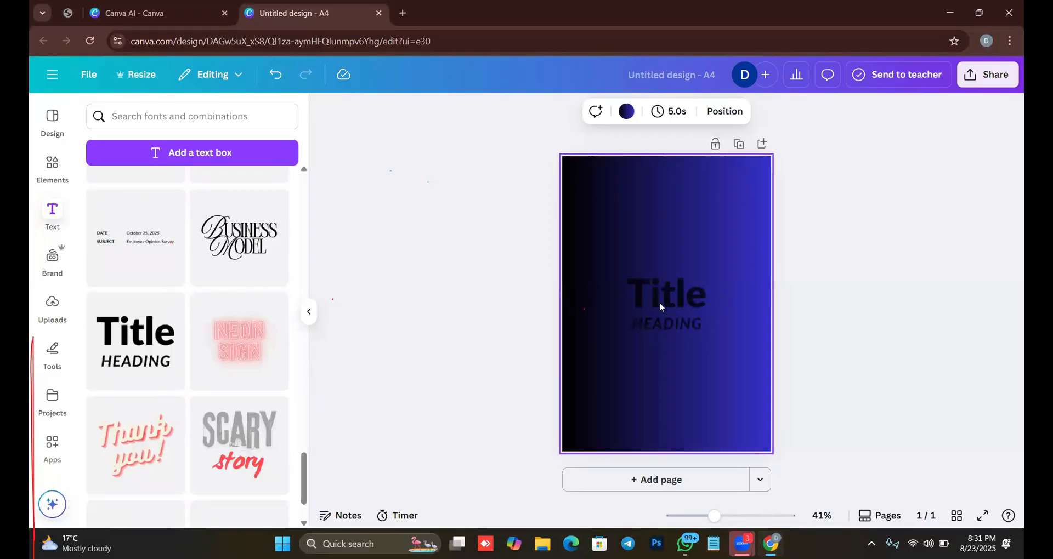
Delete the two surplus "Title HEADING" copies, keeping only the large one at the center of the page.
scroll(285, 257, up, 5)
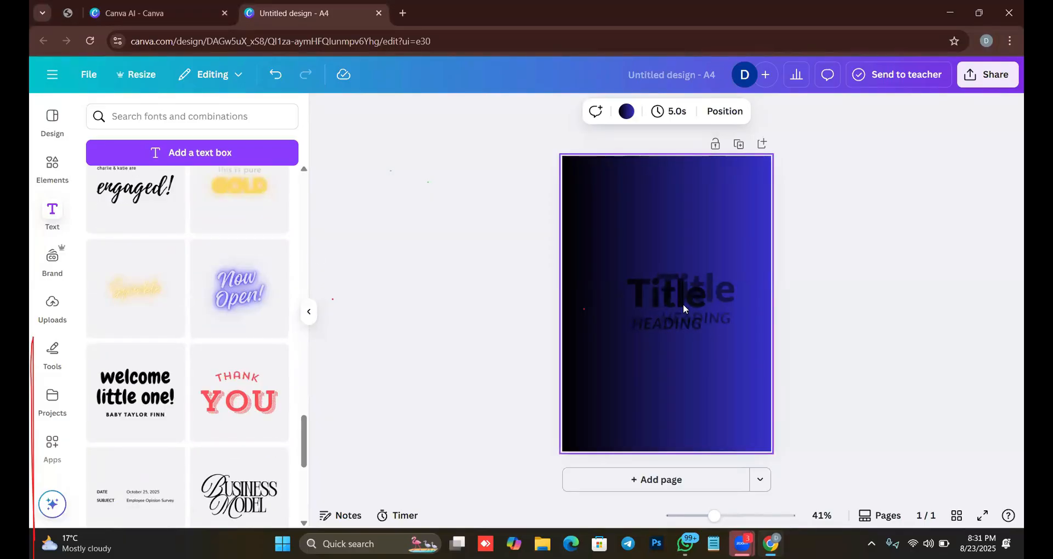
click(719, 281)
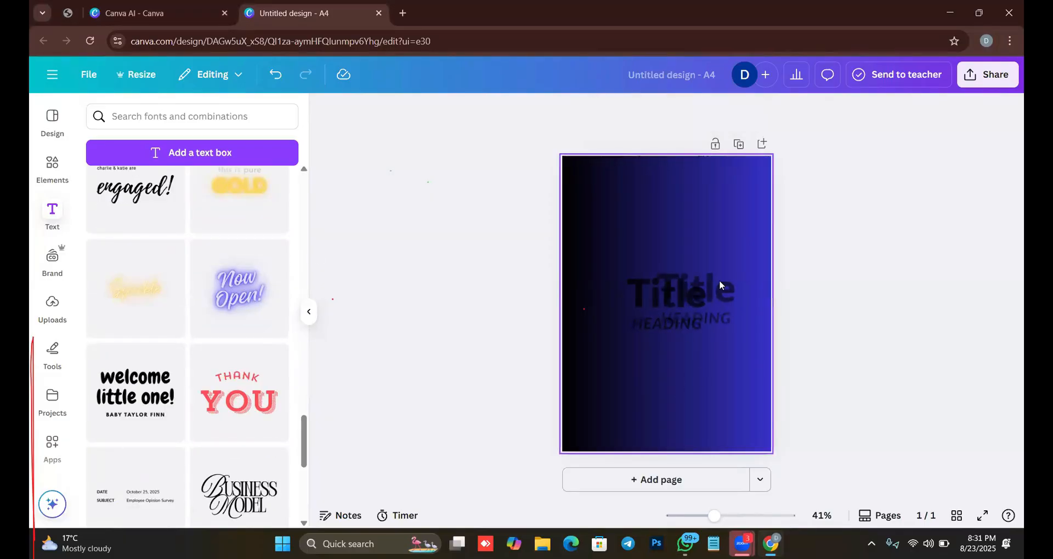
click(676, 326)
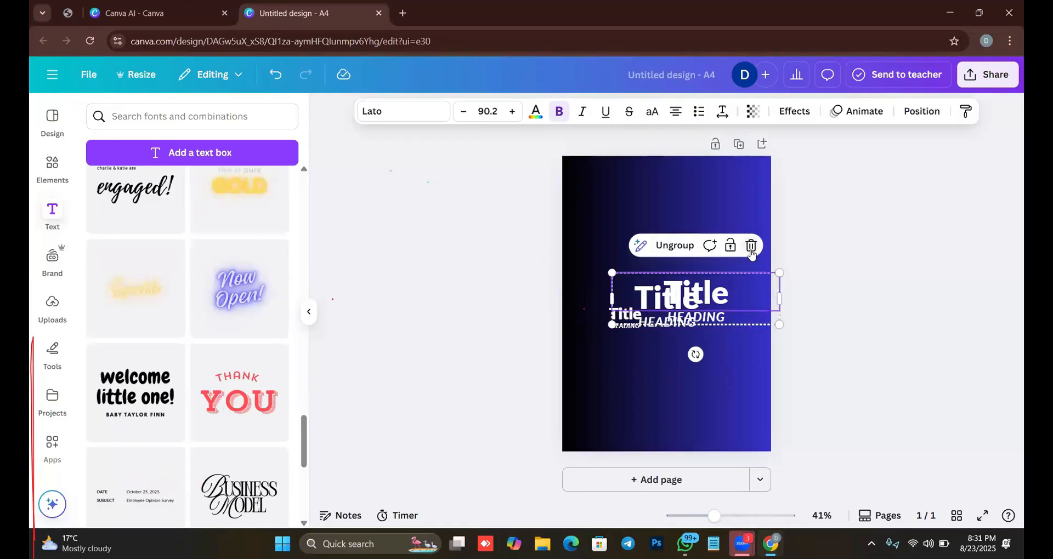
click(751, 247)
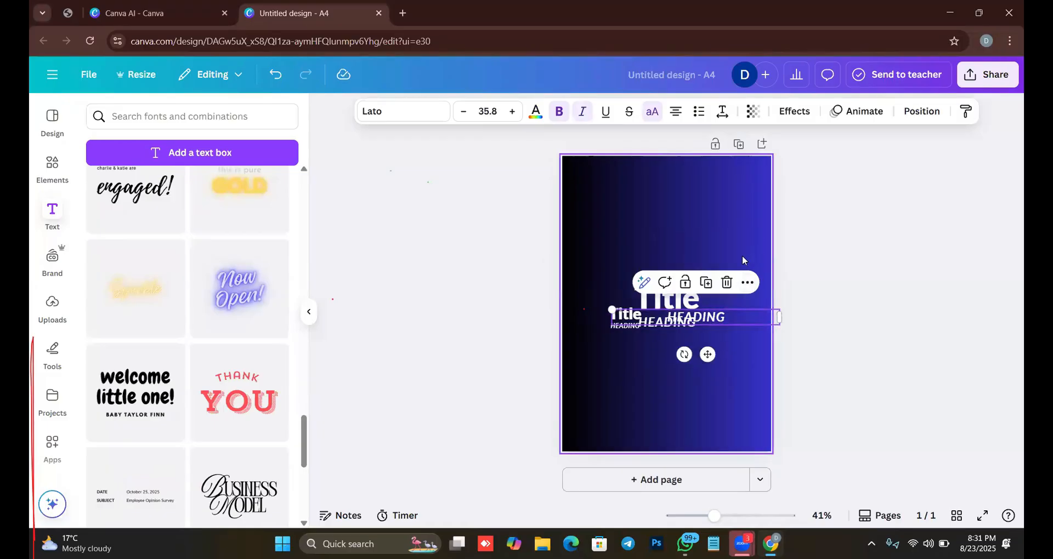
click(724, 283)
click(605, 311)
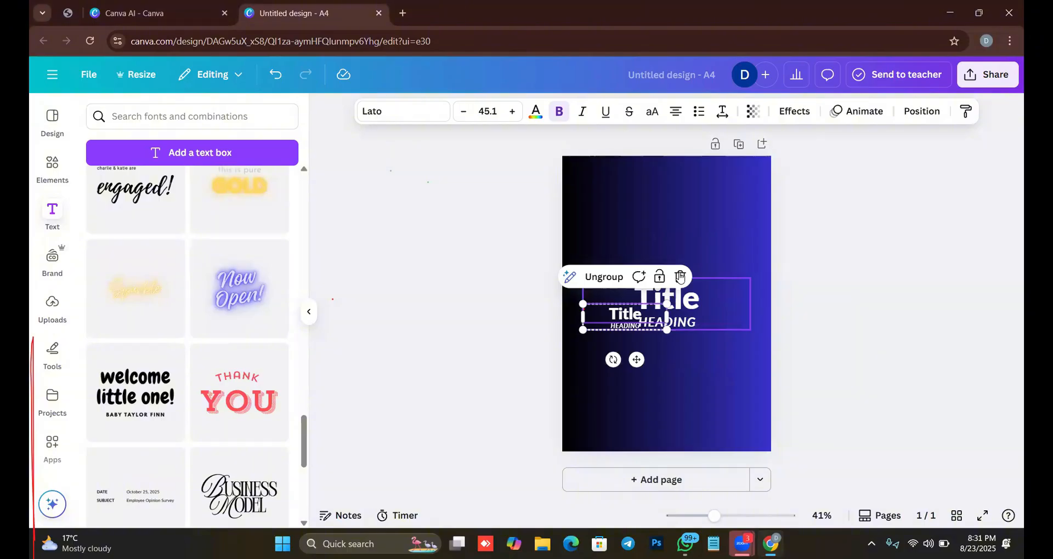
click(679, 277)
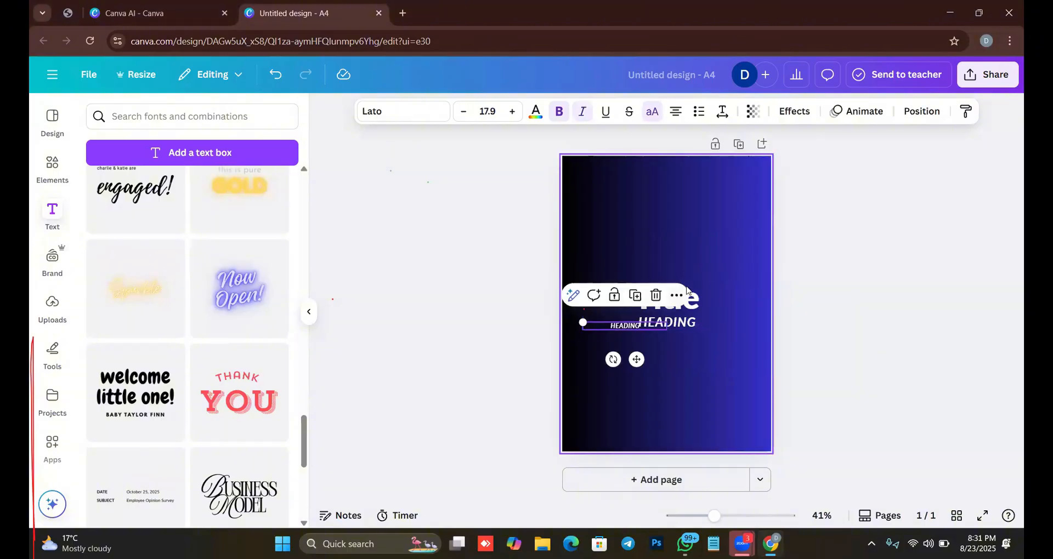
click(655, 295)
Replace the word "Title" in the remaining text group with "AI".
click(670, 305)
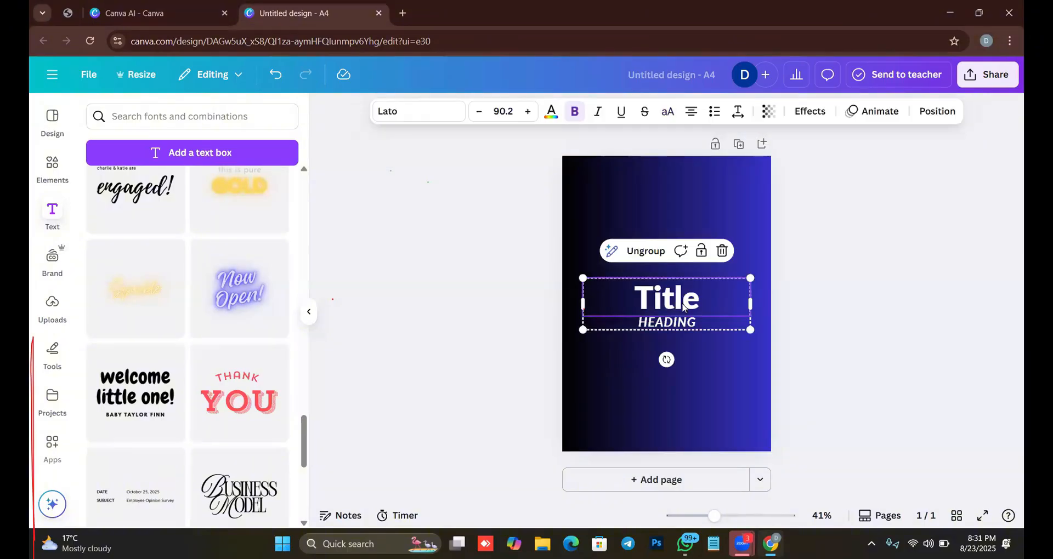
click(678, 300)
double_click(677, 296)
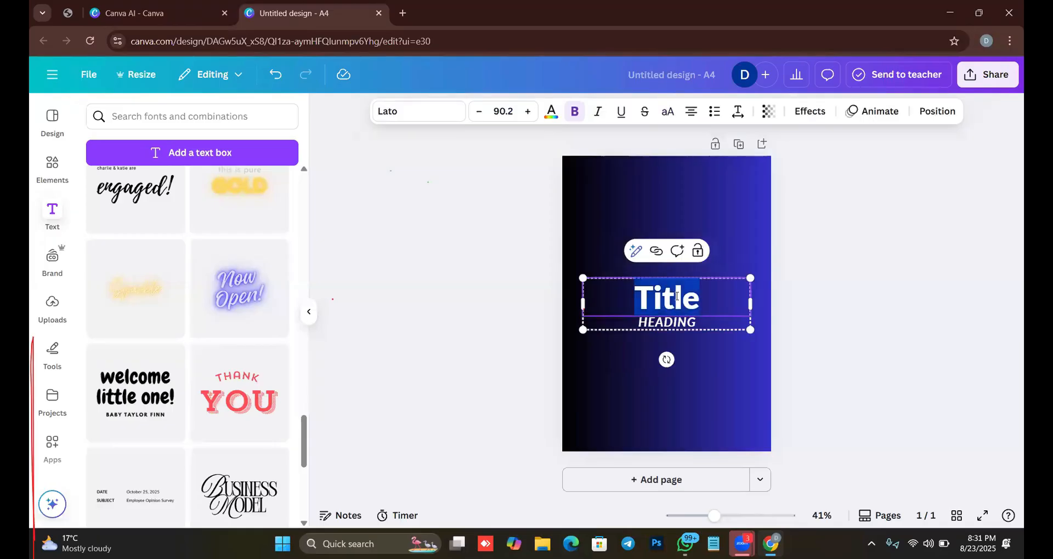
click(705, 371)
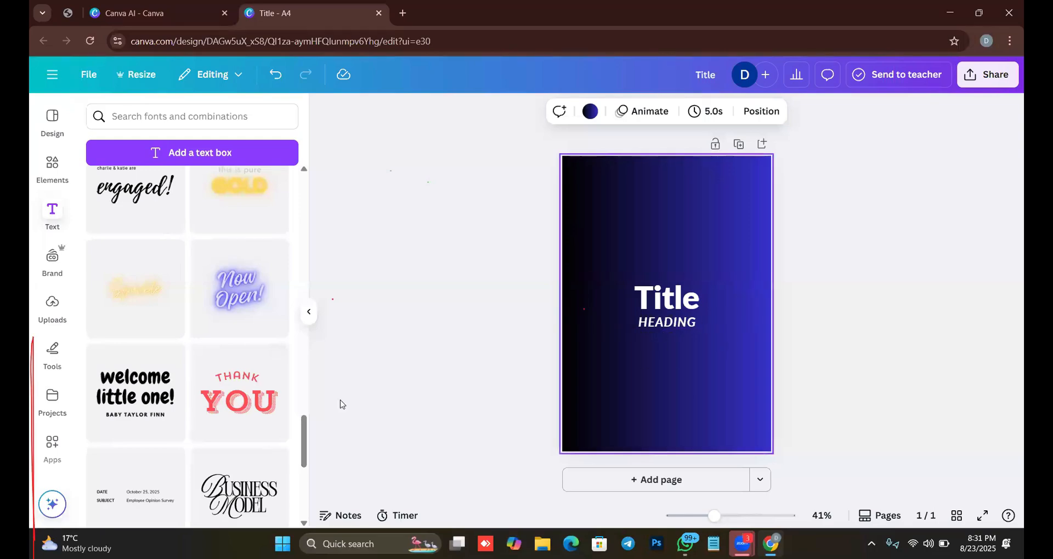
scroll(181, 353, up, 2)
scroll(165, 371, down, 5)
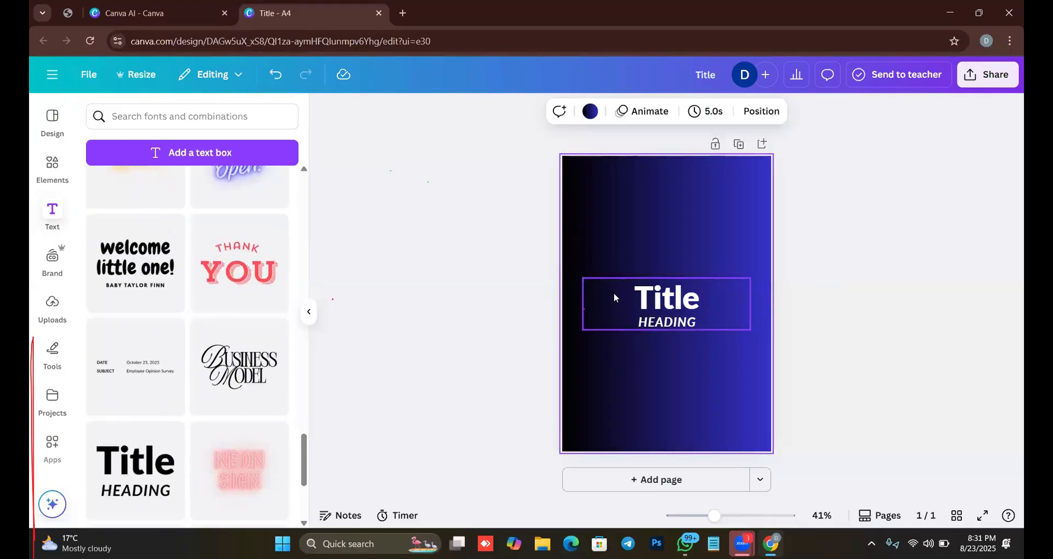
click(675, 299)
double_click(674, 298)
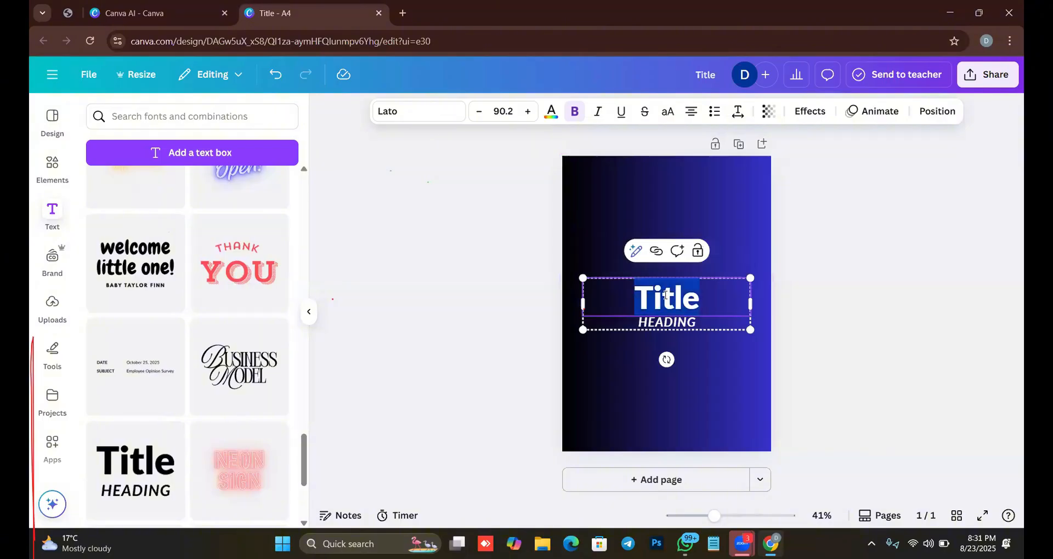
text(AI)
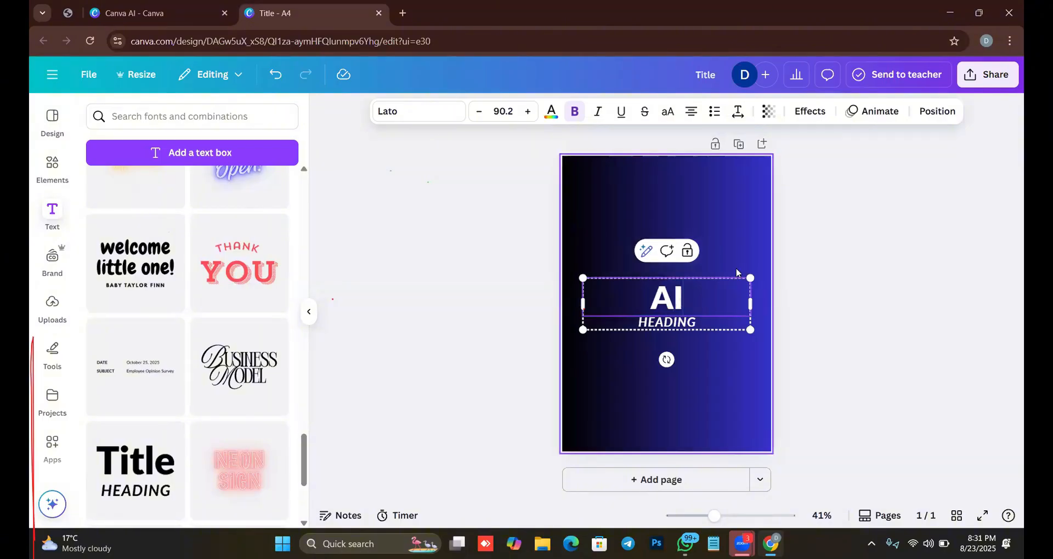
Replace the "HEADING" line below it with "EDUCATION".
click(678, 333)
click(676, 326)
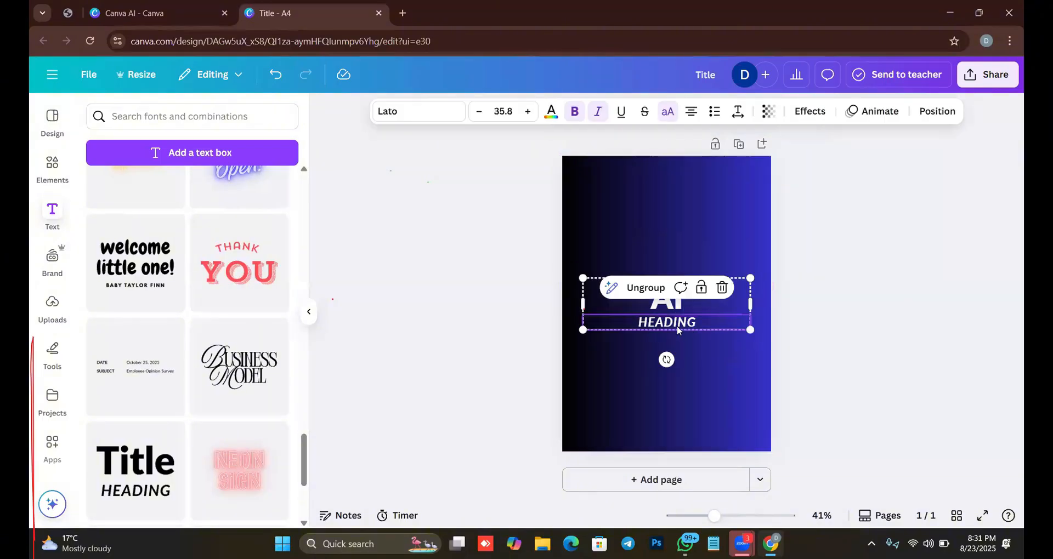
double_click(667, 322)
text(EDUCATION)
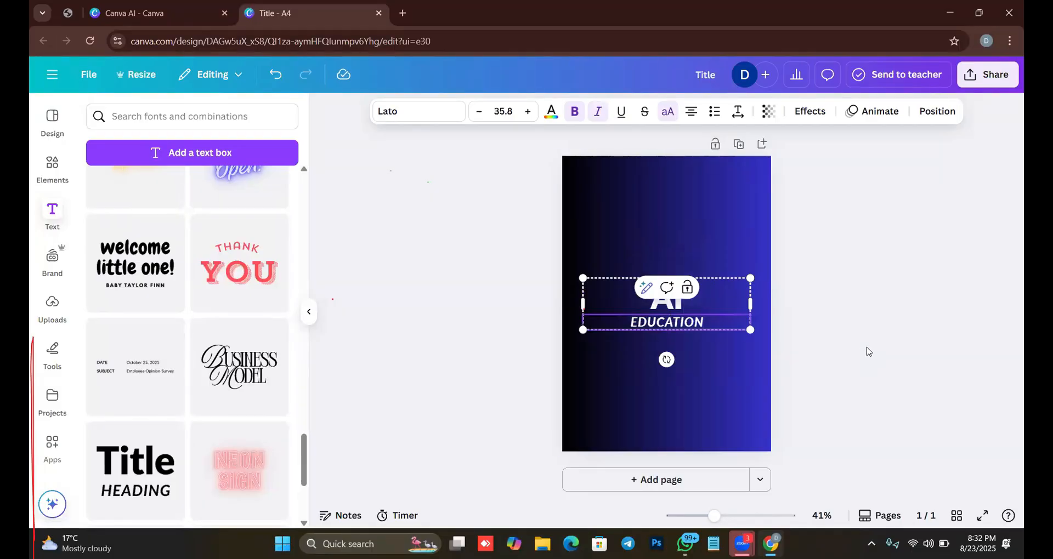
Move the AI EDUCATION text group to the upper part of the page, enlarge it and center it horizontally.
click(656, 306)
drag(662, 303, 661, 242)
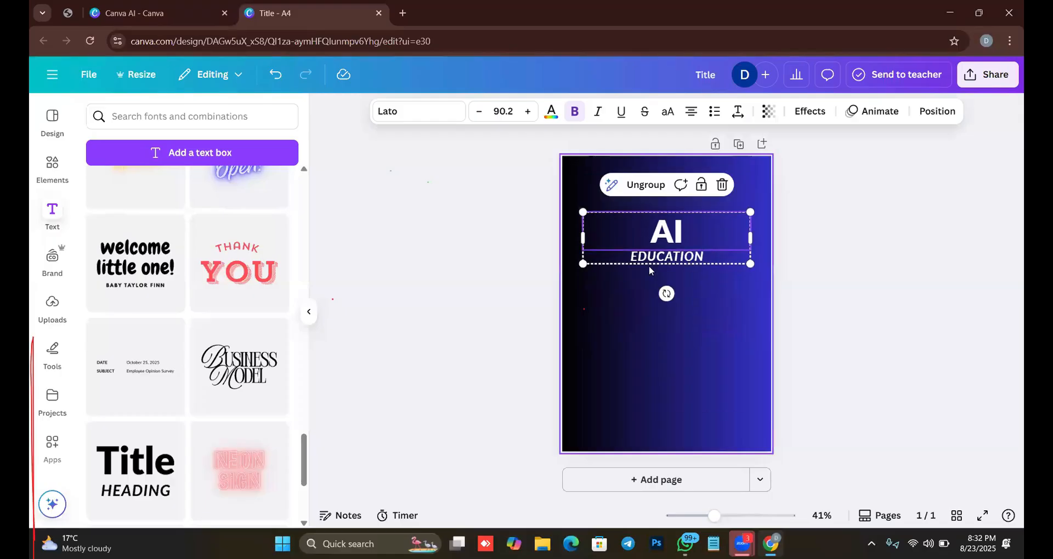
drag(583, 274, 544, 295)
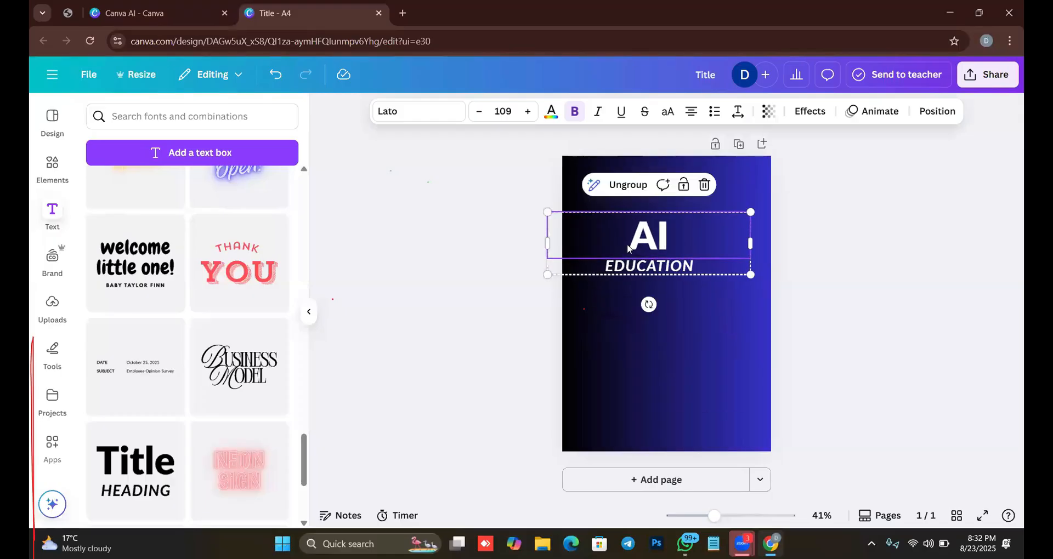
drag(652, 238, 666, 238)
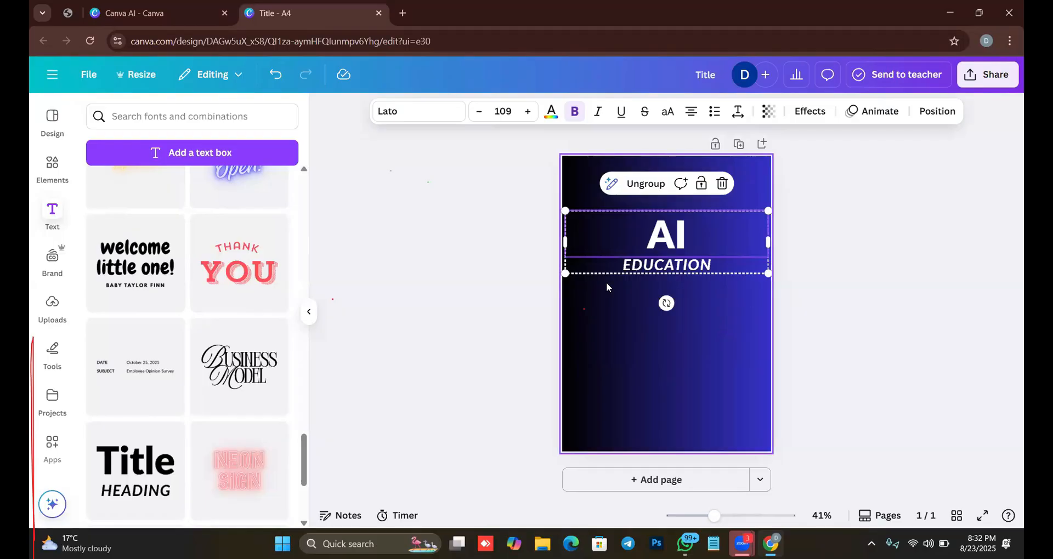
drag(565, 273, 587, 268)
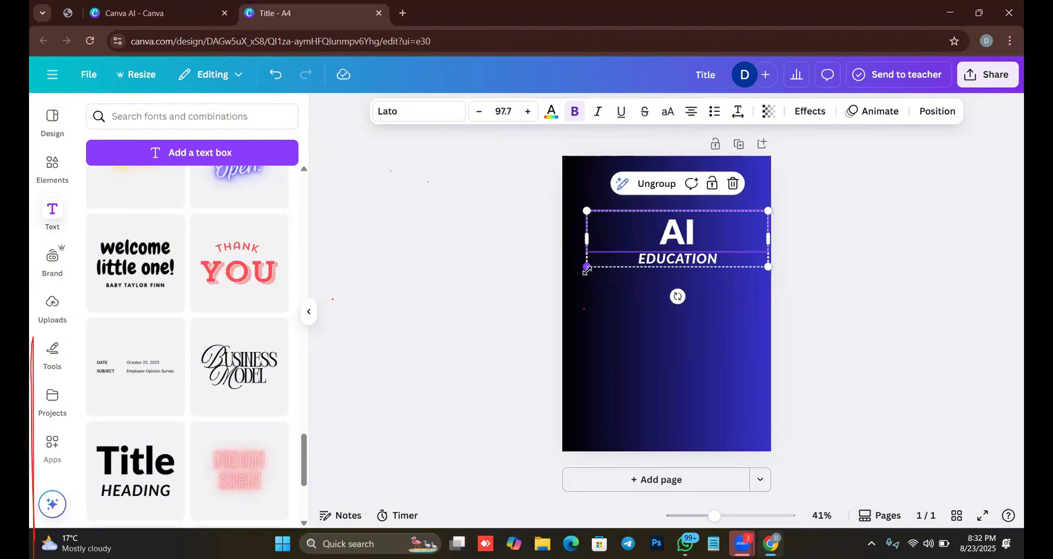
drag(585, 266, 489, 309)
mouse_move(667, 259)
mouse_down()
mouse_move(674, 264)
mouse_move(681, 247)
mouse_move(672, 250)
mouse_up()
click(722, 344)
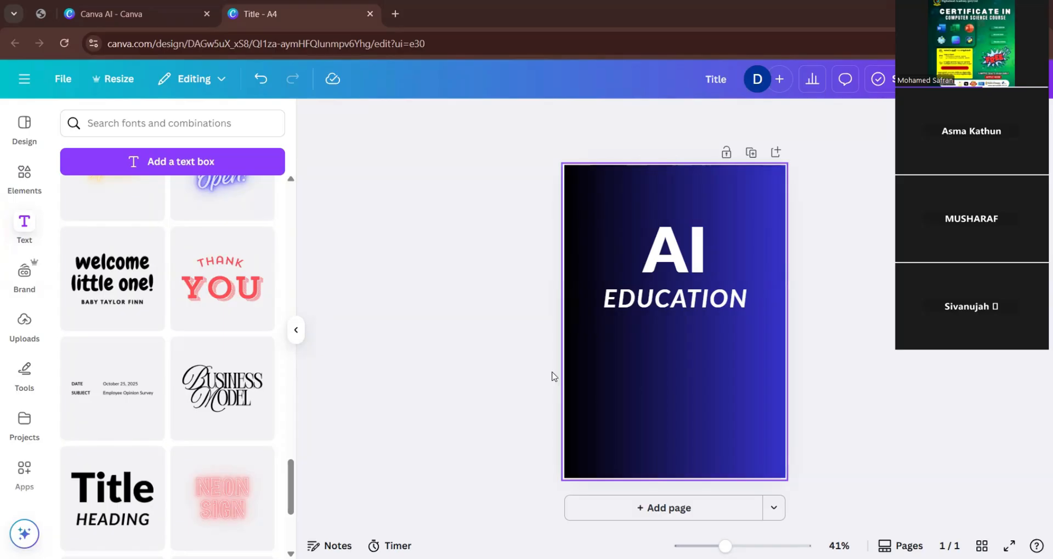
Add a second "Title HEADING" font combination below EDUCATION, and delete both of its text lines again.
click(24, 225)
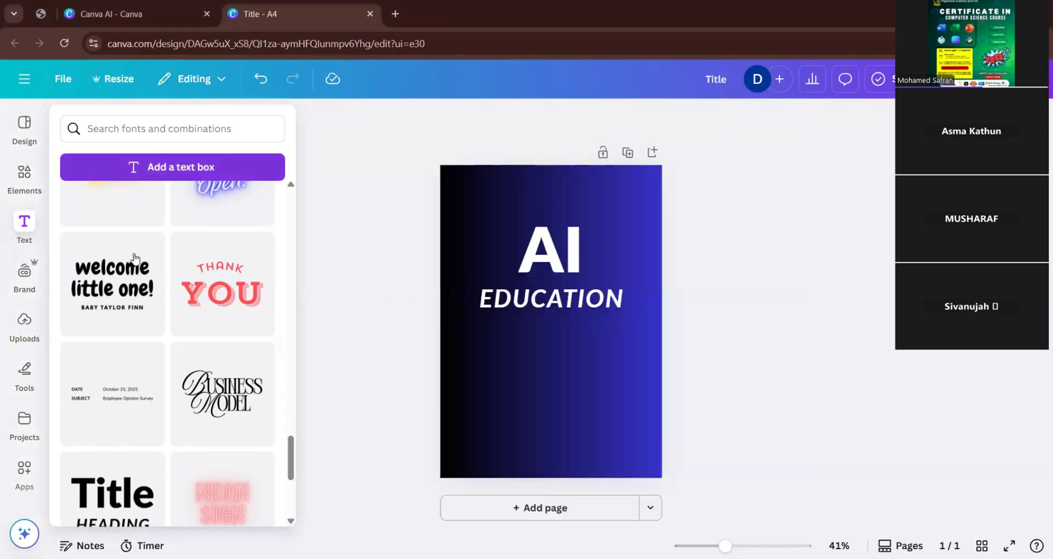
scroll(135, 388, down, 5)
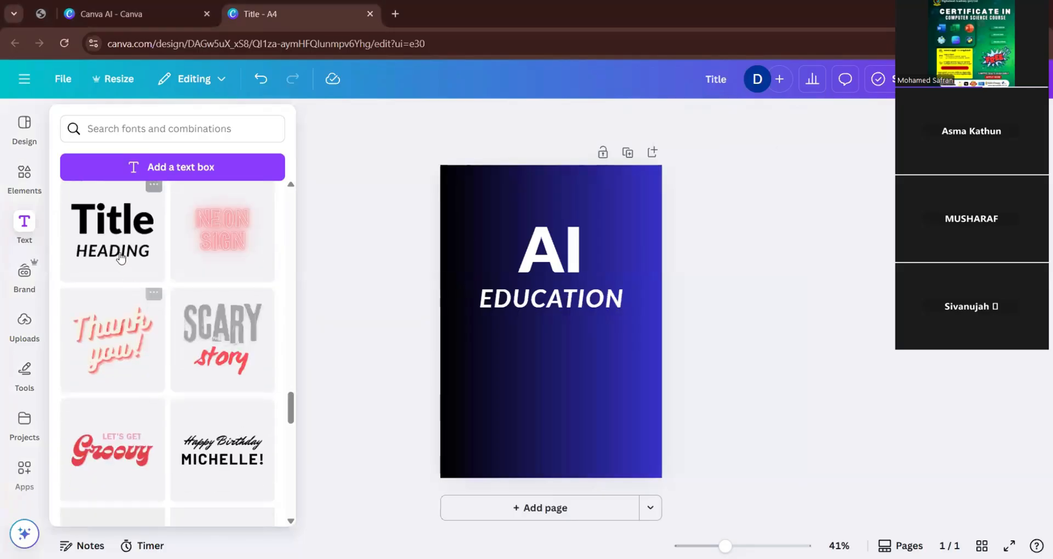
drag(163, 237, 574, 389)
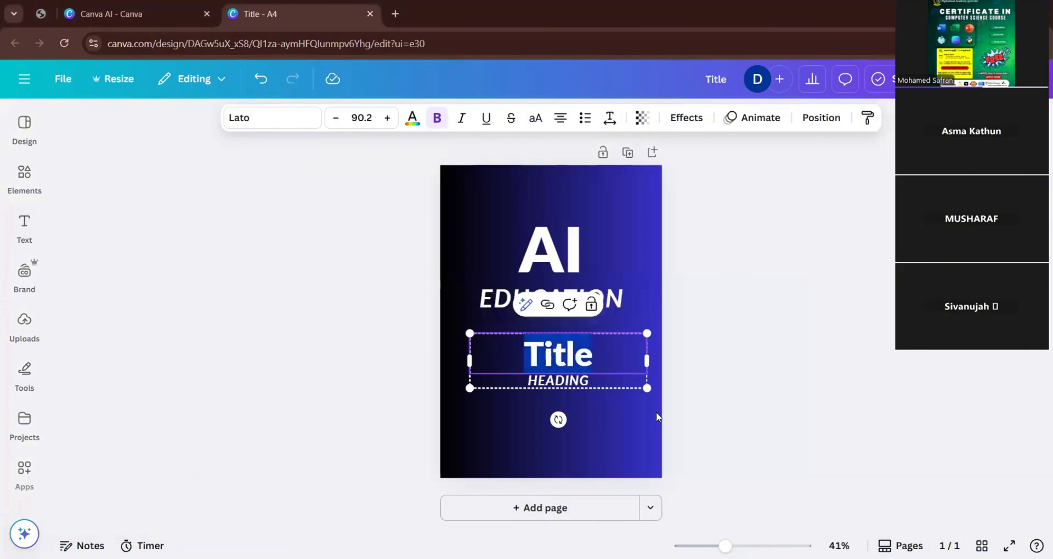
click(577, 402)
click(552, 377)
key(Delete)
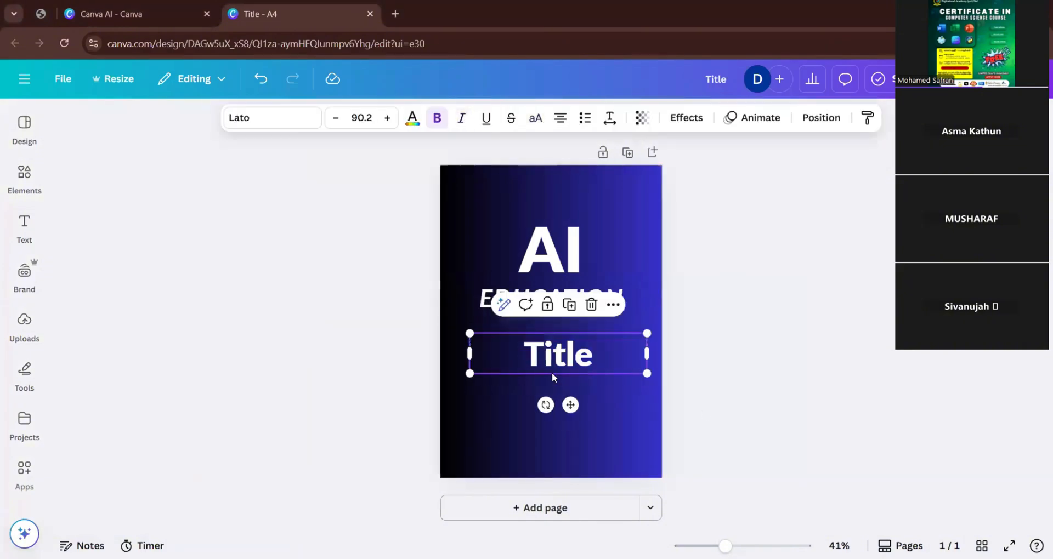
key(Delete)
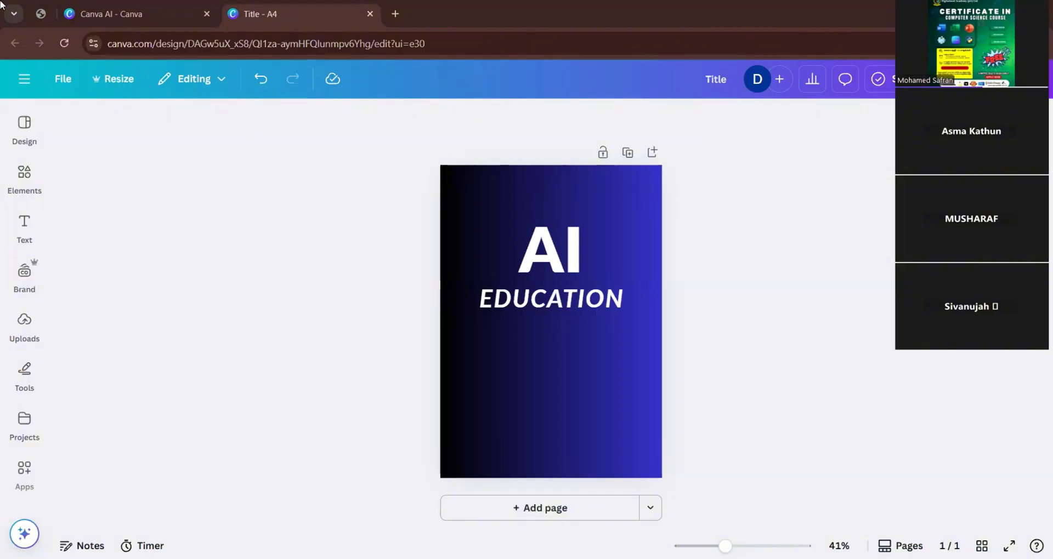
Look through the A4 design templates and the elements library's tables, charts, graphics, photos and videos.
mouse_move(36, 162)
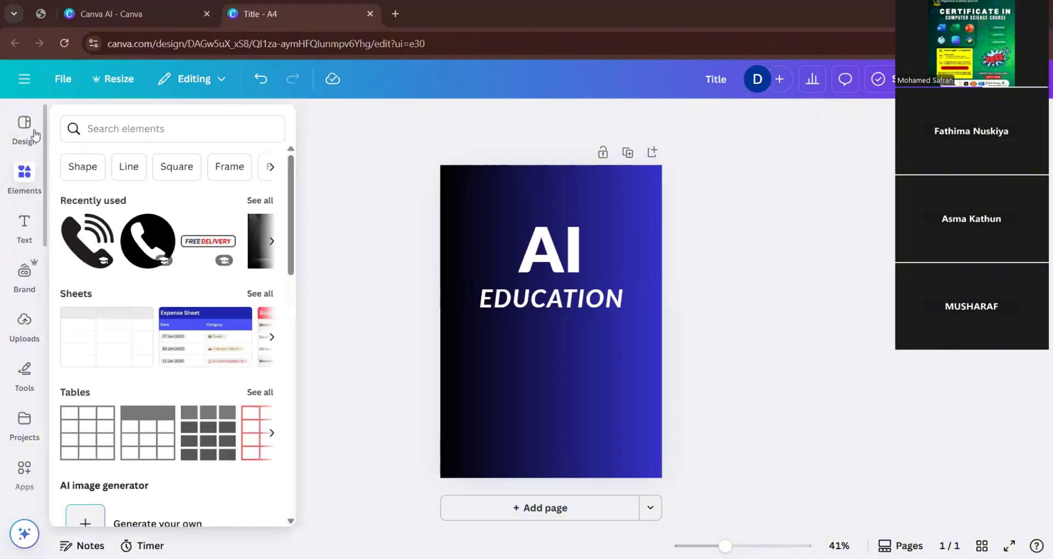
click(34, 134)
scroll(221, 245, down, 4)
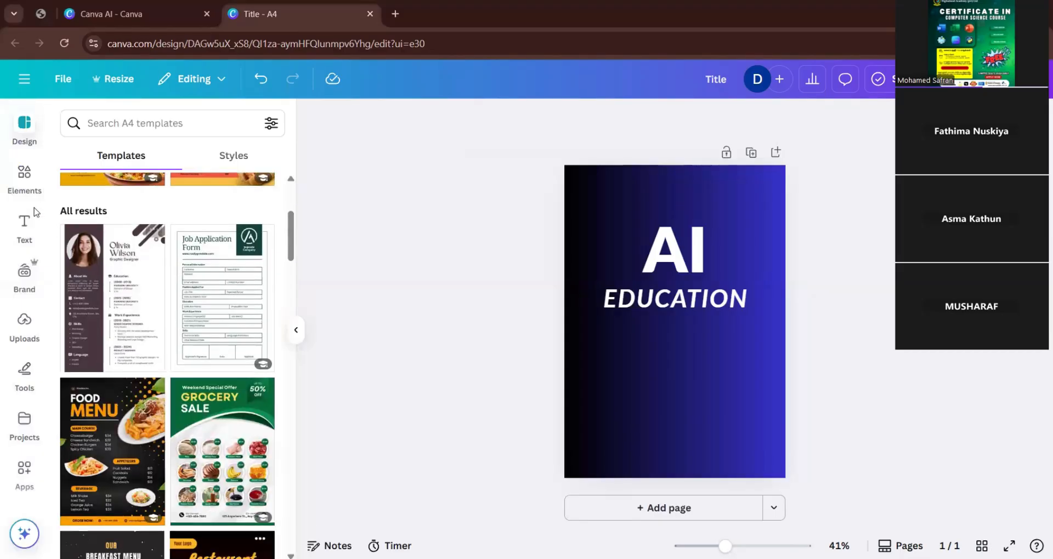
click(29, 184)
scroll(236, 384, down, 2)
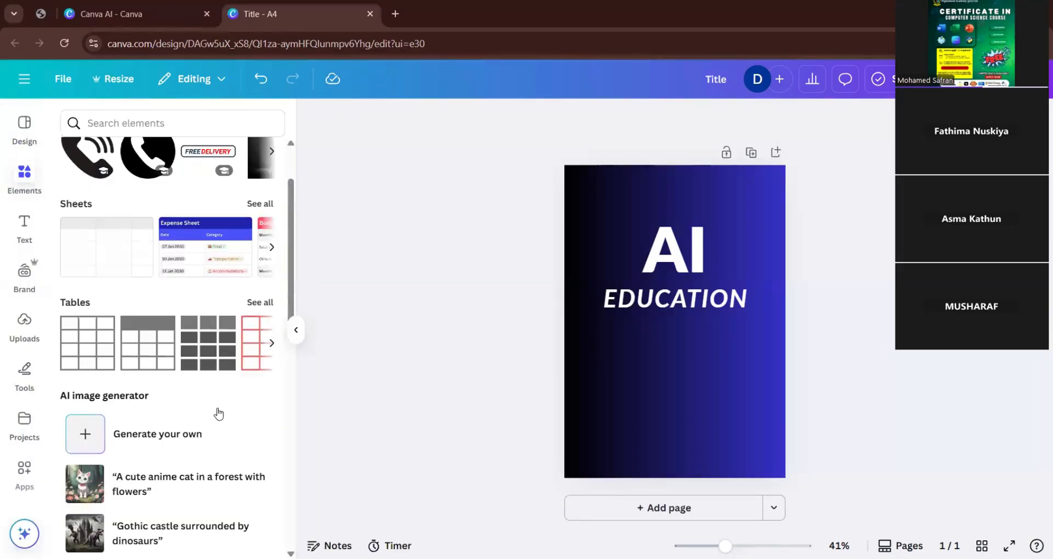
scroll(181, 395, down, 3)
scroll(133, 396, down, 3)
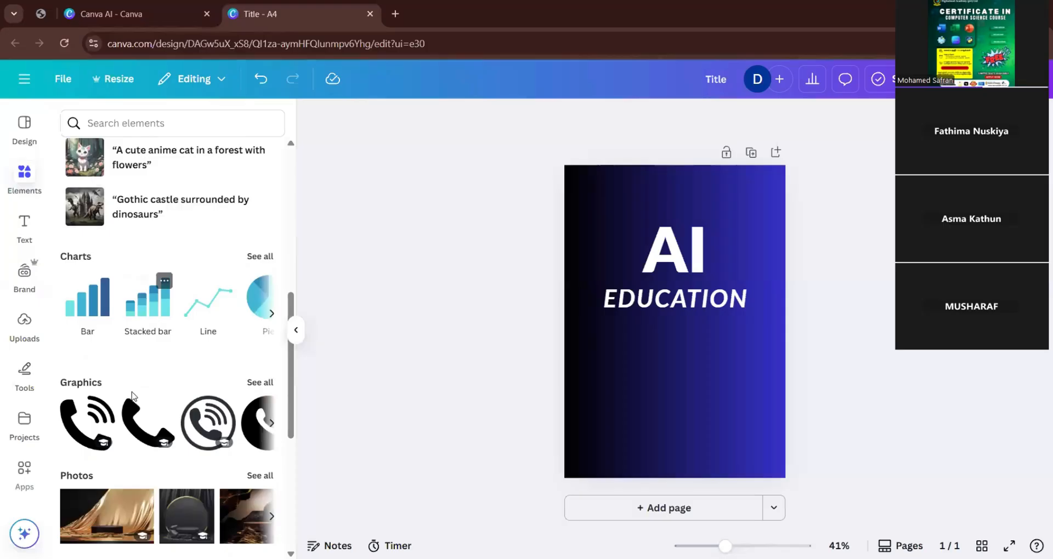
scroll(129, 390, down, 5)
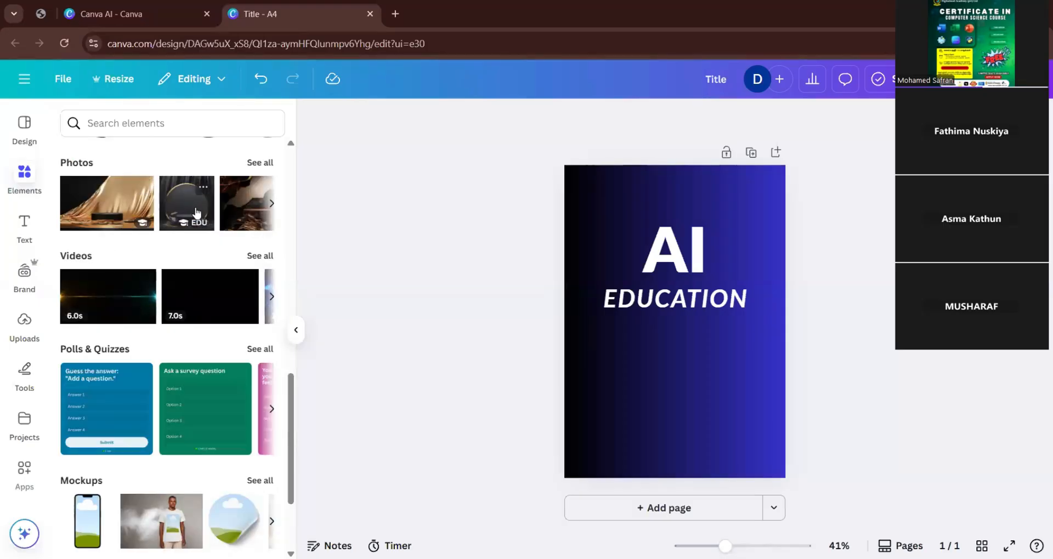
Search the elements library for "ai" and show all matching photos.
scroll(196, 213, up, 1)
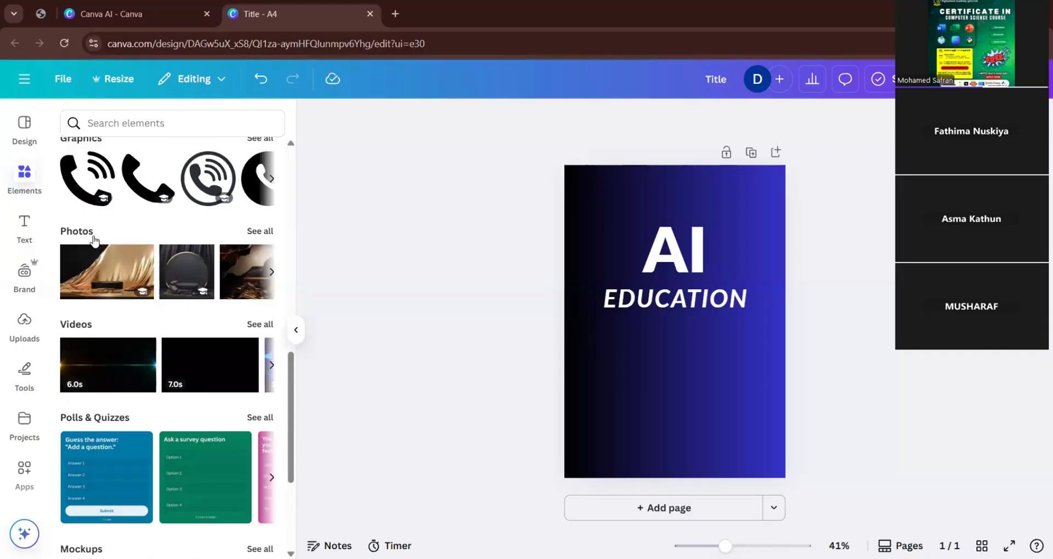
click(24, 129)
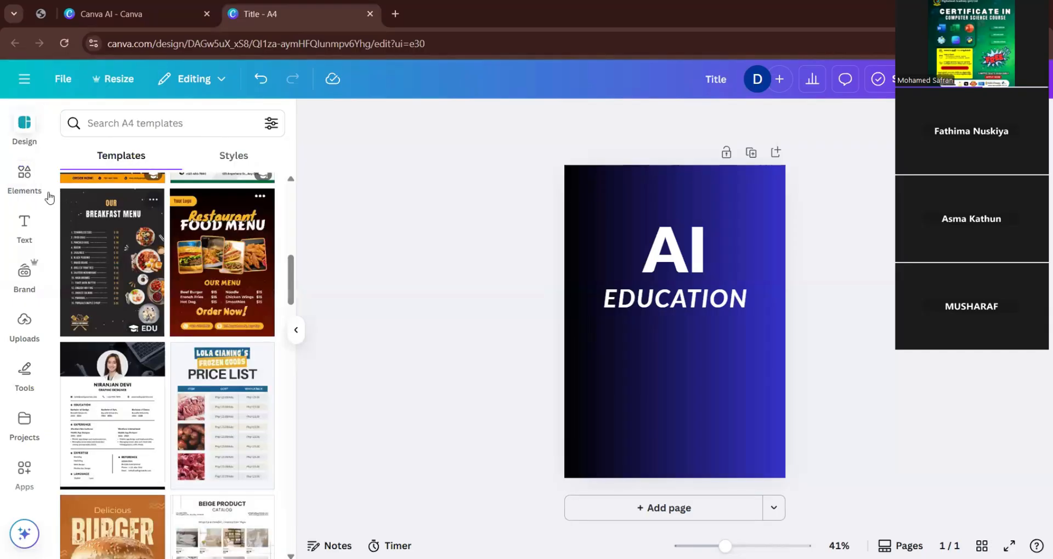
click(24, 178)
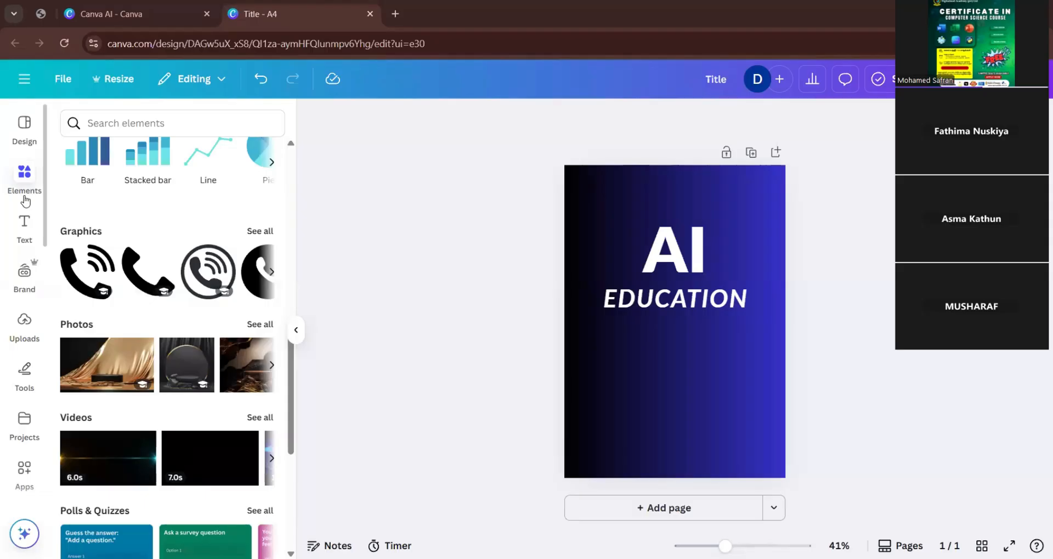
click(132, 116)
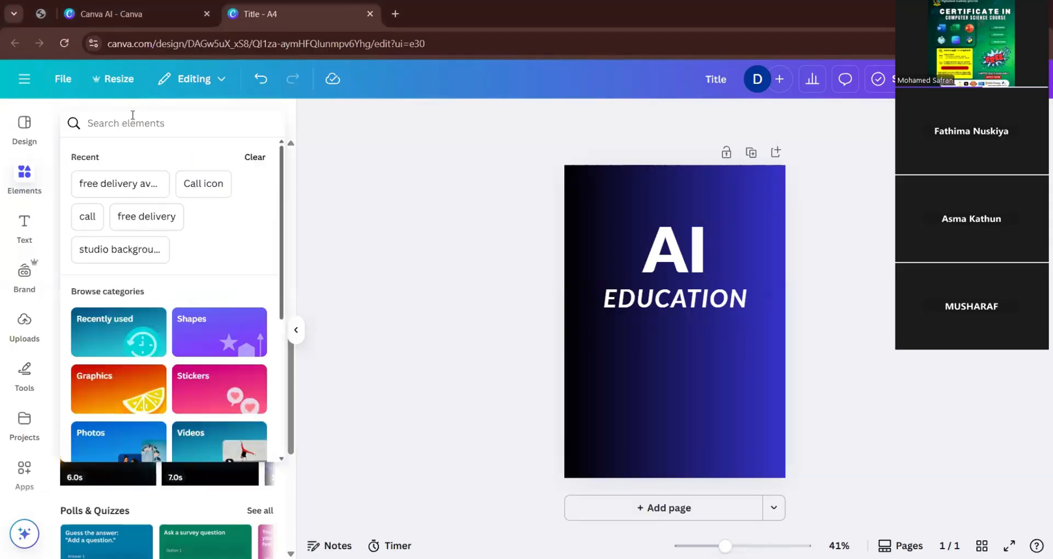
text(ai)
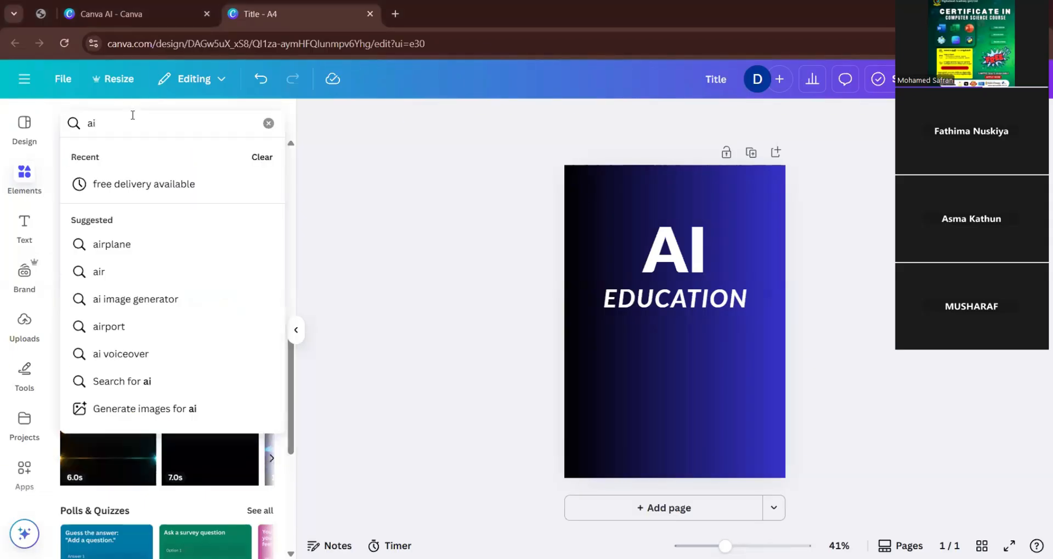
key(Return)
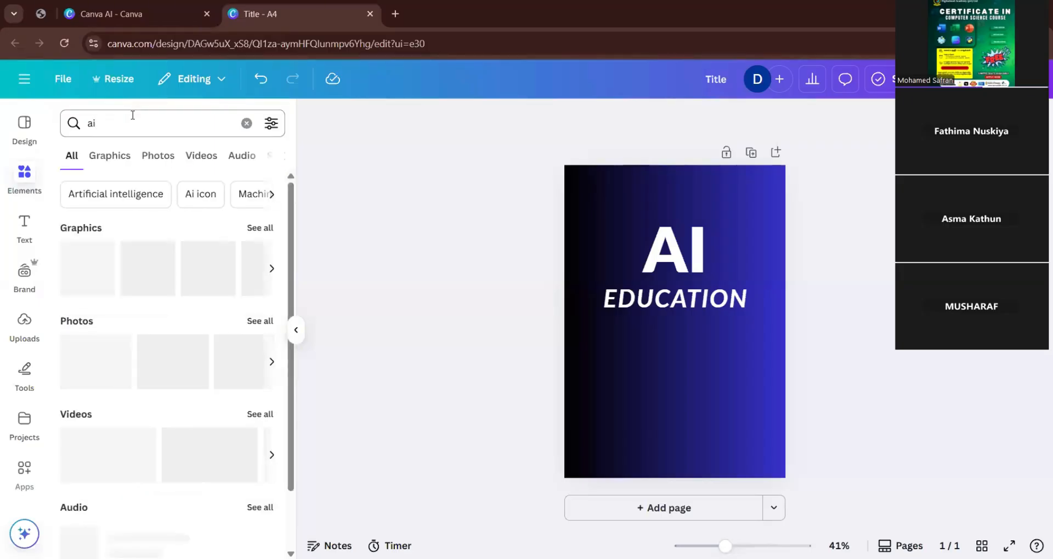
click(258, 322)
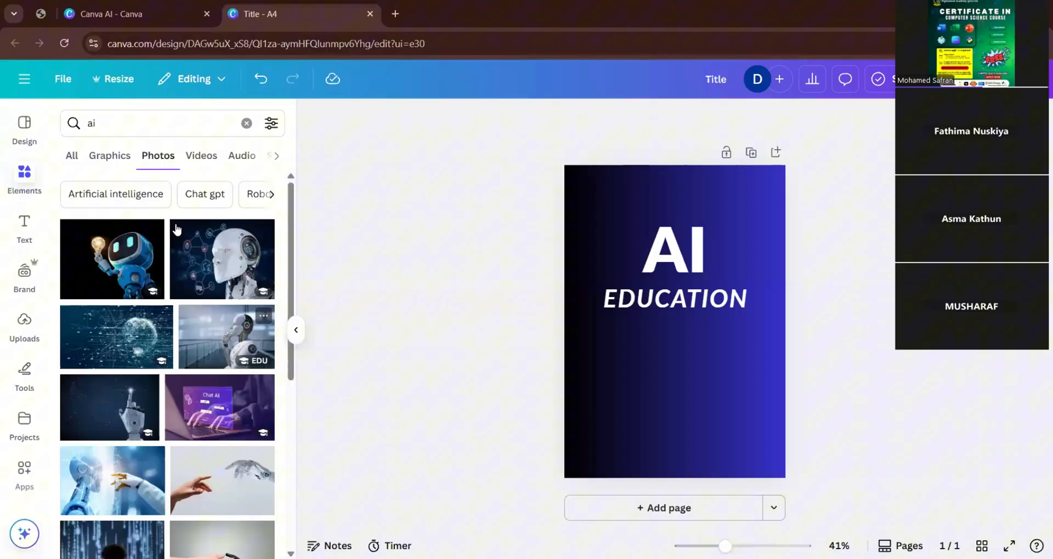
click(71, 156)
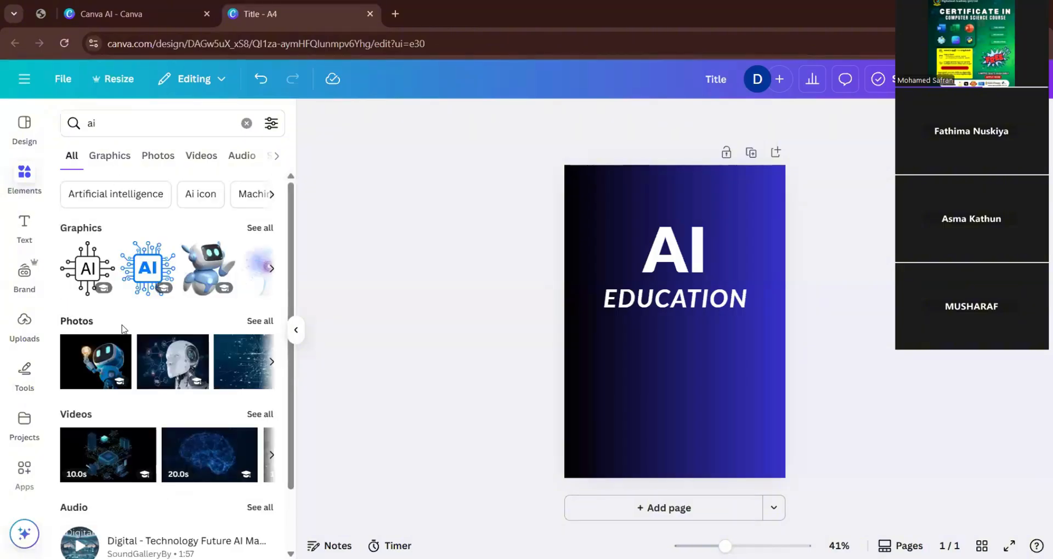
click(259, 322)
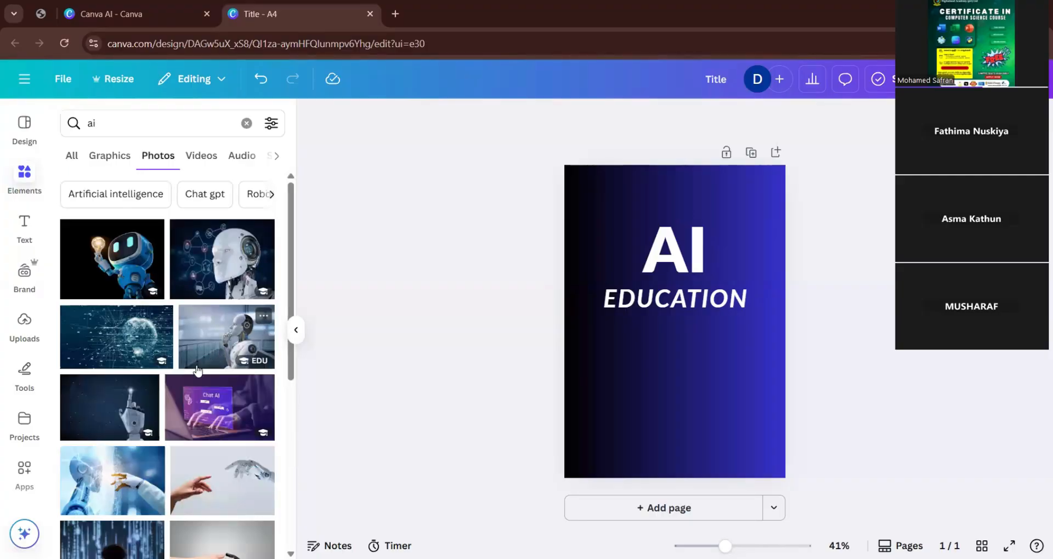
Place the dark blue photo of a hand touching a digital brain behind the text and enlarge it across the page's upper half.
scroll(164, 428, down, 2)
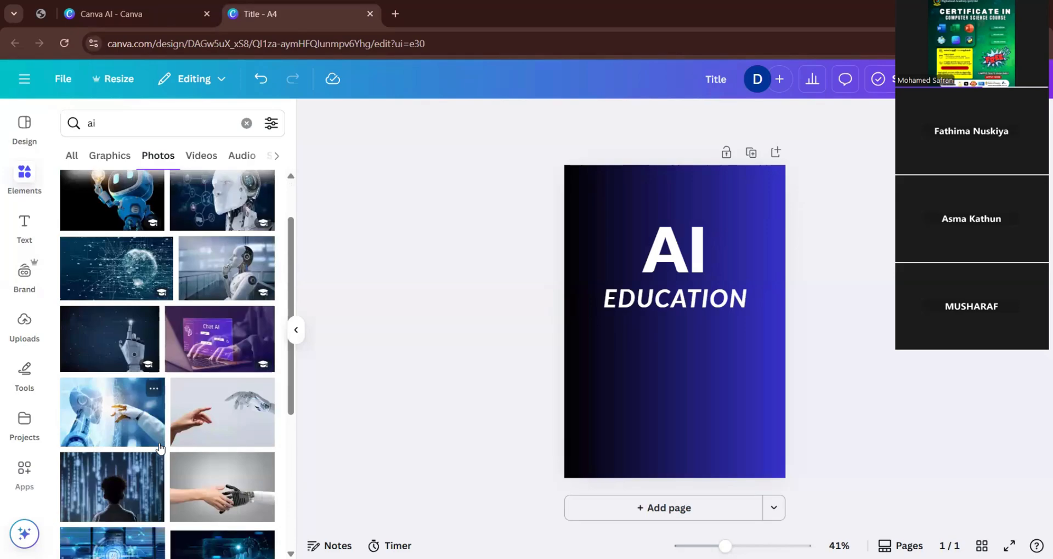
scroll(159, 450, down, 2)
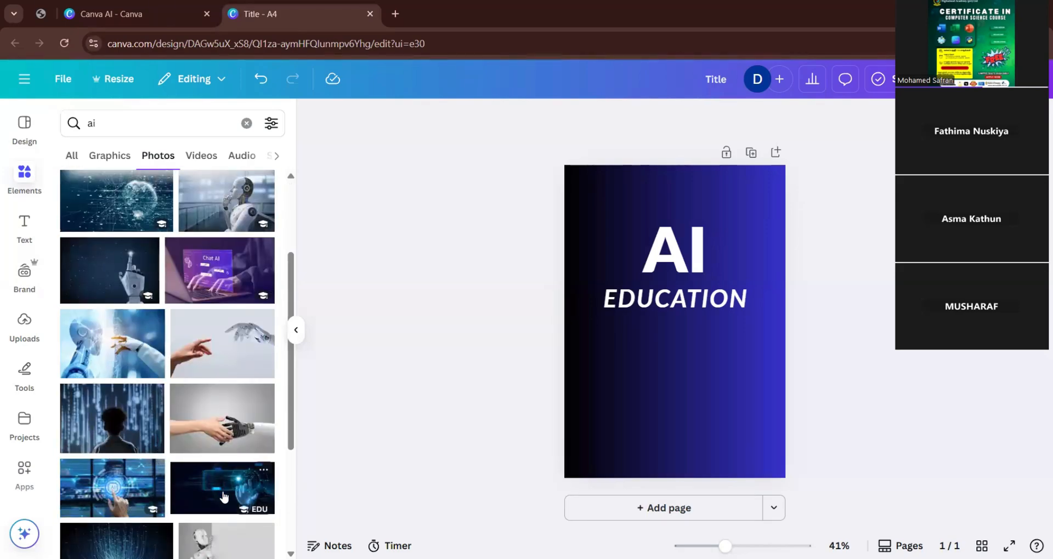
scroll(209, 498, down, 4)
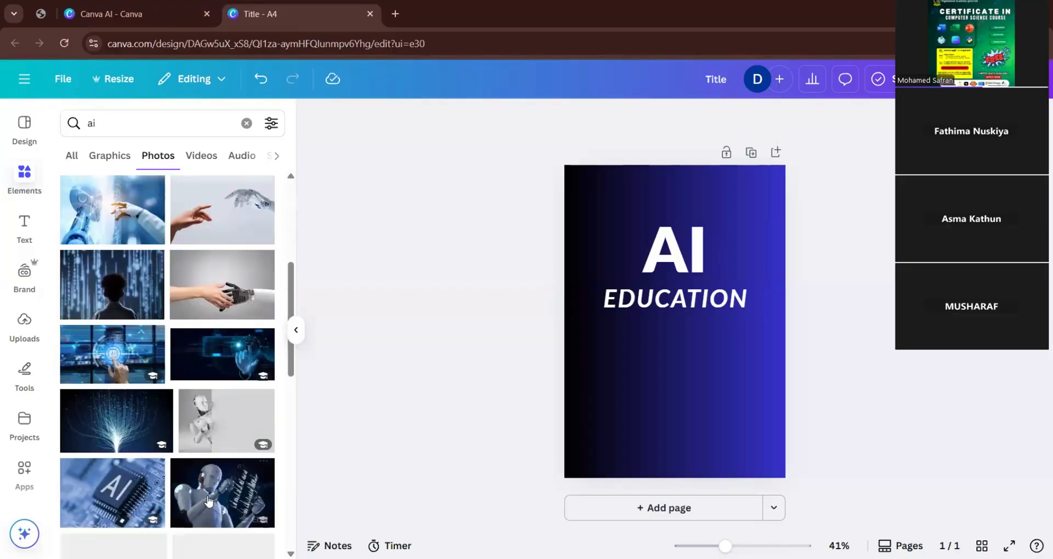
scroll(209, 500, down, 2)
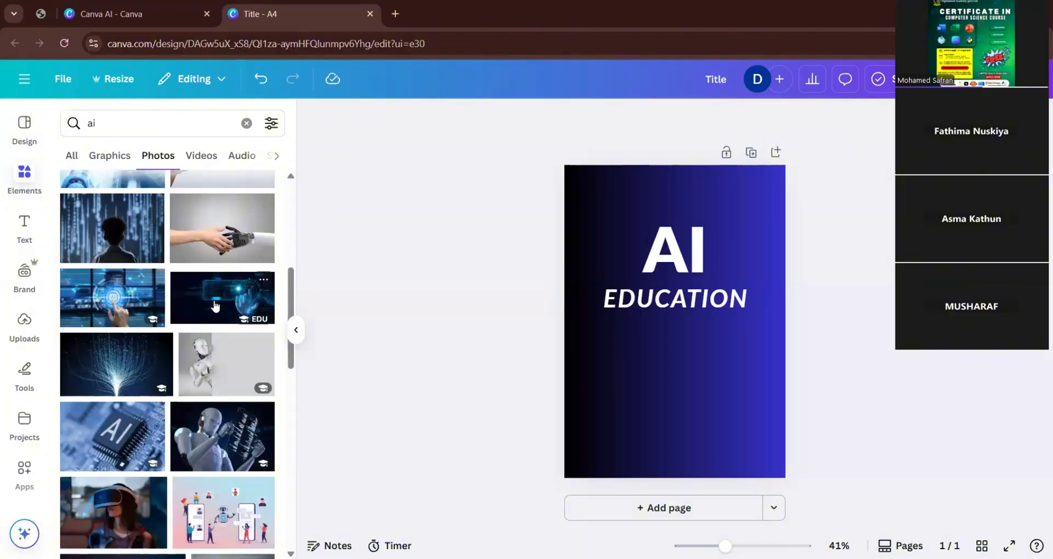
drag(215, 303, 625, 263)
drag(574, 339, 445, 406)
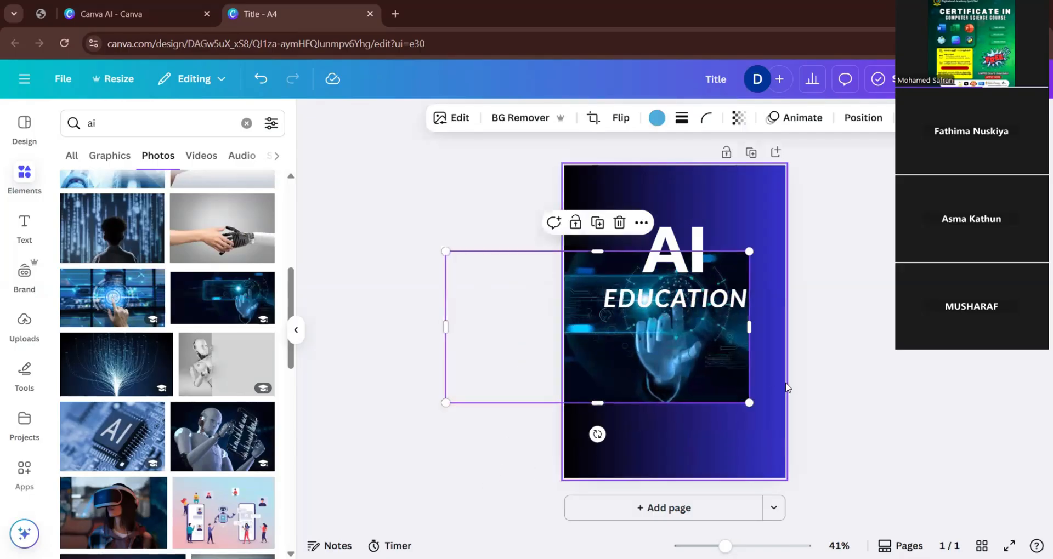
drag(752, 405, 800, 439)
drag(754, 384, 741, 309)
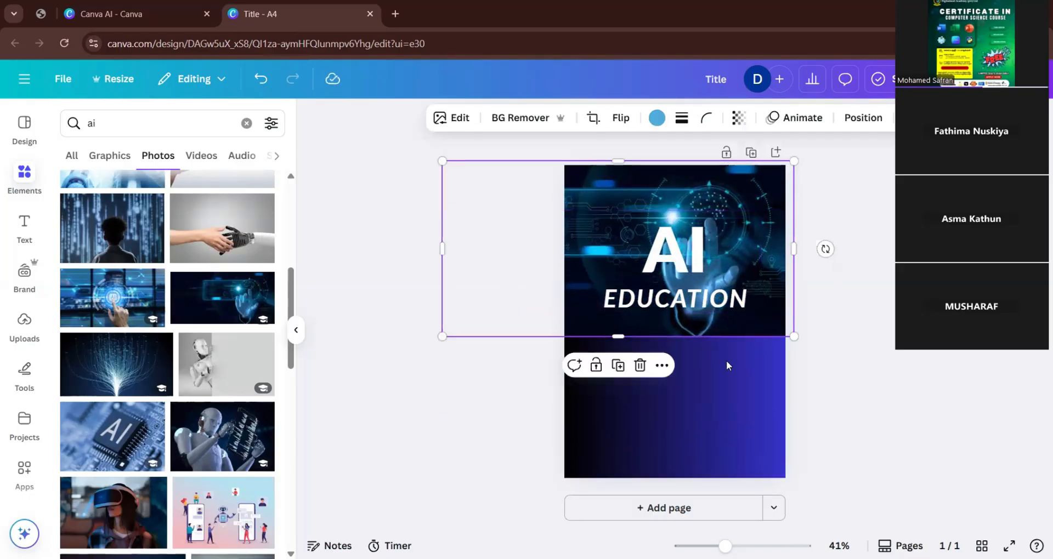
double_click(718, 324)
mouse_move(443, 332)
mouse_down()
mouse_move(538, 324)
mouse_move(440, 341)
mouse_up()
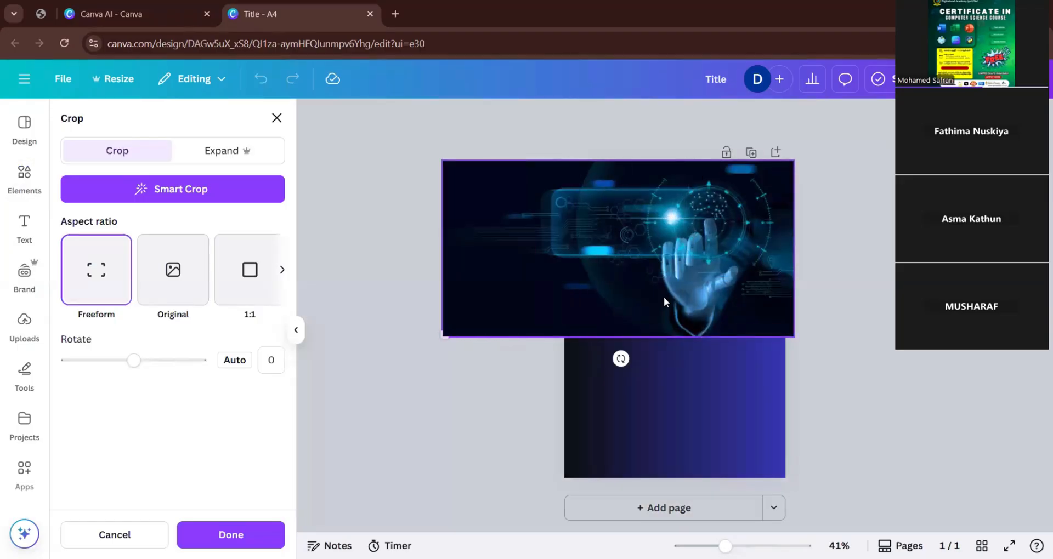
click(705, 383)
Move the AI EDUCATION text group slightly further up the page.
click(820, 387)
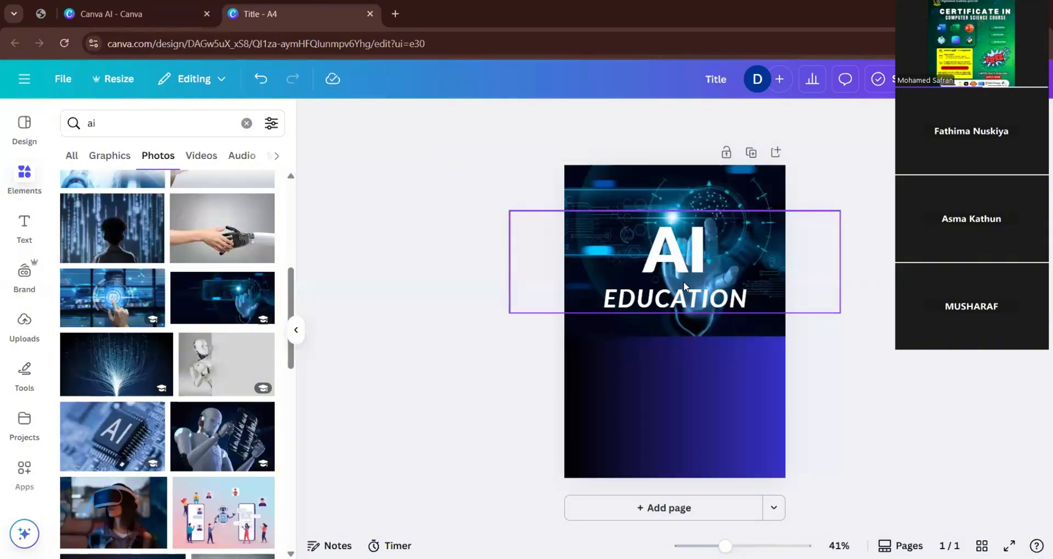
drag(683, 281, 683, 252)
Lower the hand photo, stretch it over the page's upper two thirds, and delete it again.
drag(730, 315, 729, 362)
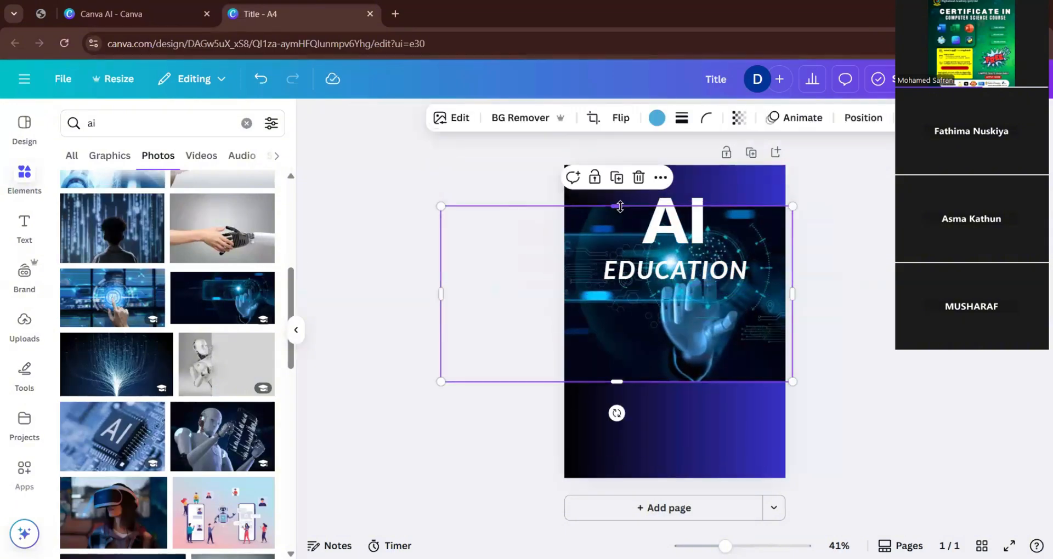
drag(617, 206, 616, 147)
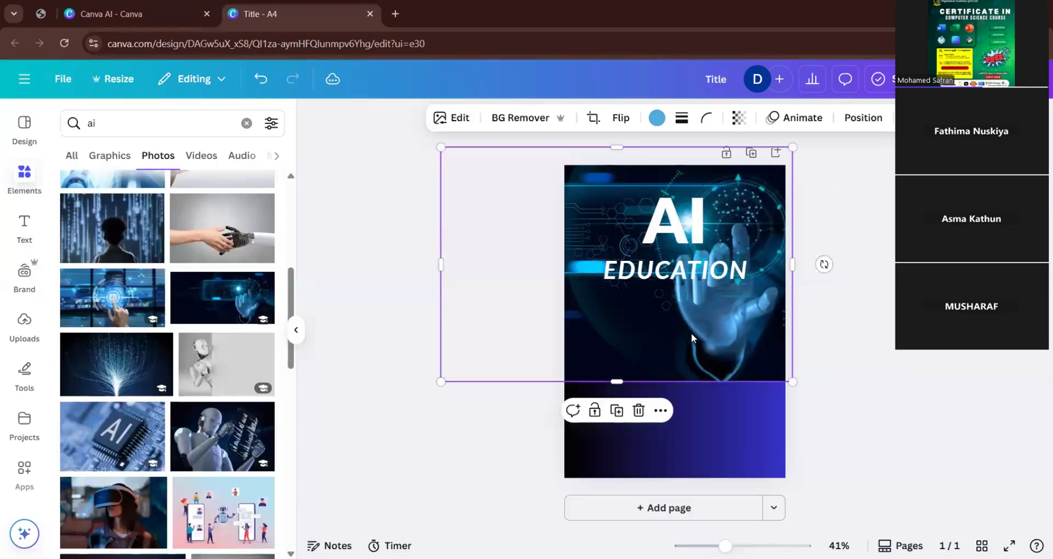
double_click(702, 340)
click(848, 440)
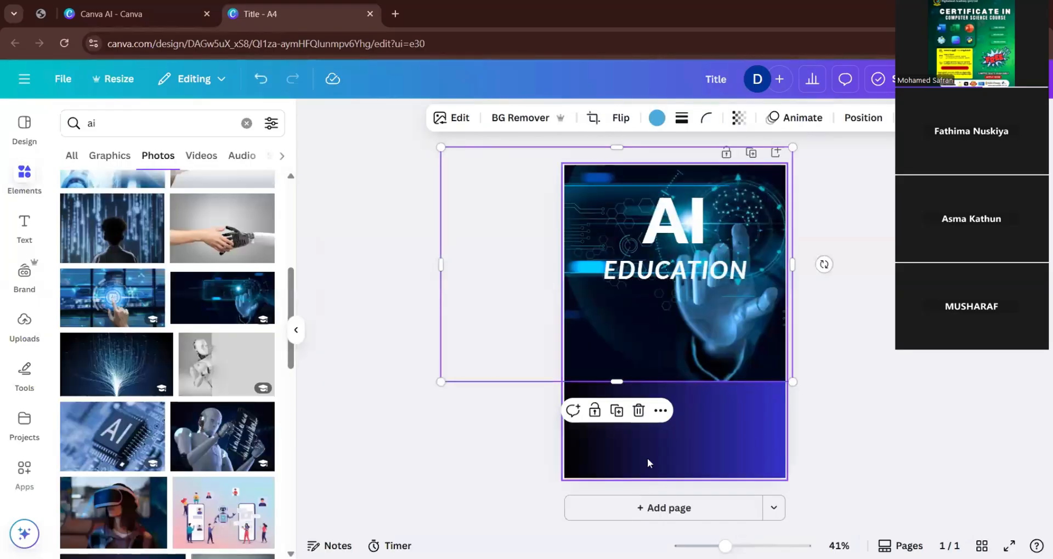
click(430, 463)
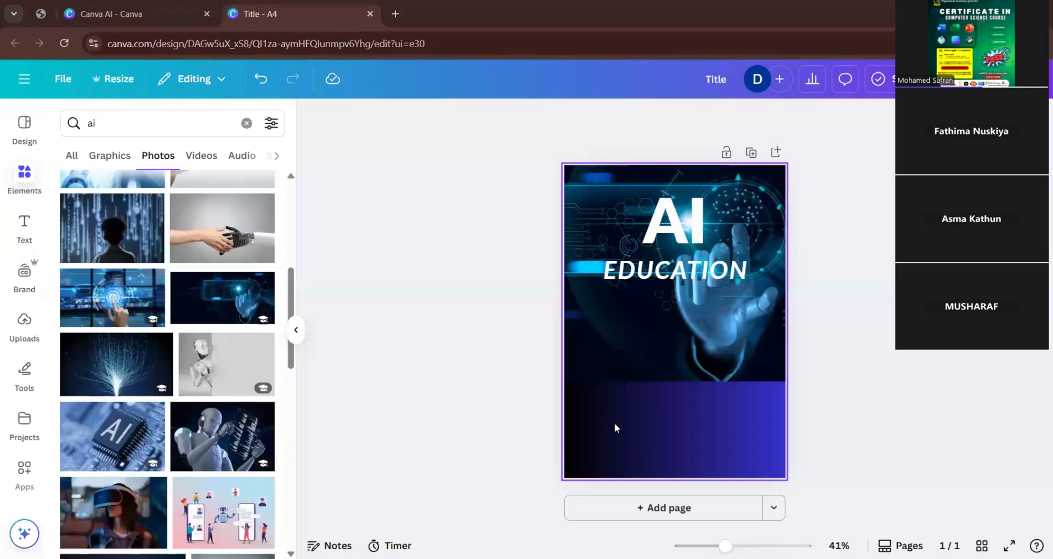
click(670, 354)
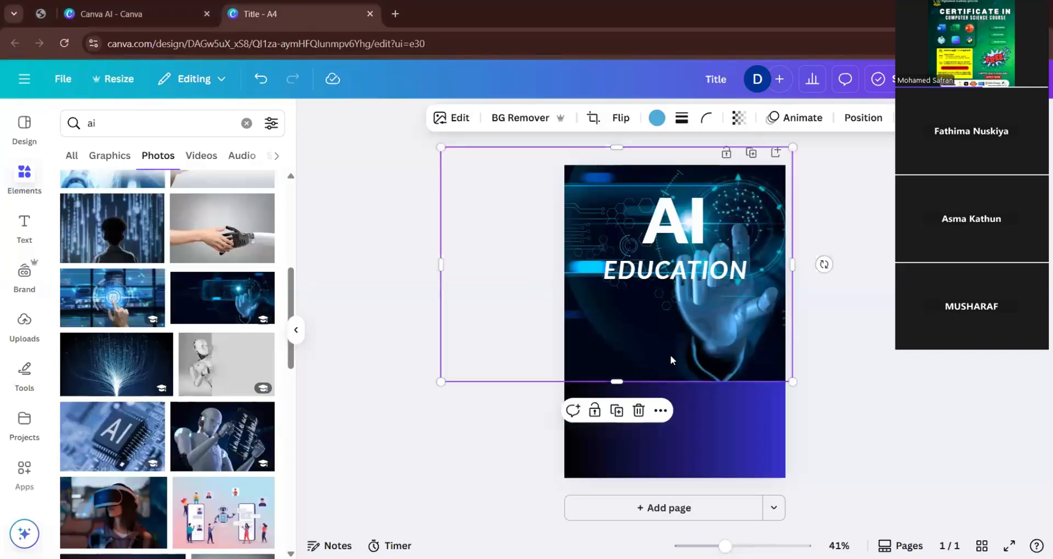
key(Delete)
Show all "ai" graphics and add the blue human head with the glowing purple circuit core to the page.
scroll(113, 233, up, 5)
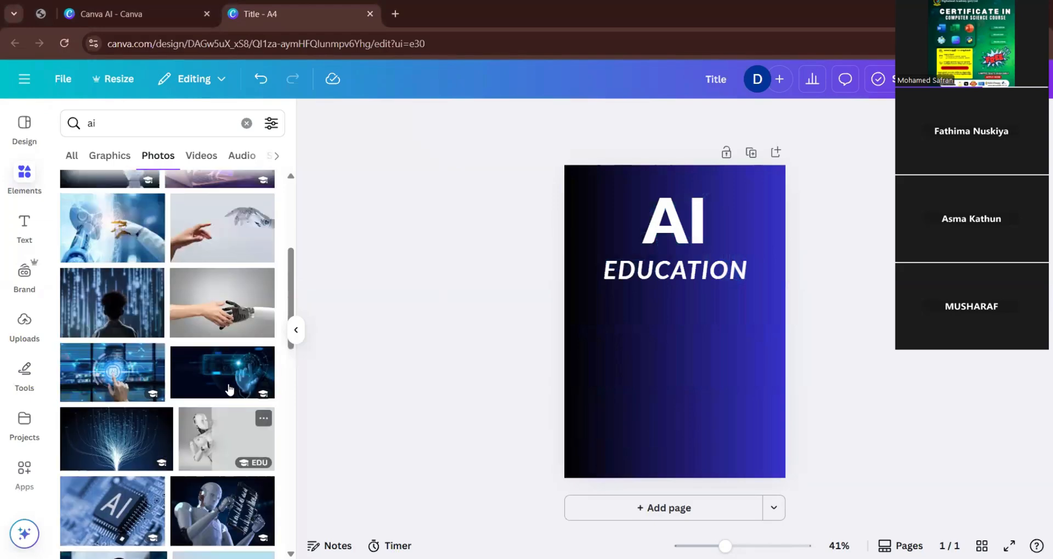
click(72, 156)
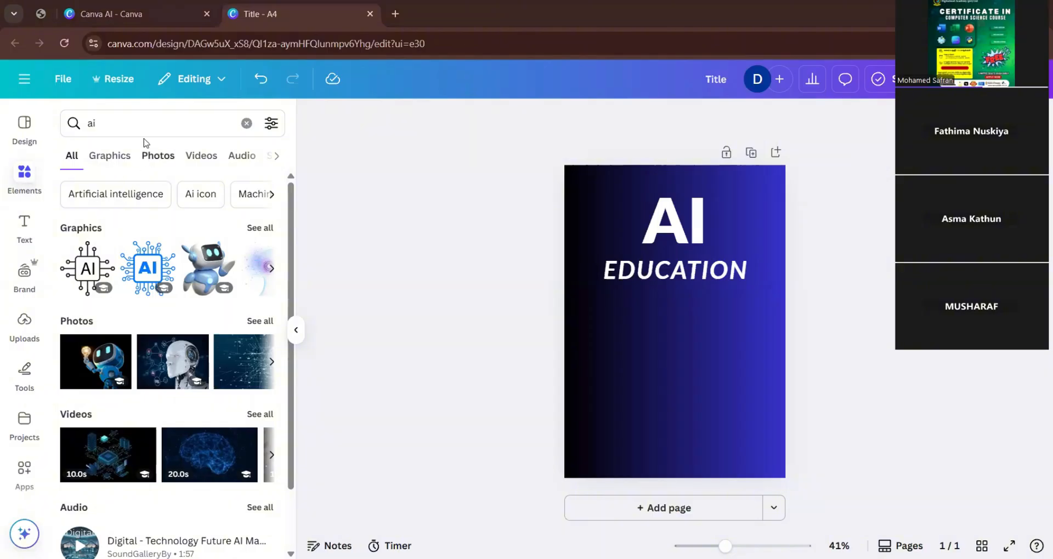
click(261, 229)
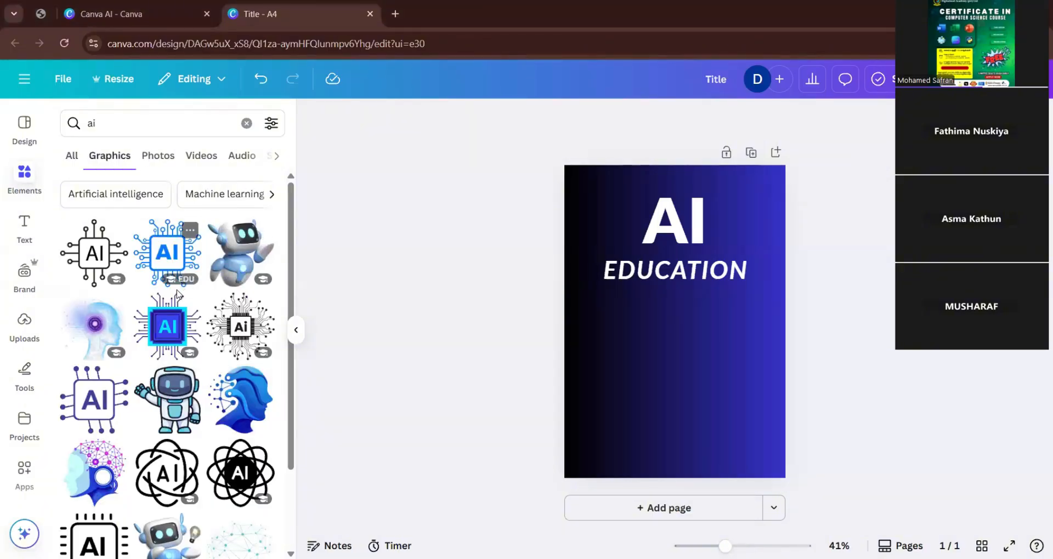
scroll(154, 358, down, 5)
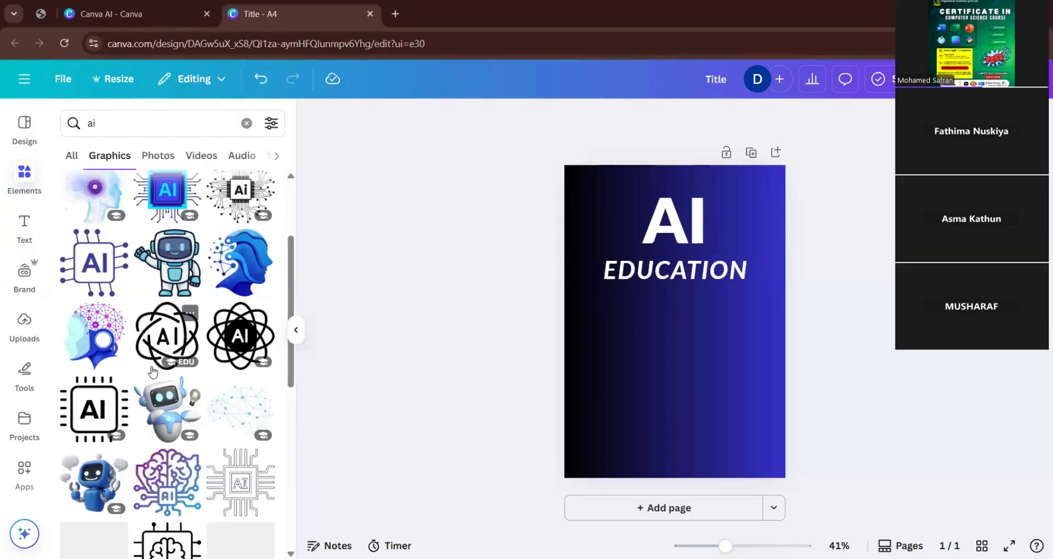
scroll(162, 415, up, 5)
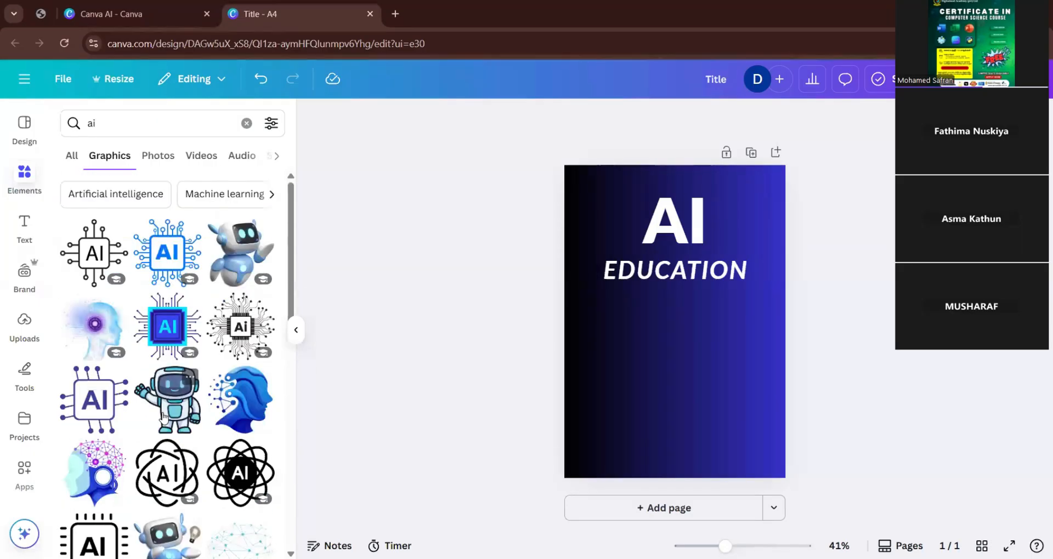
click(88, 324)
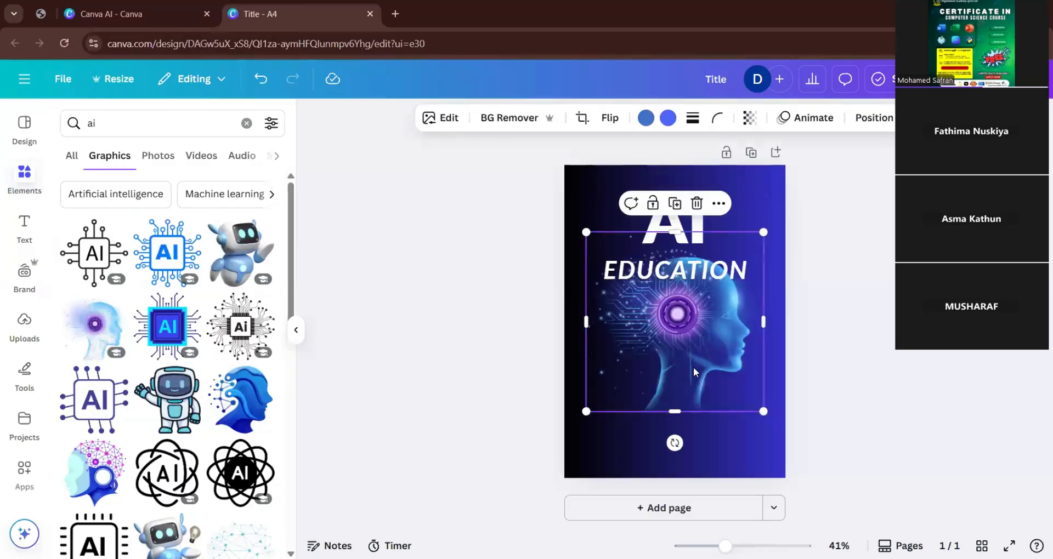
Move the head graphic below EDUCATION and enlarge it to nearly the full page width, reaching the page's lower edge.
drag(684, 422, 692, 427)
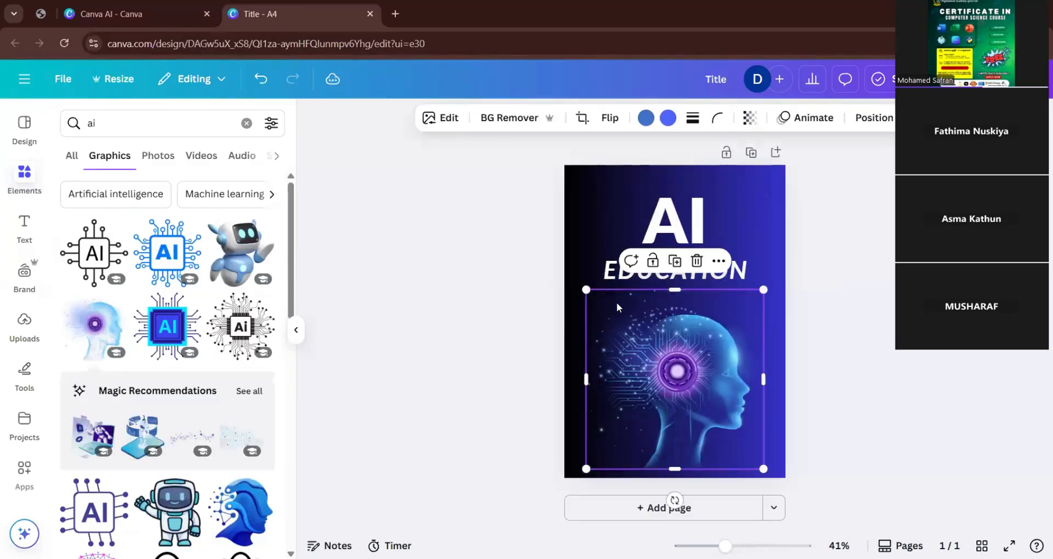
drag(586, 290, 556, 260)
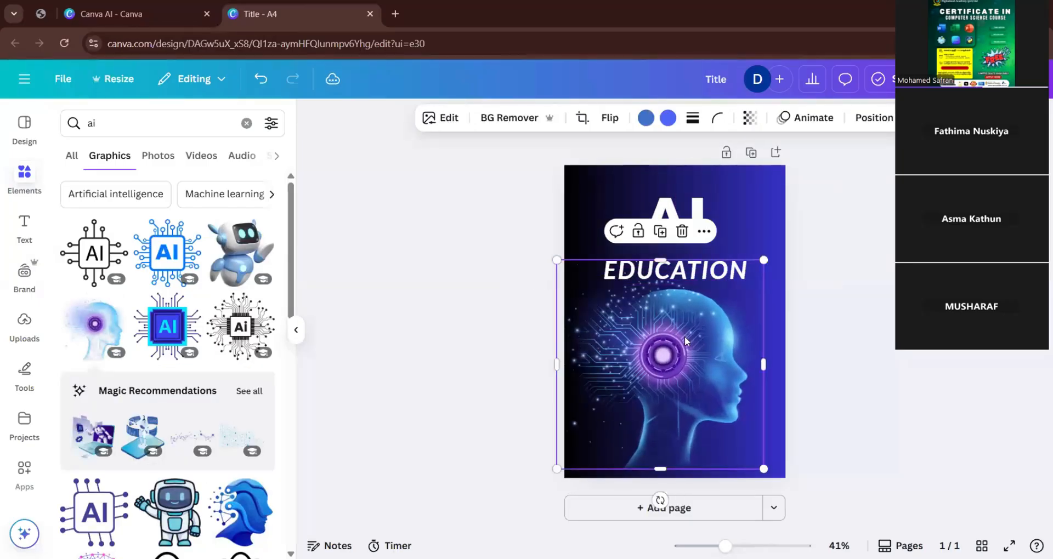
drag(715, 334, 736, 336)
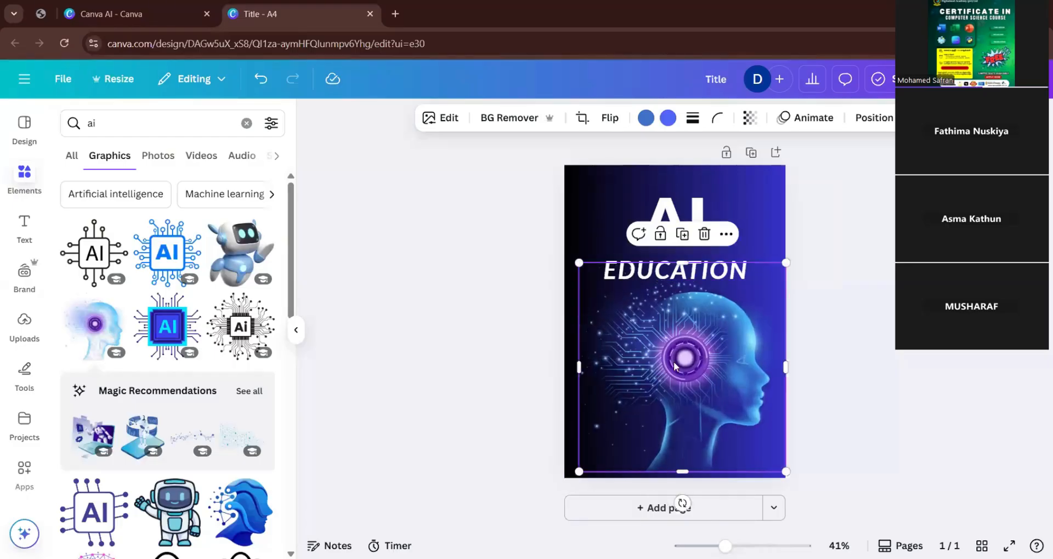
drag(575, 470, 569, 481)
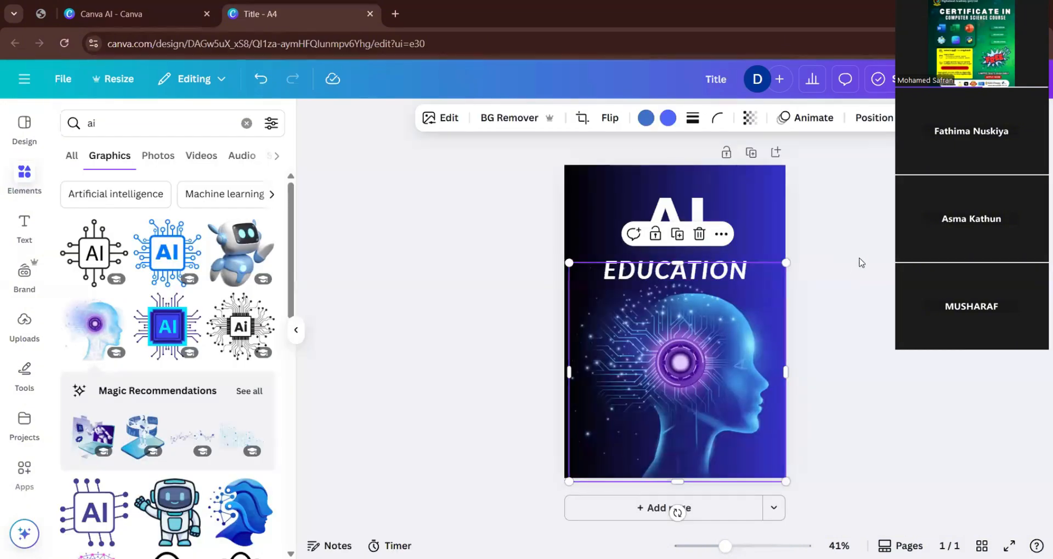
click(850, 255)
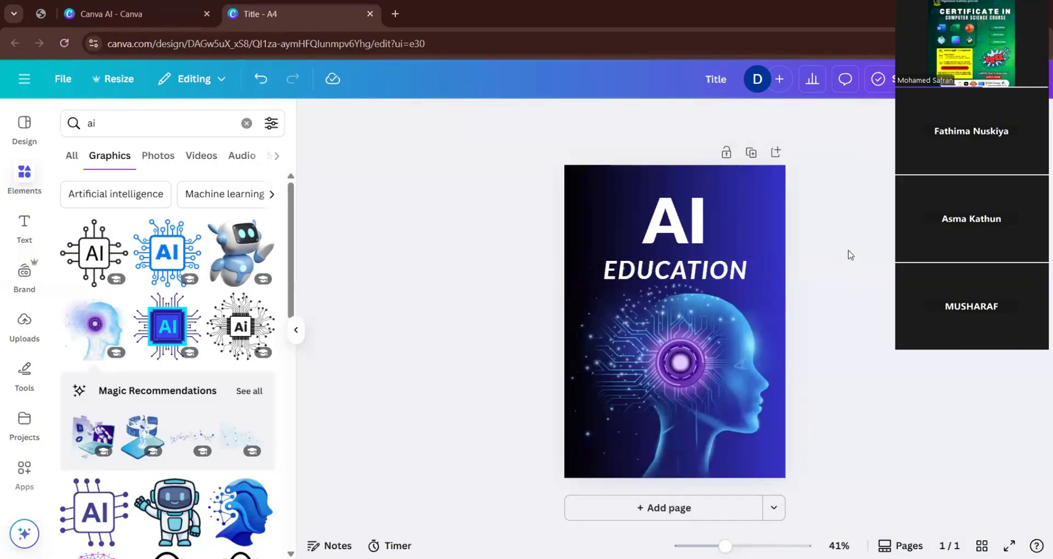
Nudge the head graphic slightly left so it starts at the page's left edge.
click(684, 395)
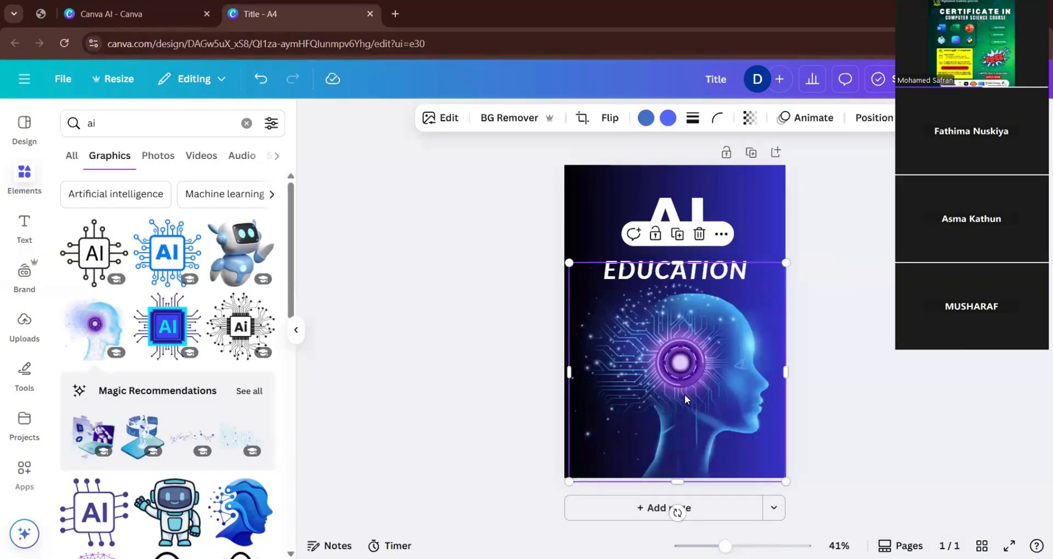
key(Left)
key(Left)
key(Left)
key(Left)
key(Left)
key(Left)
key(Left)
key(Left)
key(Left)
key(Left)
key(Left)
key(Left)
key(Left)
key(Left)
key(Left)
key(Left)
key(Left)
key(Left)
key(Left)
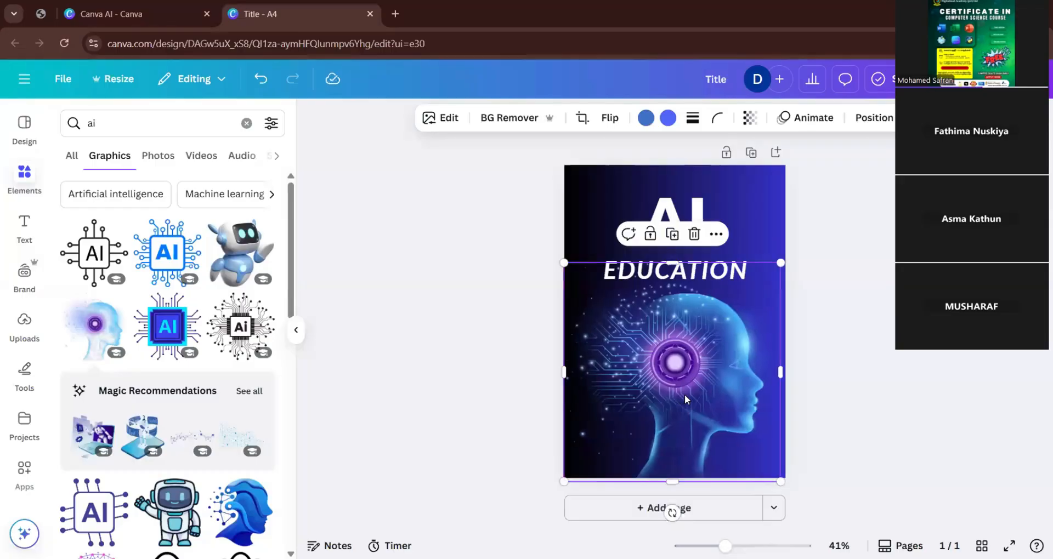
key(Left)
key(Left)
click(847, 295)
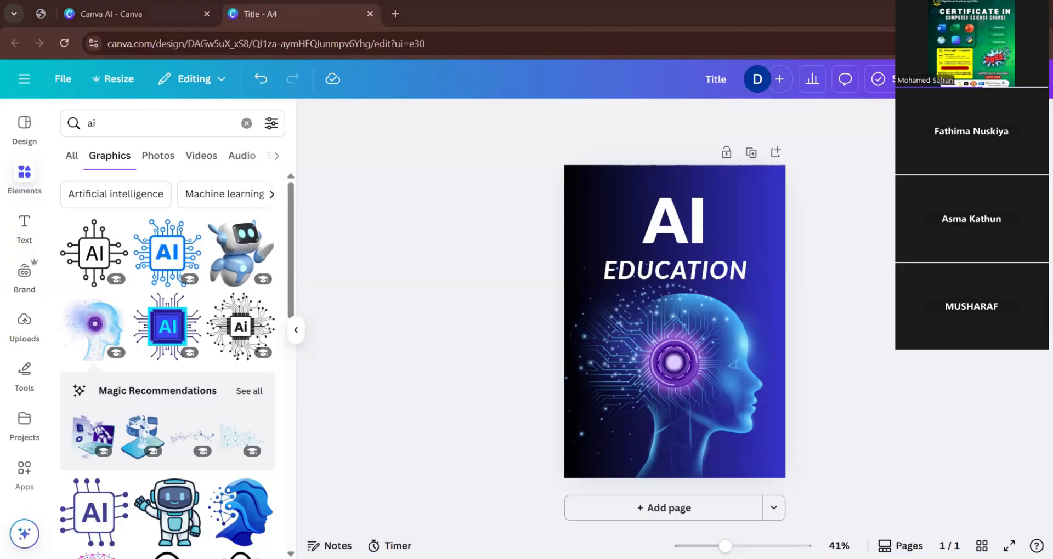
Examine the page's separate parts: the head graphic, the AI EDUCATION text group, and the background with its solid and gradient color choices.
click(698, 393)
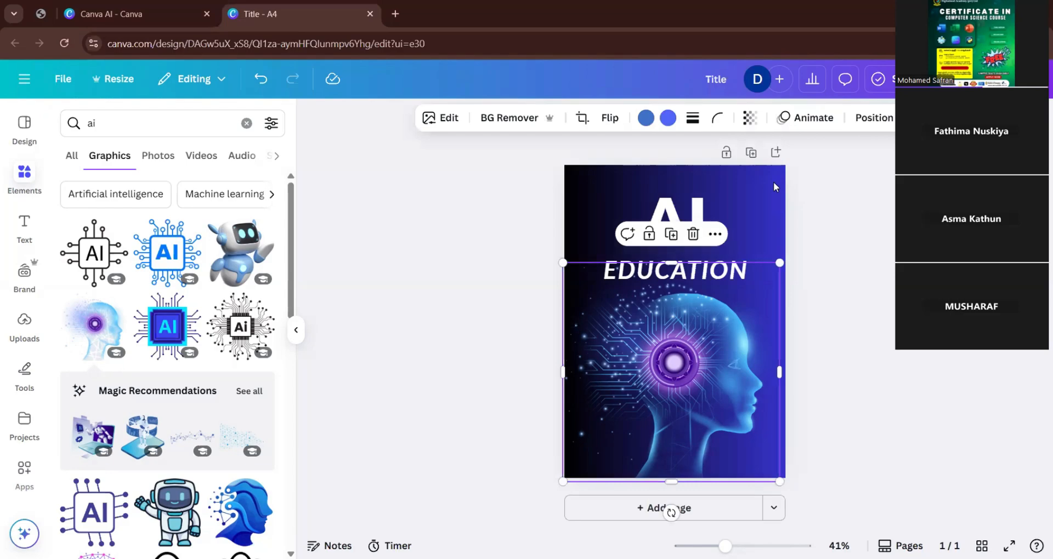
click(739, 215)
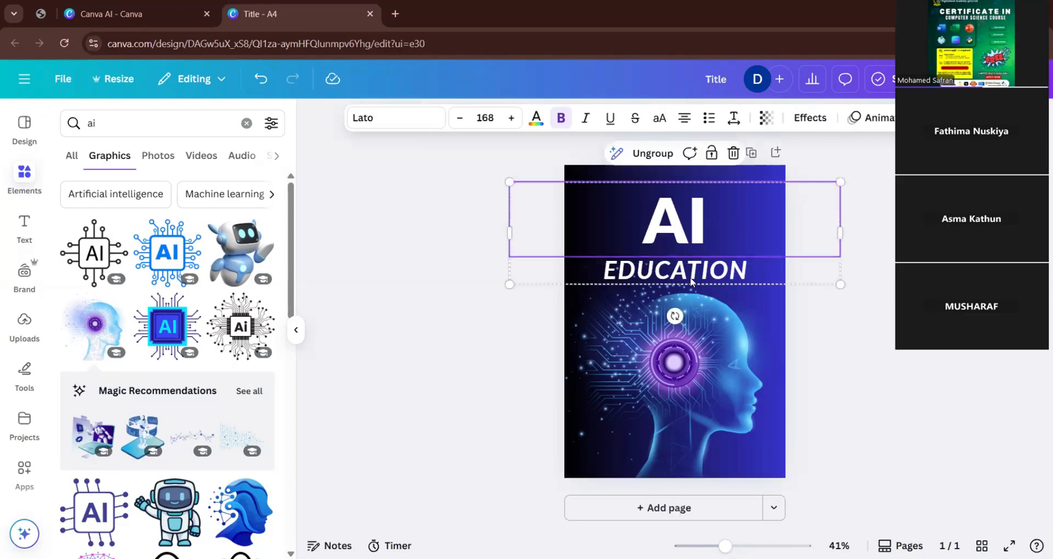
click(766, 179)
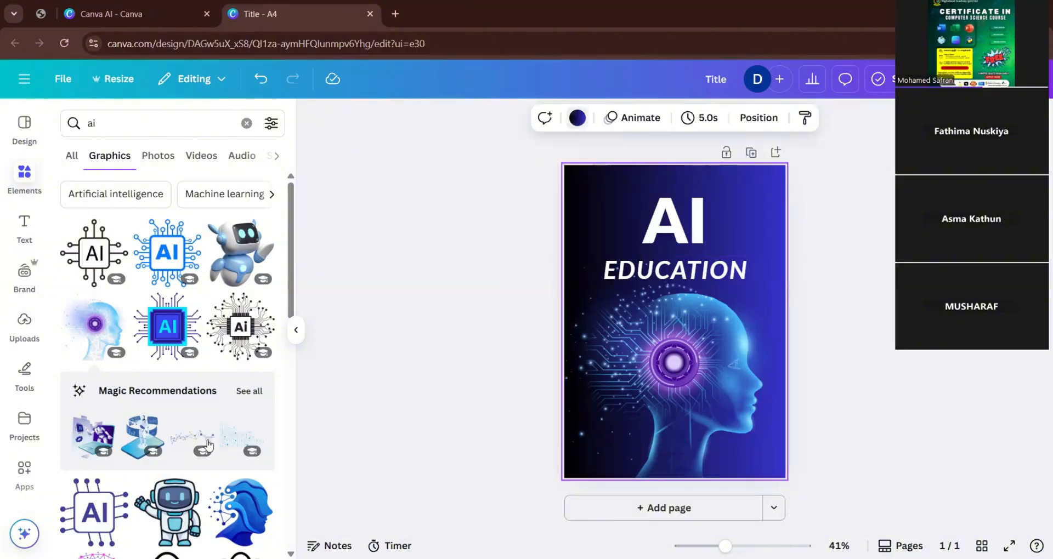
scroll(208, 445, down, 3)
scroll(210, 455, up, 1)
scroll(212, 473, down, 1)
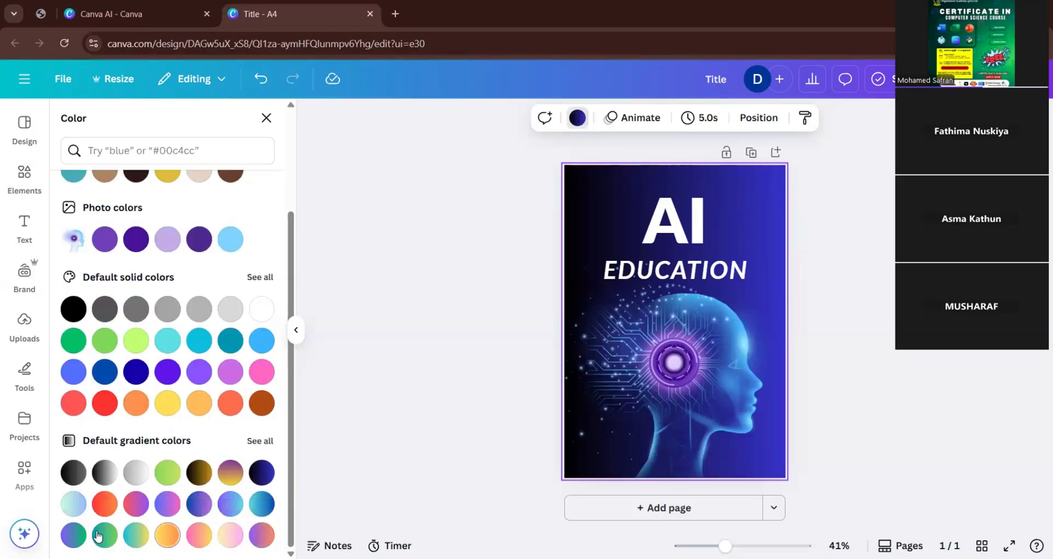
click(362, 215)
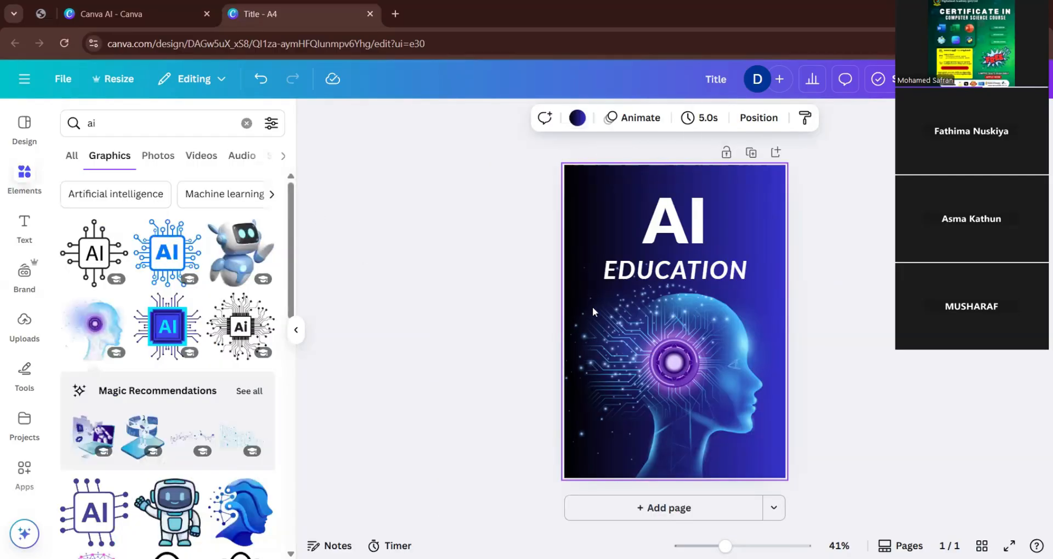
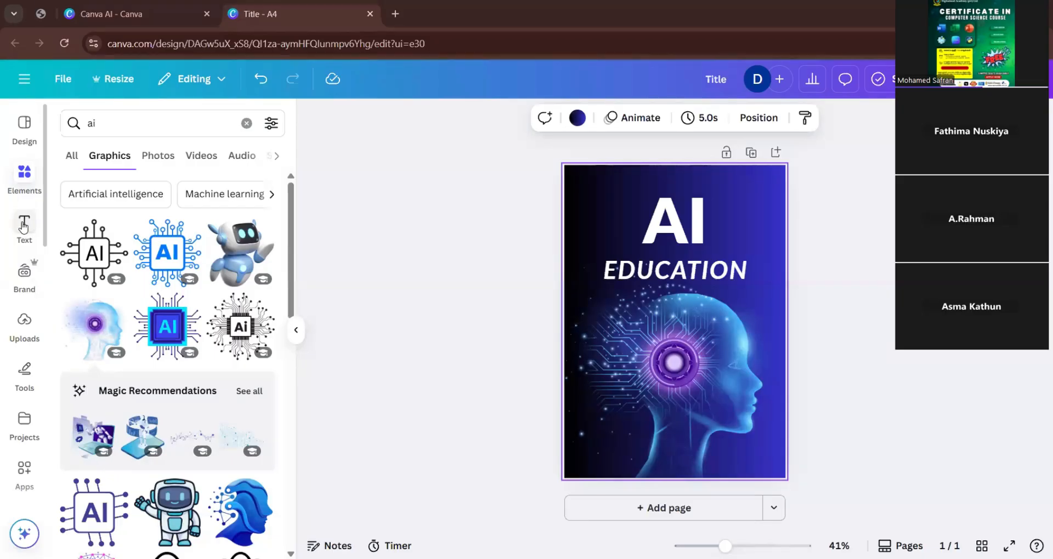
Add the font combination with a bold name above "Acting Director" to the page, at the lower edge over the head graphic.
click(23, 227)
scroll(170, 355, down, 4)
scroll(170, 356, down, 7)
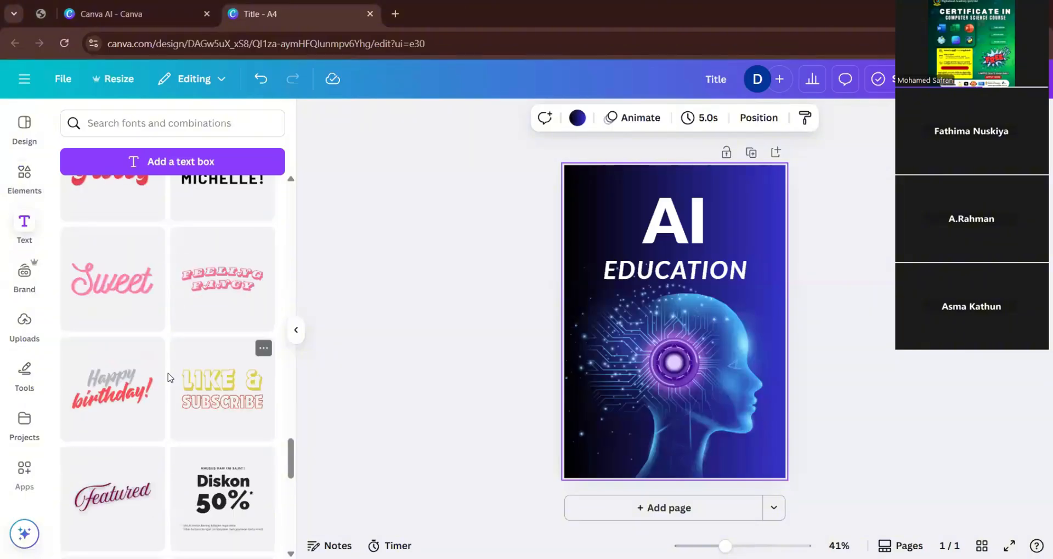
scroll(143, 414, down, 4)
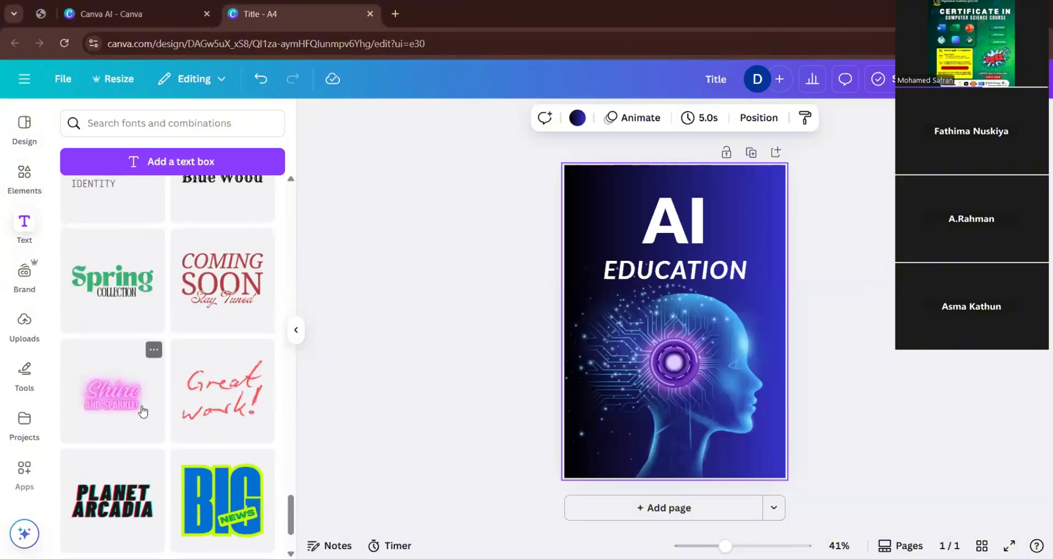
scroll(143, 413, down, 6)
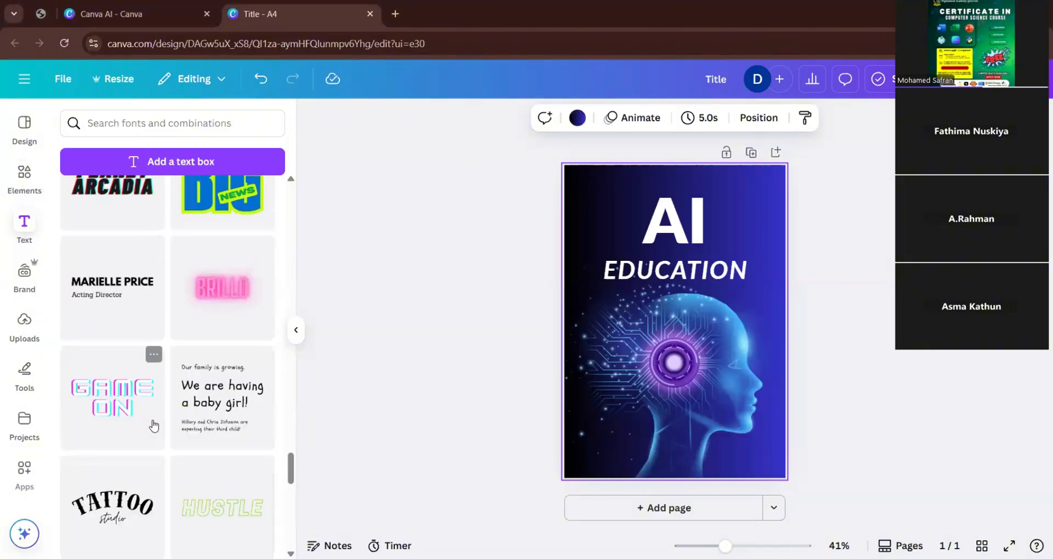
drag(109, 314, 714, 448)
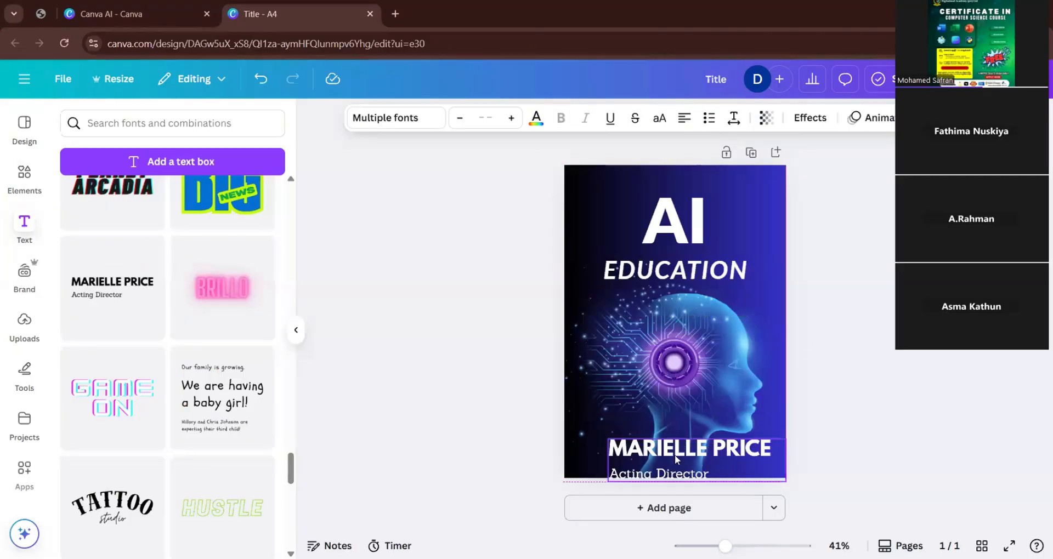
Replace the bold name line of the new text group with BY.
double_click(674, 452)
key(BackSpace)
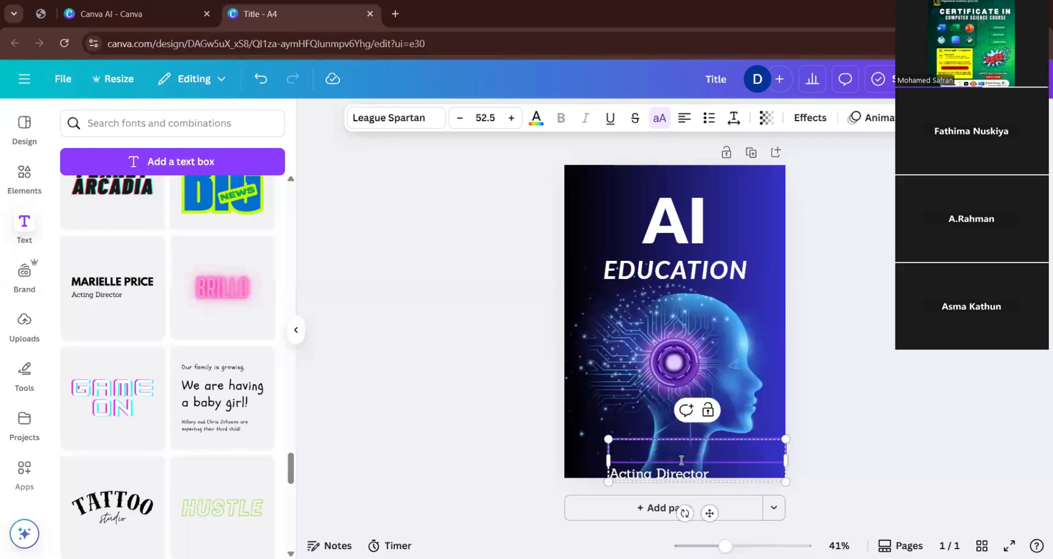
key(ctrl+z)
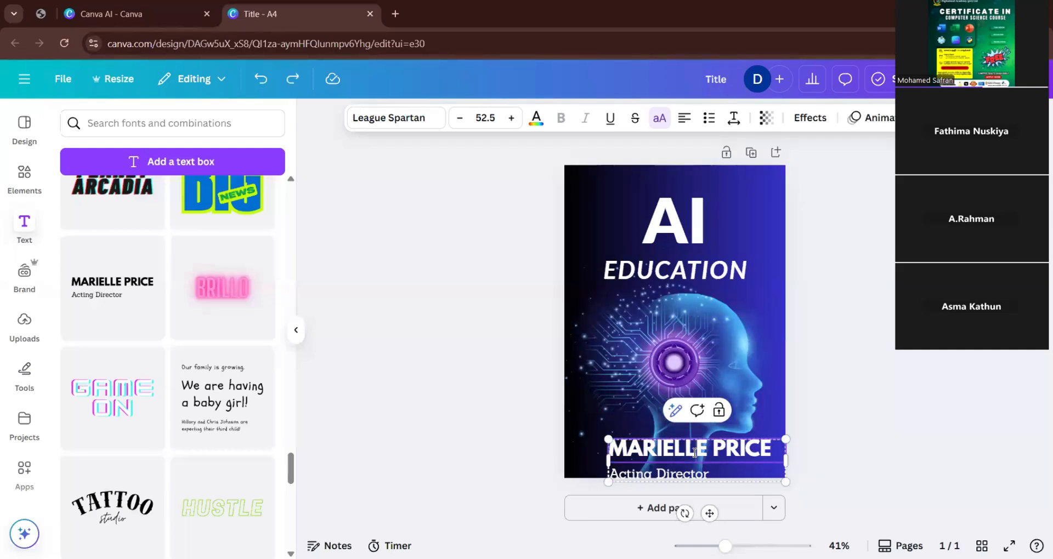
double_click(694, 452)
text(BY)
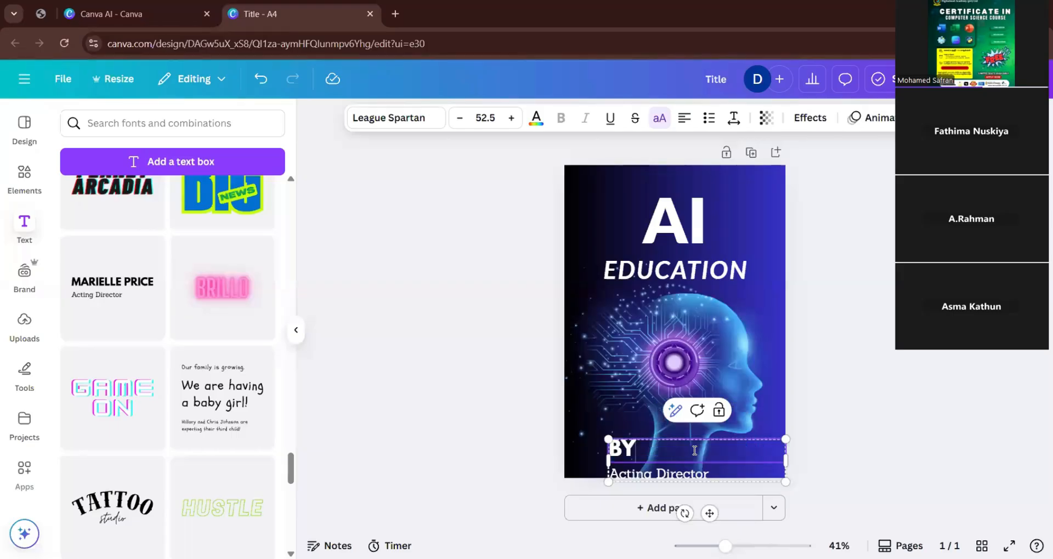
Replace the "Acting Director" line below BY with DIGITAL MOD ACADEMY.
click(671, 477)
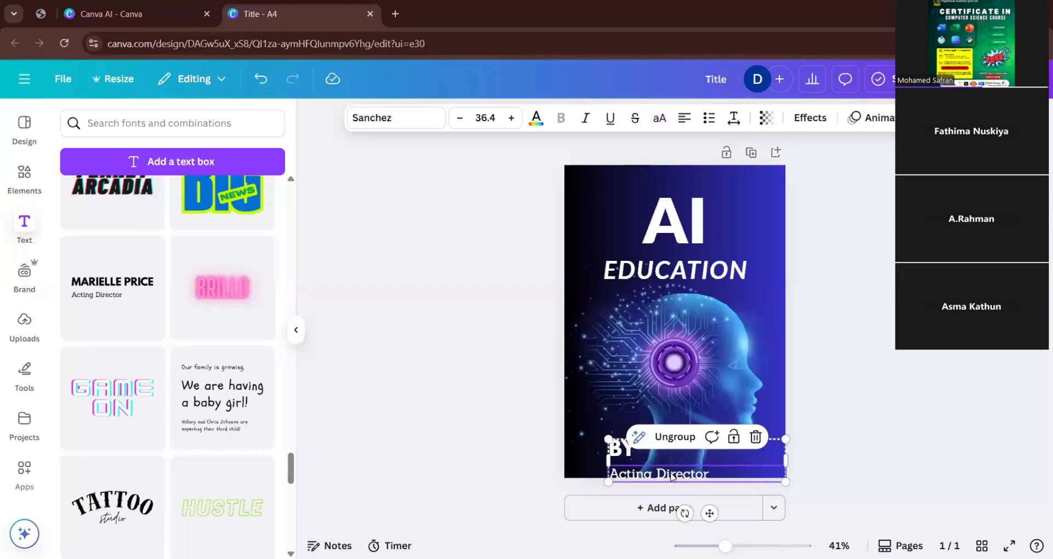
double_click(671, 475)
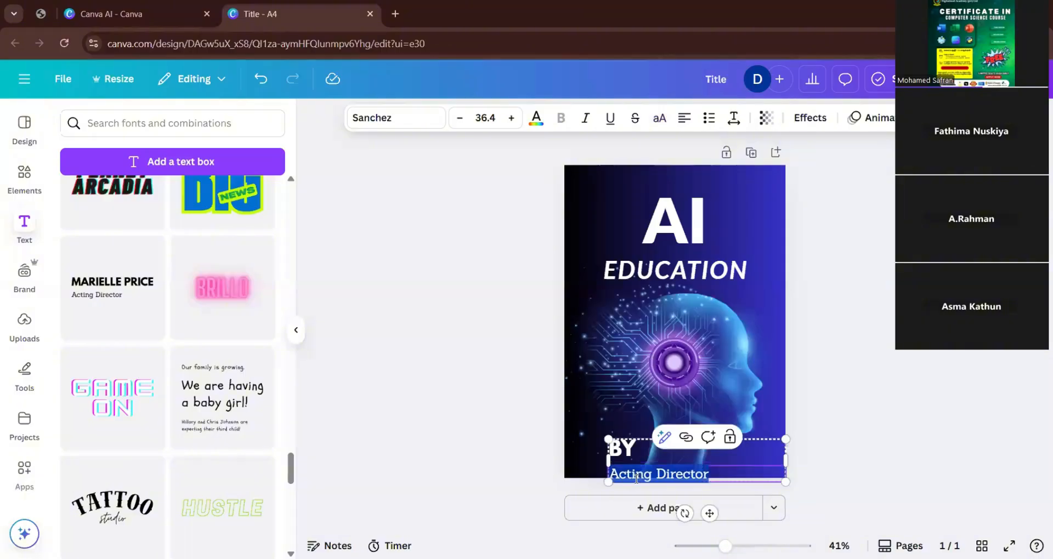
text(DIGIT)
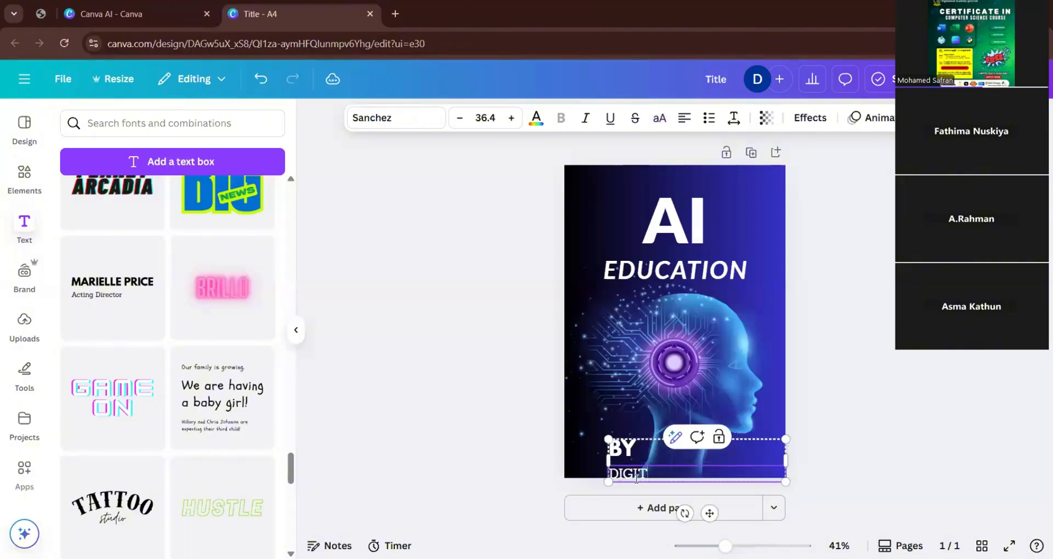
text(AL MOD AC)
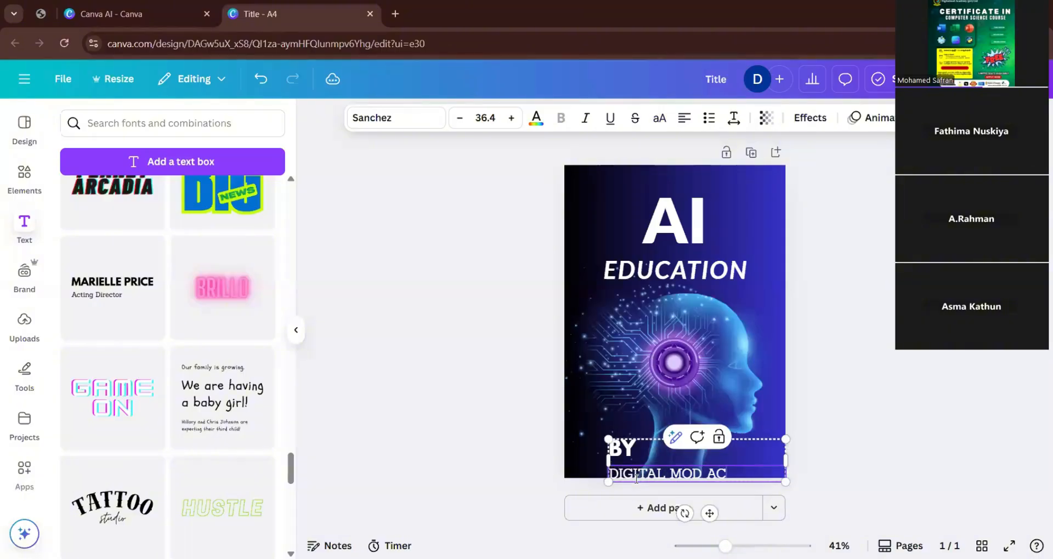
text(ADEMY)
click(554, 444)
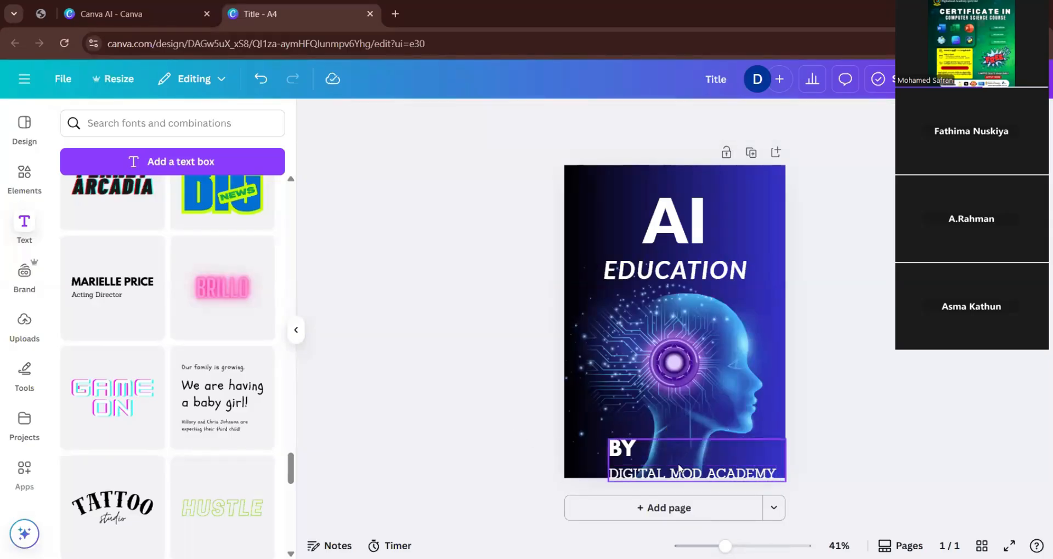
Reduce the BY line's font size, then shrink the whole BY DIGITAL MOD ACADEMY group and place it in the page's lower-left corner.
drag(611, 446, 593, 398)
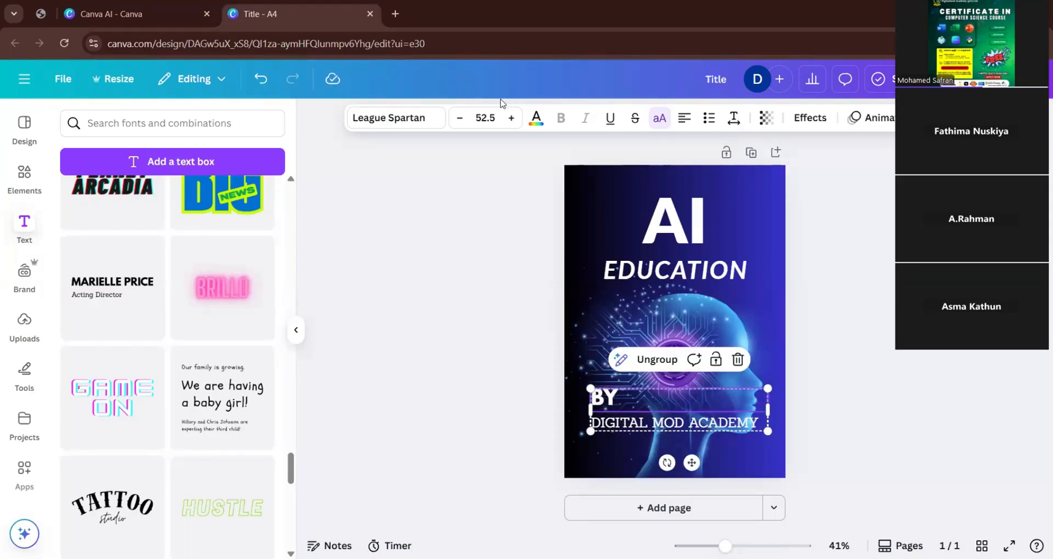
click(457, 124)
click(457, 123)
click(457, 124)
click(457, 124)
click(457, 124)
click(457, 124)
click(458, 124)
click(457, 124)
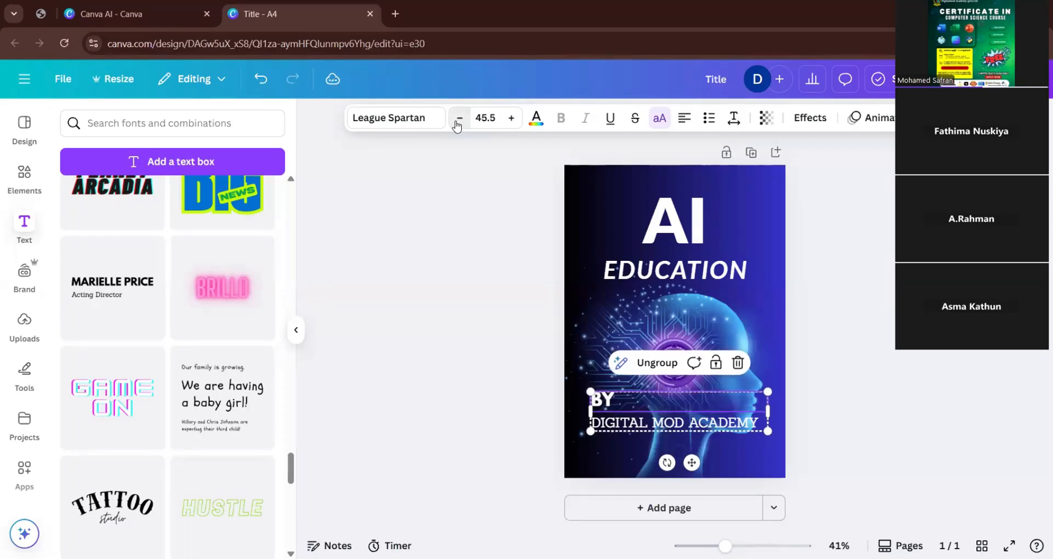
click(457, 124)
click(457, 124)
click(457, 124)
drag(590, 430, 620, 451)
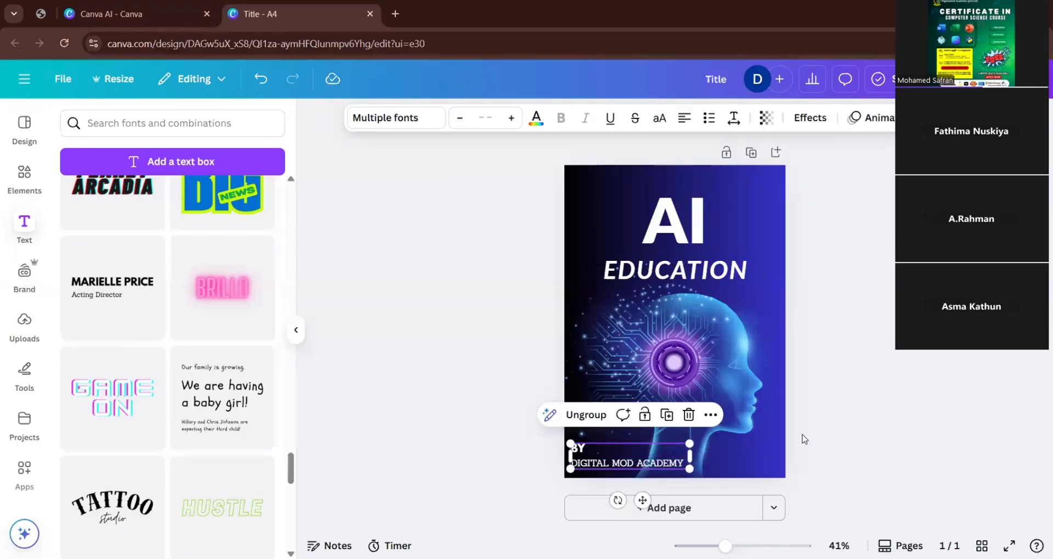
click(802, 435)
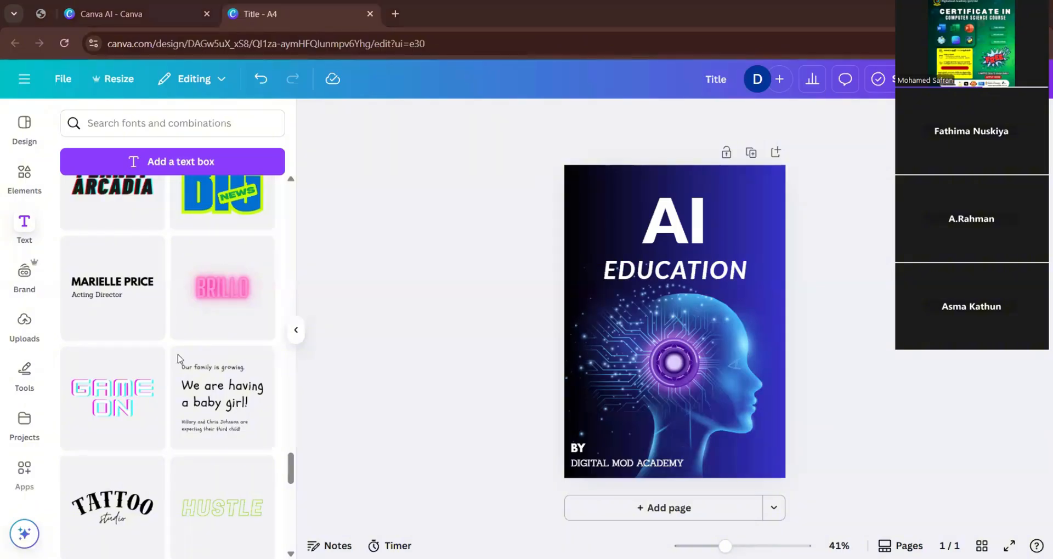
Search the graphics library for "date" and skim the matching graphics.
click(25, 174)
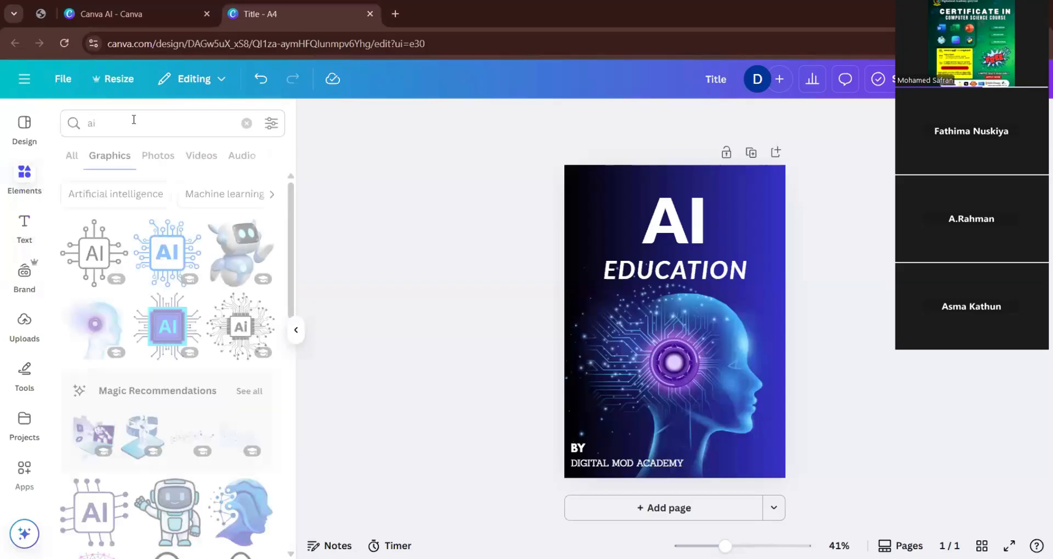
double_click(130, 123)
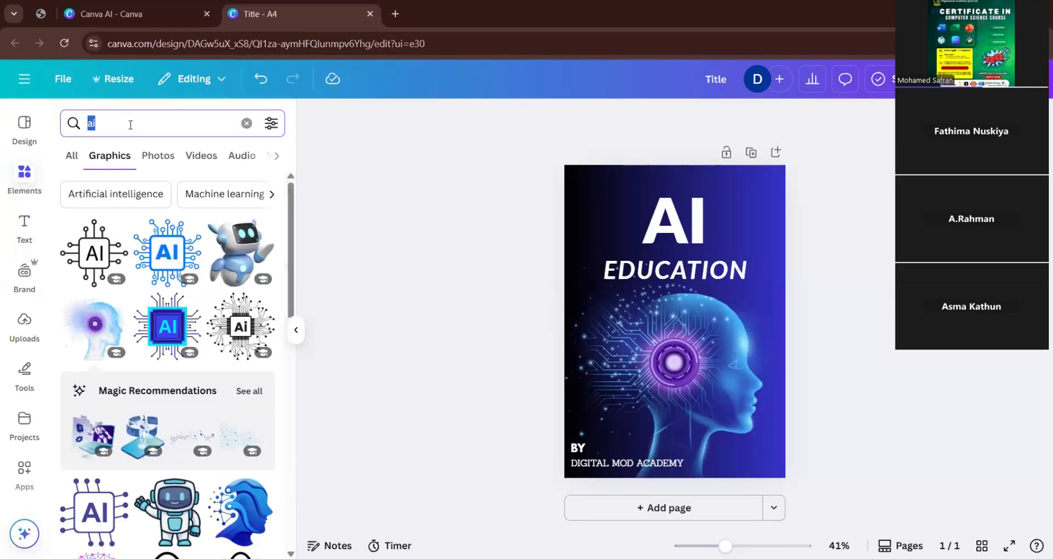
text(date)
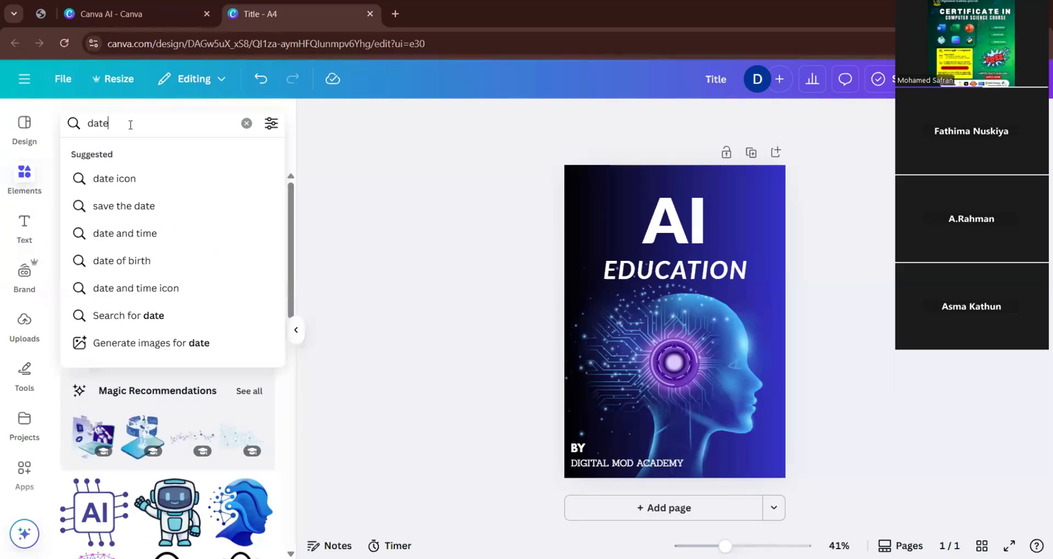
key(Return)
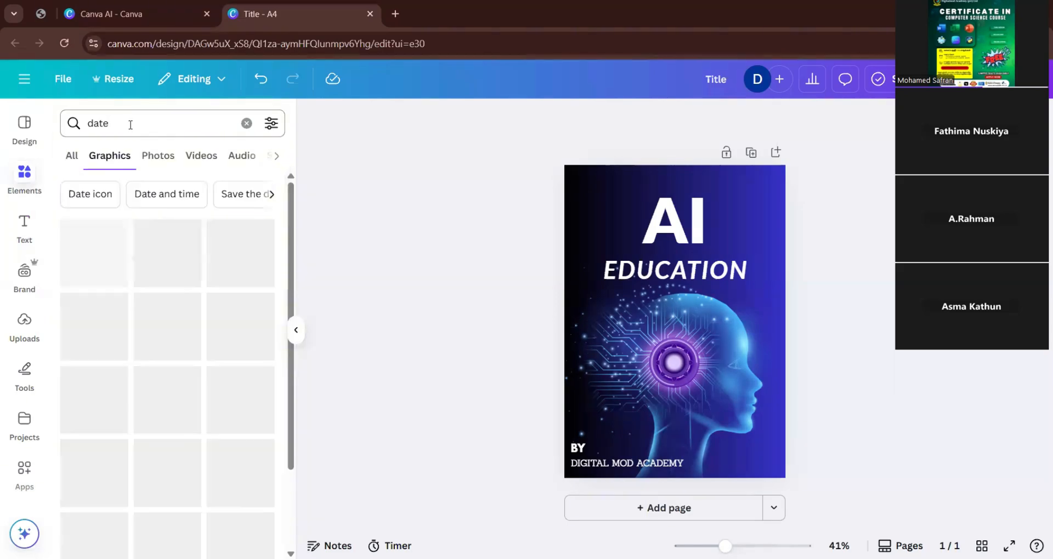
scroll(136, 279, down, 6)
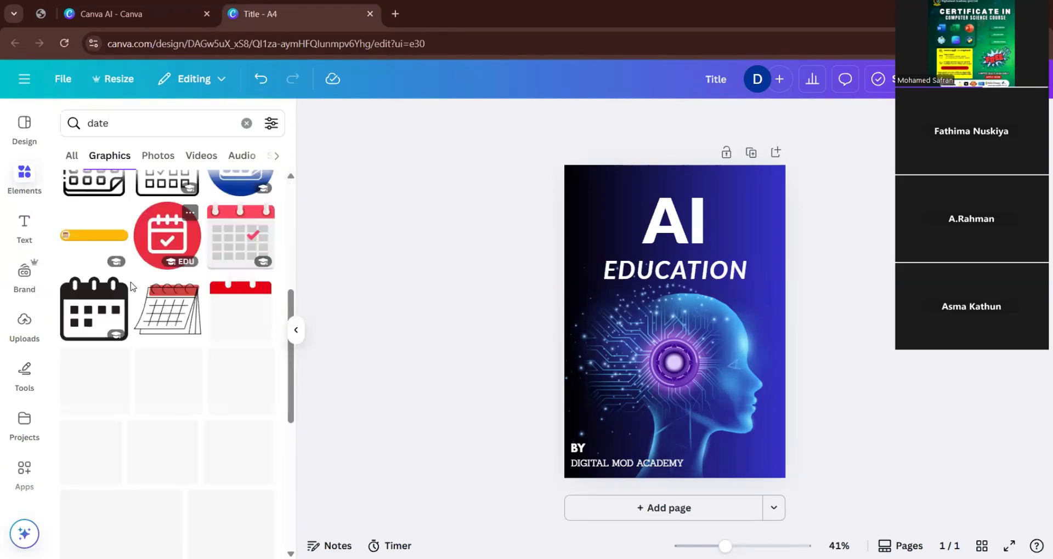
scroll(133, 282, up, 4)
Check the "date" results across all element types, then browse the complete set of date graphics for a suitable one.
click(72, 161)
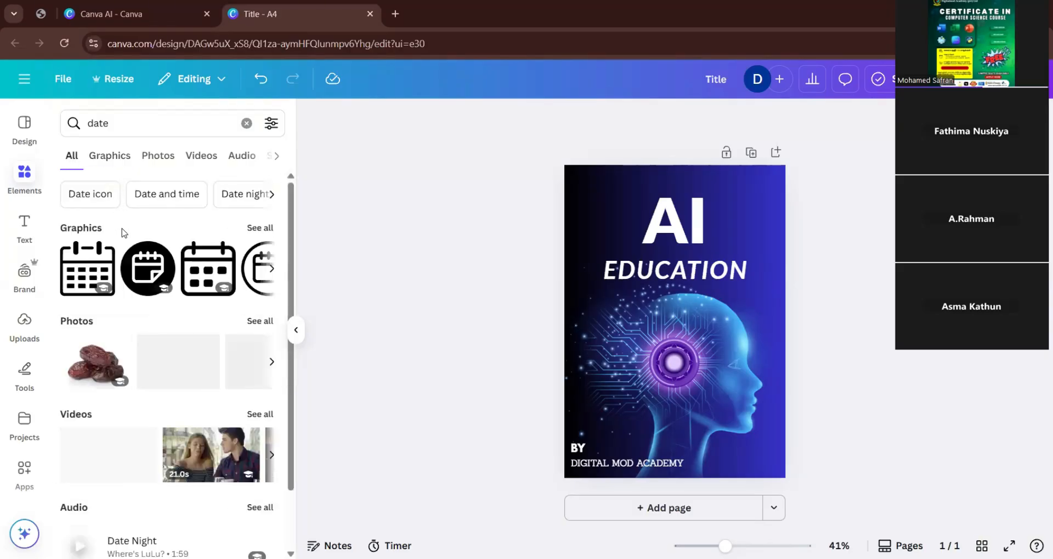
scroll(188, 414, down, 2)
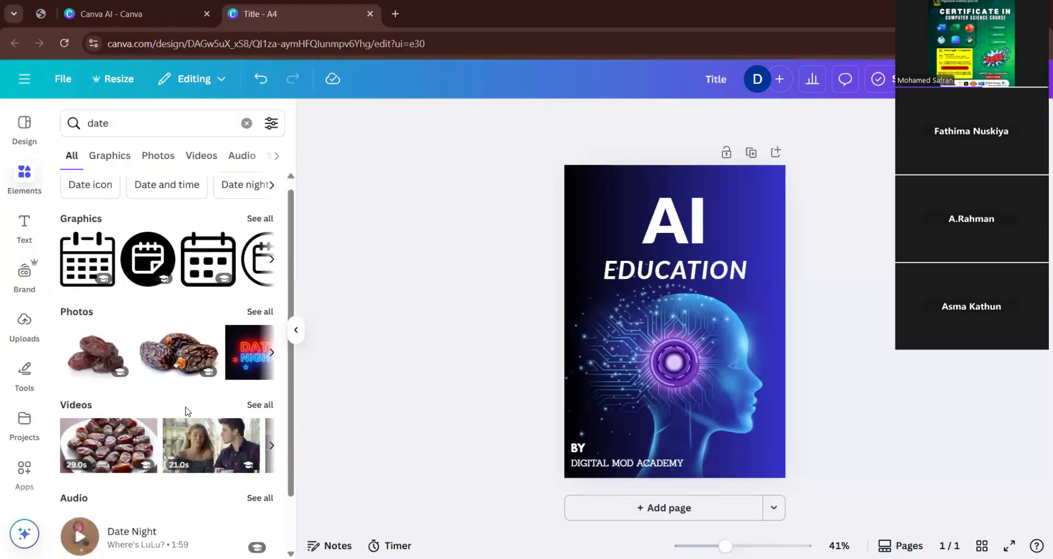
scroll(159, 439, up, 2)
click(259, 229)
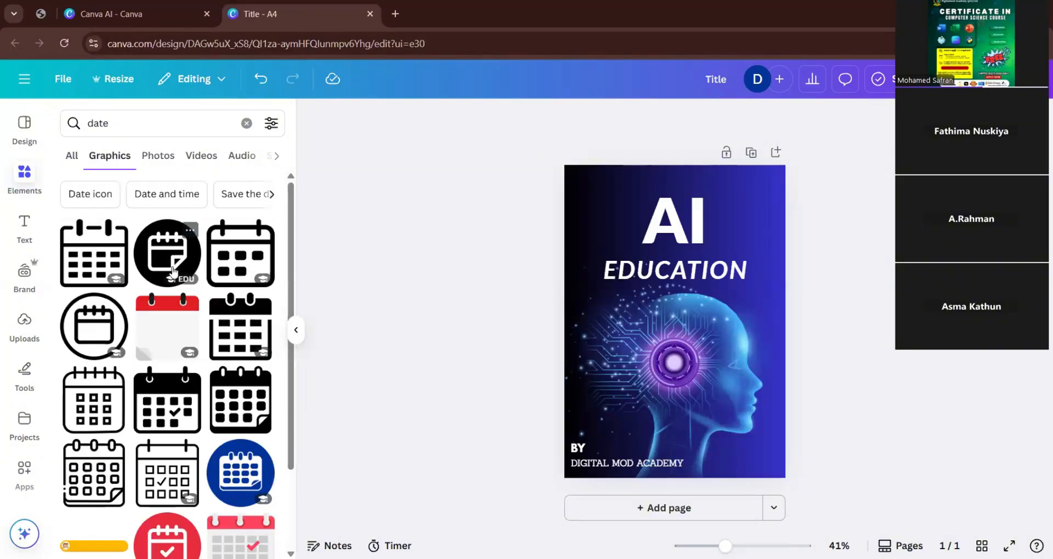
scroll(170, 277, down, 3)
scroll(162, 401, down, 5)
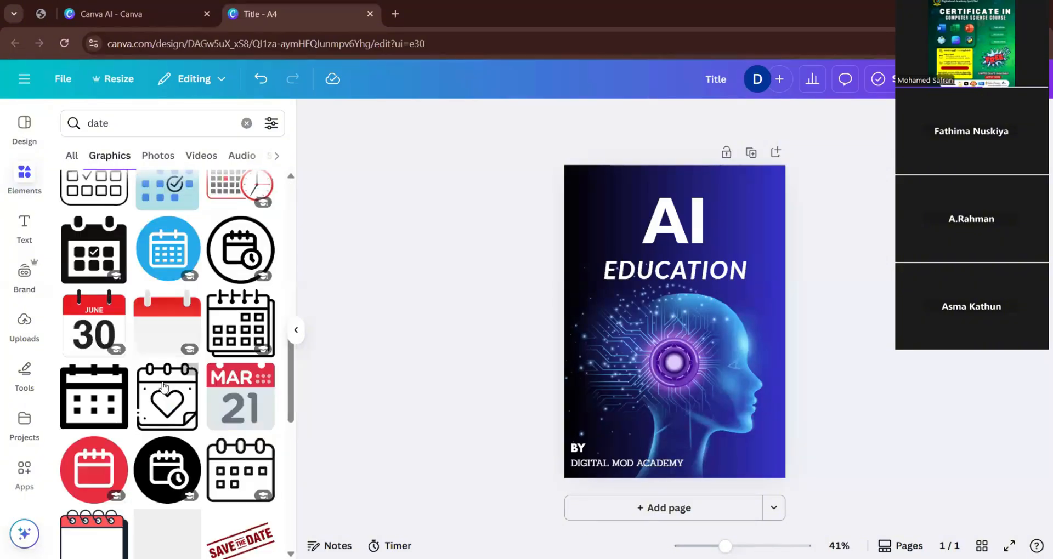
scroll(174, 417, down, 5)
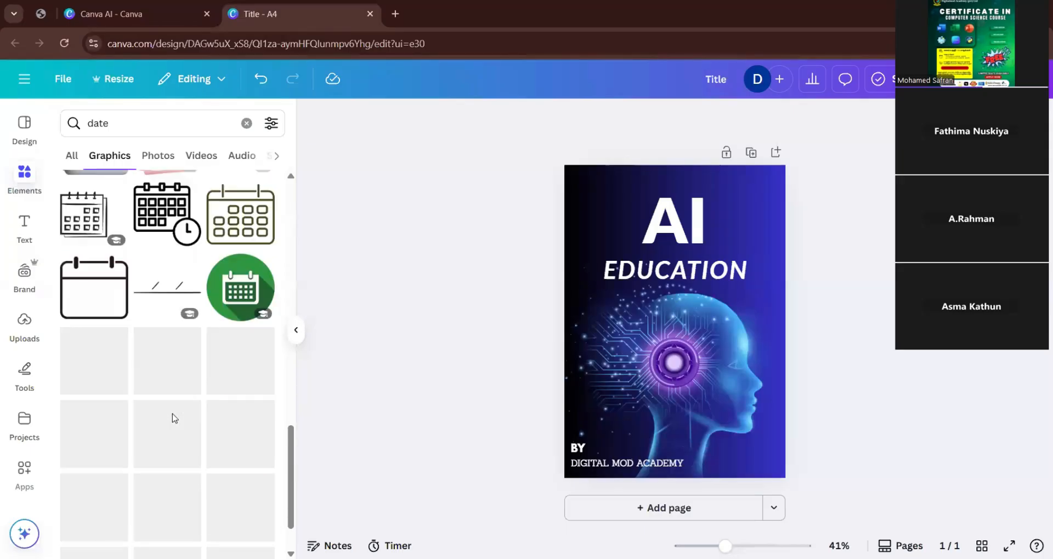
scroll(170, 418, down, 5)
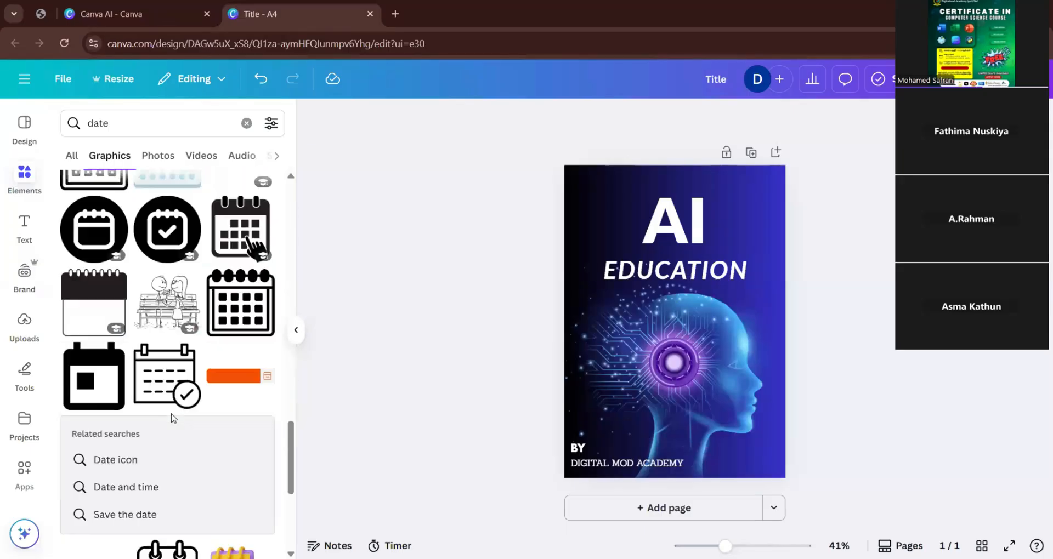
scroll(170, 418, down, 2)
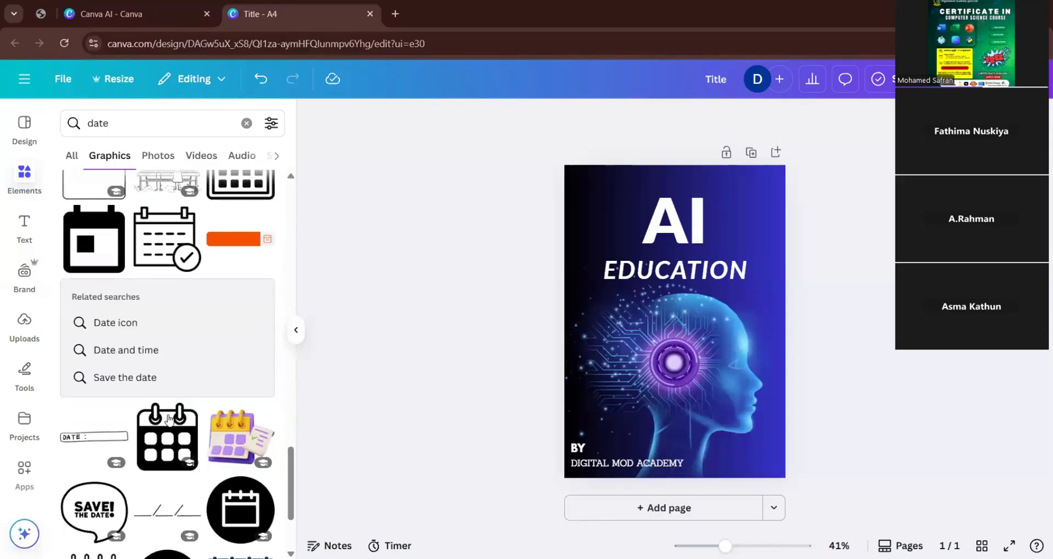
Browse the font combinations and add the recently used bold name with "Acting Director" combination to the page again.
click(24, 226)
scroll(153, 202, down, 10)
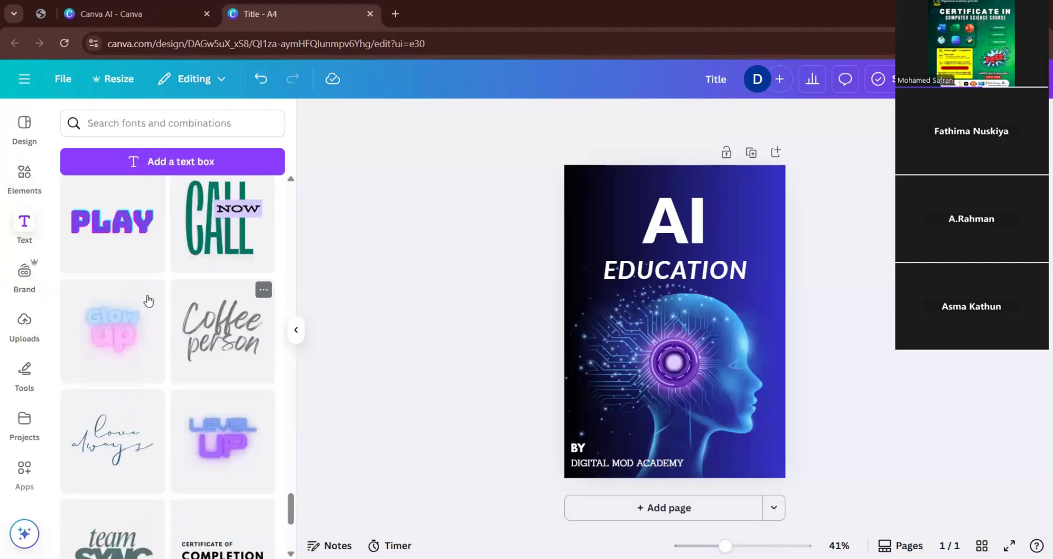
scroll(155, 432, down, 5)
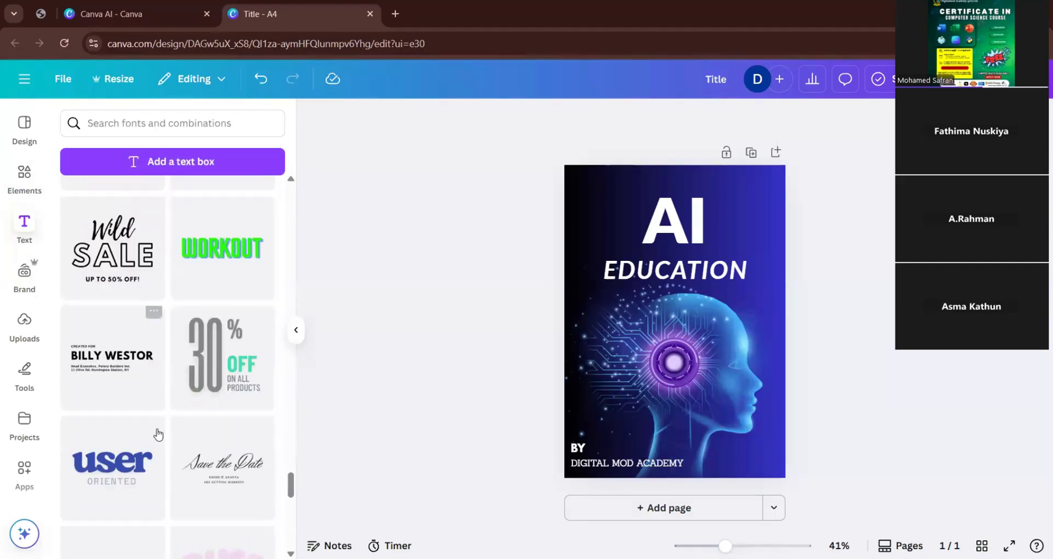
scroll(242, 406, up, 15)
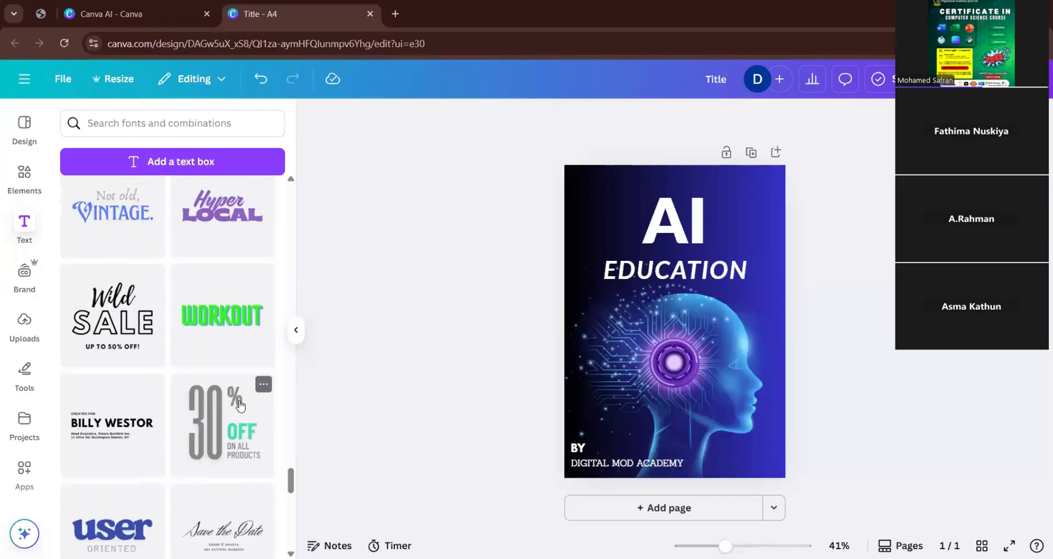
scroll(238, 405, up, 10)
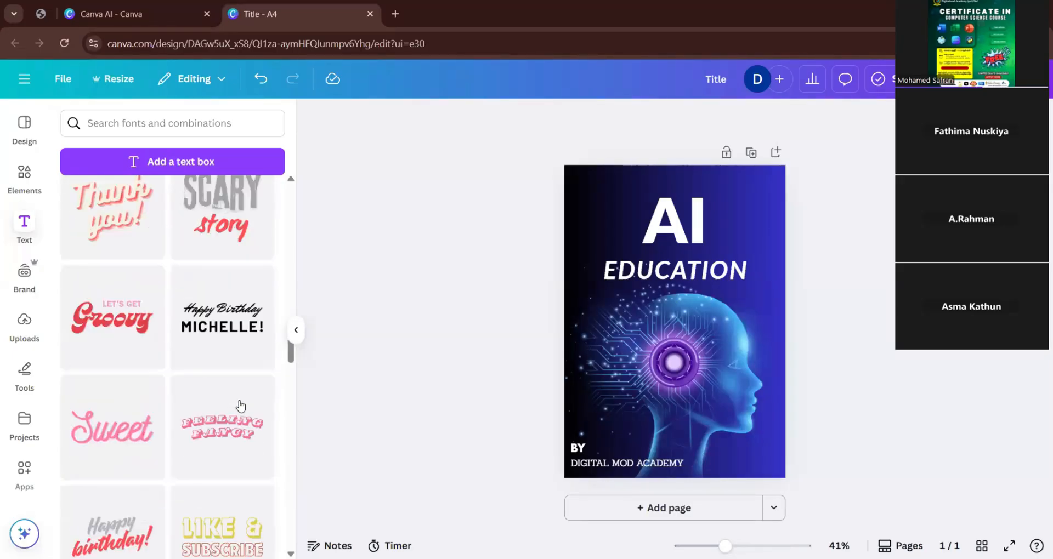
scroll(263, 381, down, 2)
drag(290, 365, 274, 148)
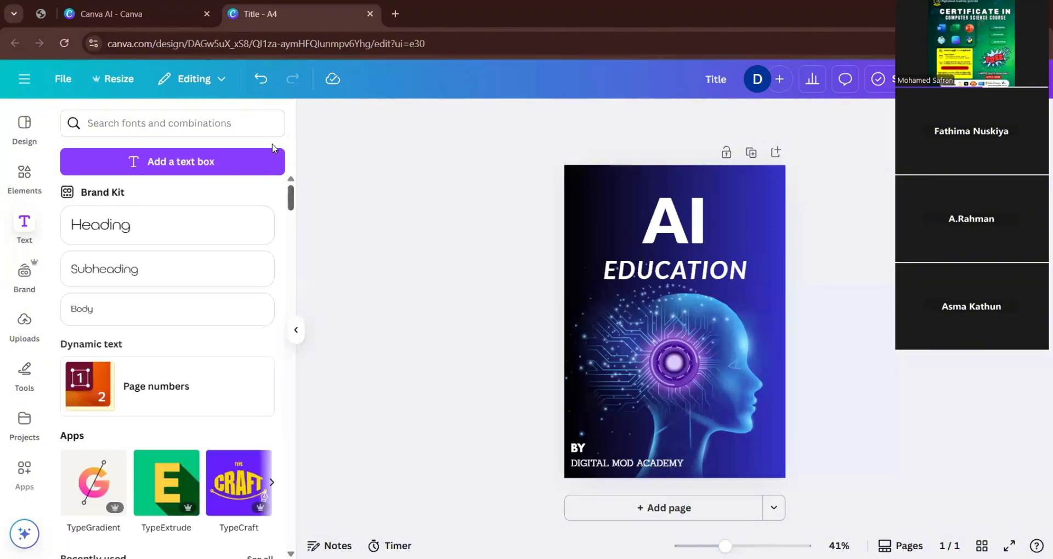
scroll(198, 317, down, 7)
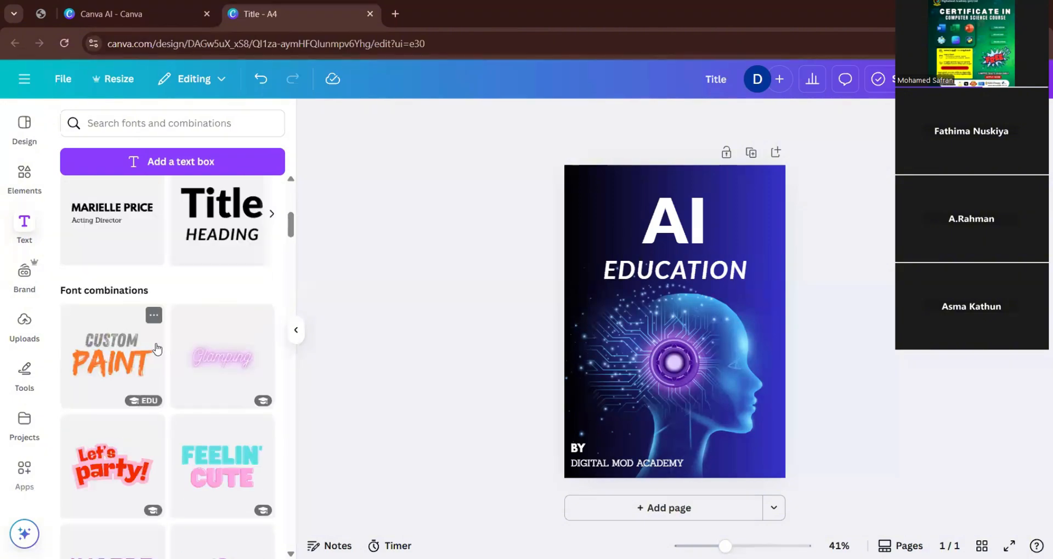
scroll(156, 351, up, 2)
click(126, 290)
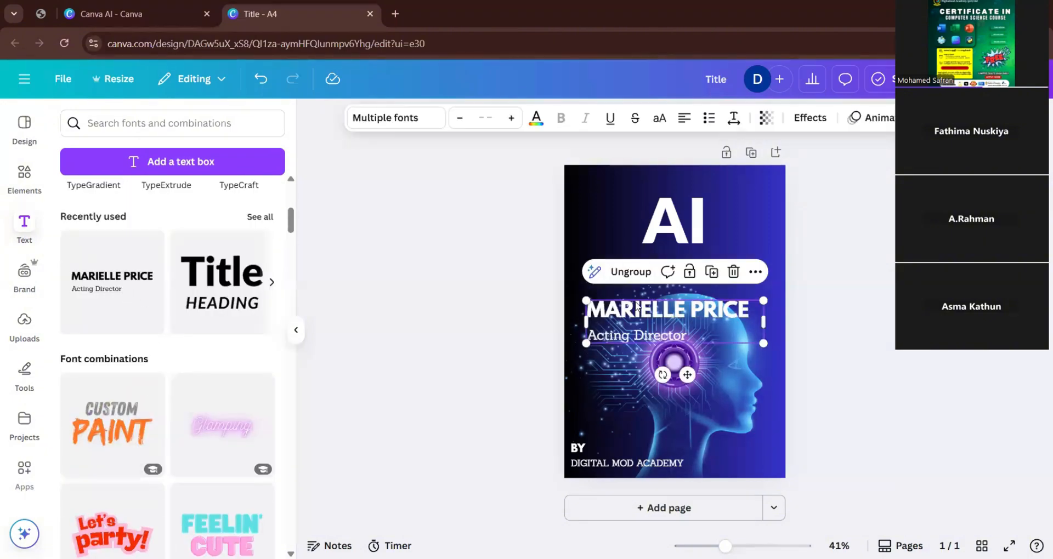
Move the new text combination to the lower part of the page, delete its Acting Director line and replace the bold name with "2025".
drag(638, 311, 673, 425)
click(673, 423)
click(672, 422)
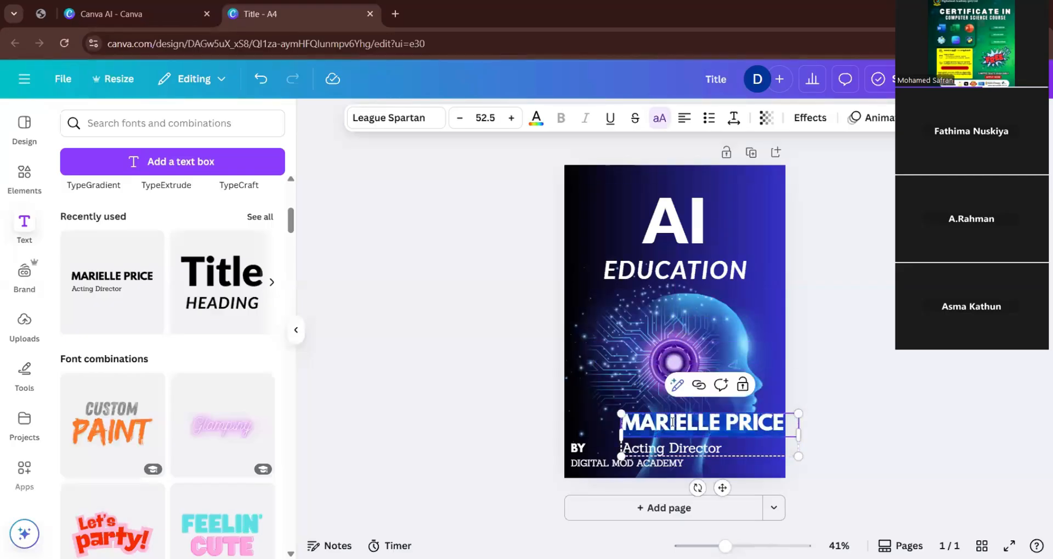
double_click(675, 450)
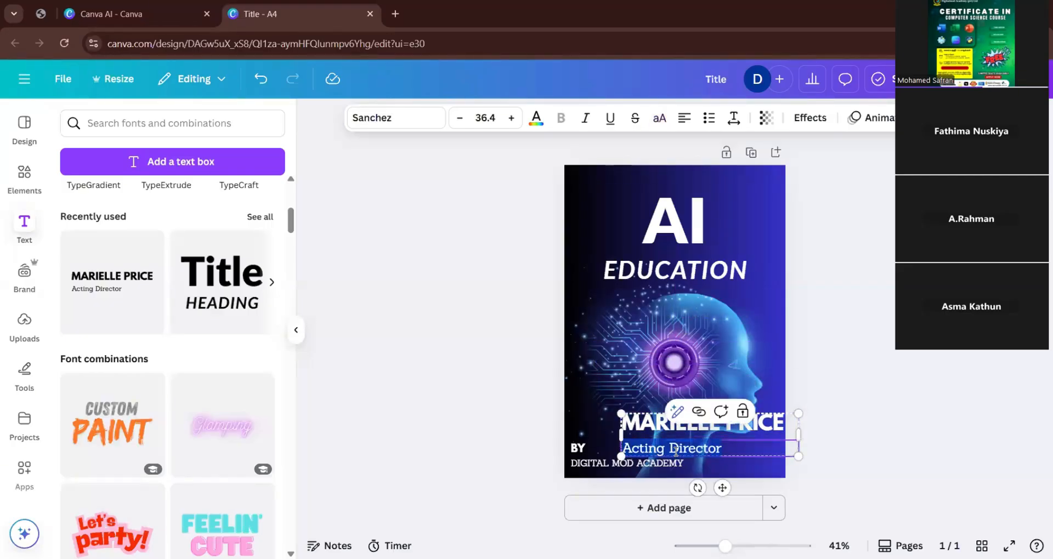
key(BackSpace)
double_click(670, 430)
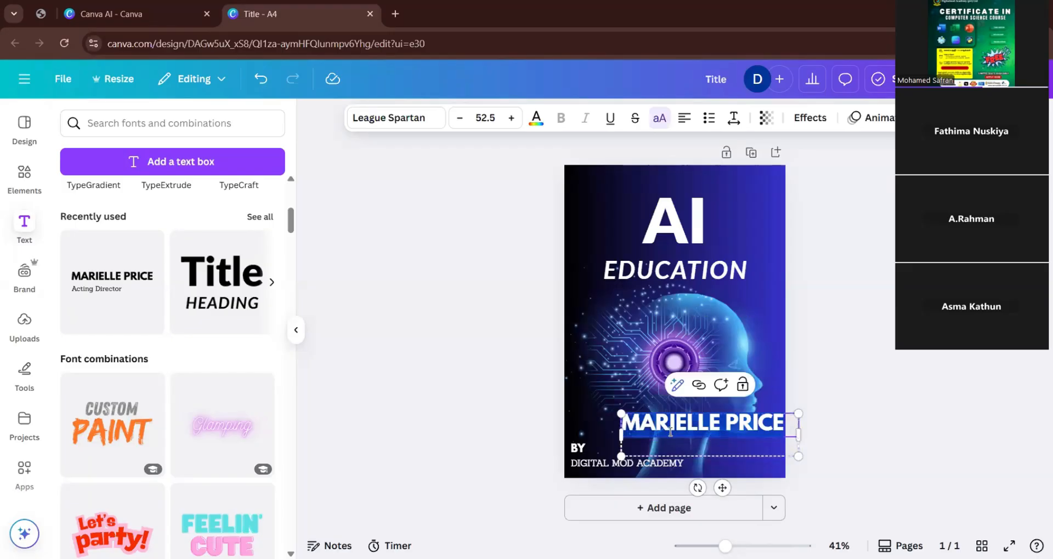
text(2025)
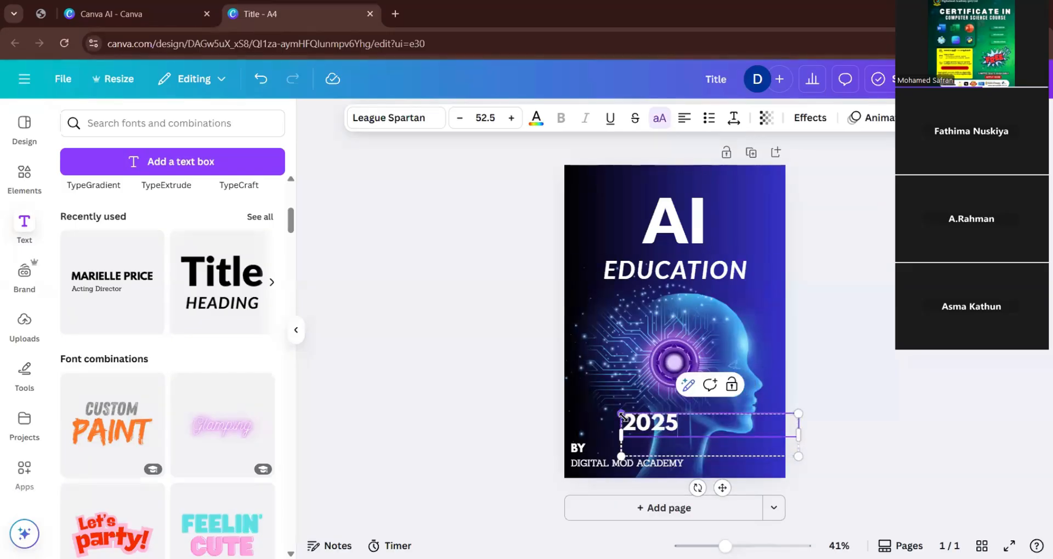
Shrink the 2025 text and place it in the page's lower-right corner, level with the academy credit.
drag(622, 415, 766, 462)
click(797, 485)
click(840, 369)
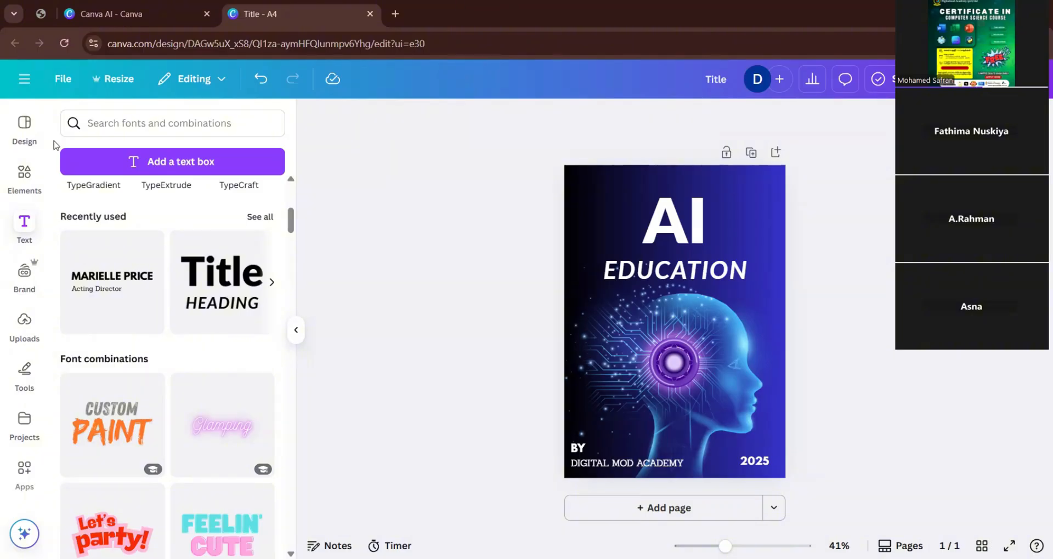
Search the graphics library for "page boarder" and browse the border designs for one that suits the page.
click(24, 174)
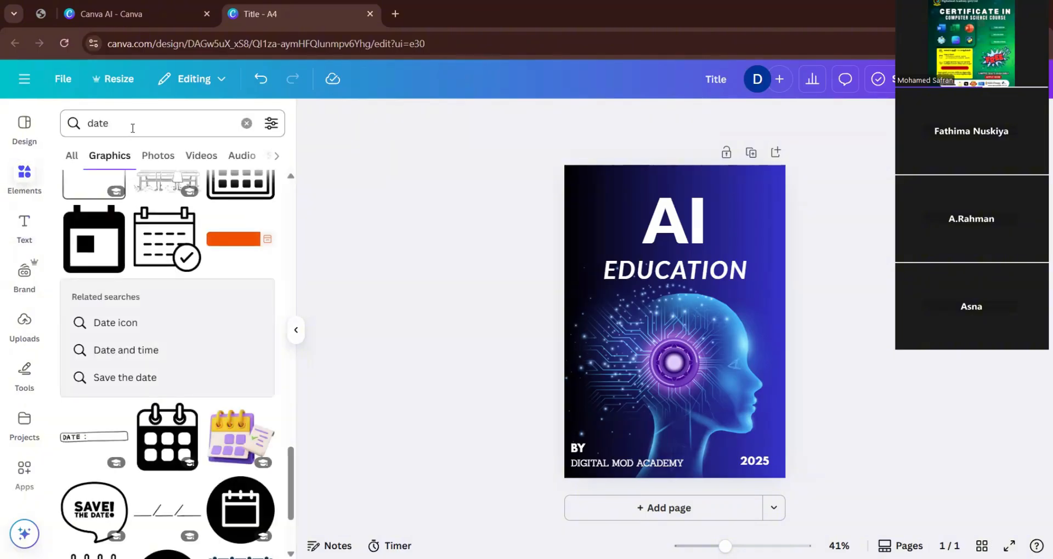
click(133, 127)
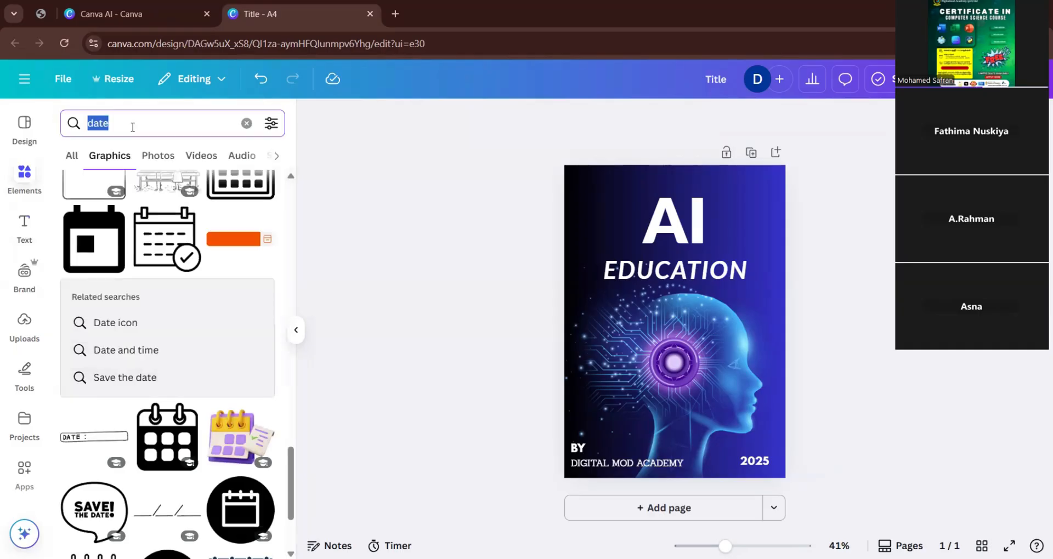
text(page boa)
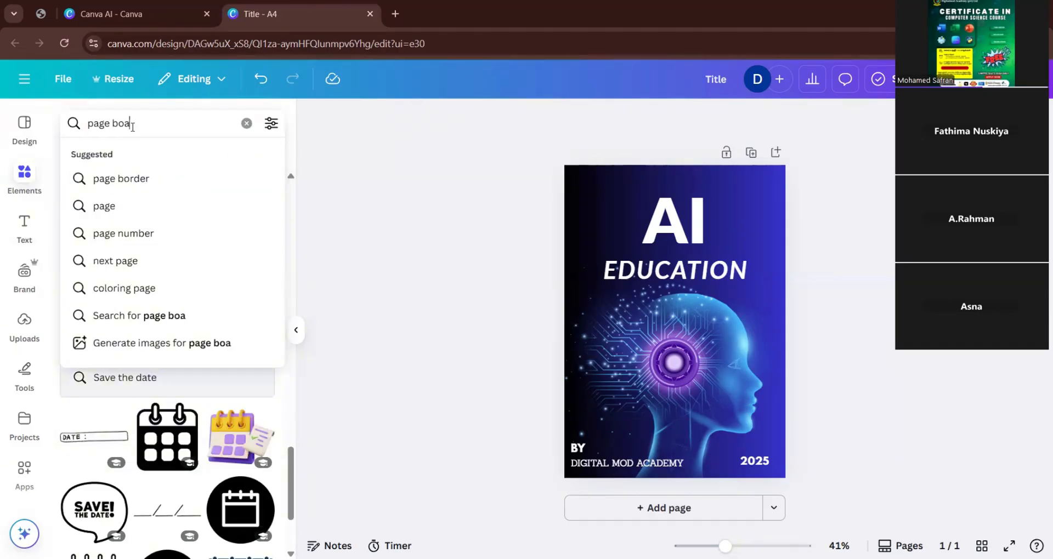
text(rder)
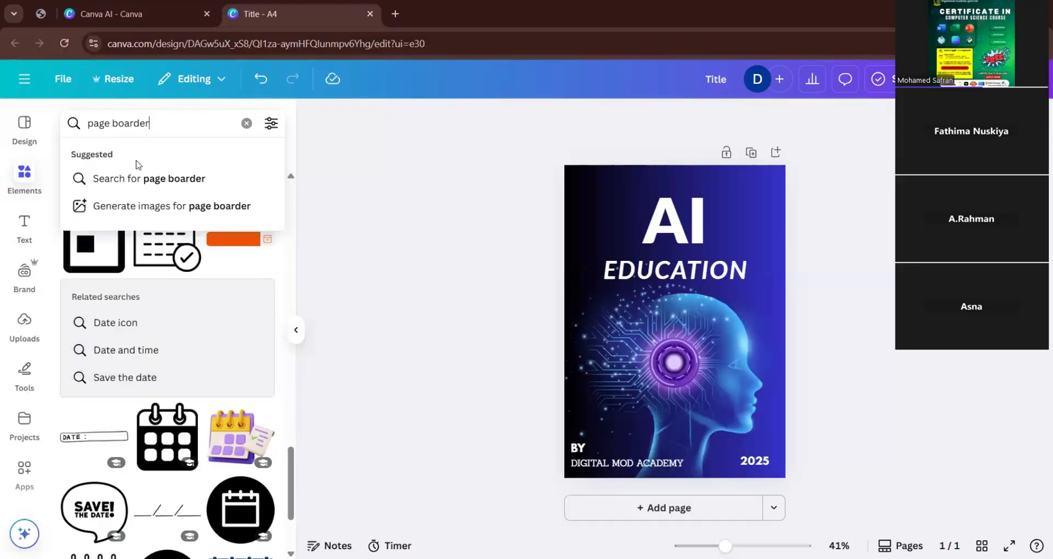
click(145, 177)
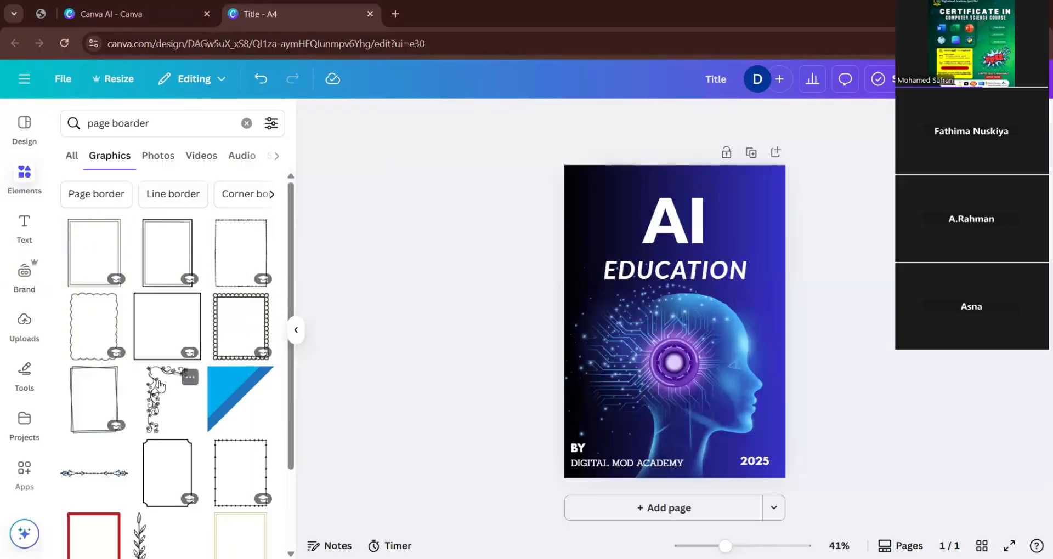
scroll(159, 385, down, 3)
scroll(141, 406, down, 1)
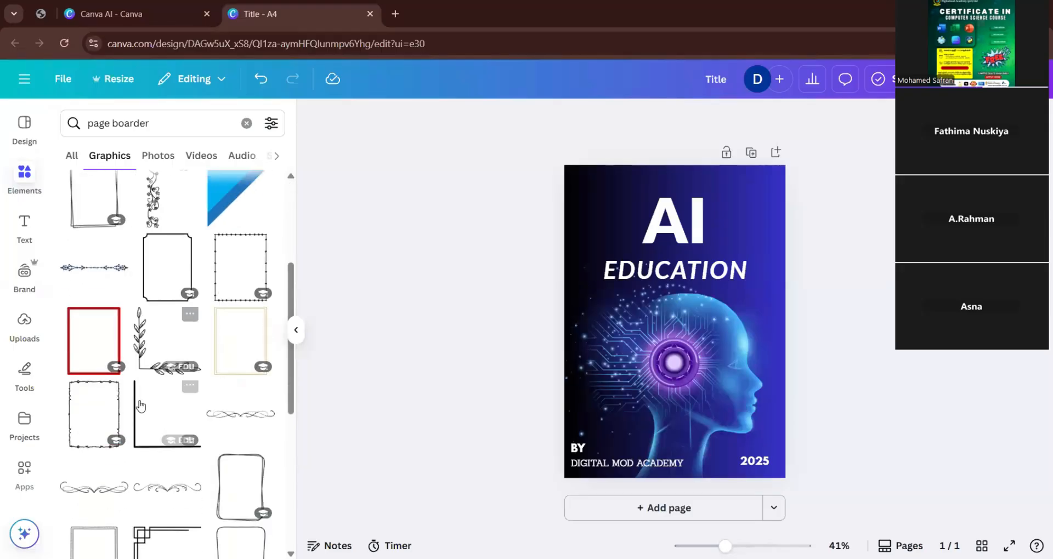
scroll(140, 405, down, 3)
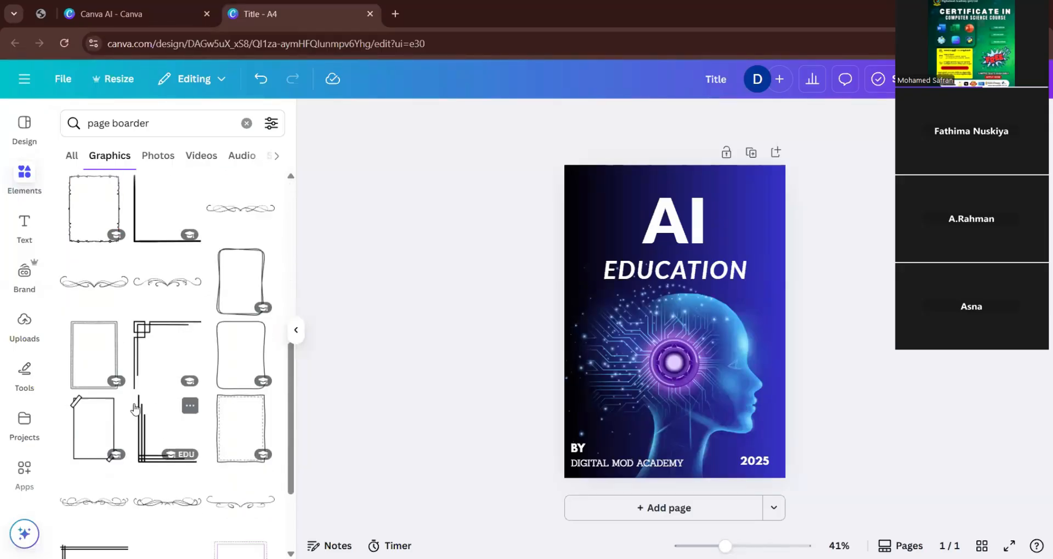
scroll(134, 408, down, 4)
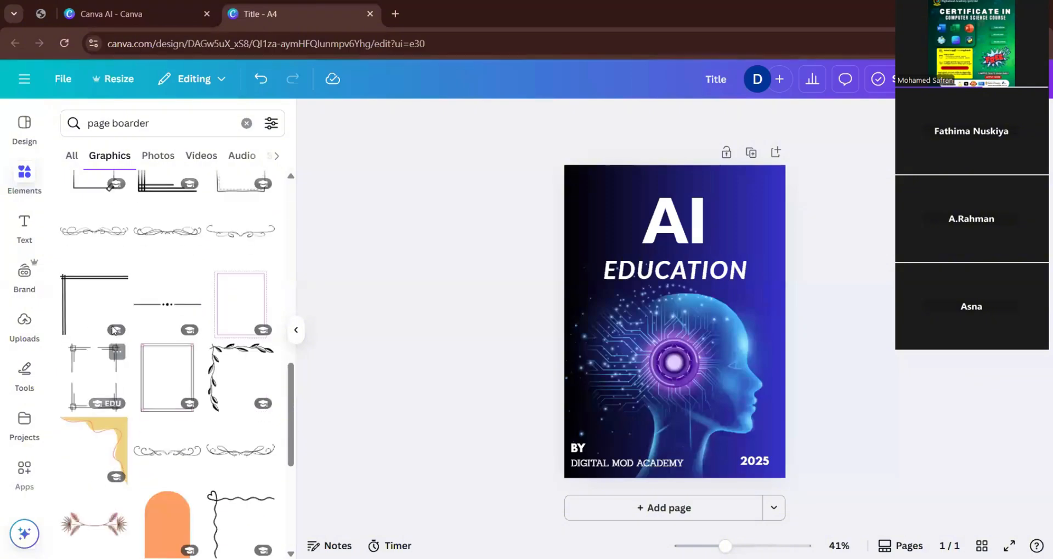
Add the double-line frame with interlocking square corners to the page and stretch it to nearly the page's size.
click(82, 373)
drag(630, 264, 565, 166)
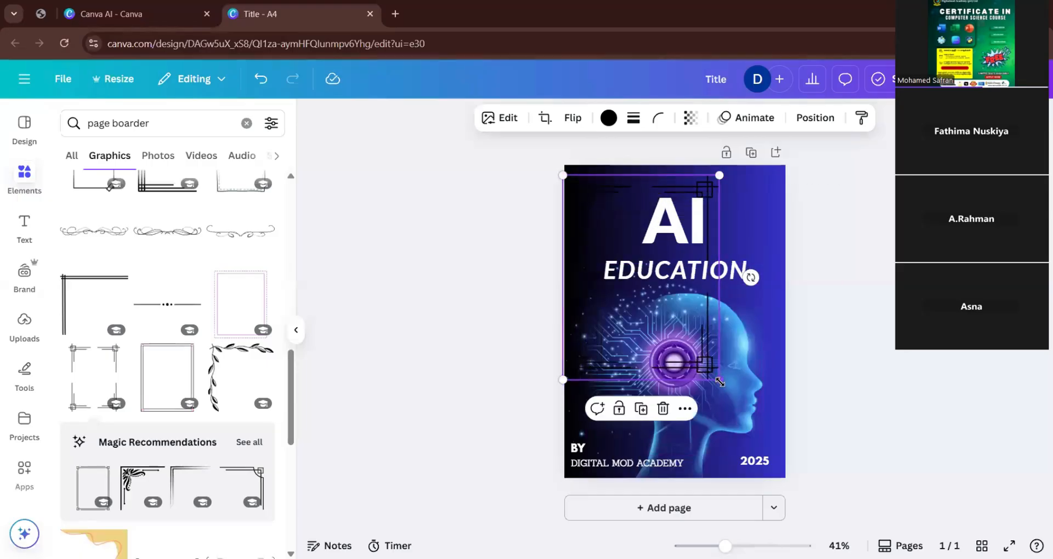
drag(719, 381, 782, 495)
drag(793, 175, 787, 183)
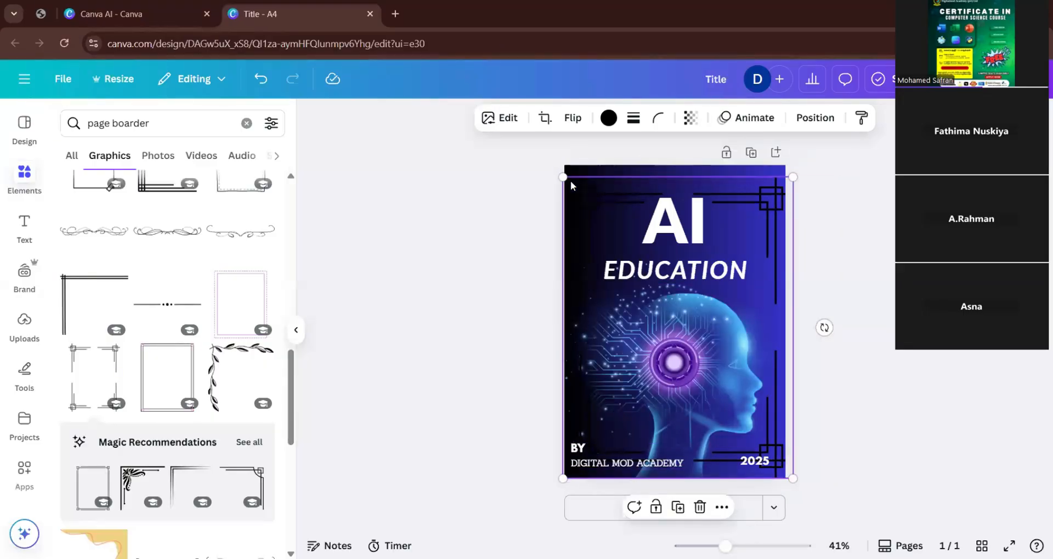
mouse_move(564, 177)
mouse_down()
mouse_move(584, 181)
mouse_move(567, 182)
mouse_up()
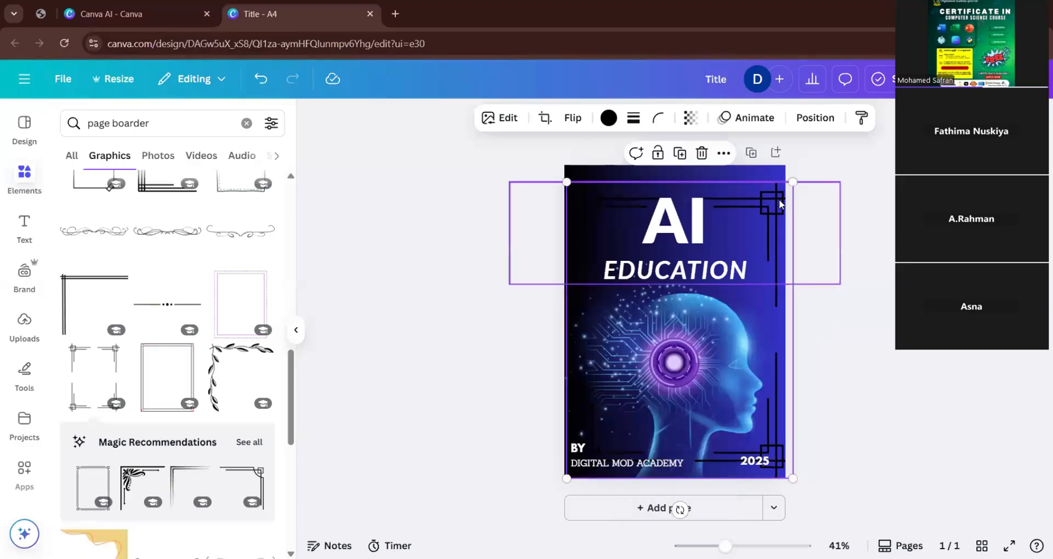
drag(791, 181, 792, 181)
drag(778, 186, 785, 192)
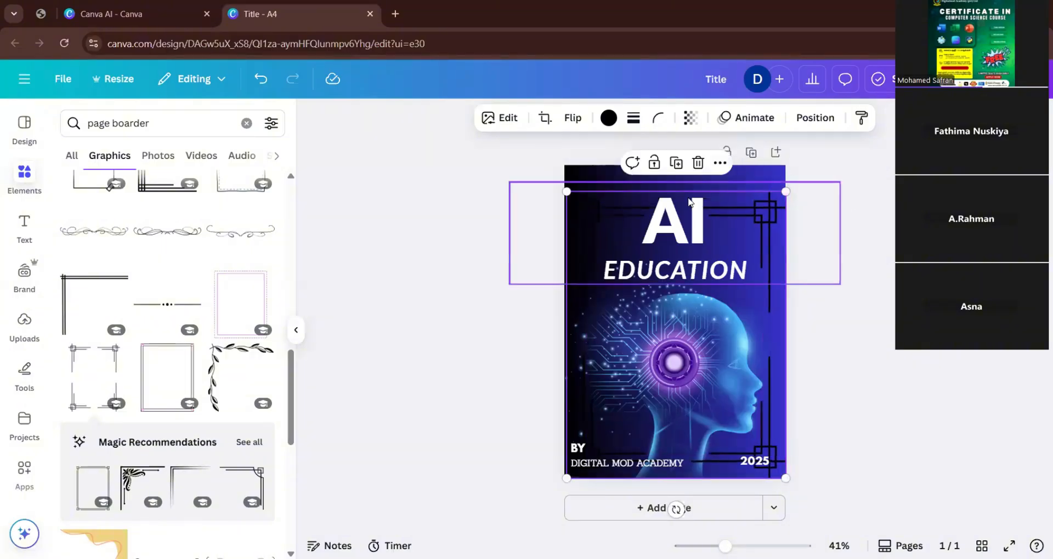
click(817, 428)
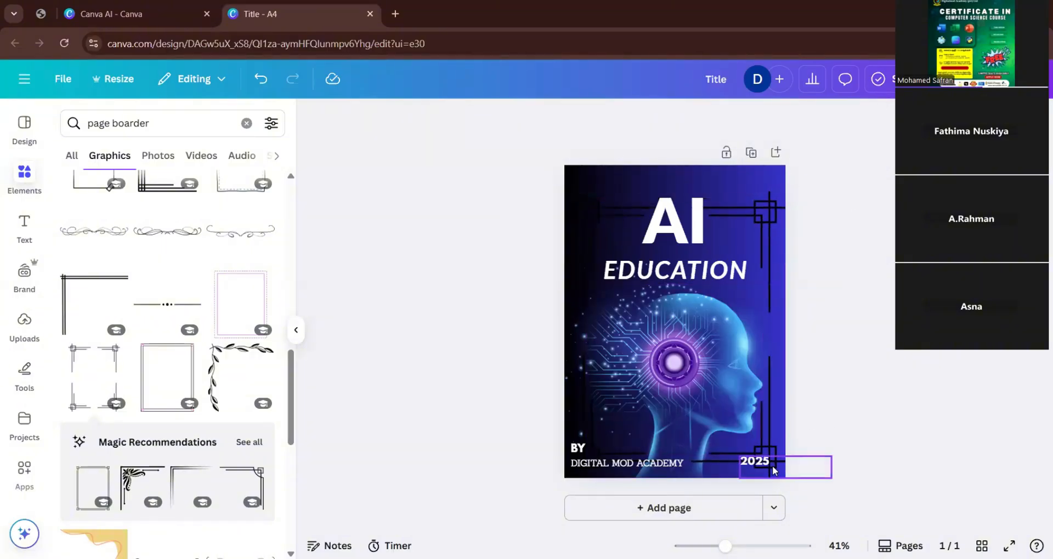
Enlarge the border frame beyond the page width, align it with the page's upper and right edges, and colour it white (#ffffff).
click(766, 207)
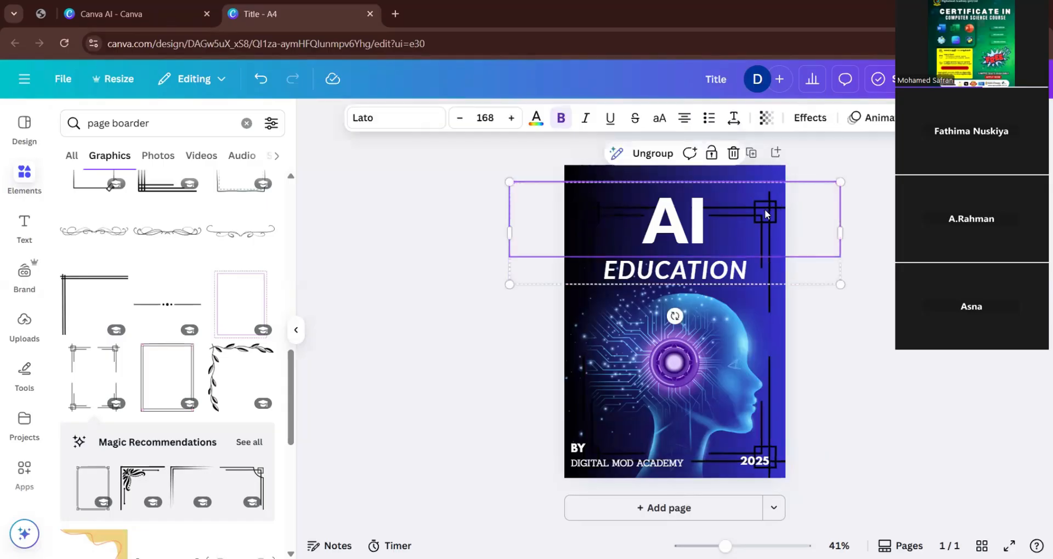
click(801, 346)
click(767, 384)
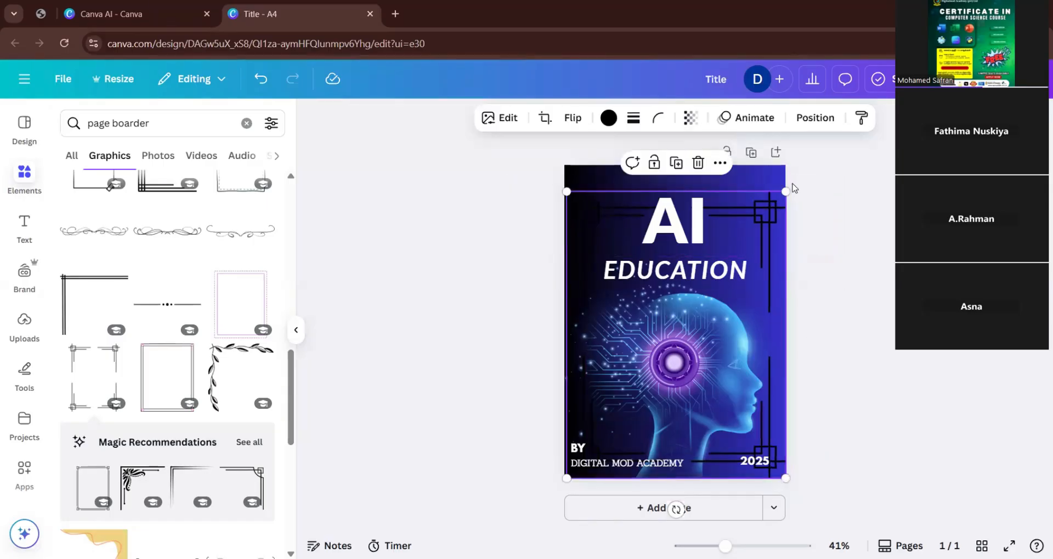
drag(785, 191, 813, 154)
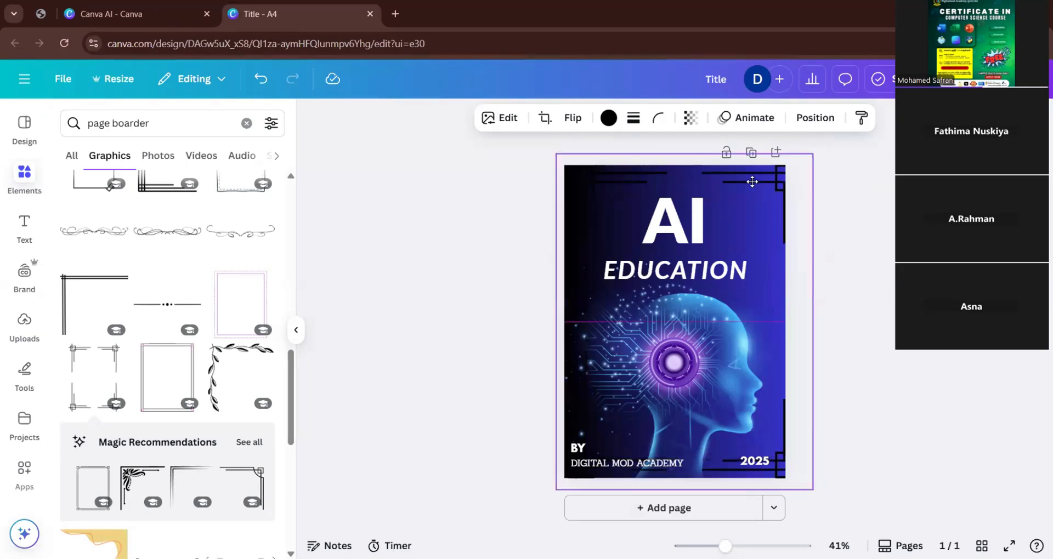
drag(751, 182, 729, 191)
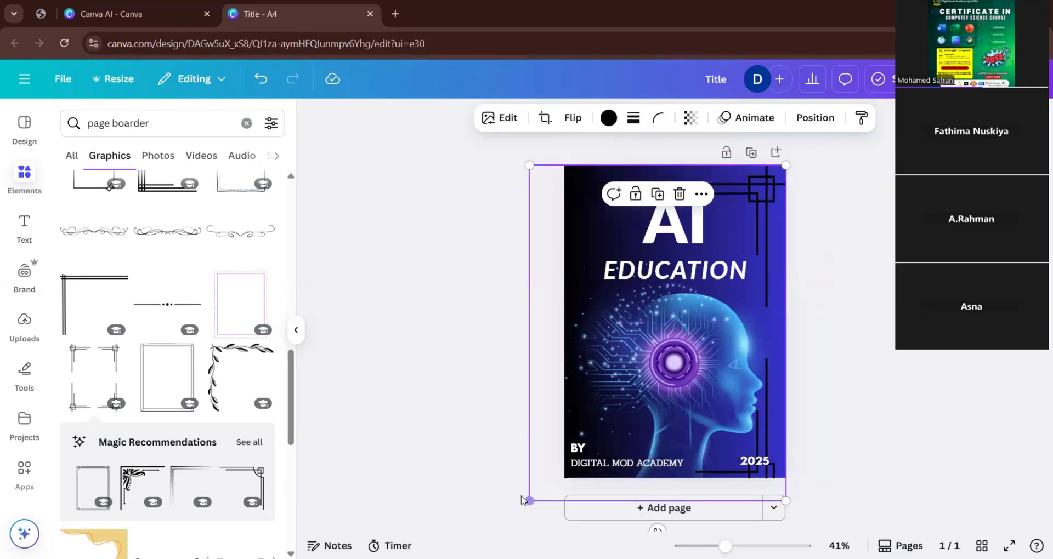
drag(527, 500, 535, 480)
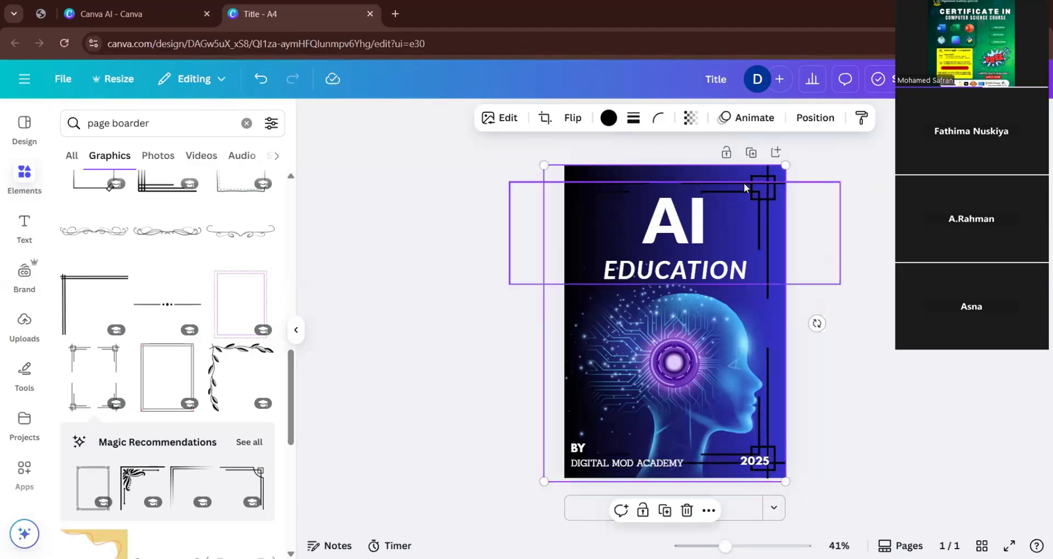
click(608, 118)
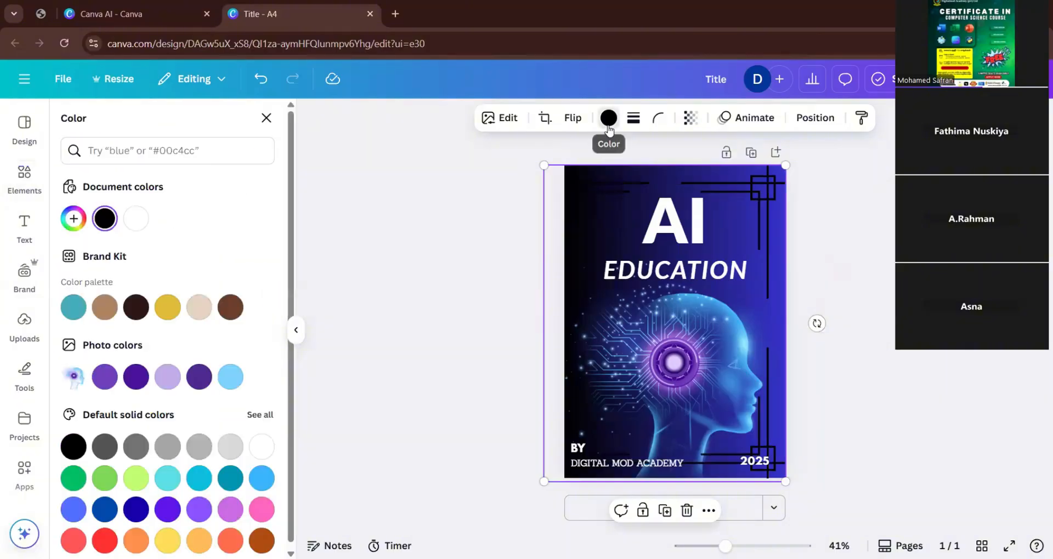
click(134, 219)
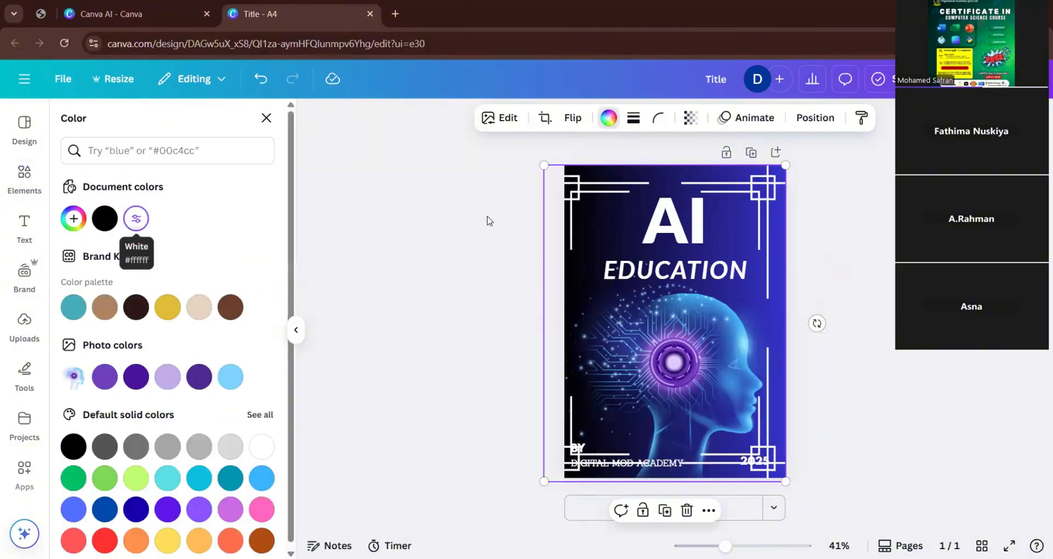
Crop the overhanging left side and lower edge off the white border so it matches the page's edges.
click(543, 118)
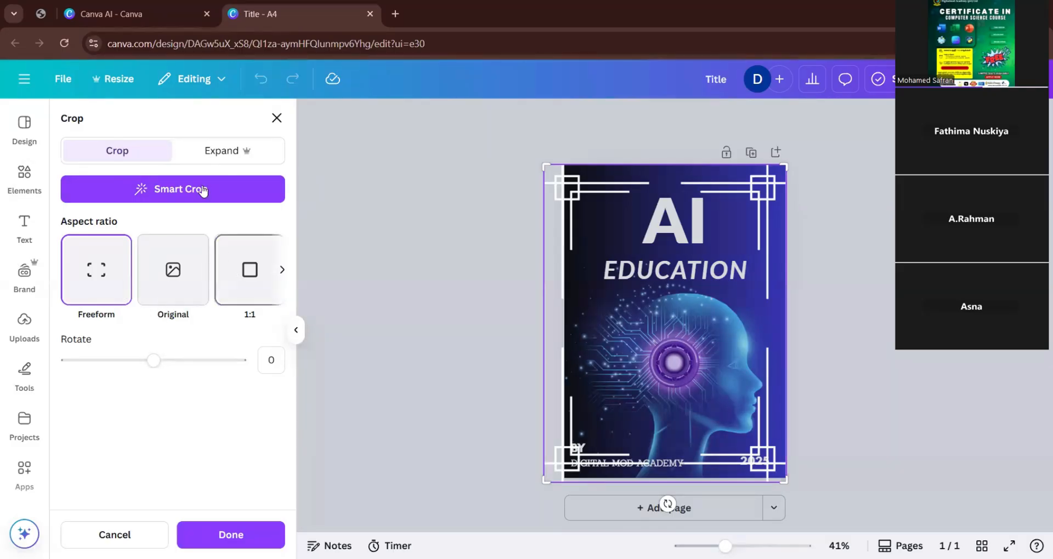
click(214, 149)
click(122, 156)
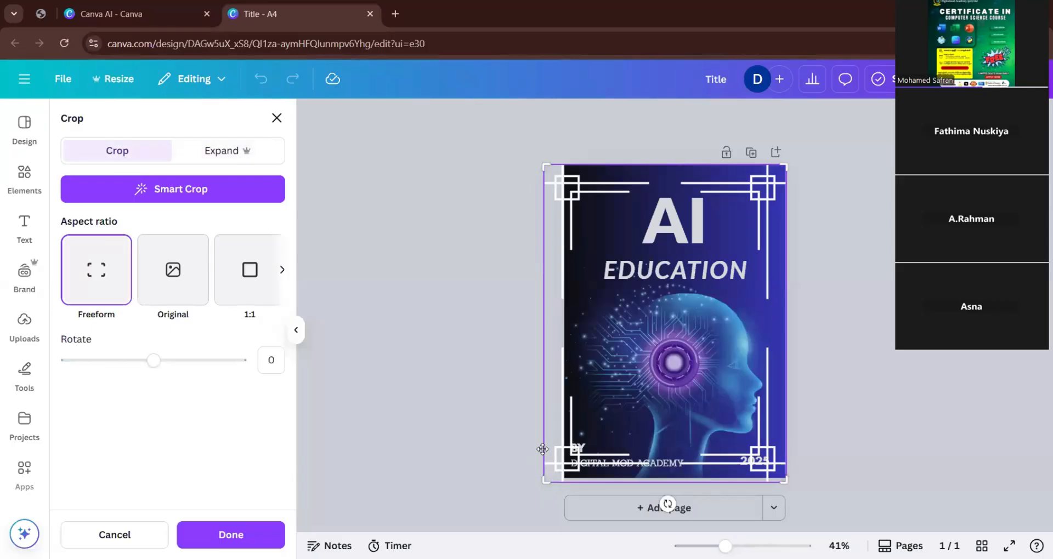
drag(554, 478, 562, 476)
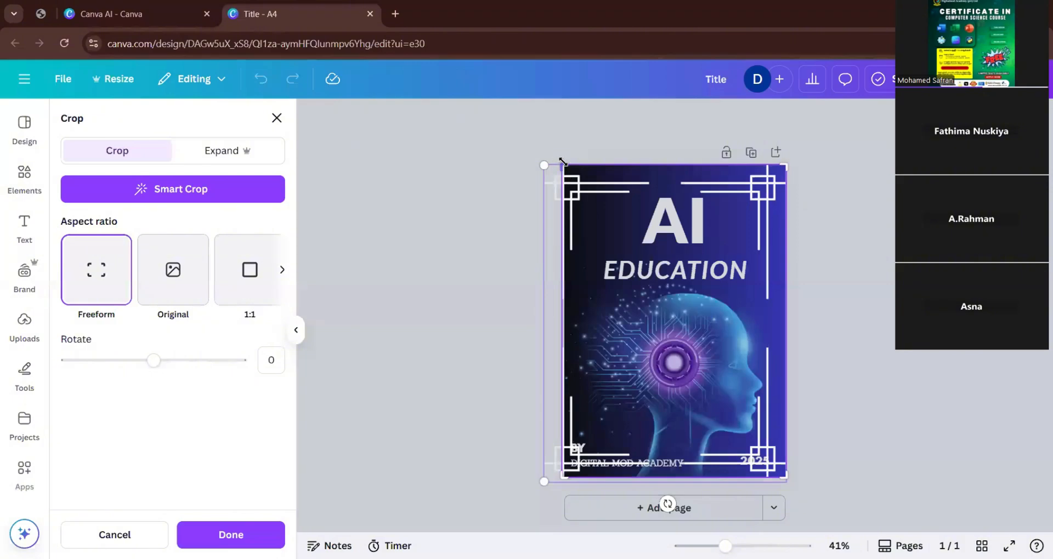
click(563, 179)
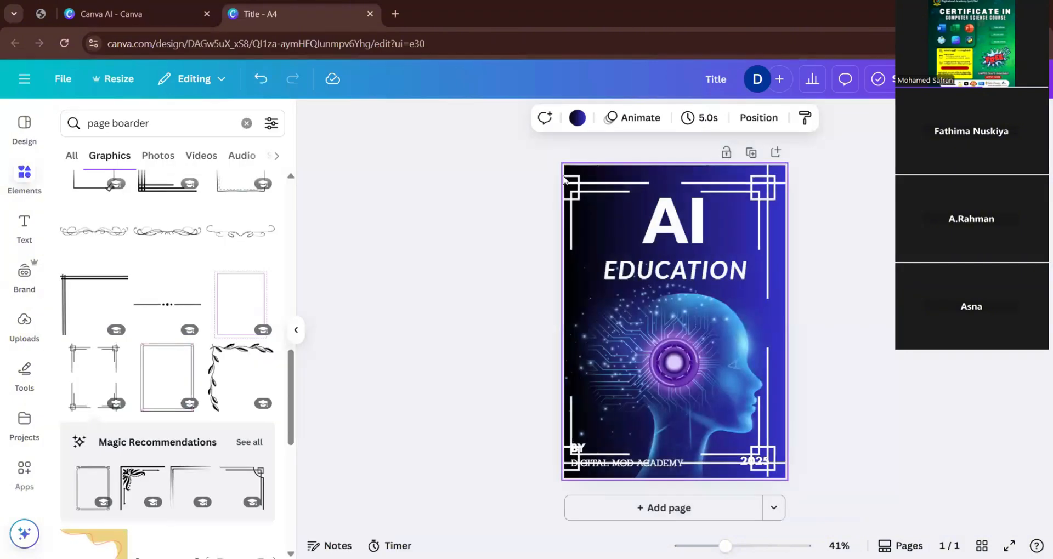
click(428, 263)
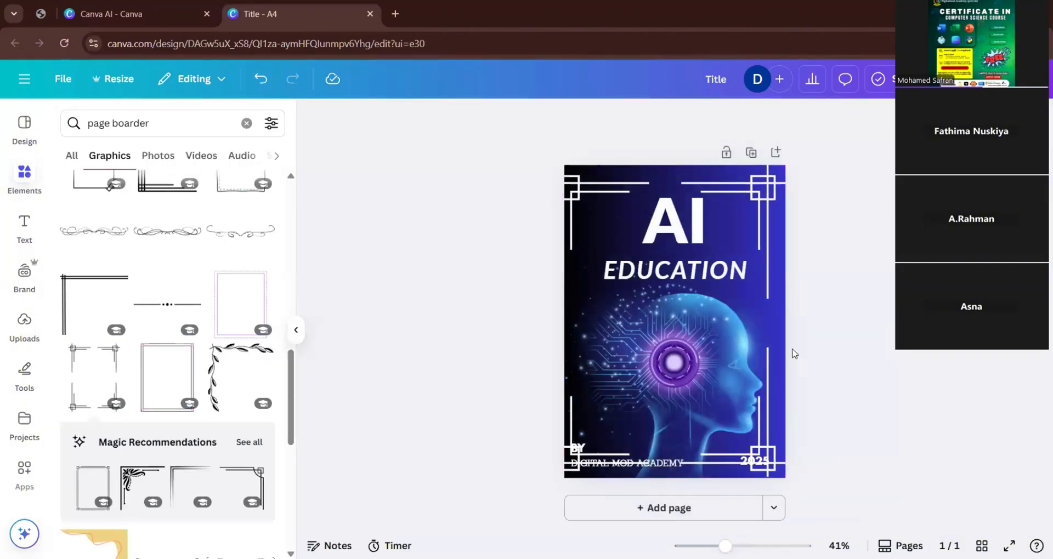
Select the white border frame and delete it from the page.
click(761, 201)
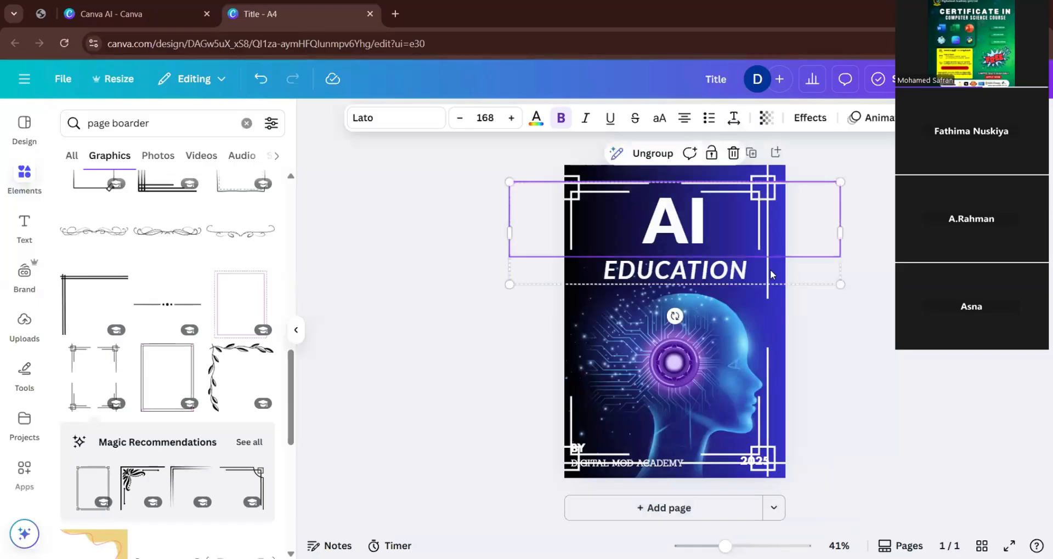
click(765, 377)
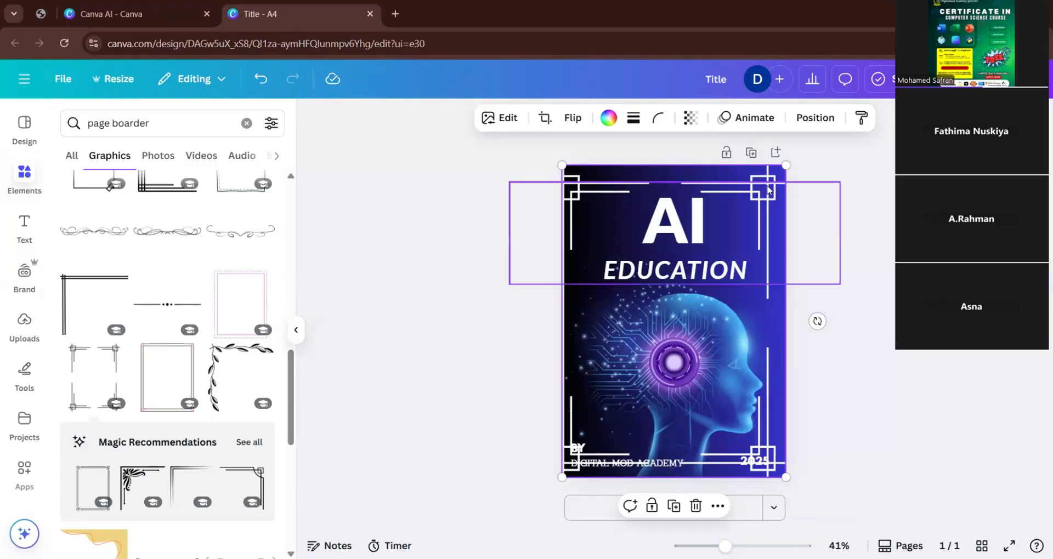
click(771, 225)
click(772, 431)
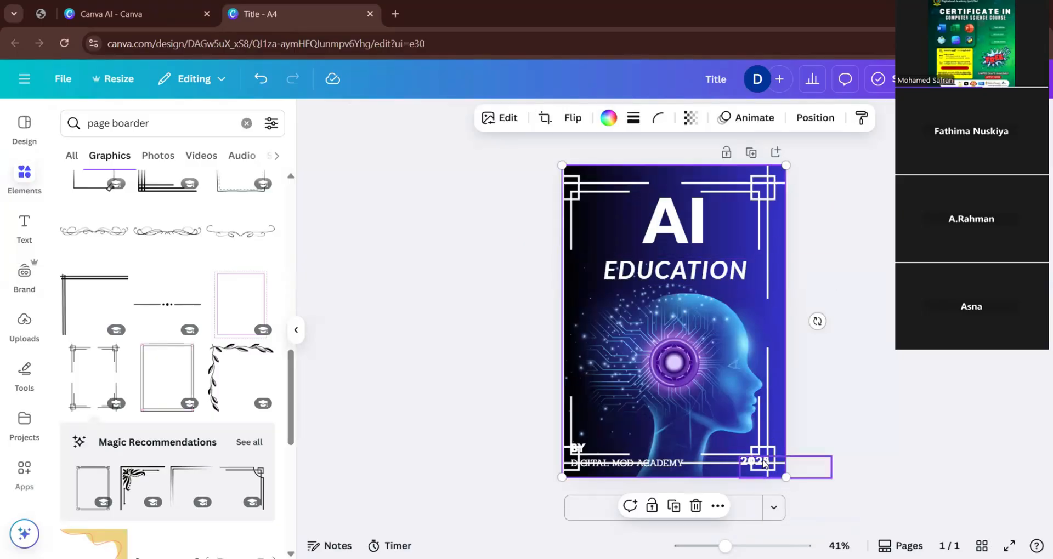
drag(774, 463, 701, 428)
key(Delete)
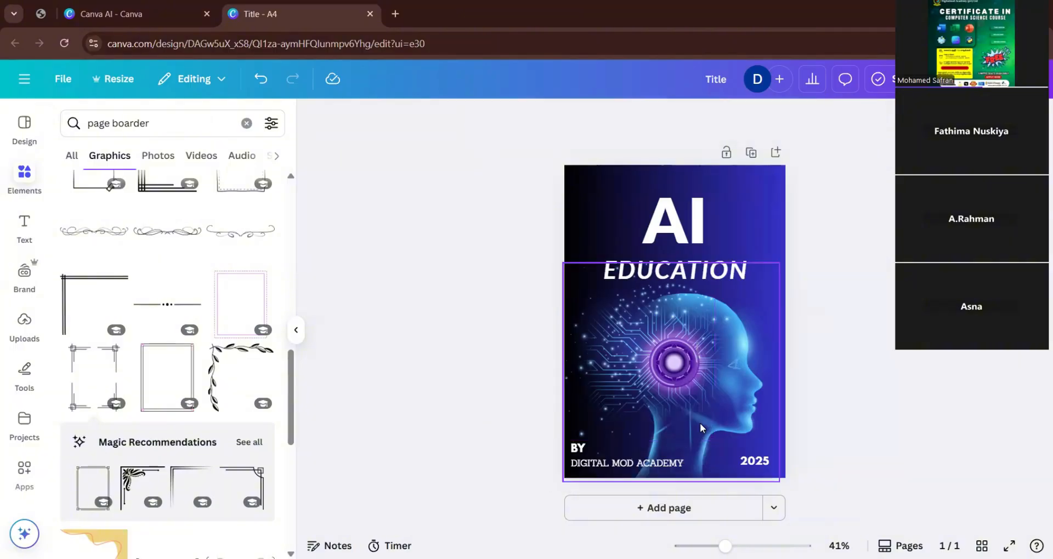
Browse the page border graphics and add the plain black L-shaped line border to the page.
scroll(213, 399, down, 3)
scroll(213, 399, down, 5)
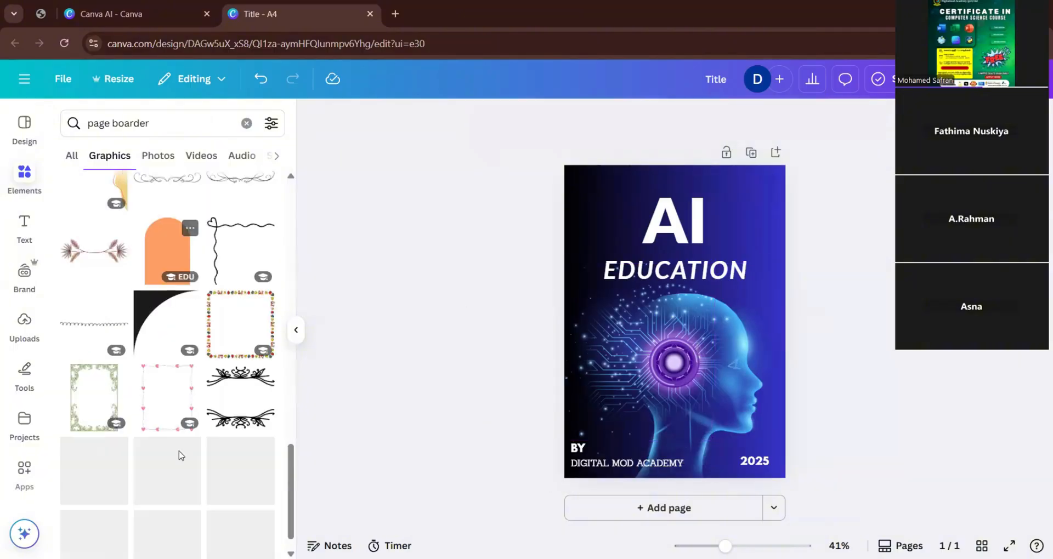
scroll(181, 455, down, 3)
scroll(158, 422, down, 10)
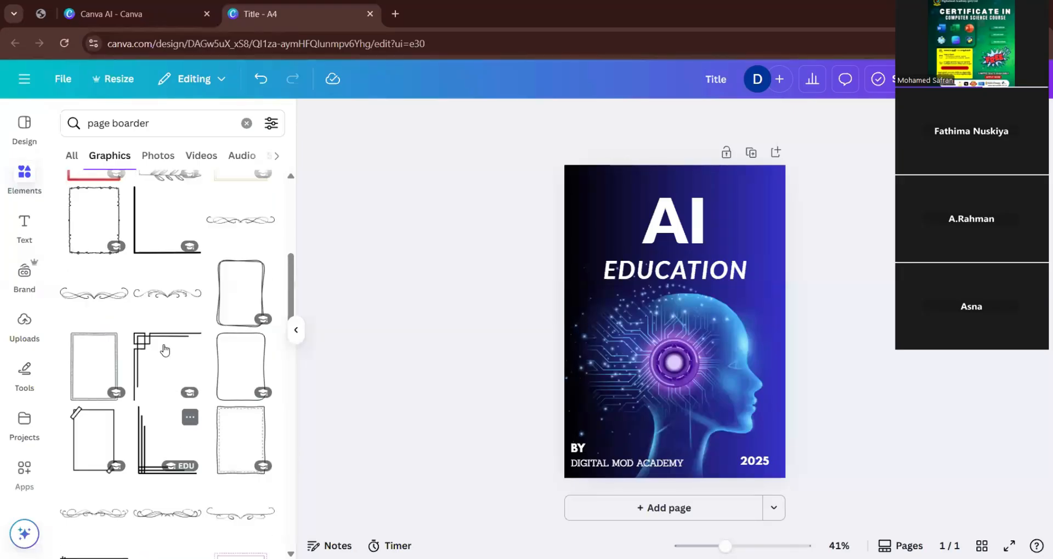
scroll(164, 349, up, 3)
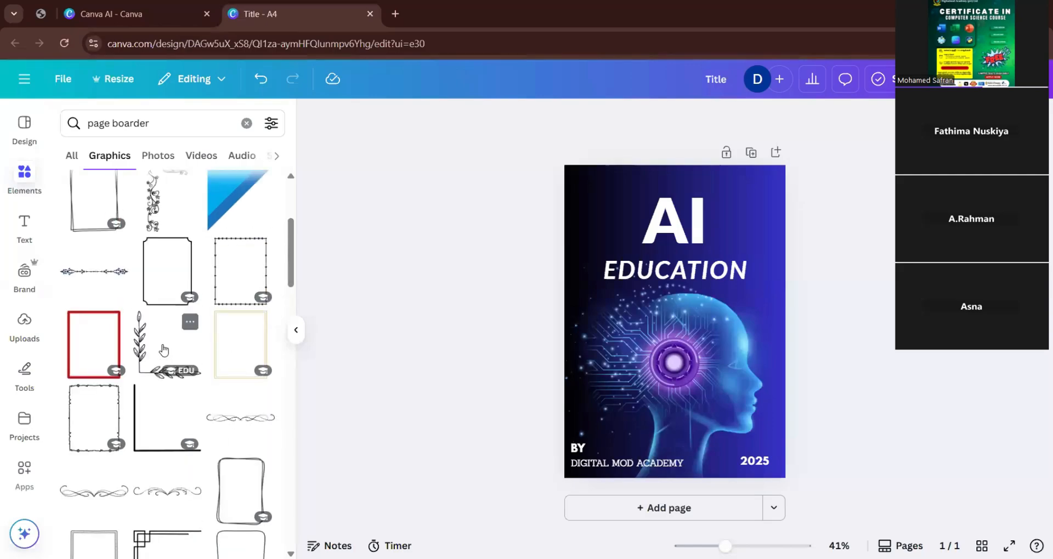
scroll(184, 406, up, 3)
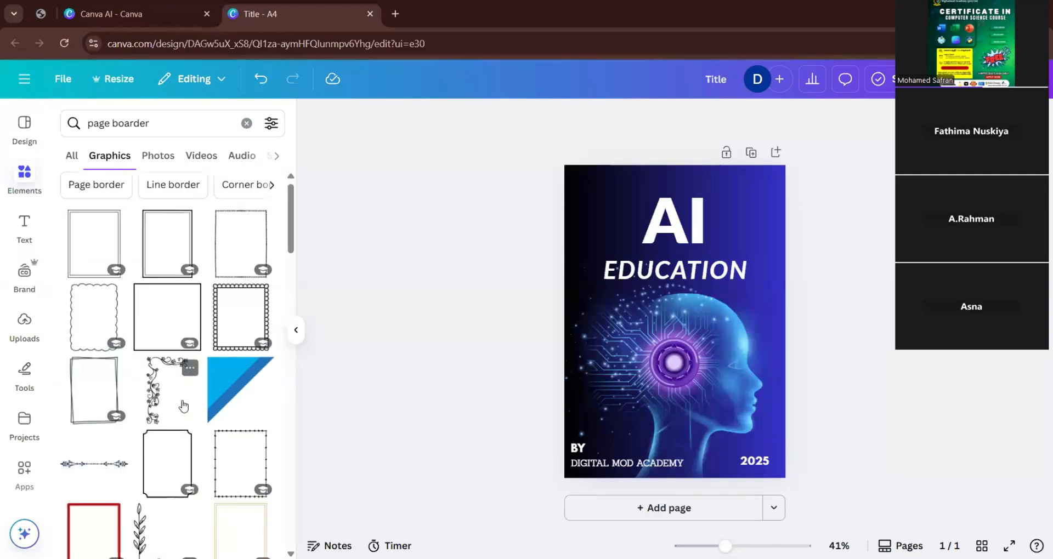
scroll(183, 406, down, 2)
click(152, 480)
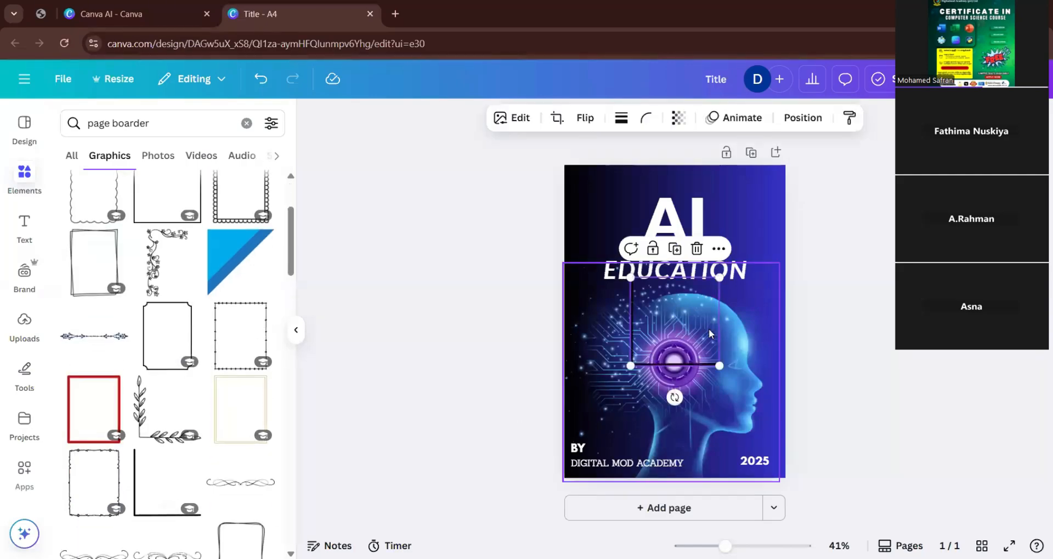
Enlarge the L-shaped border to nearly the page's width, seat it along the page's lower edge and colour it white.
drag(630, 279, 570, 219)
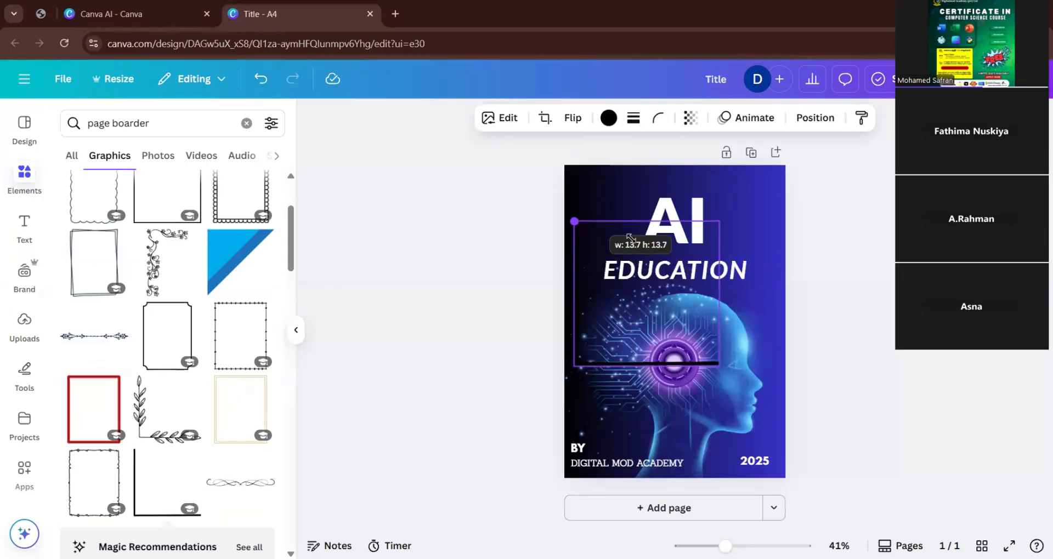
drag(719, 367, 785, 504)
drag(716, 426, 713, 471)
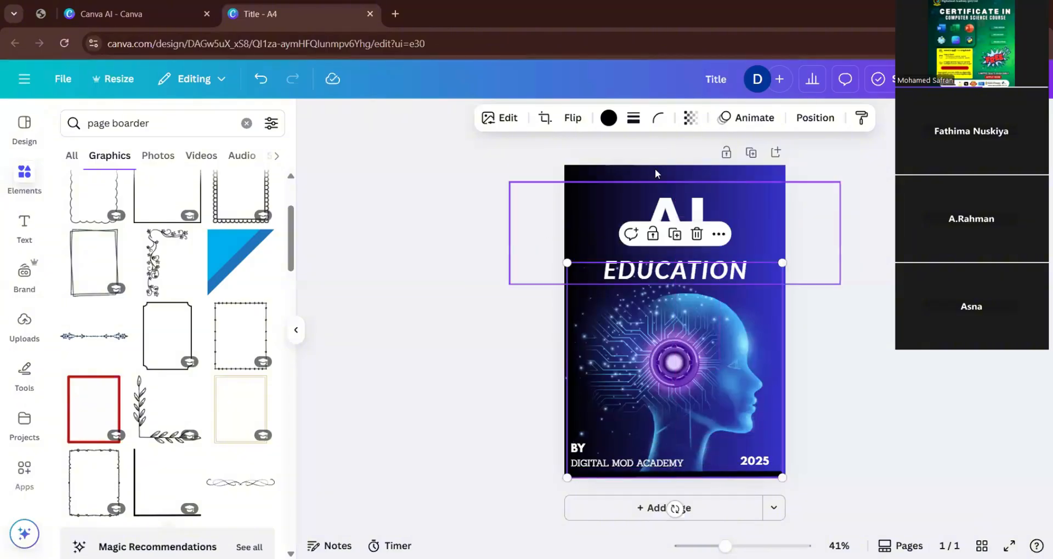
click(608, 118)
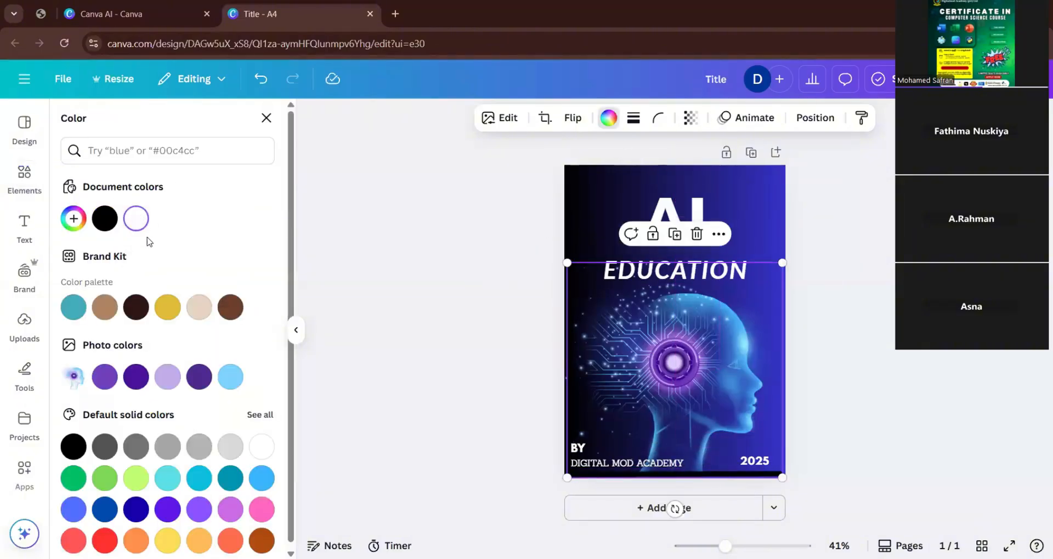
click(138, 220)
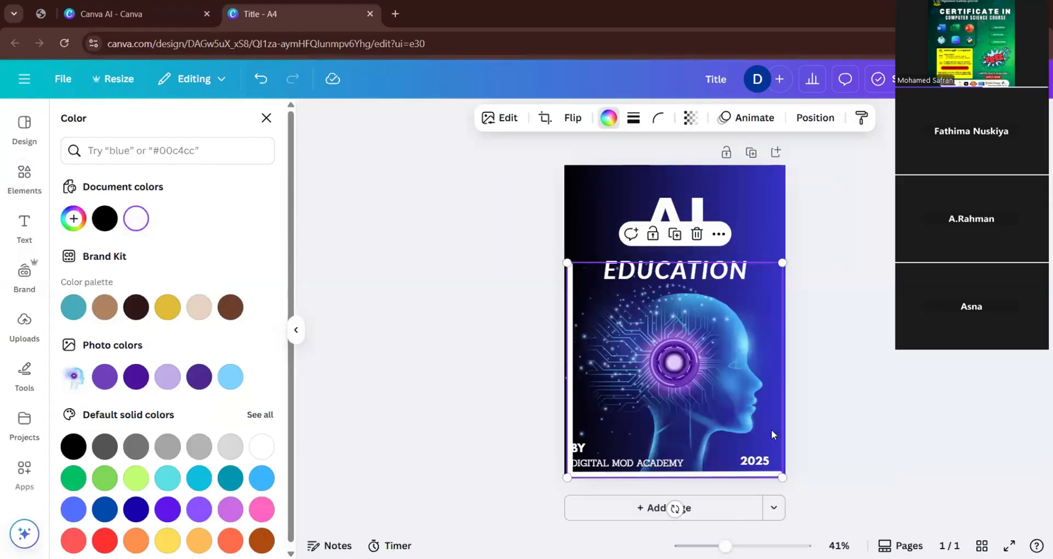
Try a solid stroke of weight 4 on the L-shaped border and undo it.
click(634, 118)
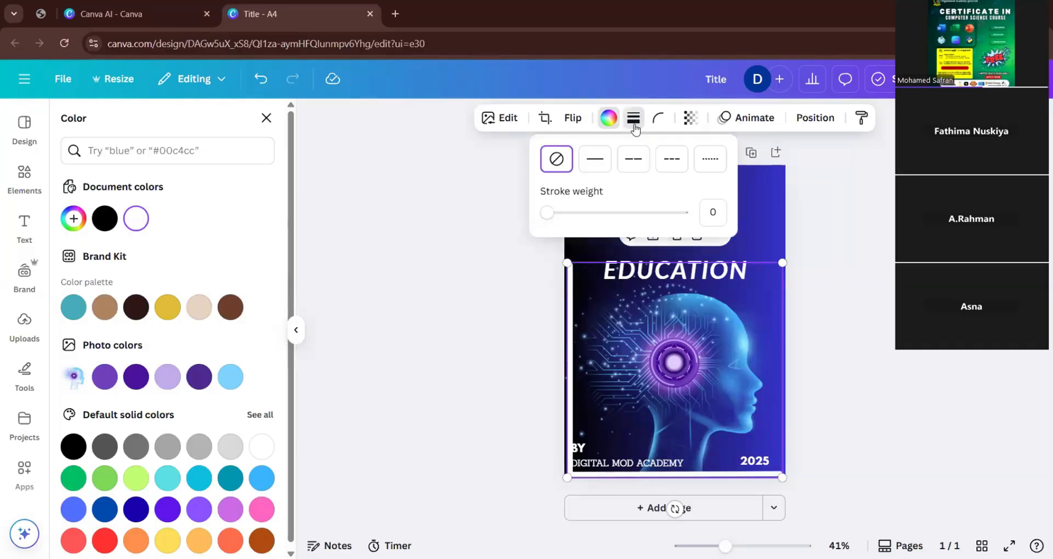
click(595, 159)
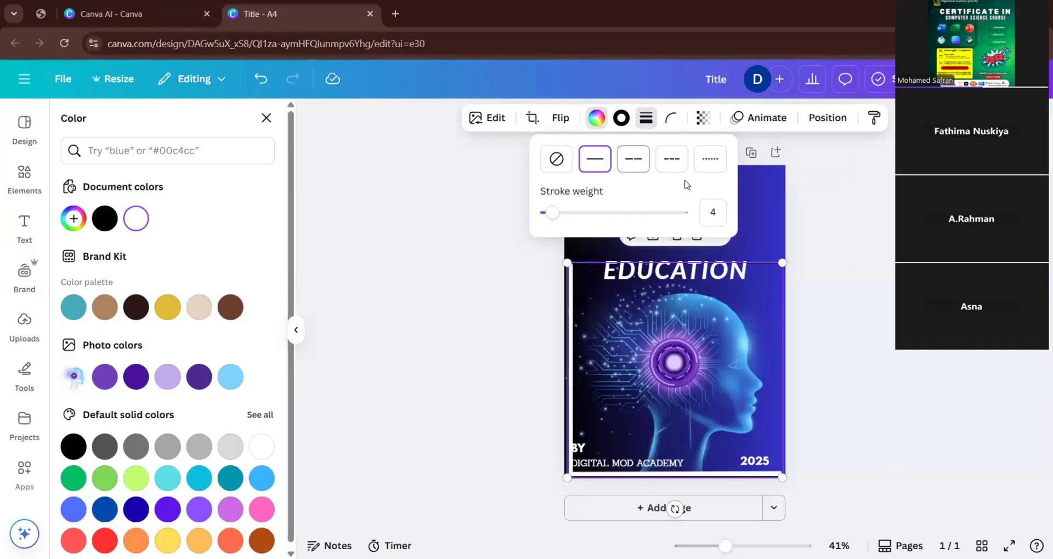
key(ctrl+z)
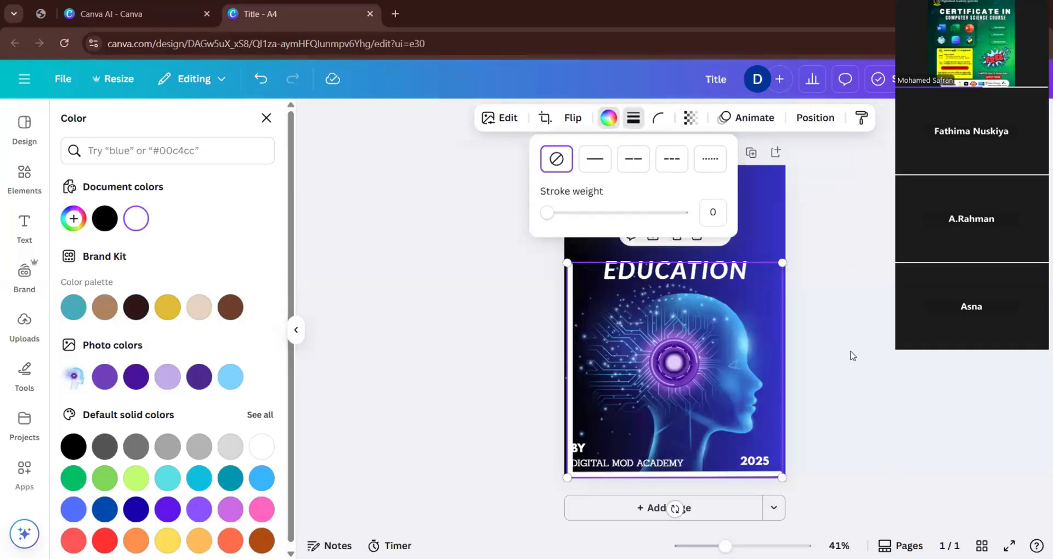
click(852, 357)
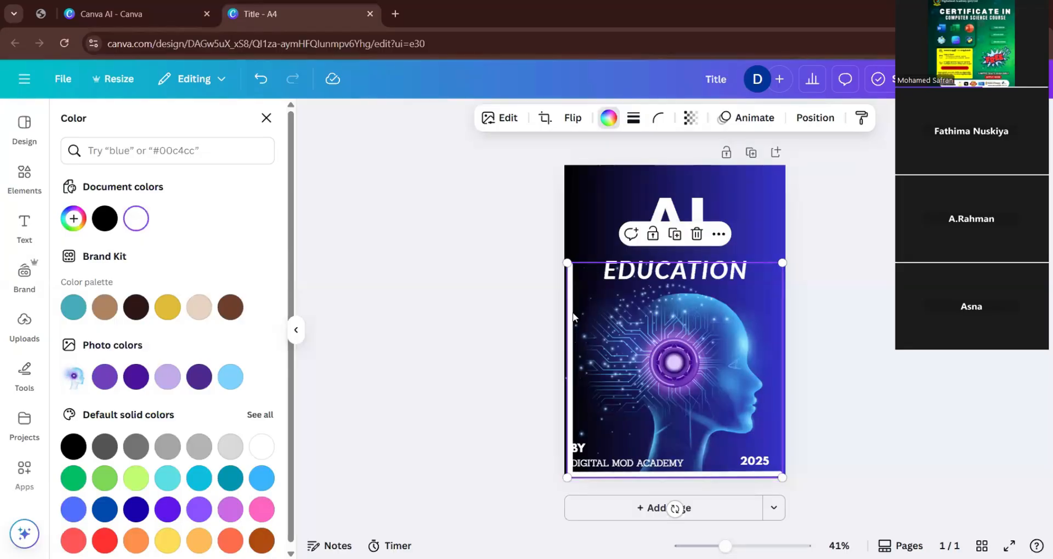
Nudge the white L-shaped border up and sideways so it fits inside the page's lower-left corner.
key(Up)
key(Up)
key(Up)
key(Up)
key(Up)
key(Left)
key(Left)
key(Left)
key(Left)
key(Left)
key(Left)
key(Left)
key(Left)
key(Left)
key(Left)
key(Left)
key(Left)
key(Left)
key(Left)
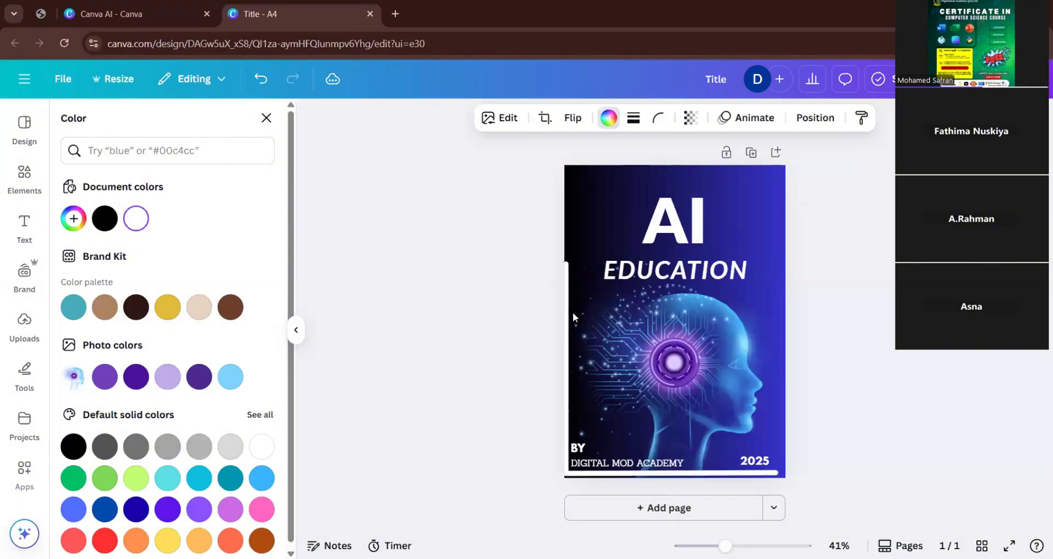
key(Right)
key(Right)
key(Right)
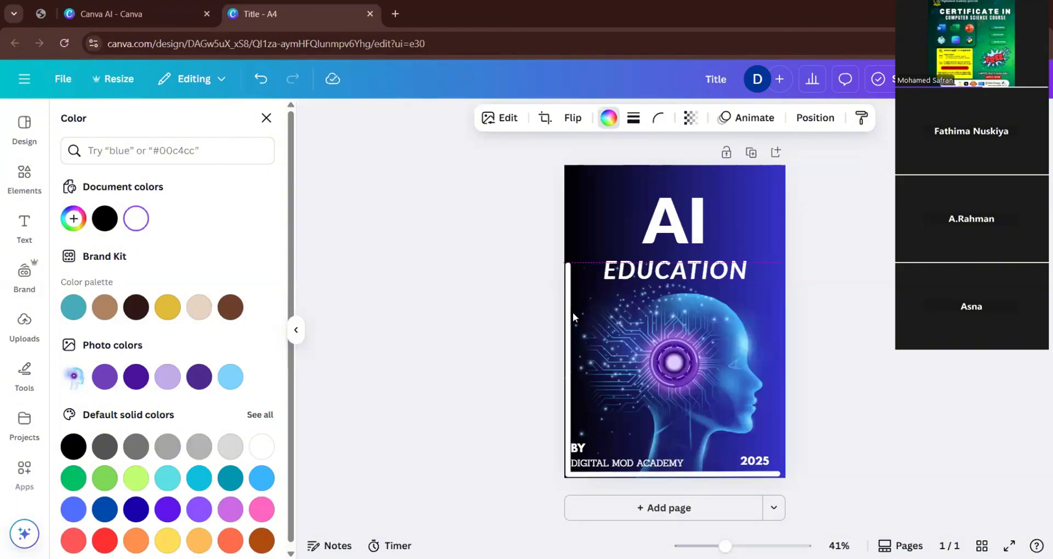
Nudge the academy credit text group right, clear of the white border, and clear the "page boarder" elements search.
click(599, 459)
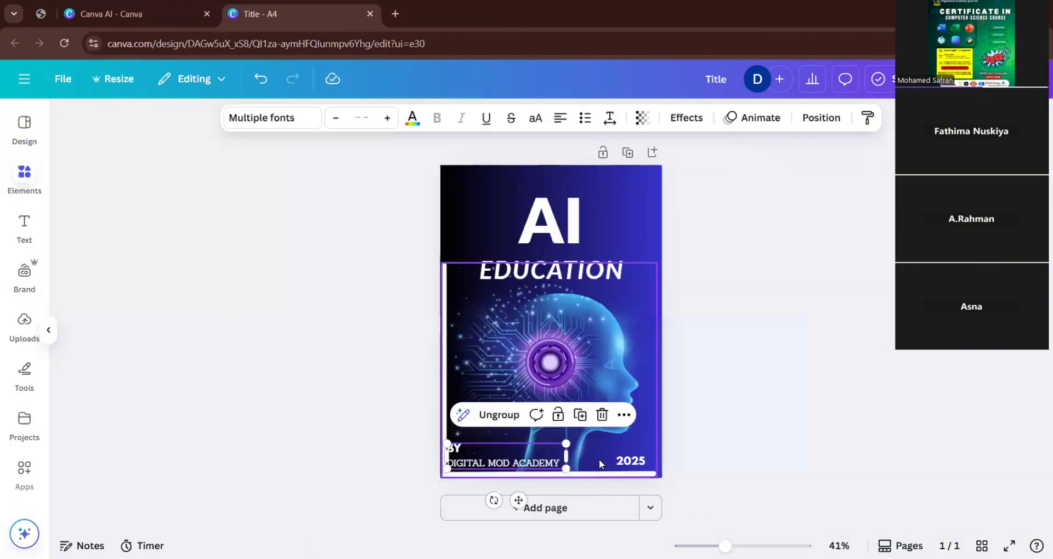
key(Right)
key(Right)
key(Right)
key(Right)
key(Right)
key(Right)
key(Right)
key(Right)
key(Right)
key(Right)
key(Right)
key(Right)
key(Right)
key(Right)
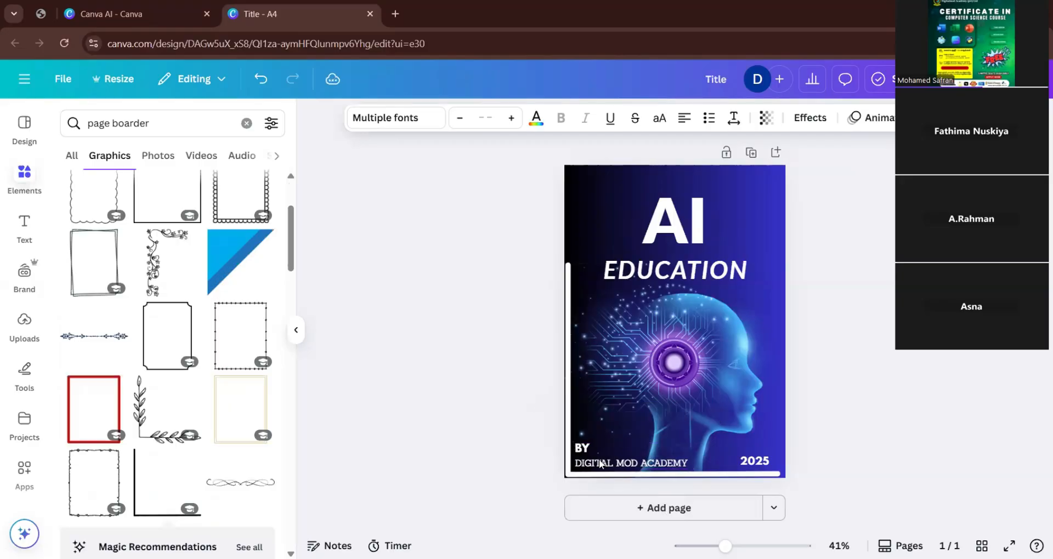
click(434, 334)
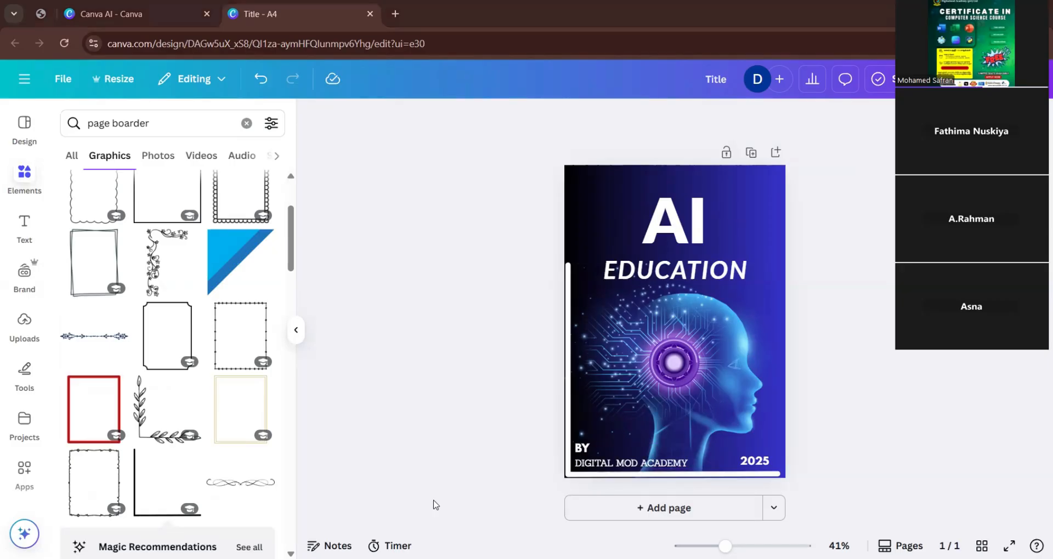
click(247, 123)
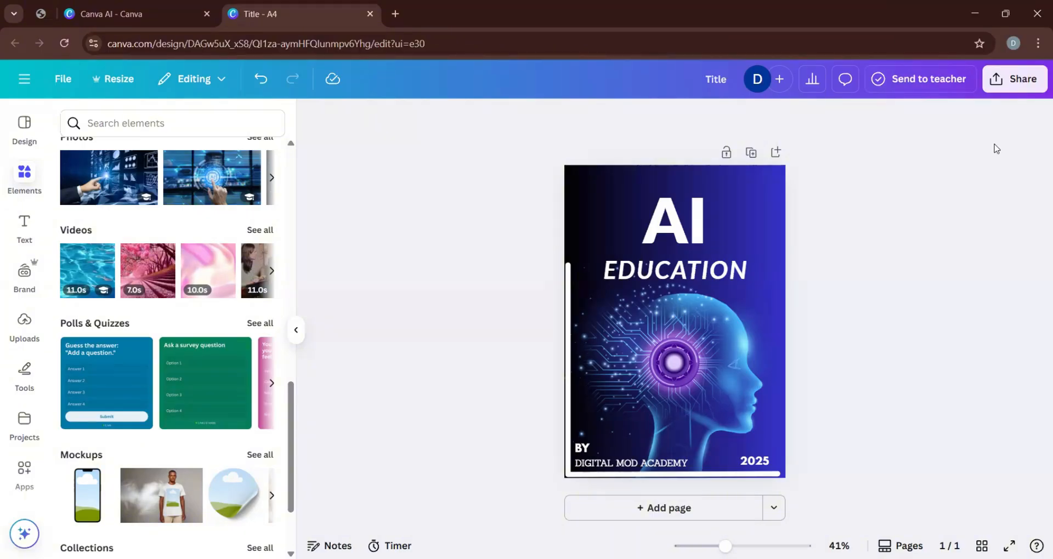
Download the page as a JPG and open the newly downloaded image.
click(1002, 82)
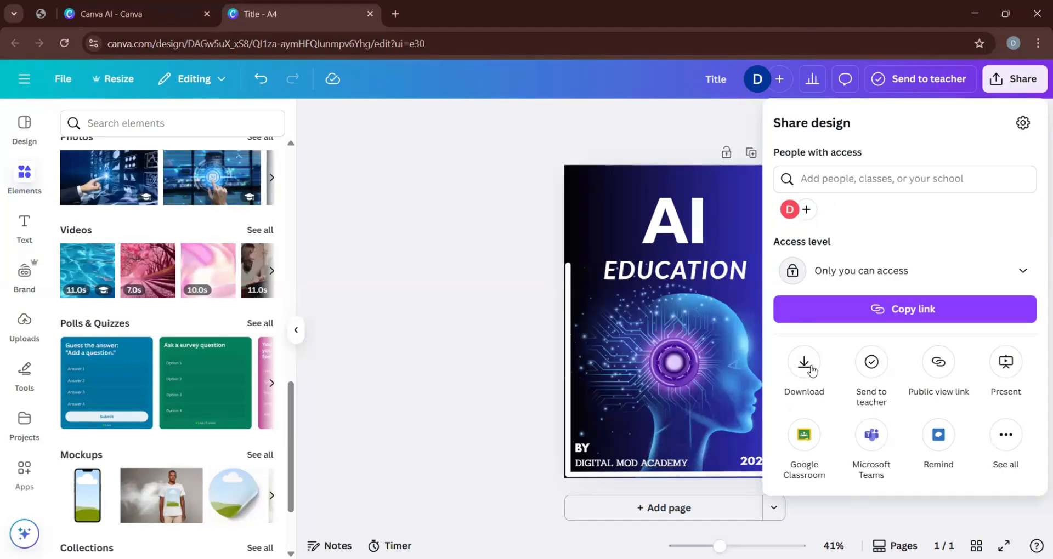
click(805, 363)
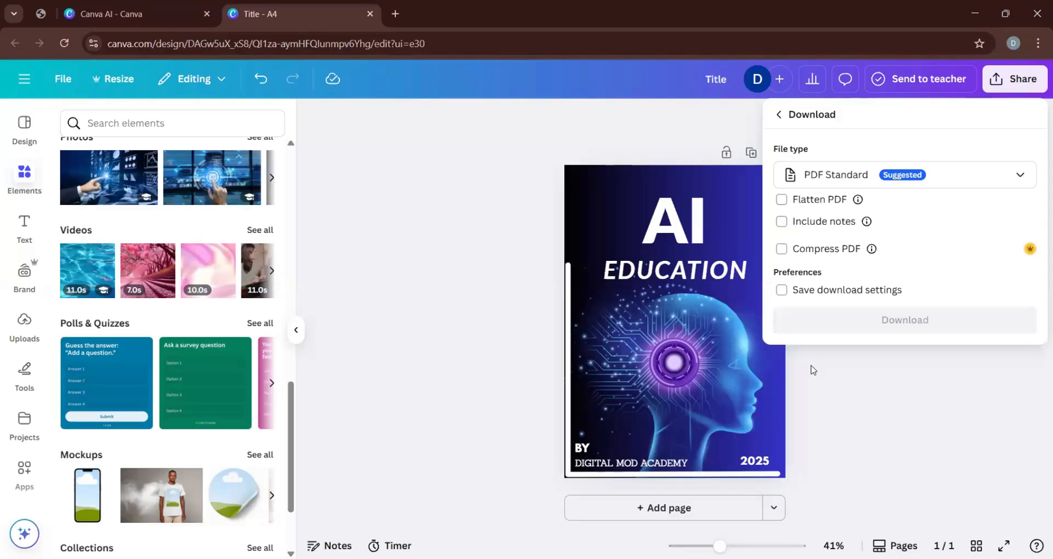
click(824, 183)
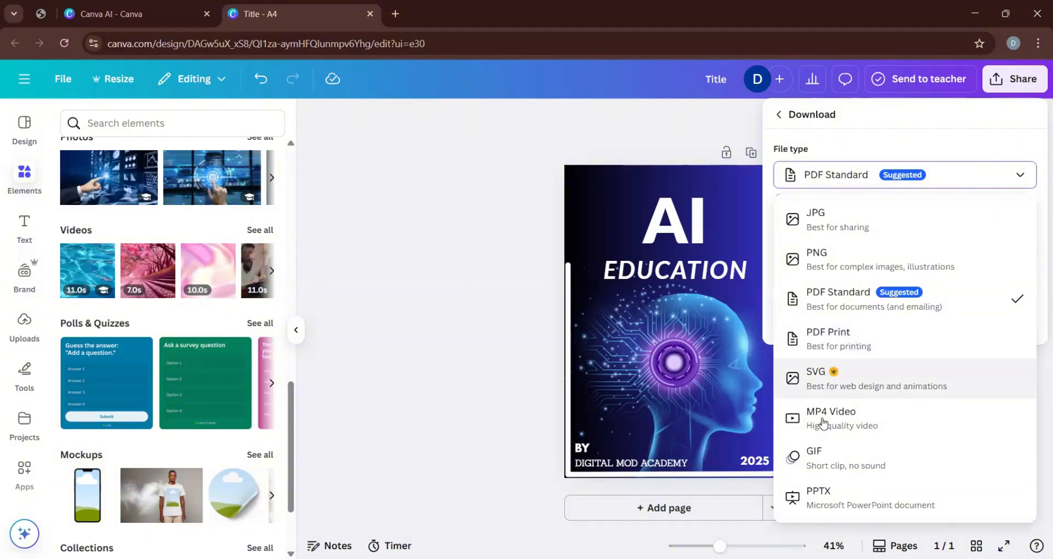
click(834, 227)
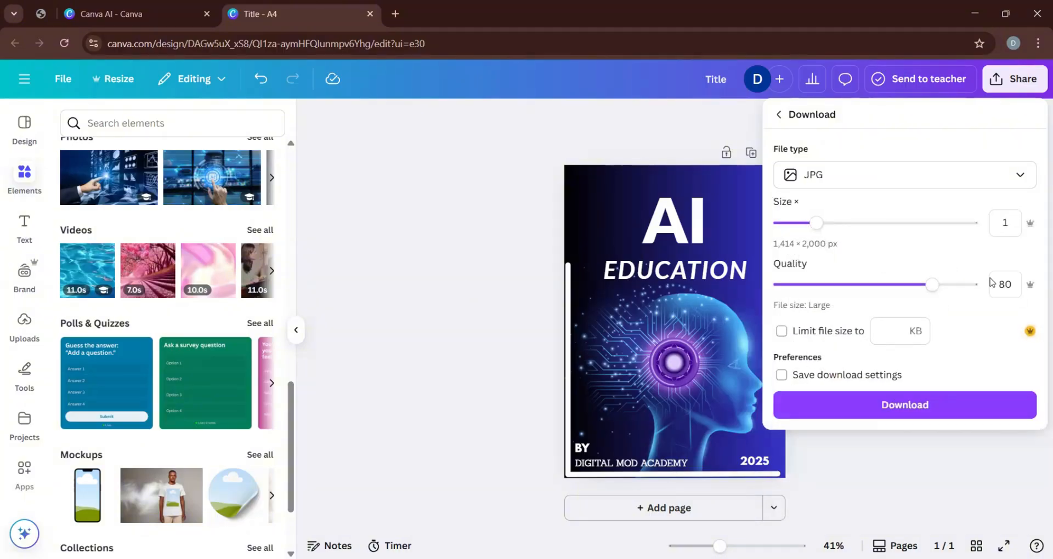
click(917, 414)
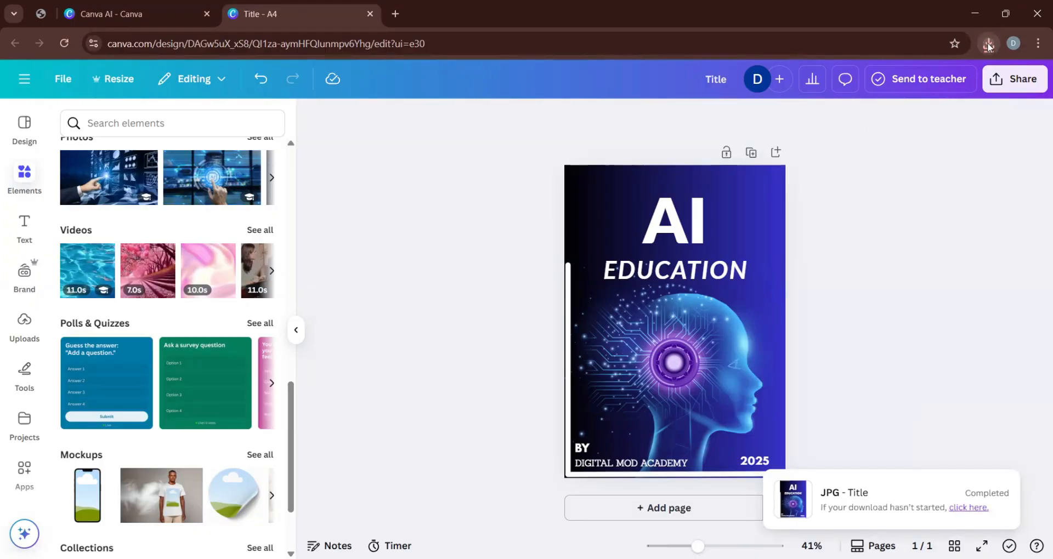
click(987, 44)
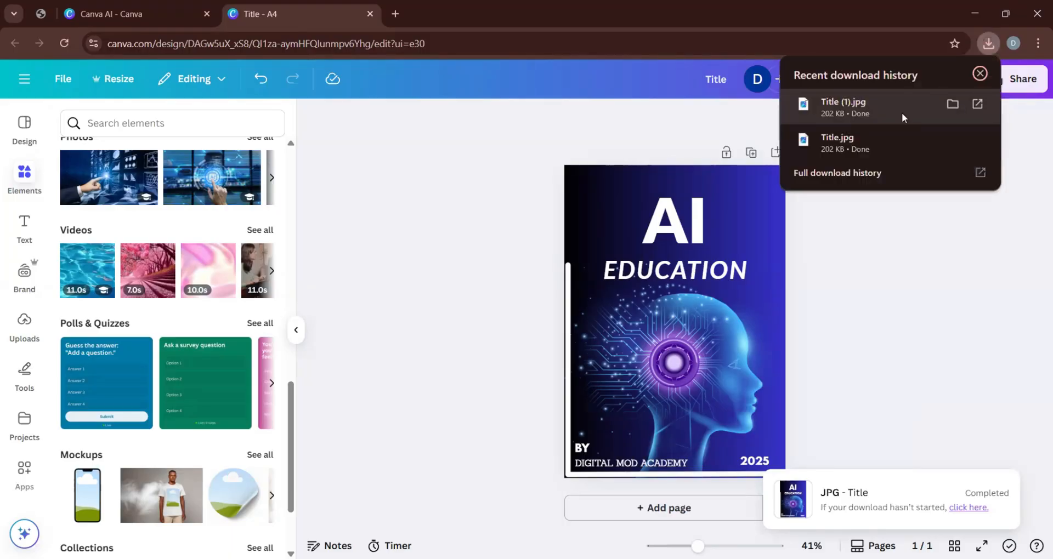
click(901, 113)
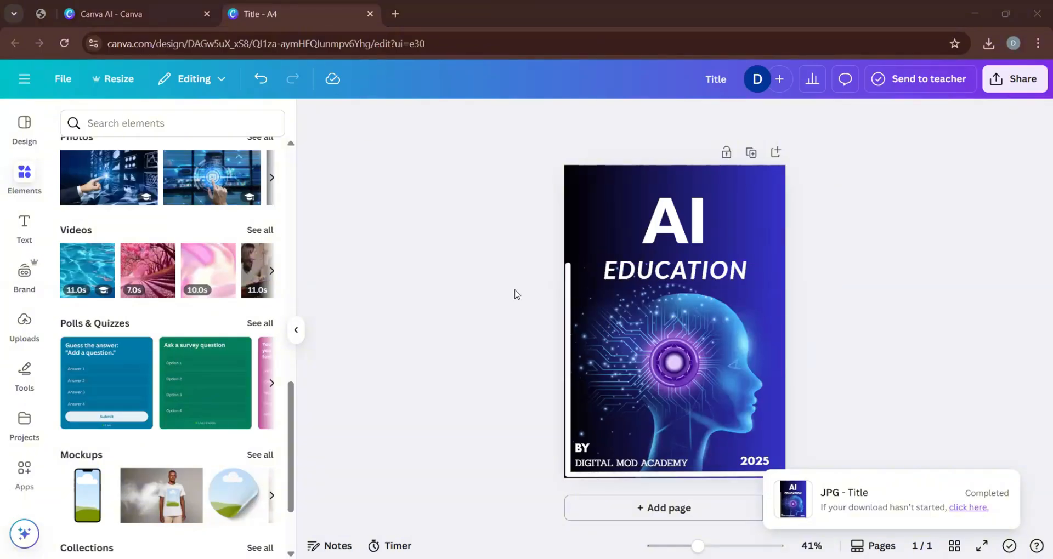
Delete the white L-shaped border from the page and download the borderless design as a JPG.
click(568, 317)
key(Escape)
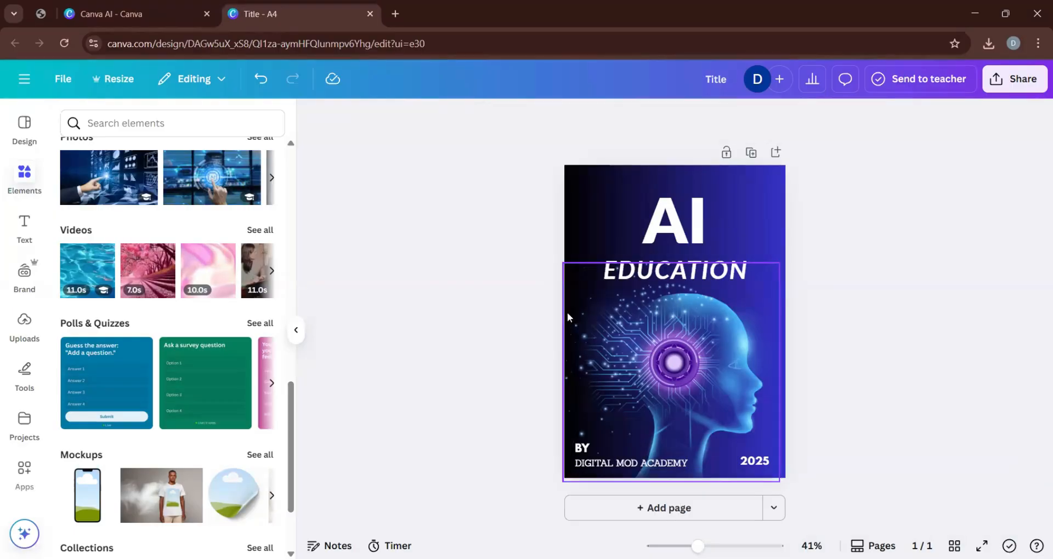
click(1008, 81)
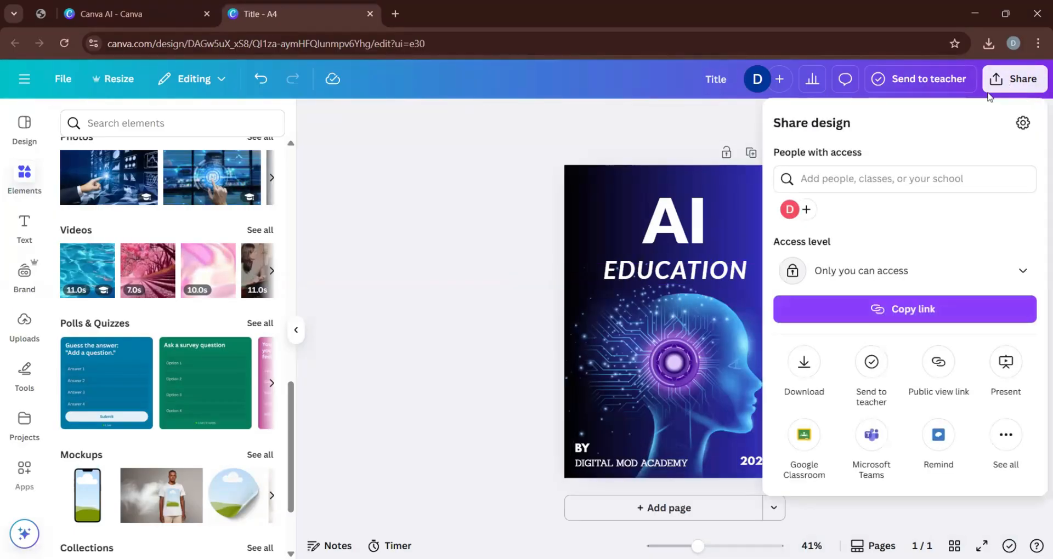
click(804, 363)
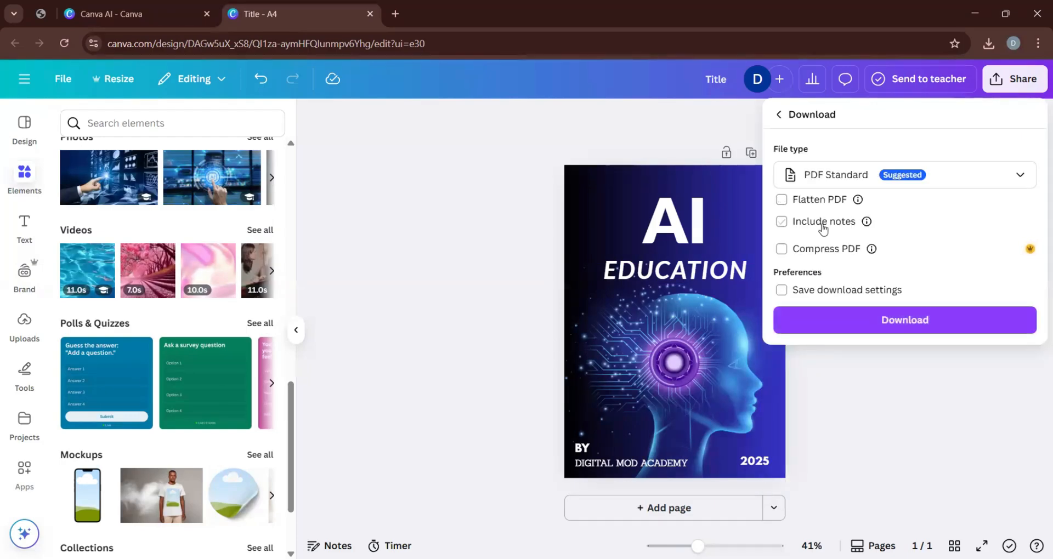
click(932, 183)
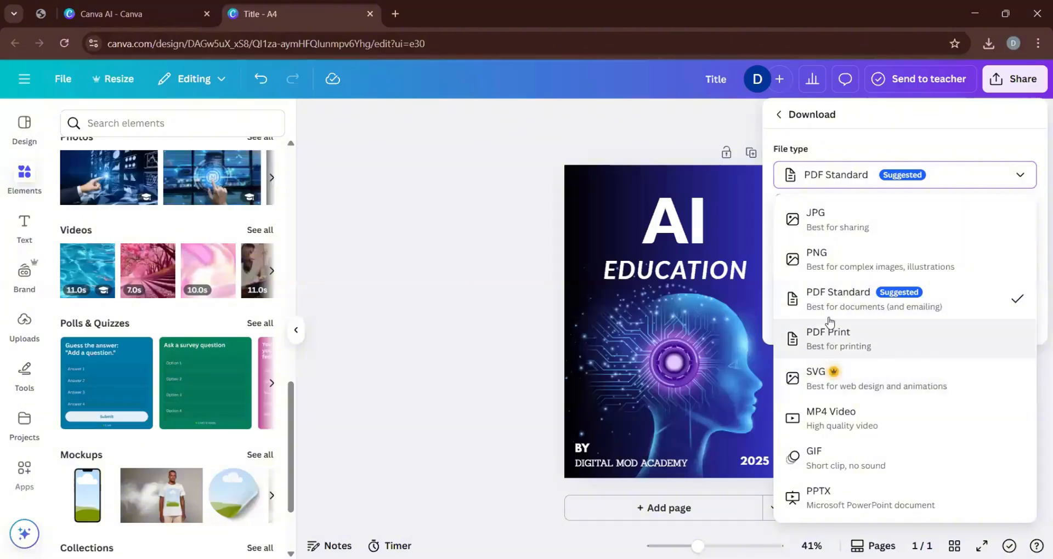
click(846, 220)
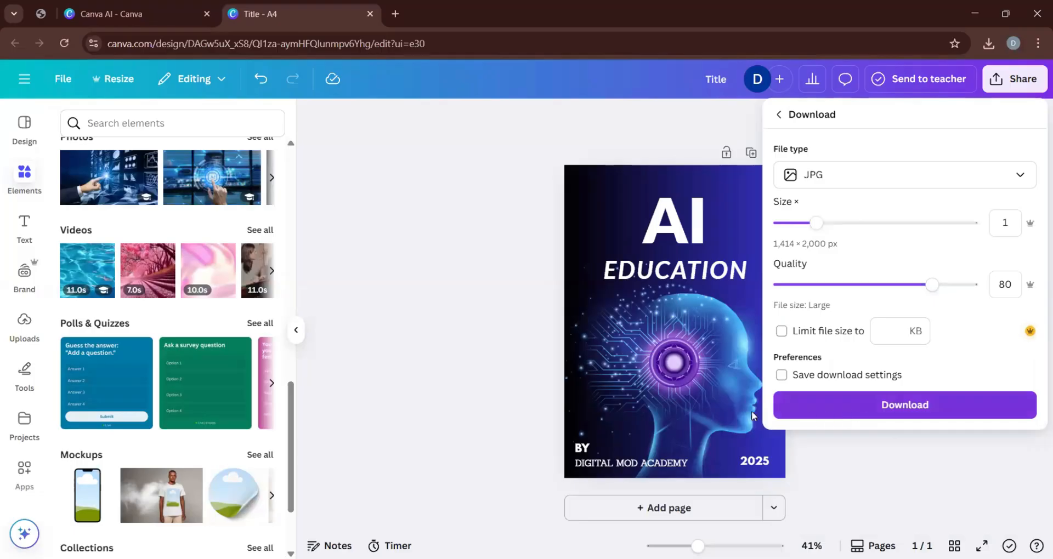
click(854, 412)
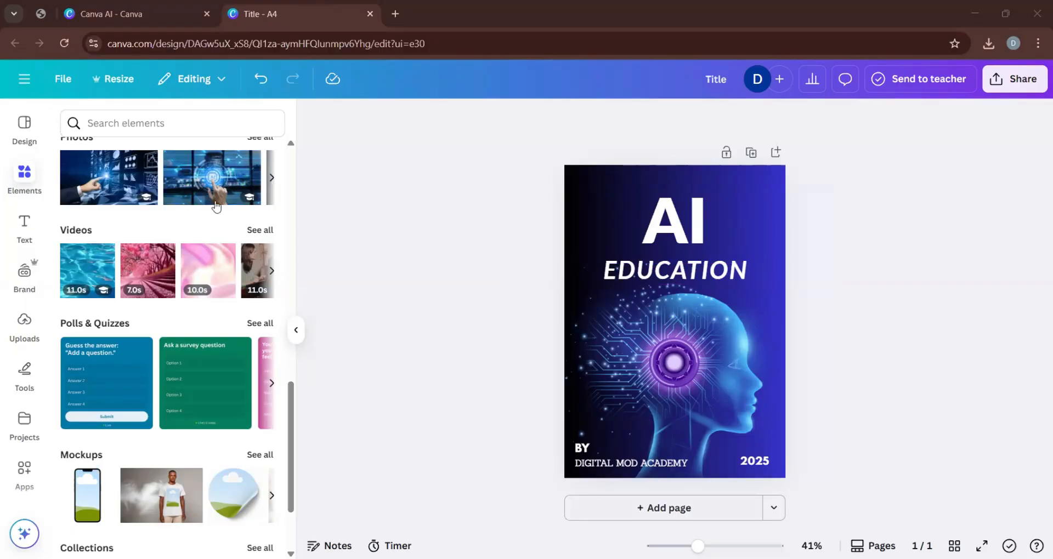
Show the A4 design templates from the beginning of the list.
click(24, 130)
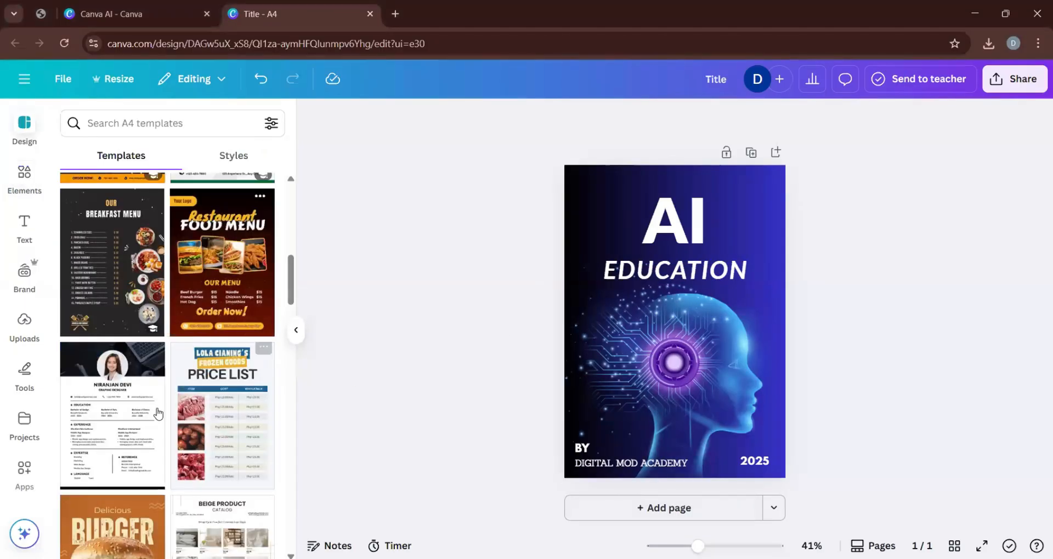
scroll(158, 414, up, 3)
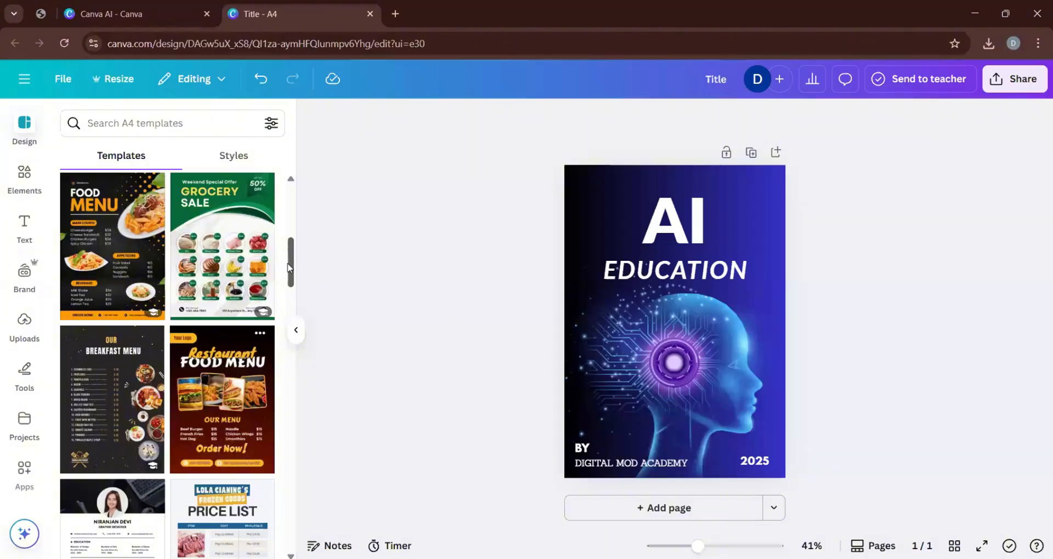
drag(287, 267, 327, 174)
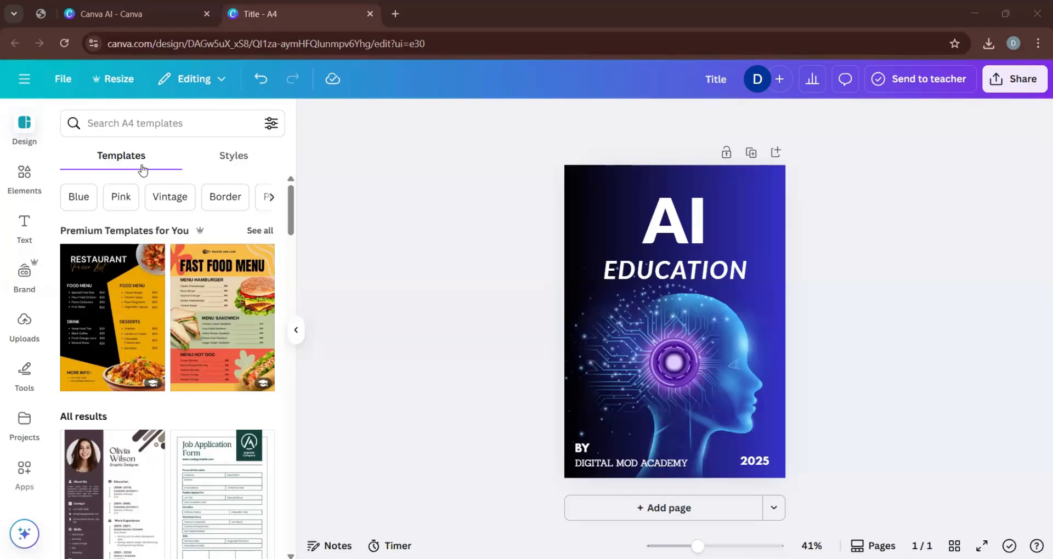
Search the A4 templates for "wedding card invitation".
click(133, 124)
text(wedding )
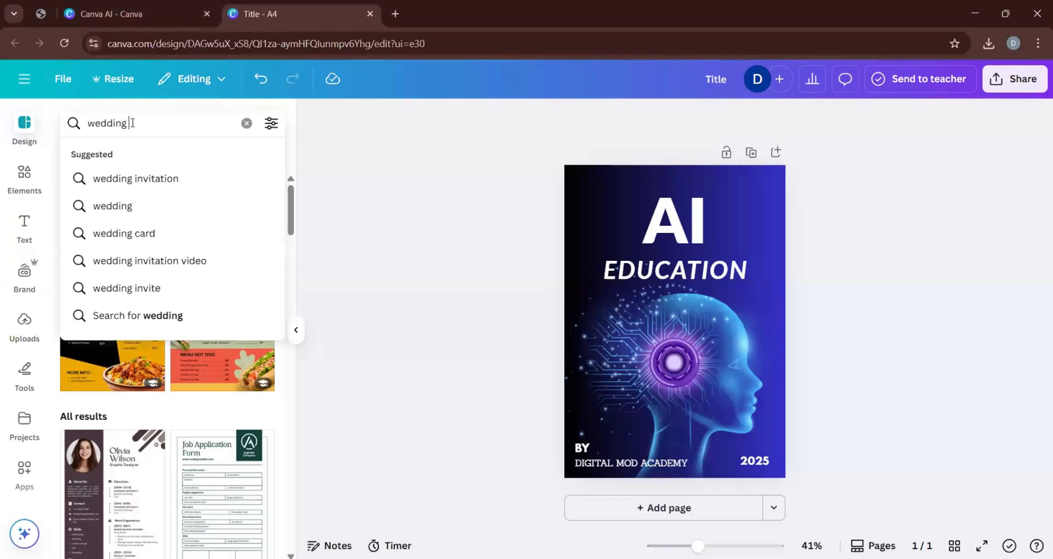
text(card)
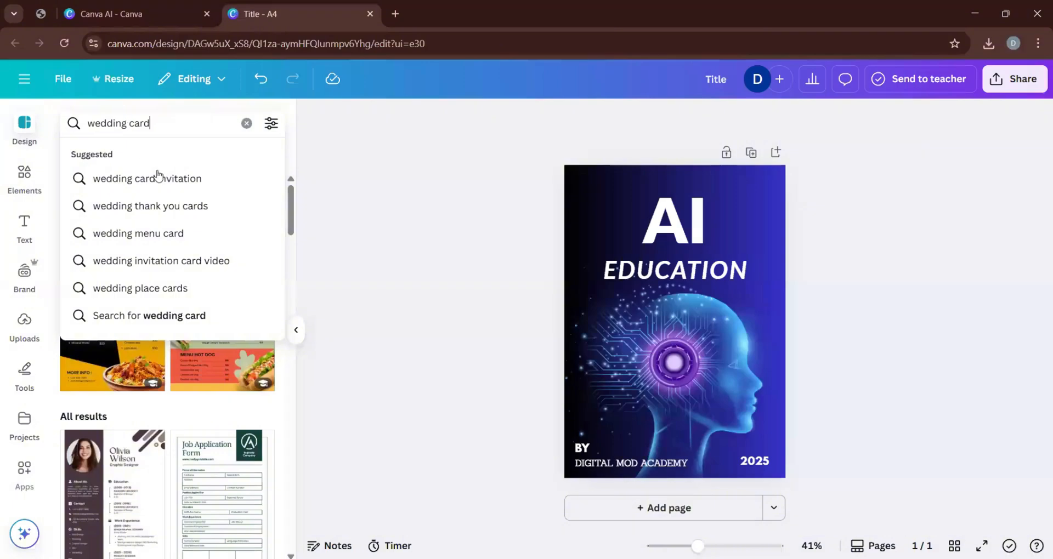
click(165, 179)
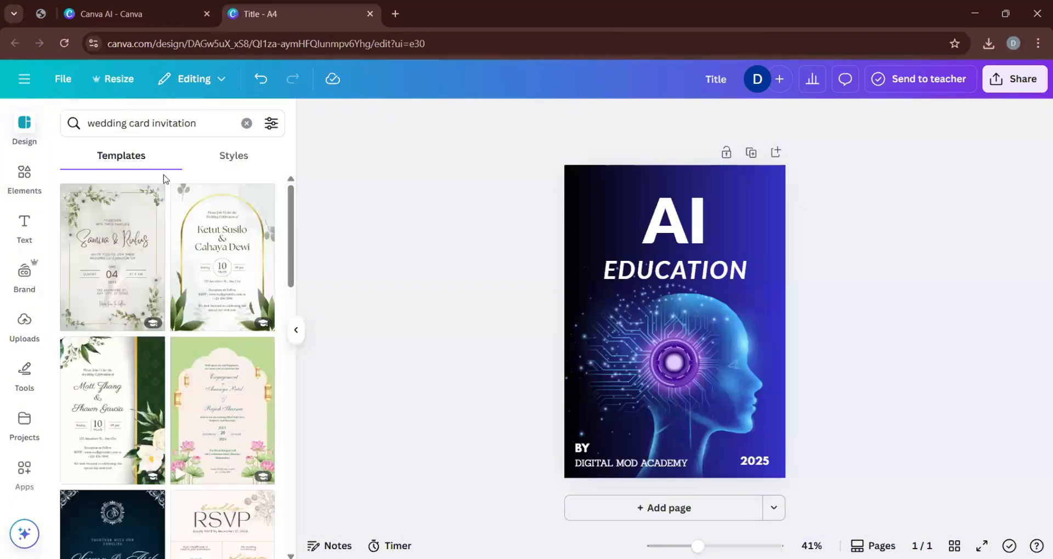
Browse the wedding invitation results and add the Green and White Floral Wedding Invitation A4 template as a new page.
scroll(164, 422, down, 10)
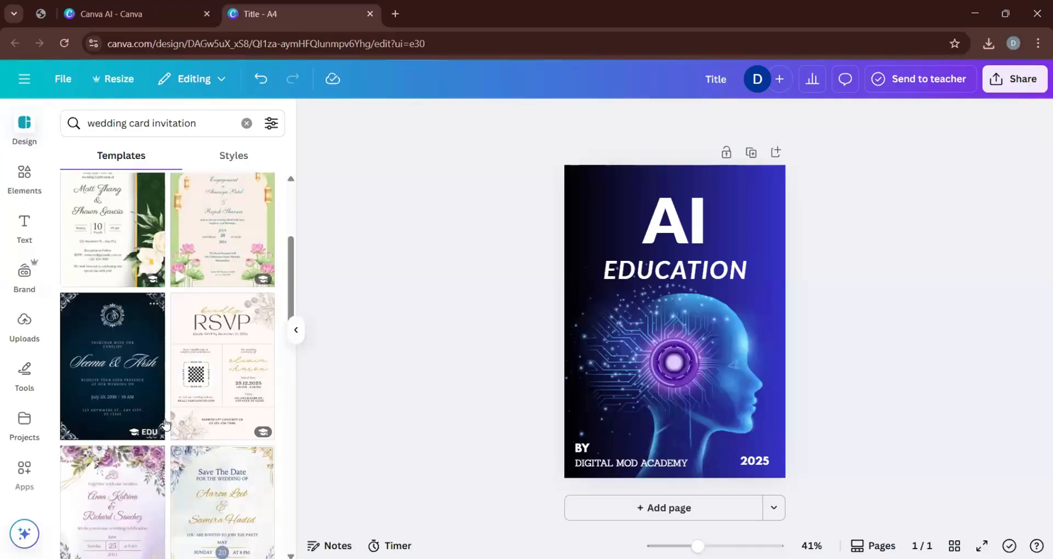
scroll(164, 423, down, 3)
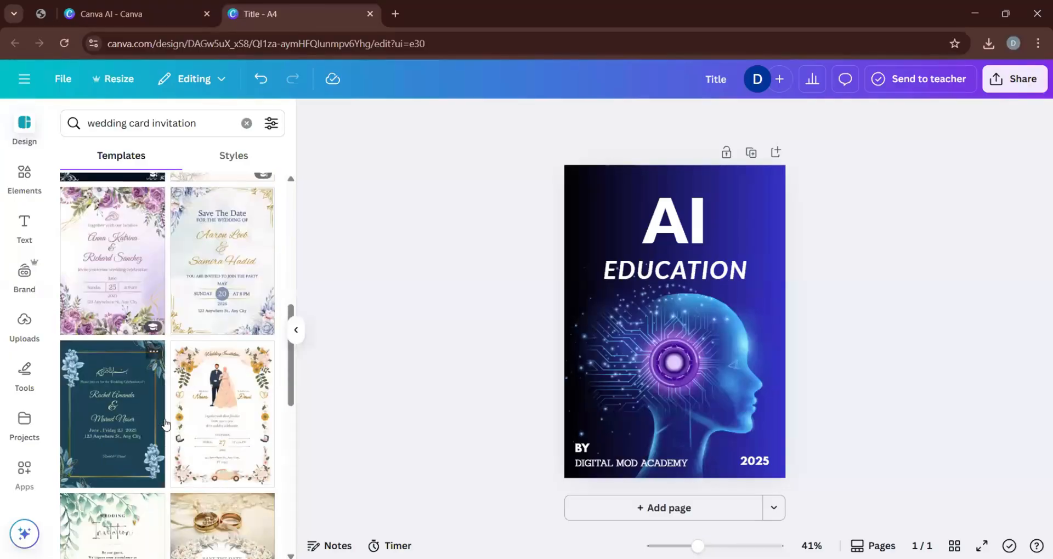
scroll(164, 423, down, 8)
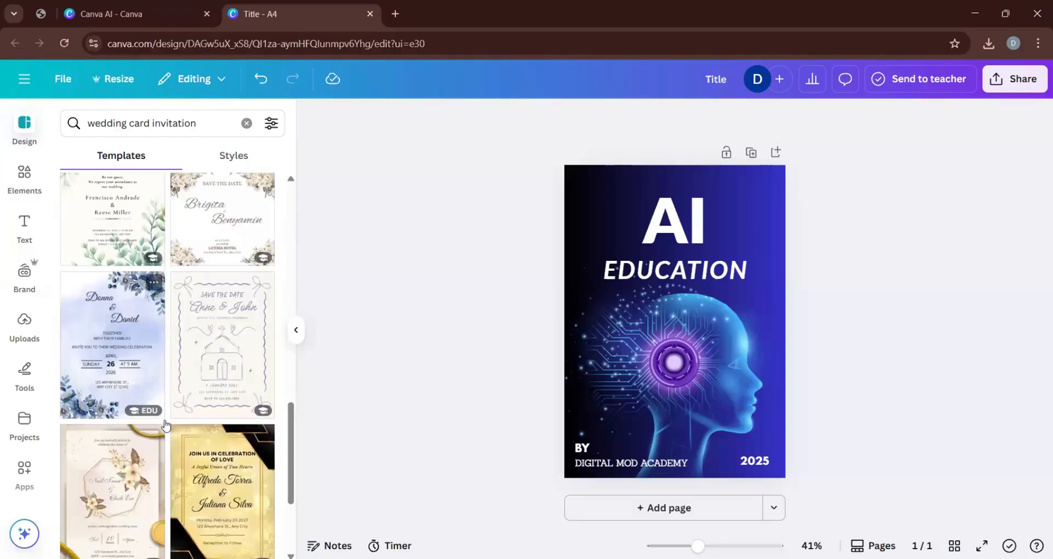
scroll(165, 423, down, 10)
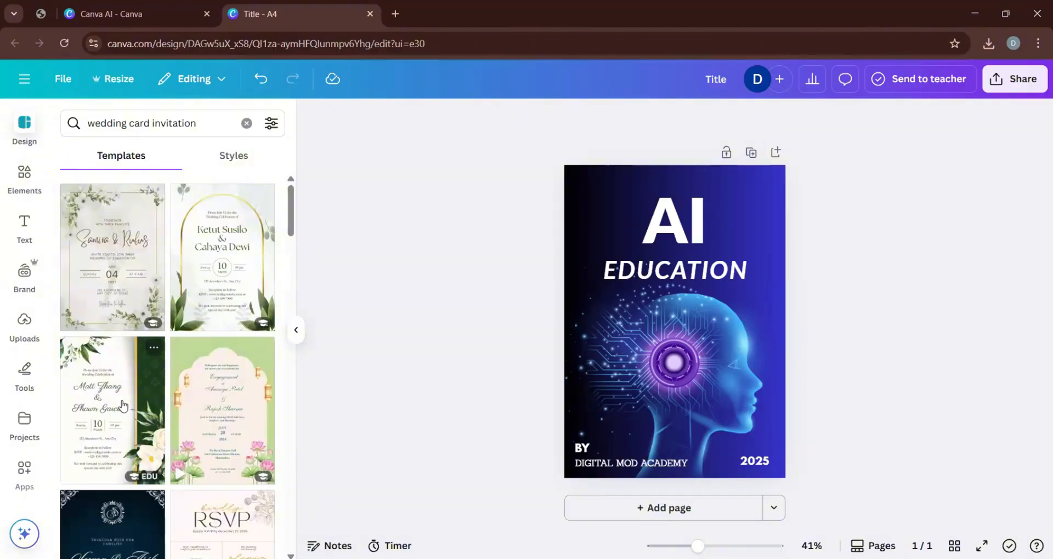
click(92, 372)
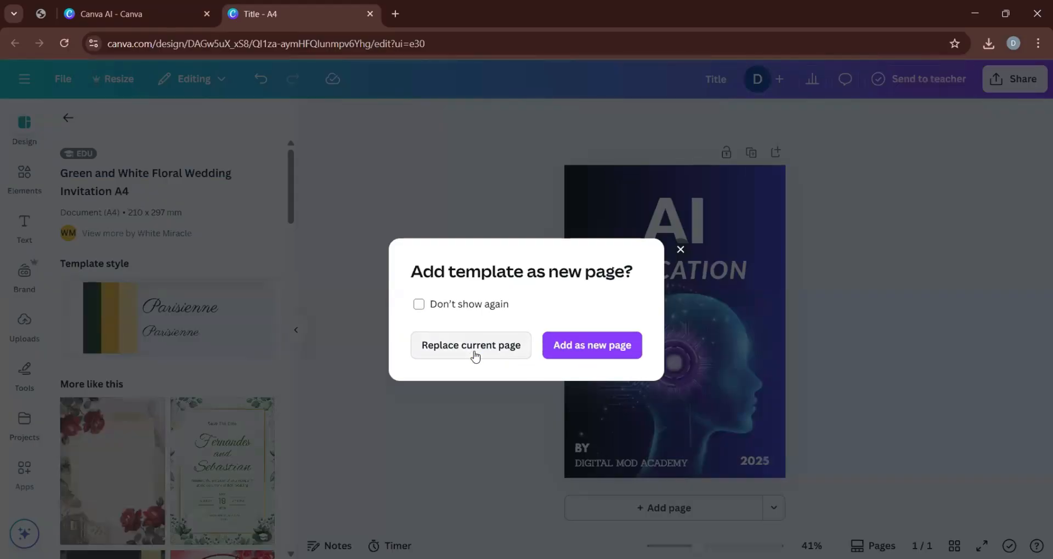
click(598, 349)
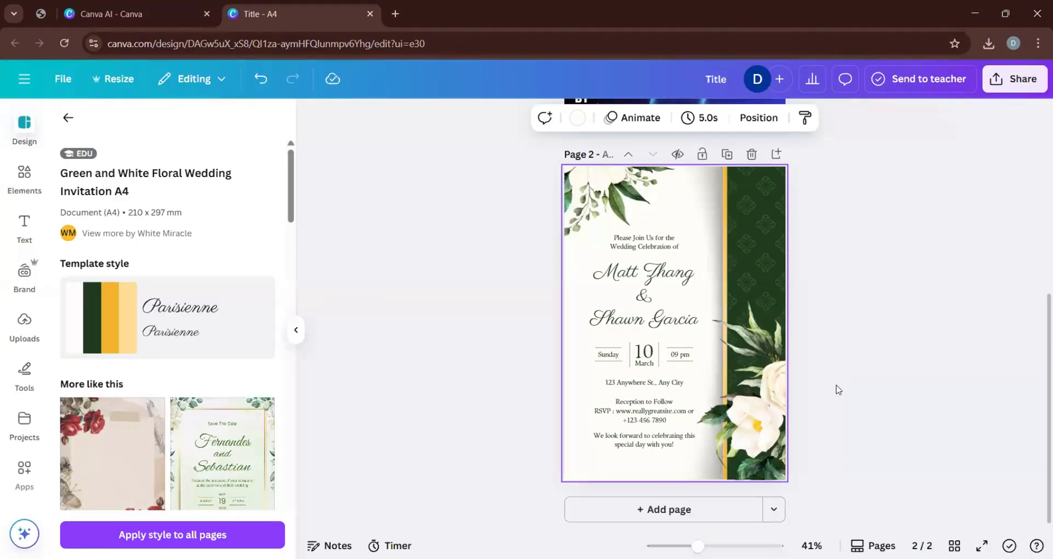
Enlarge the view to 65% and examine the layout and text of the new wedding invitation page.
click(712, 546)
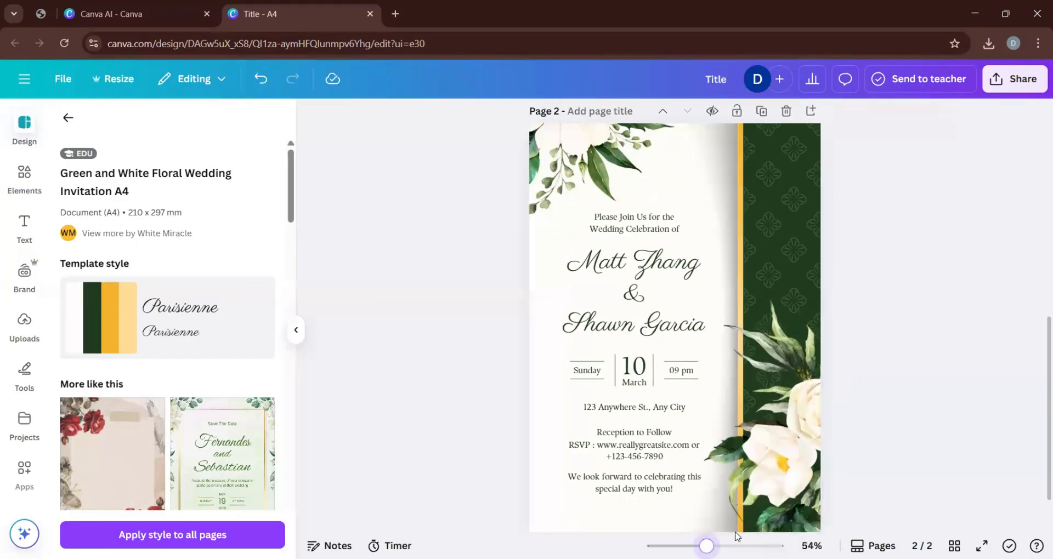
scroll(811, 438, up, 3)
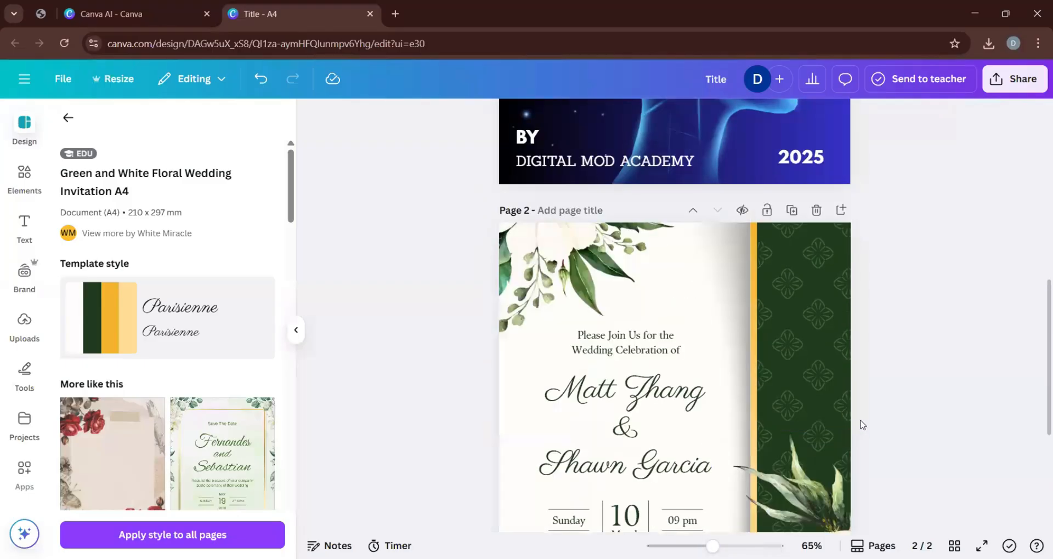
scroll(865, 401, down, 5)
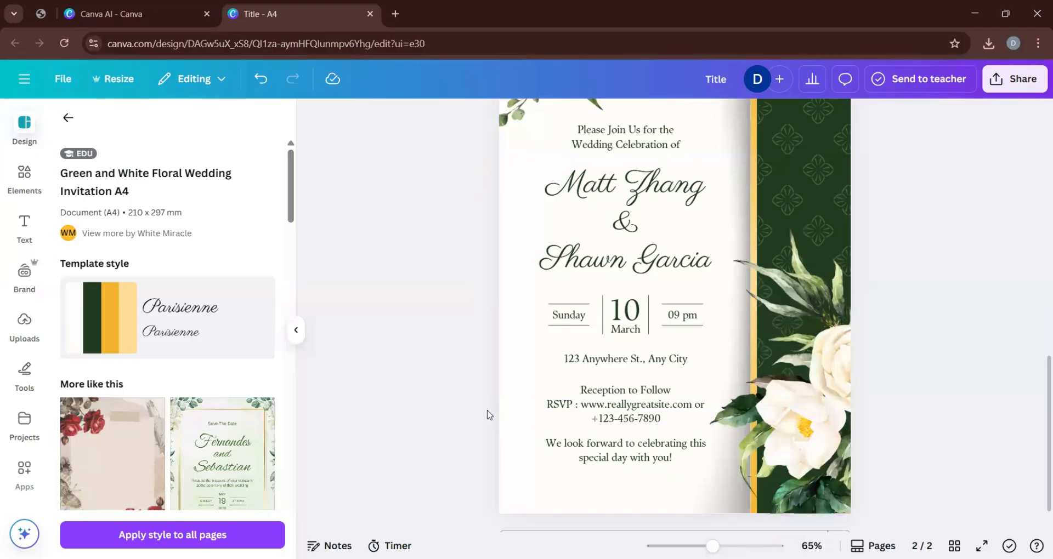
scroll(536, 364, up, 2)
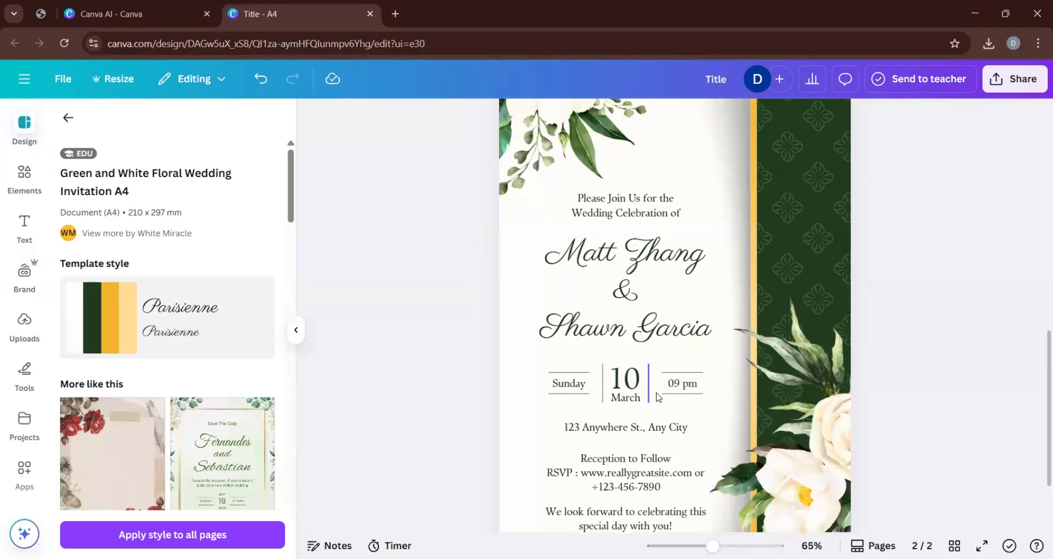
scroll(661, 399, up, 2)
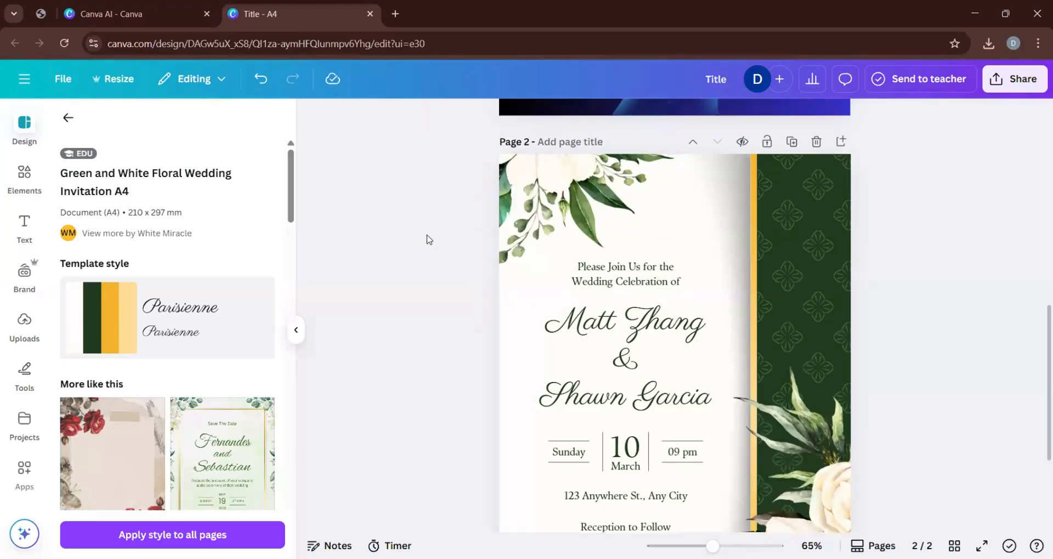
scroll(449, 265, down, 2)
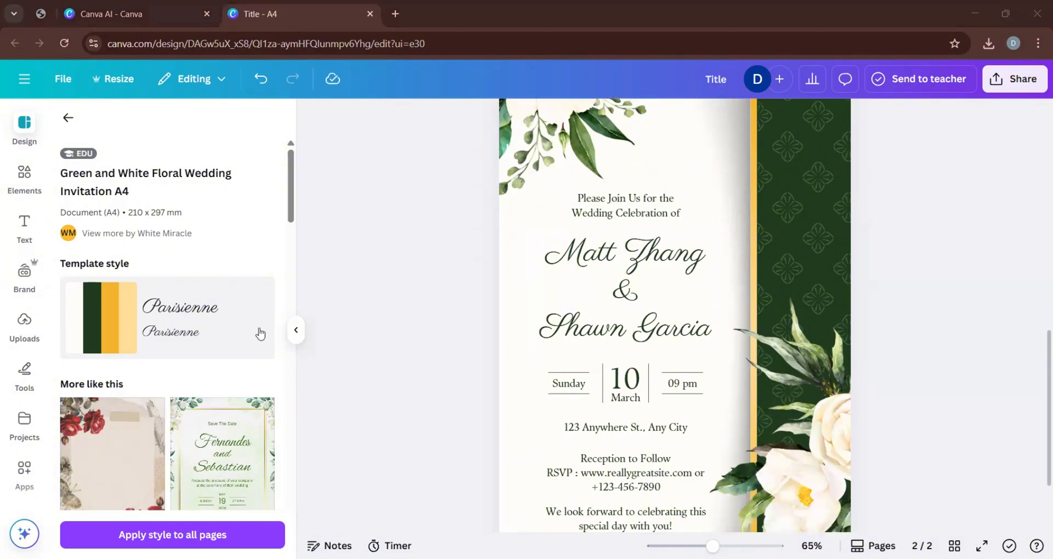
scroll(692, 404, up, 4)
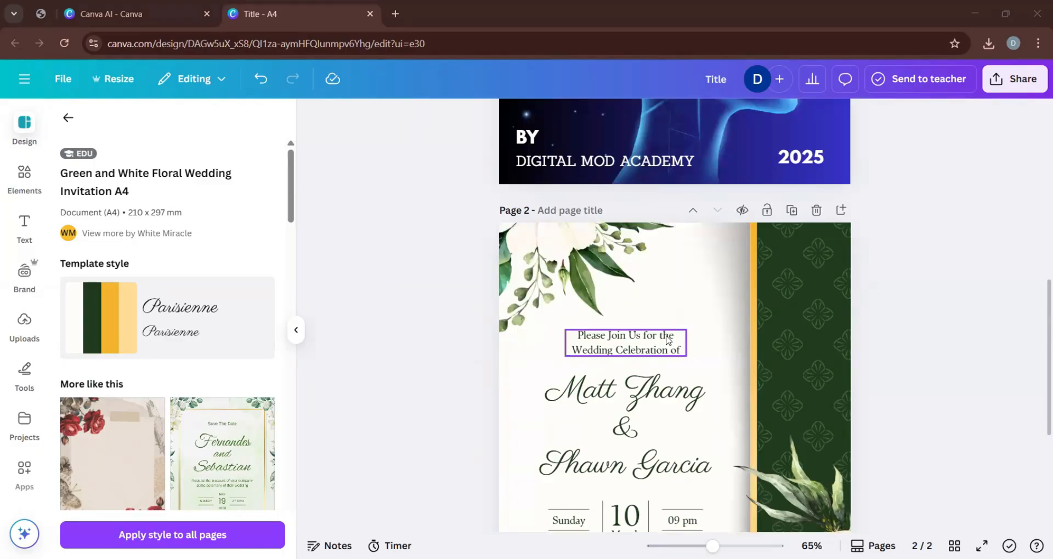
Return to the general A4 template list and compare the wedding invitation page with the AI EDUCATION page.
click(68, 117)
scroll(630, 384, down, 5)
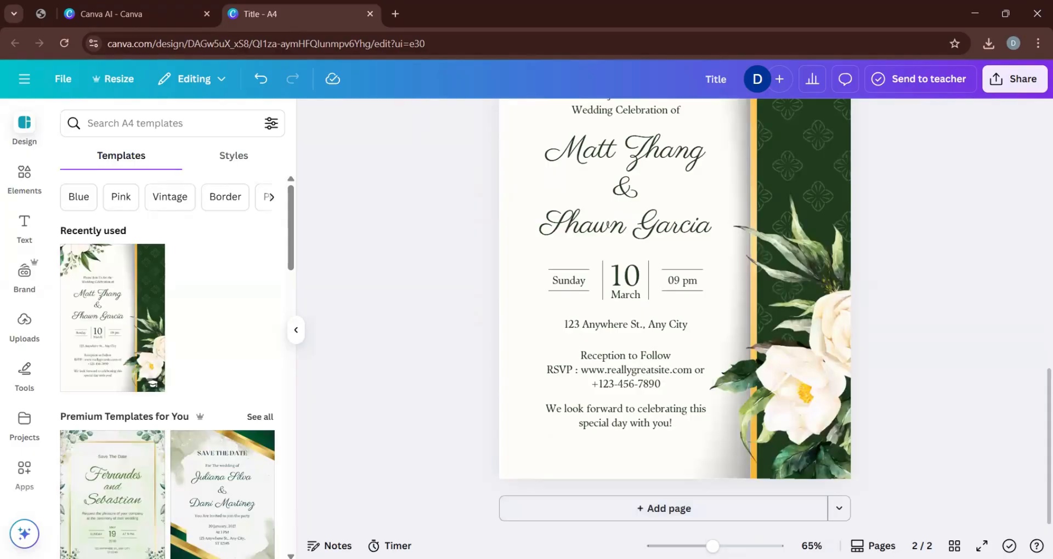
scroll(698, 125, up, 10)
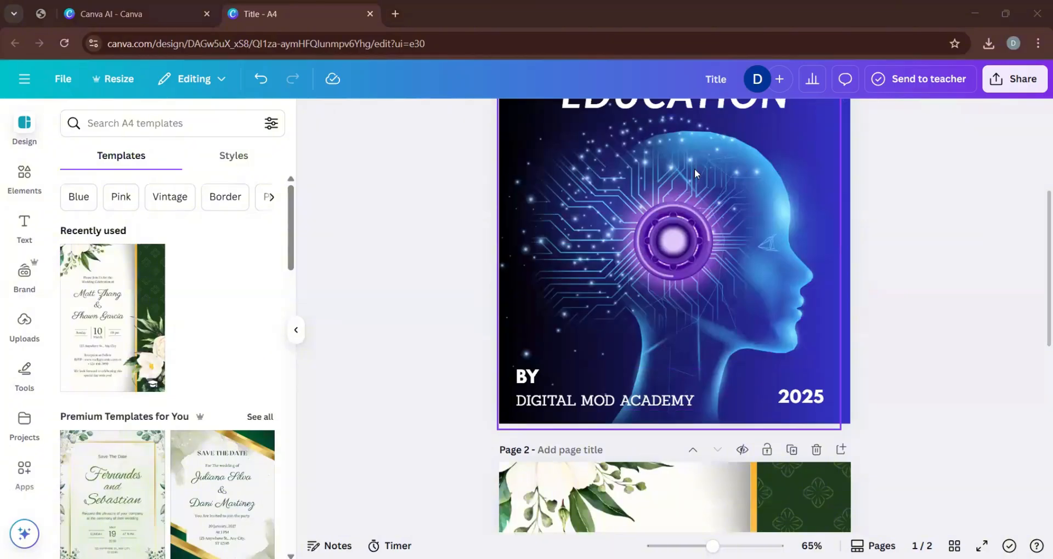
scroll(694, 174, down, 5)
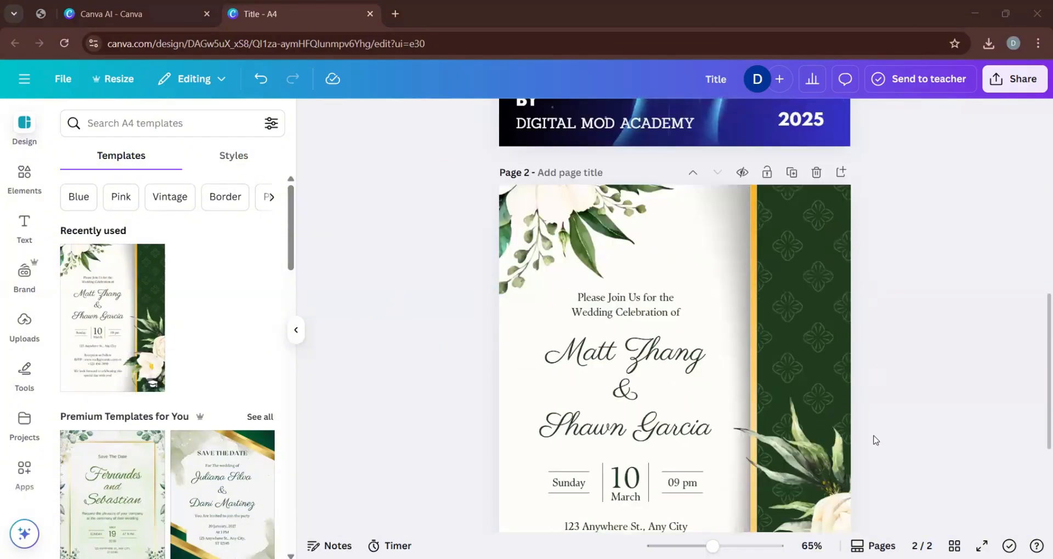
scroll(875, 441, down, 2)
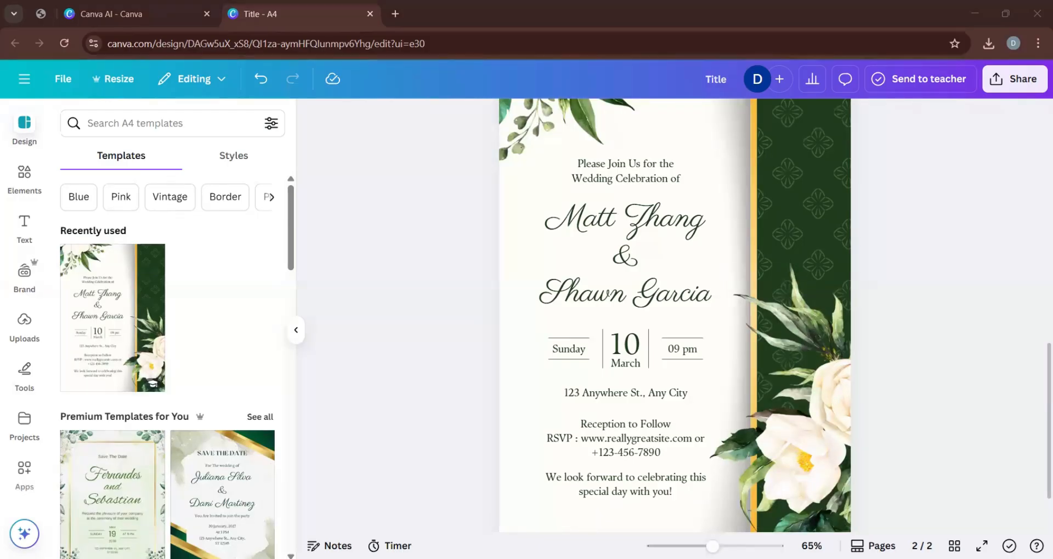
scroll(569, 457, down, 2)
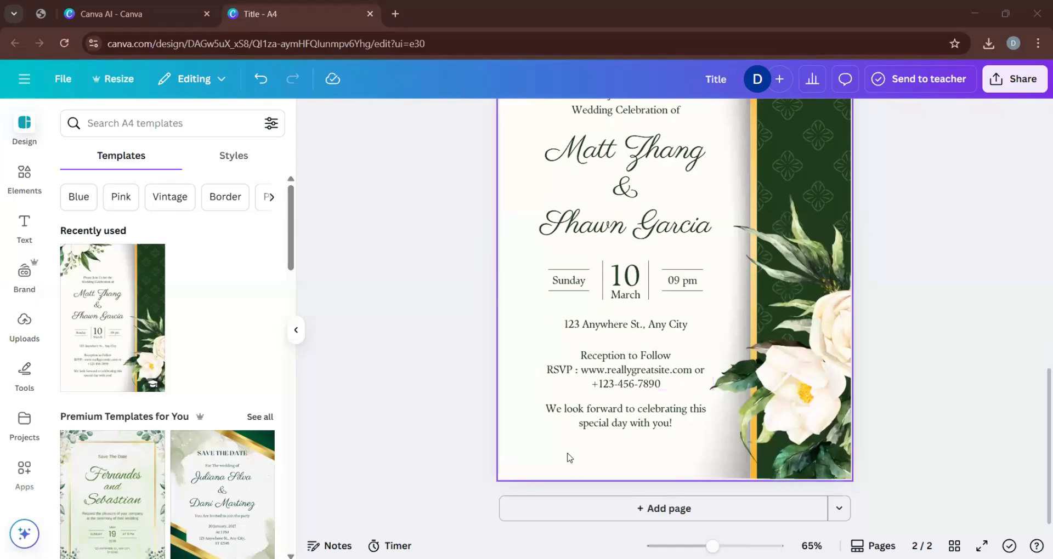
scroll(569, 457, up, 9)
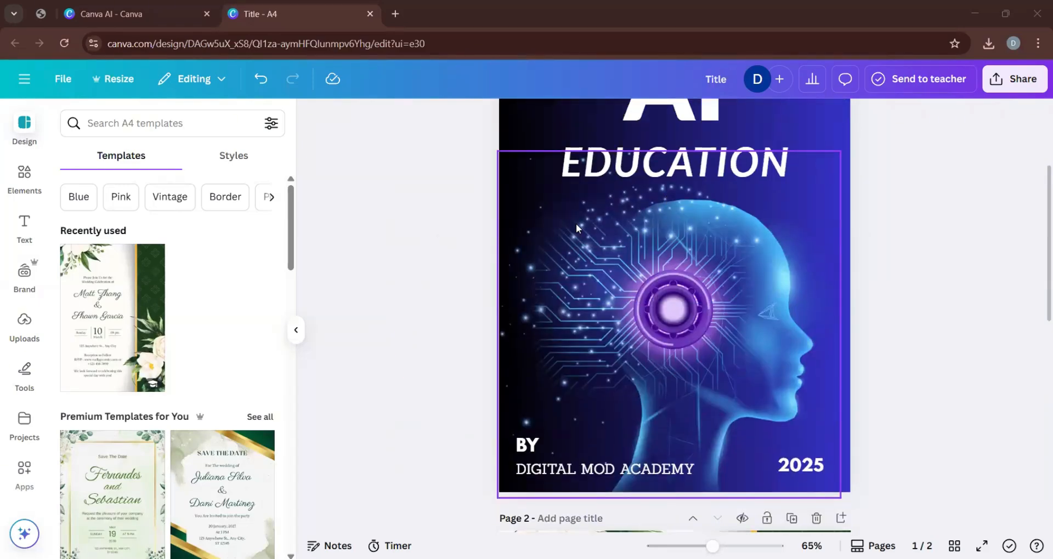
click(715, 306)
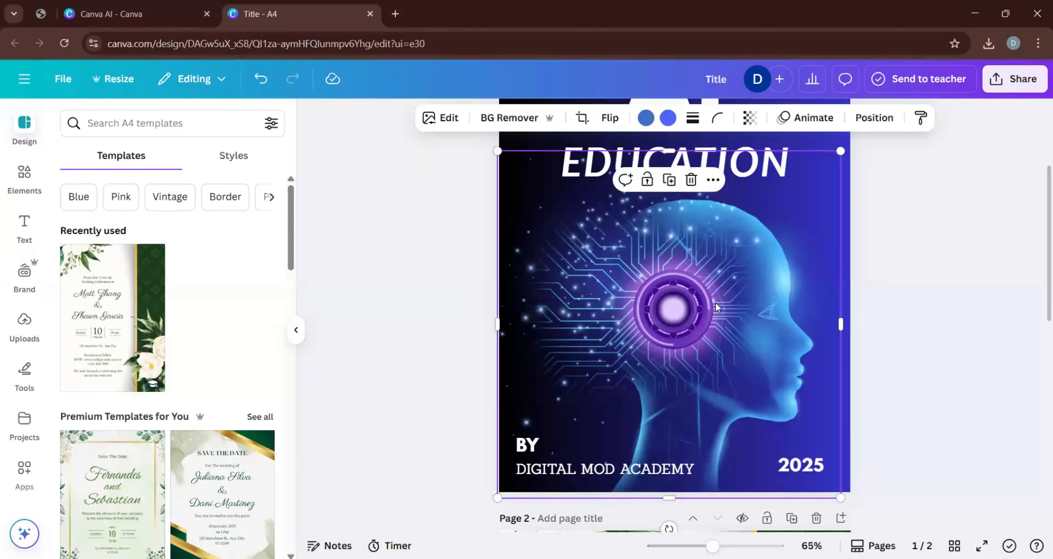
click(433, 417)
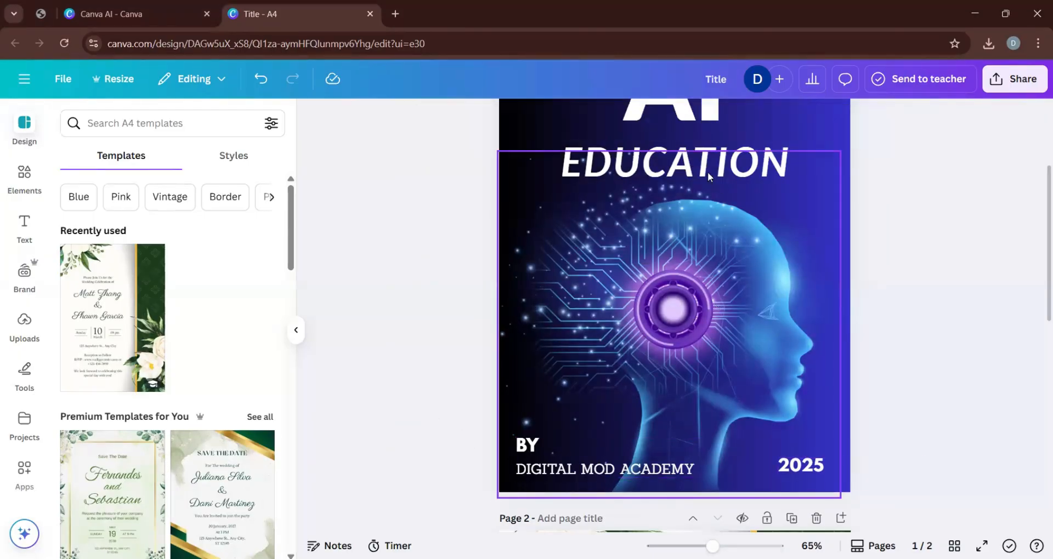
Examine the wedding invitation's flowers, couple's names, date and venue lines below the AI EDUCATION page.
scroll(557, 311, down, 6)
scroll(557, 311, up, 4)
scroll(558, 313, down, 1)
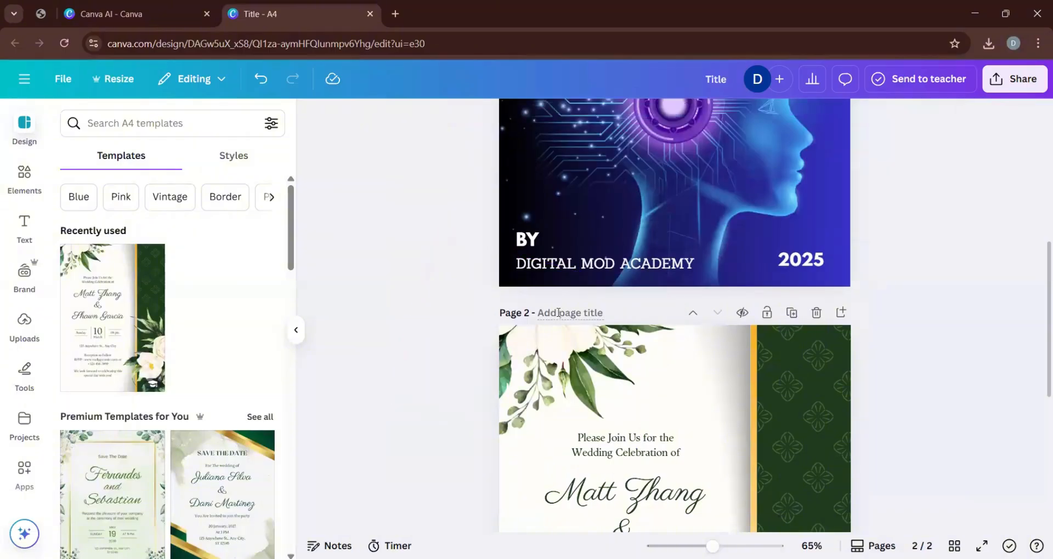
scroll(492, 299, down, 2)
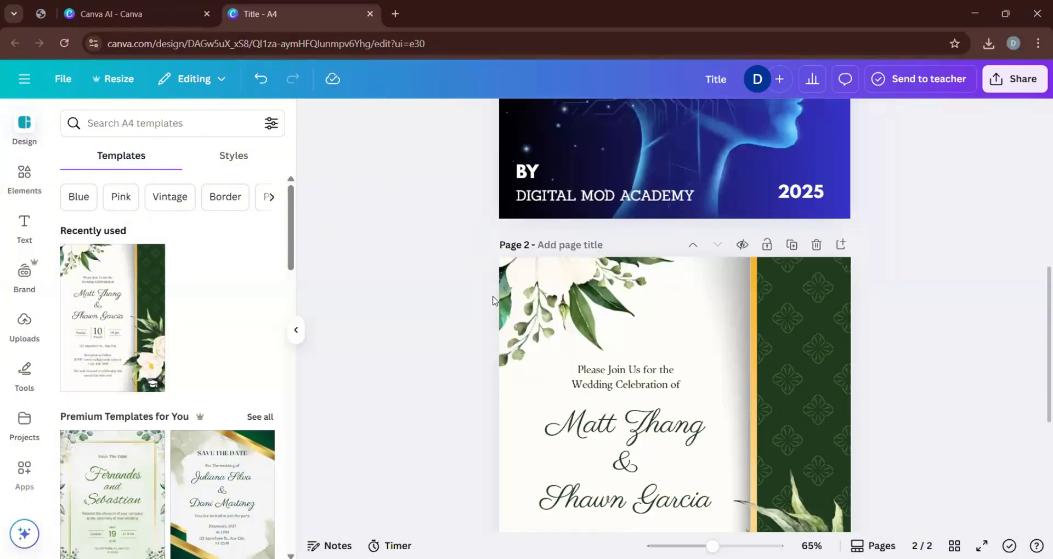
scroll(641, 170, up, 2)
scroll(612, 277, down, 4)
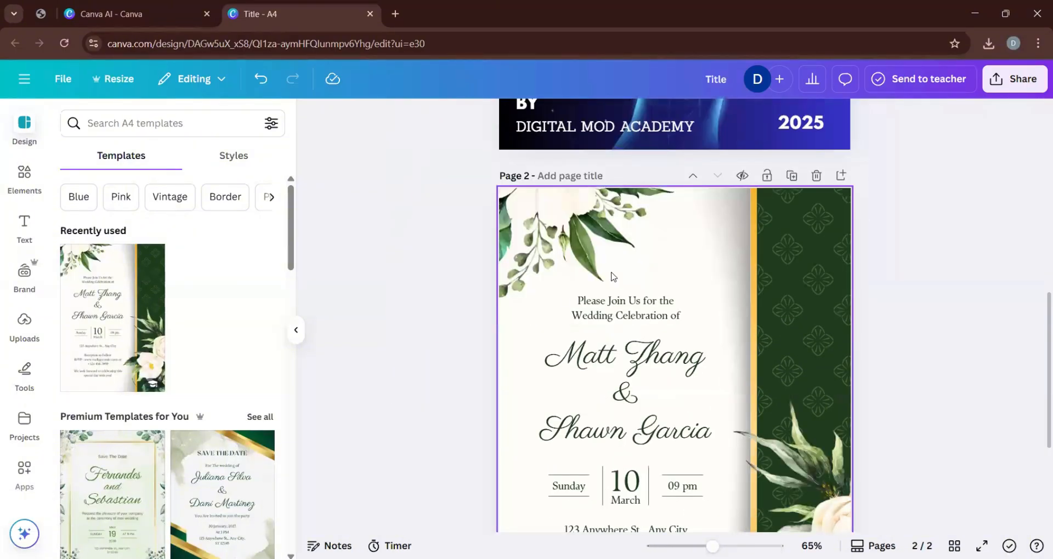
scroll(570, 528, down, 2)
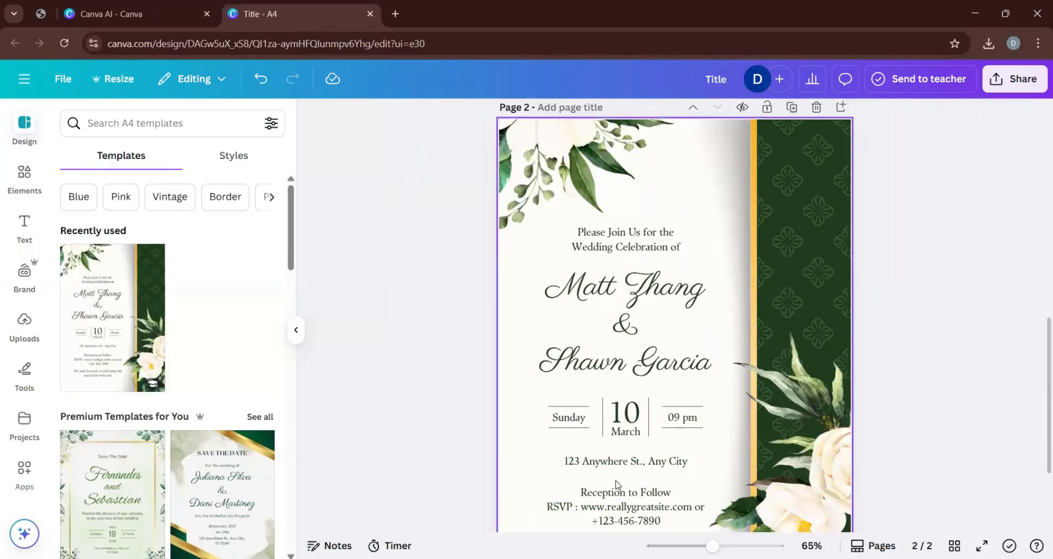
scroll(617, 485, up, 4)
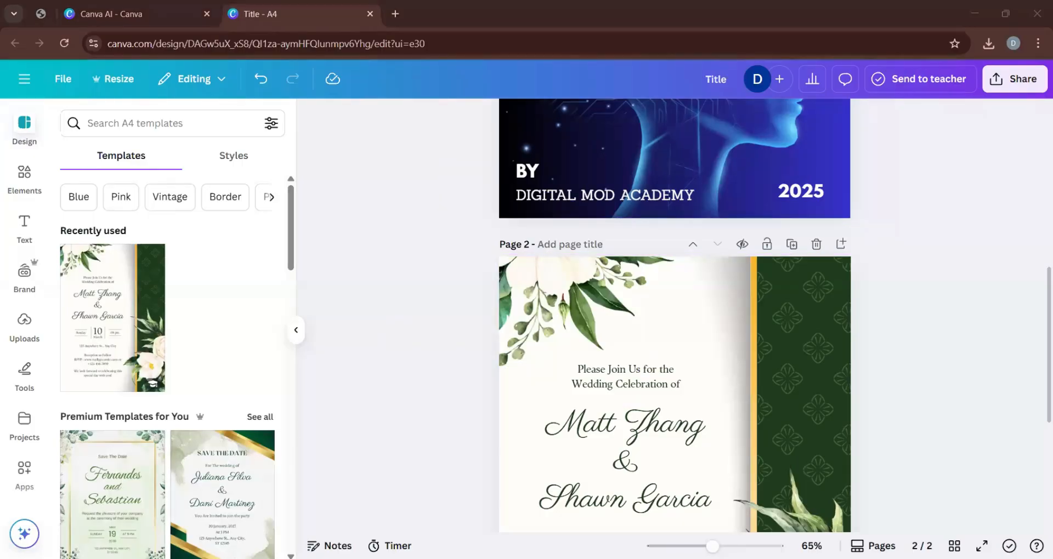
scroll(956, 431, down, 3)
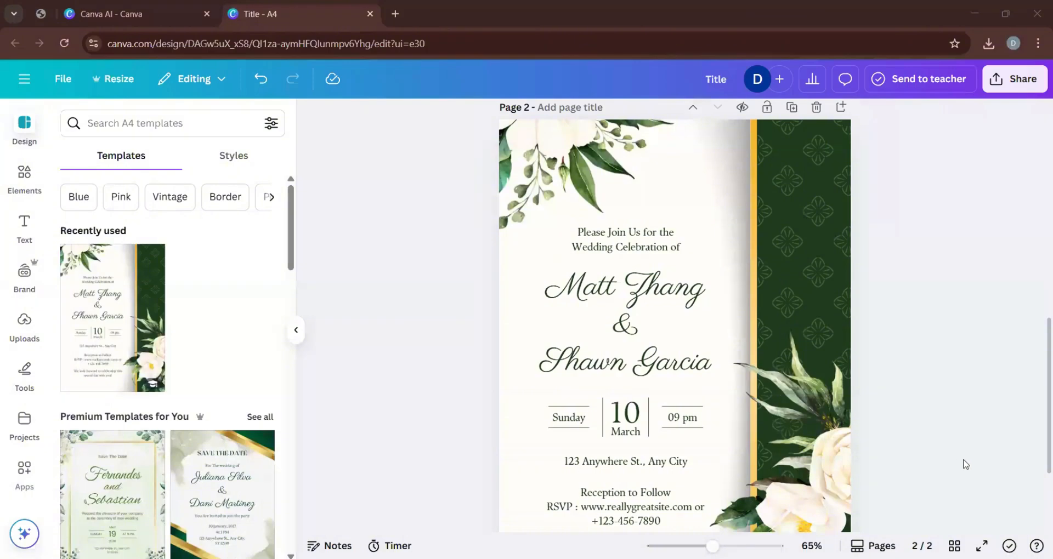
Try to replace the first partner's name in the invitation's couple text, and undo the edits.
scroll(965, 465, down, 1)
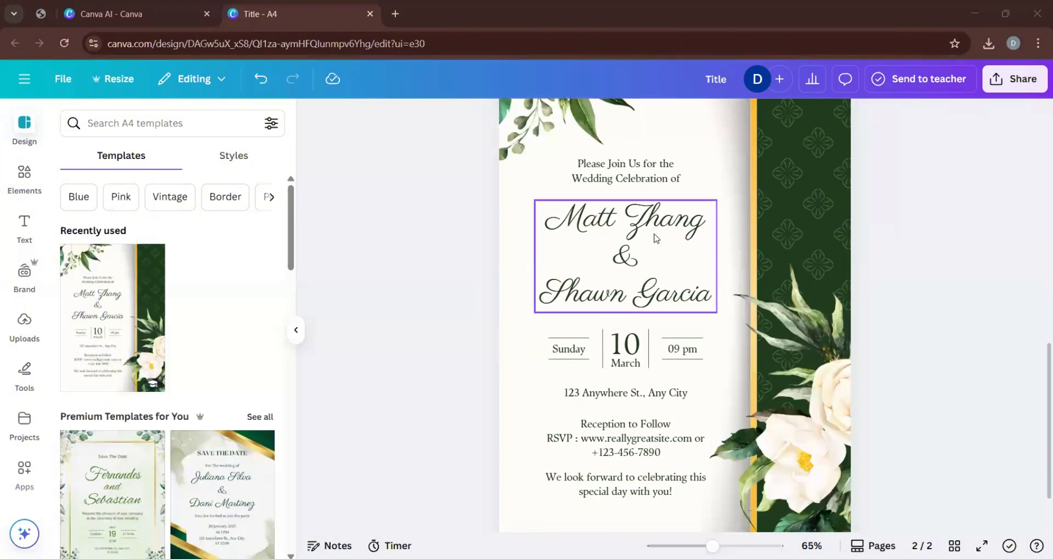
double_click(594, 221)
click(1012, 393)
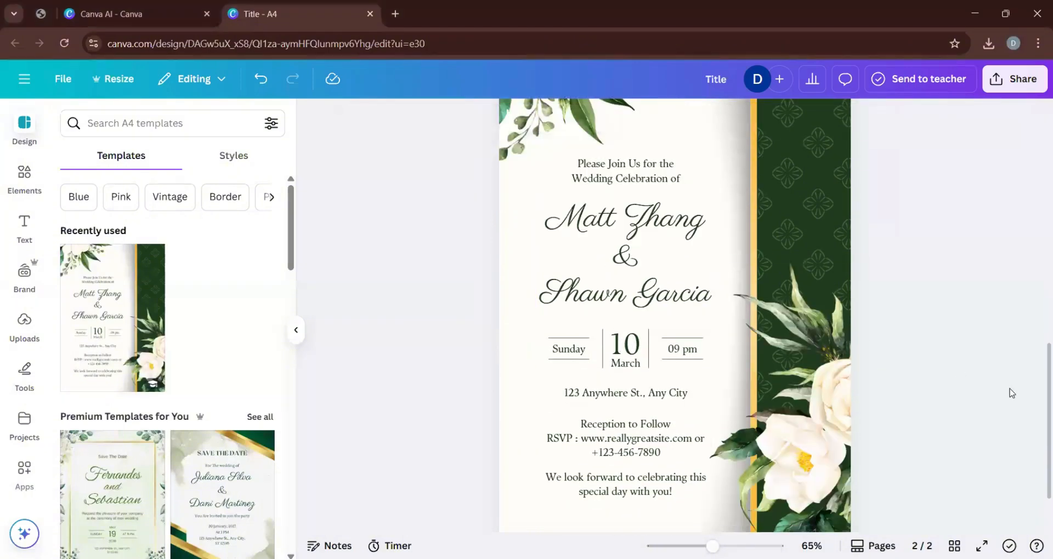
triple_click(672, 218)
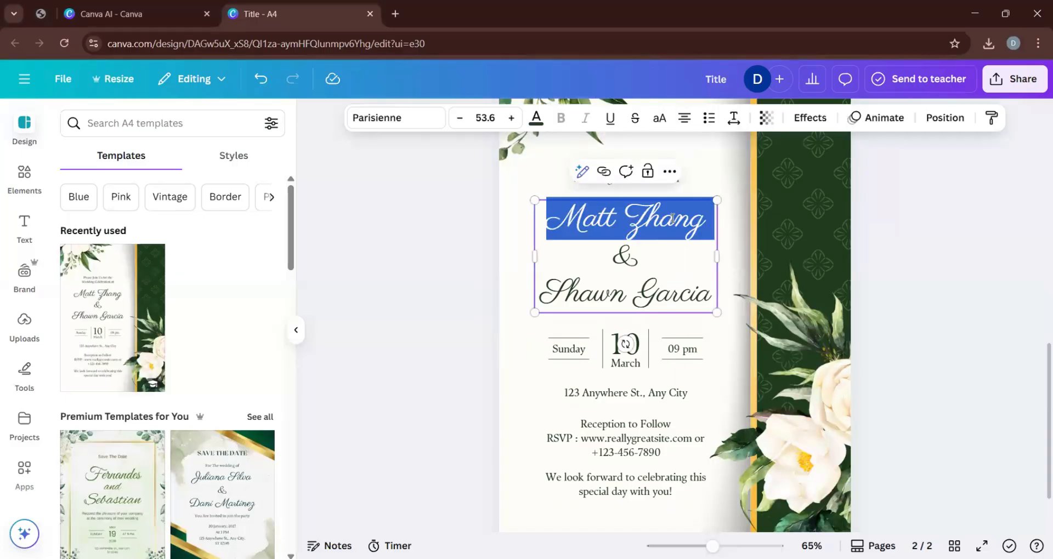
text(safra)
key(BackSpace)
key(BackSpace)
key(BackSpace)
key(BackSpace)
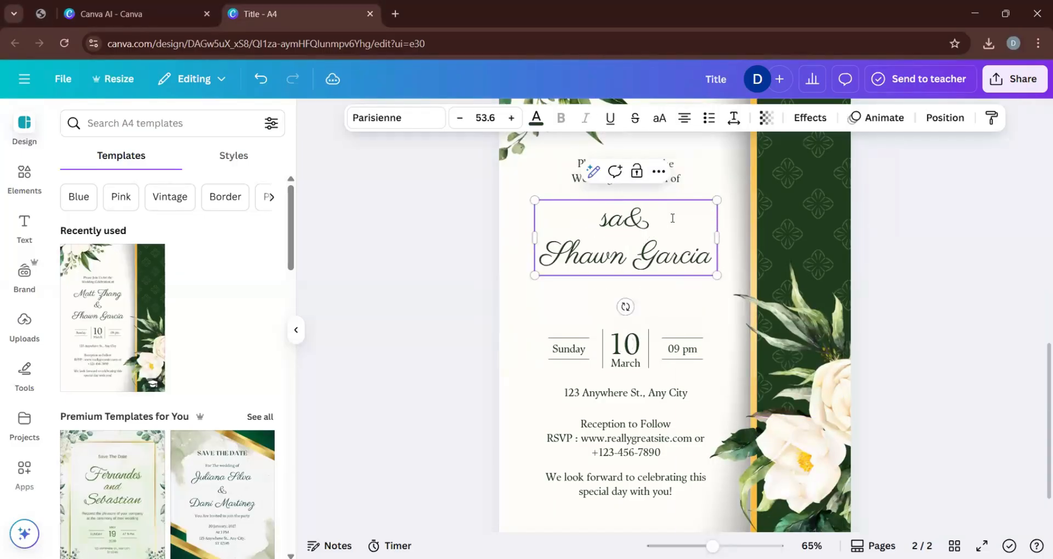
key(BackSpace)
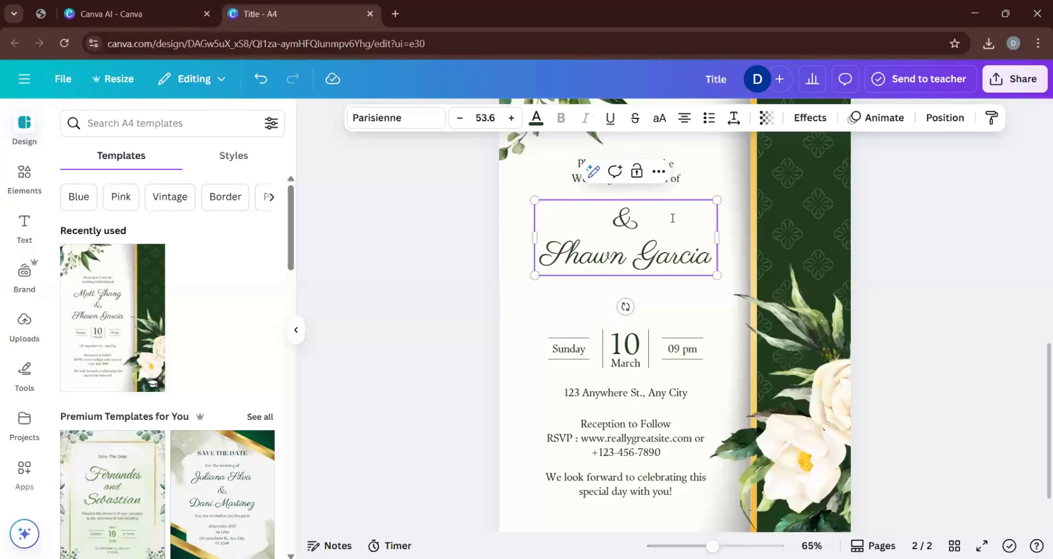
key(ctrl+z)
key(ctrl+z)
key(ctrl+z)
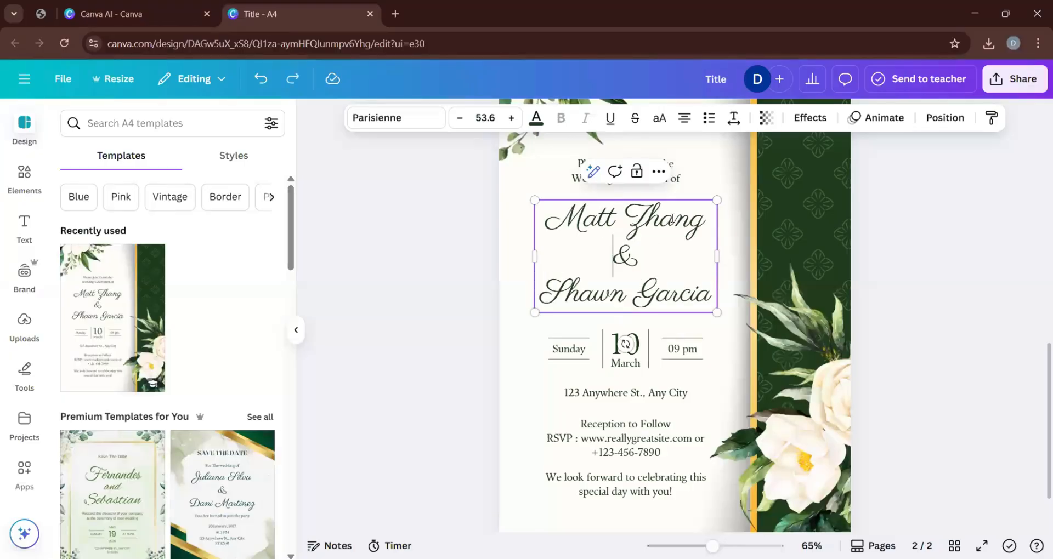
Replace the first partner's full name above the ampersand with the new first name, capitalizing its initial letter.
double_click(666, 216)
key(BackSpace)
key(BackSpace)
key(BackSpace)
key(BackSpace)
key(BackSpace)
key(BackSpace)
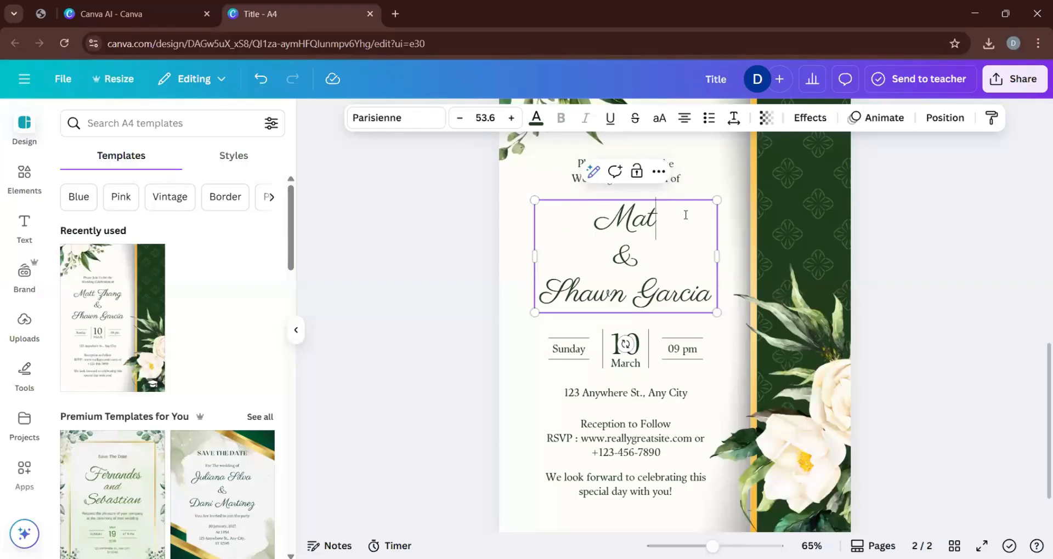
text(Safi)
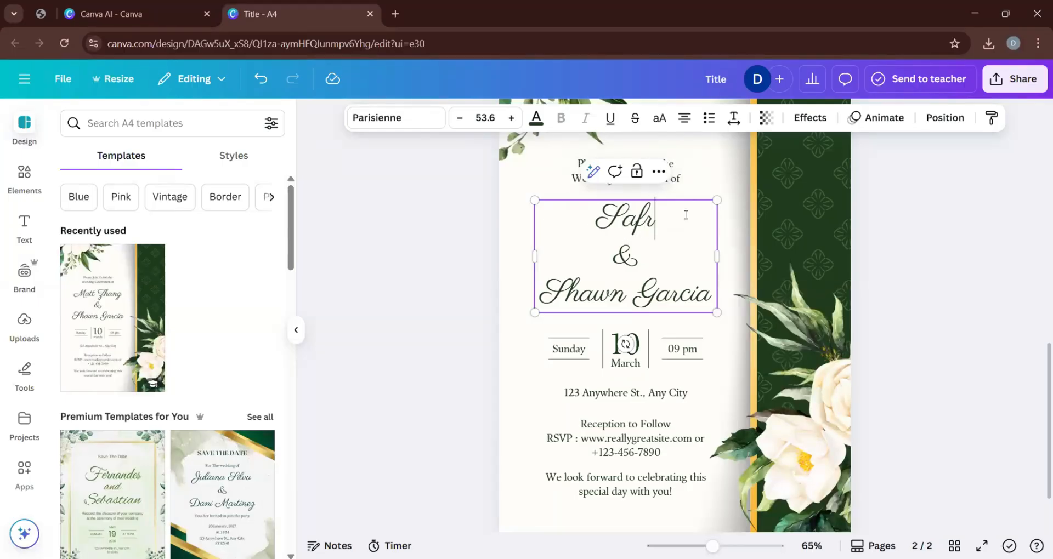
key(BackSpace)
key(BackSpace)
key(BackSpace)
key(BackSpace)
text(Safi)
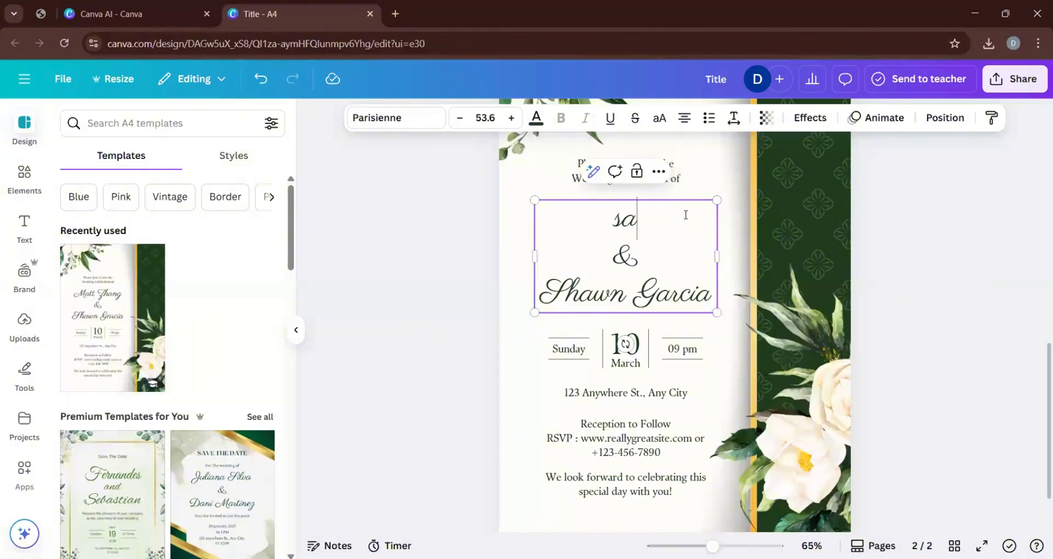
key(BackSpace)
key(BackSpace)
key(BackSpace)
key(BackSpace)
text(Safran)
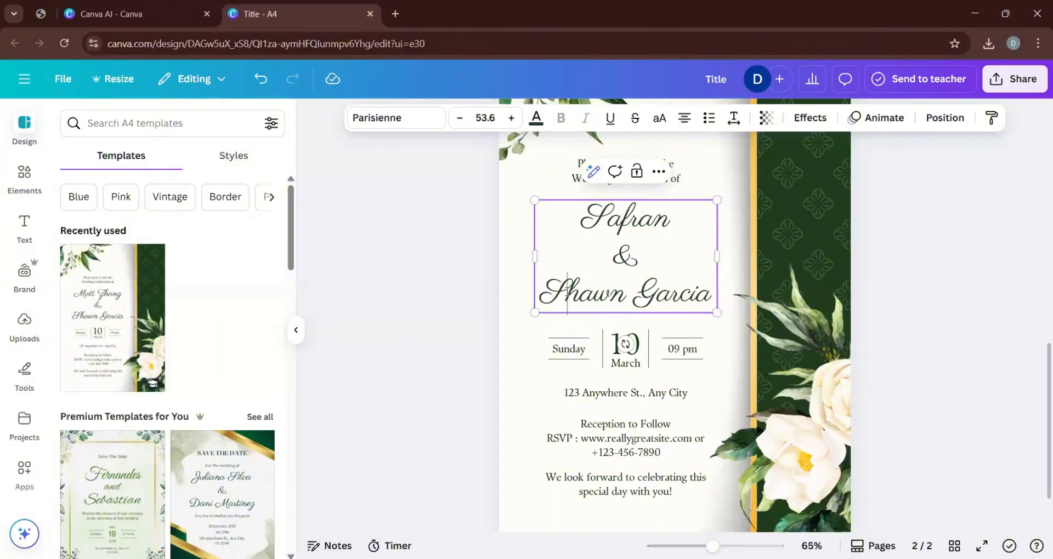
Replace the second partner's full name below the ampersand with Princess and deselect the text.
double_click(654, 298)
key(BackSpace)
key(BackSpace)
key(BackSpace)
key(BackSpace)
key(BackSpace)
key(BackSpace)
key(BackSpace)
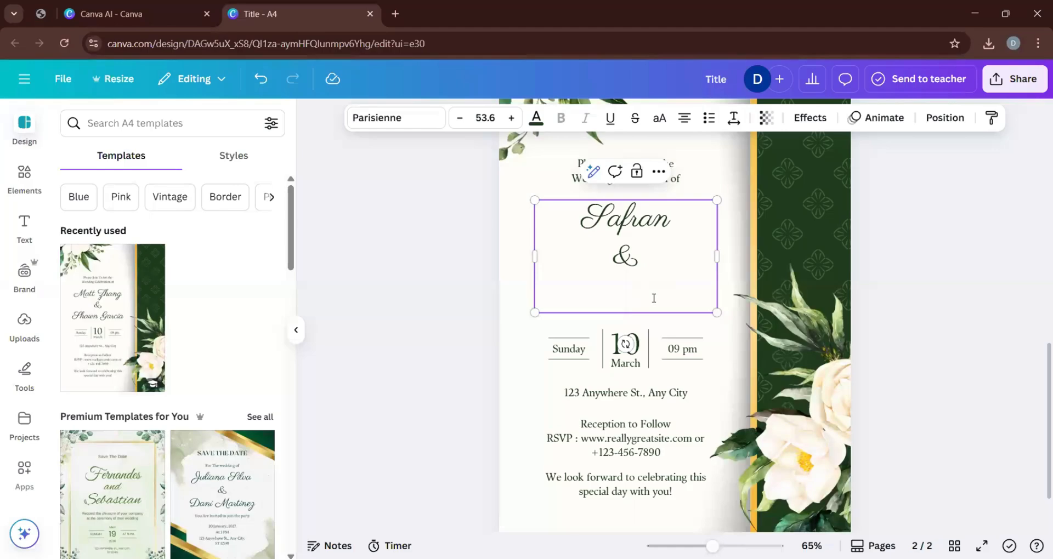
text(Princess)
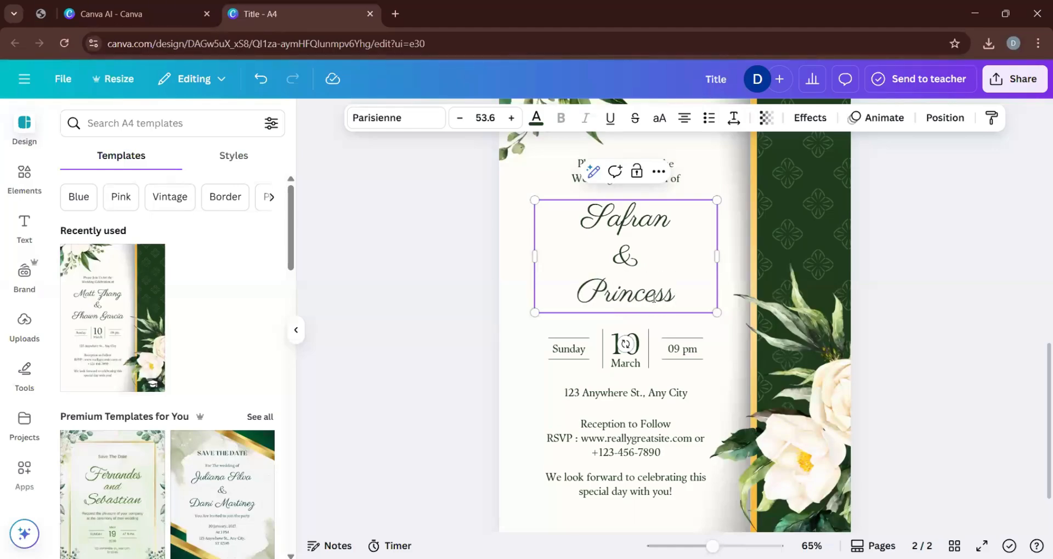
click(457, 282)
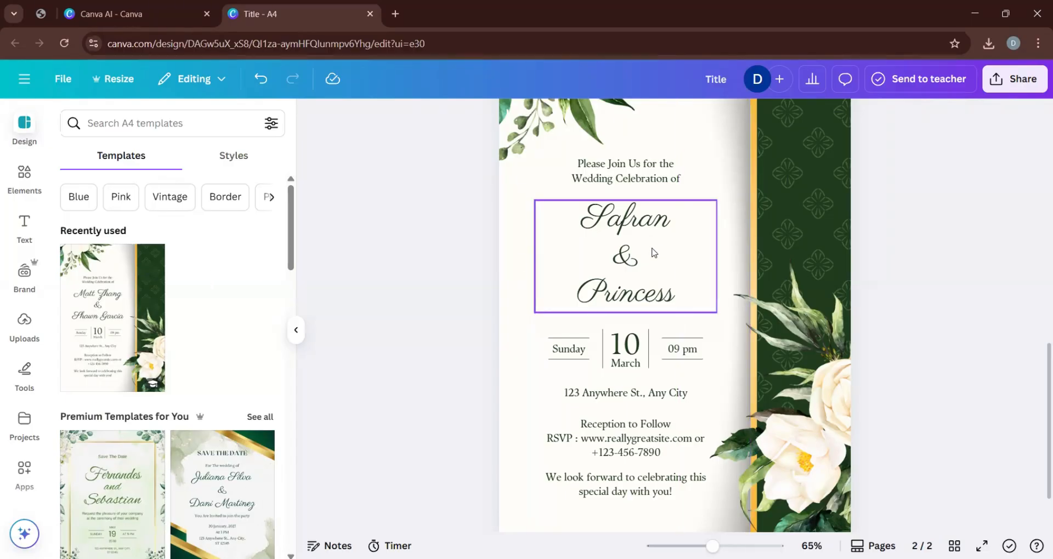
click(630, 258)
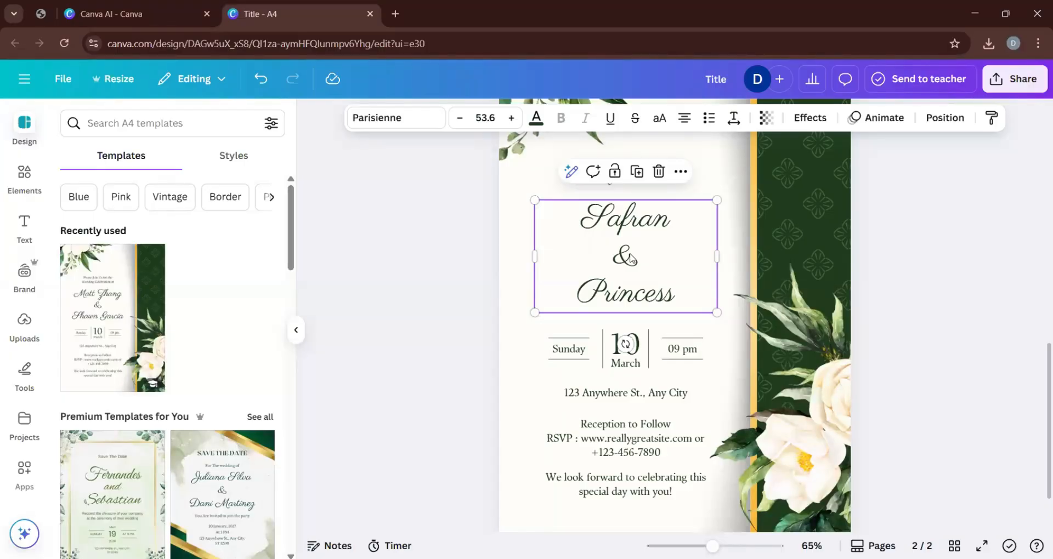
click(402, 275)
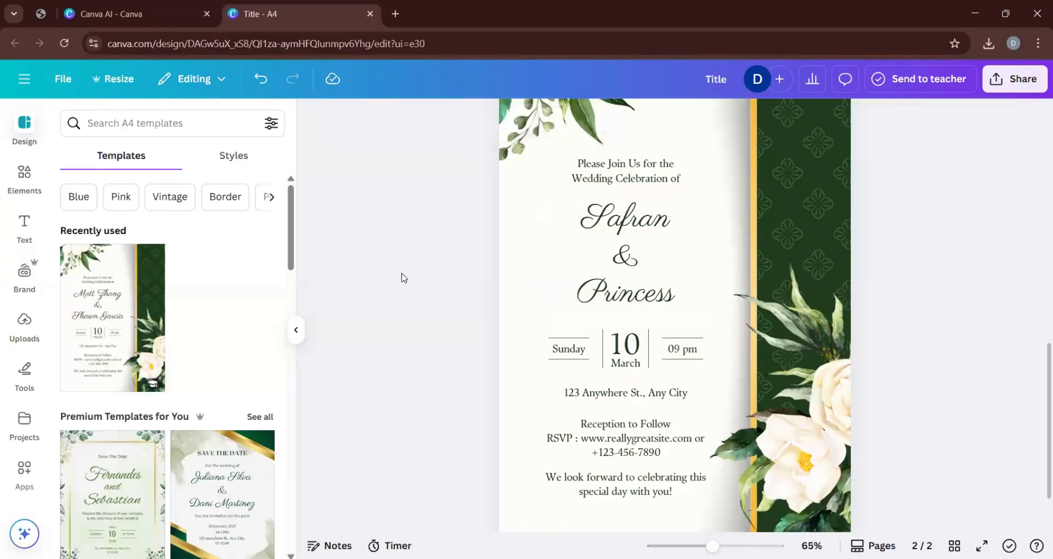
click(631, 260)
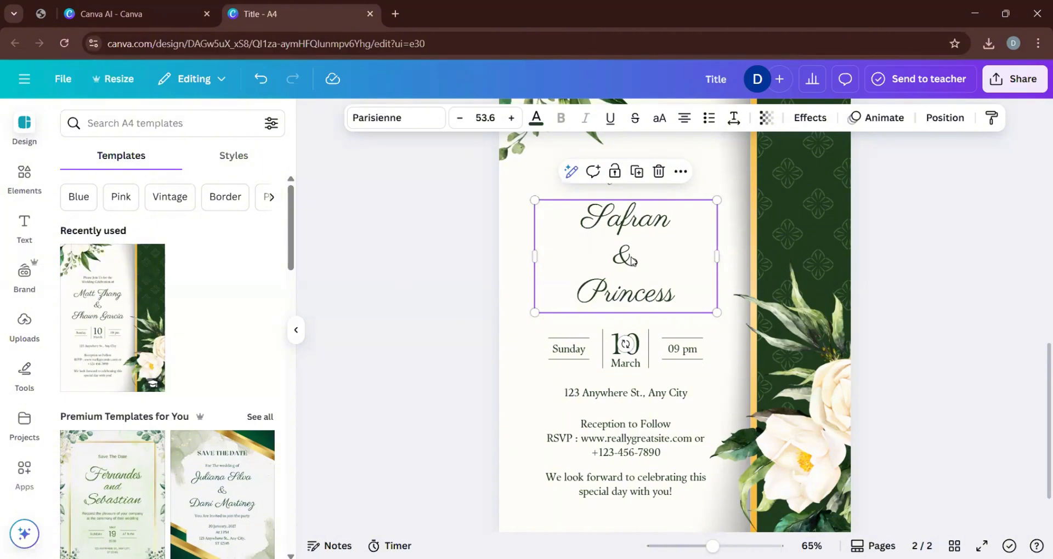
click(370, 296)
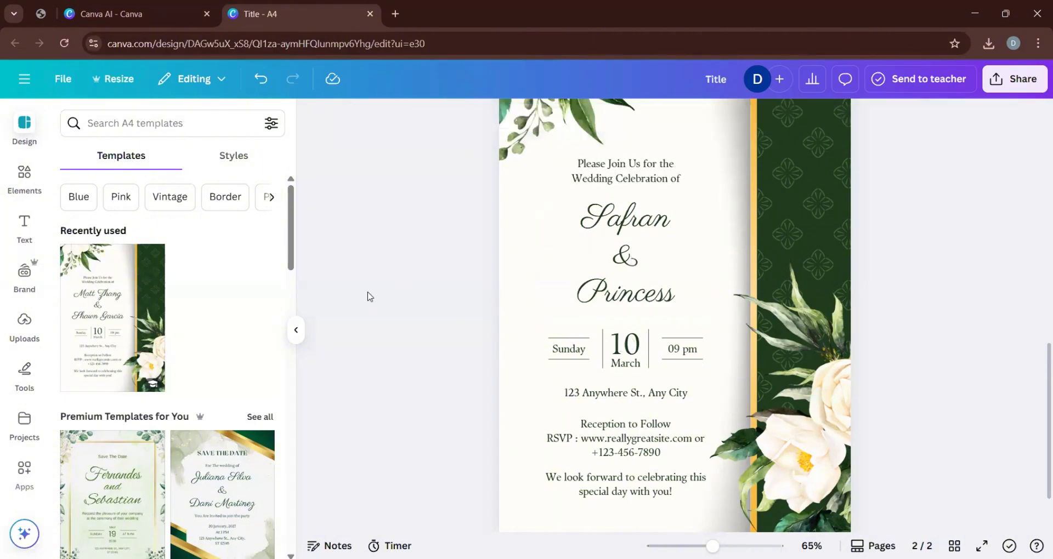
Try the Sanchez, League Spartan, Canva Sans and The Youngest Serif fonts on the couple's names.
click(612, 234)
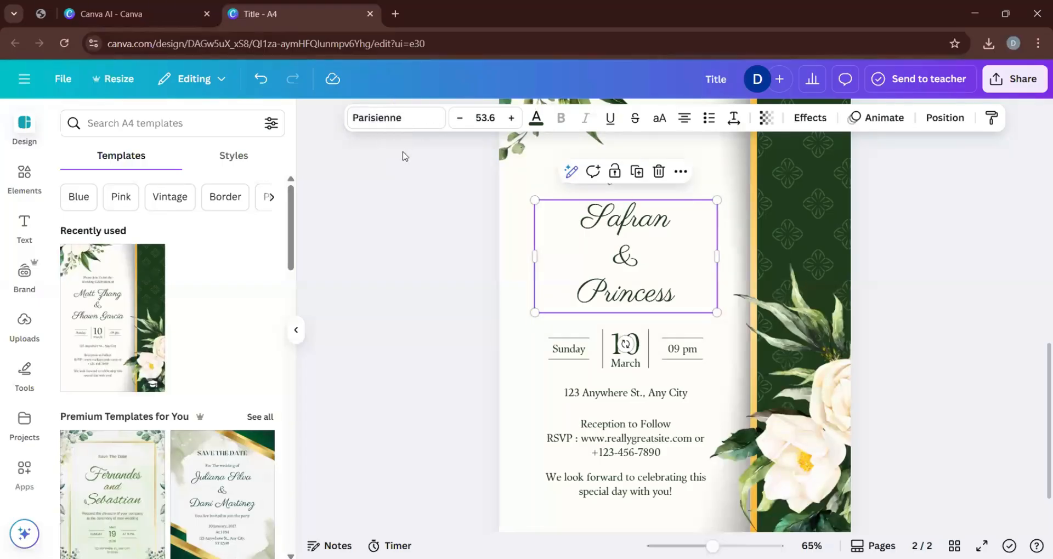
click(416, 125)
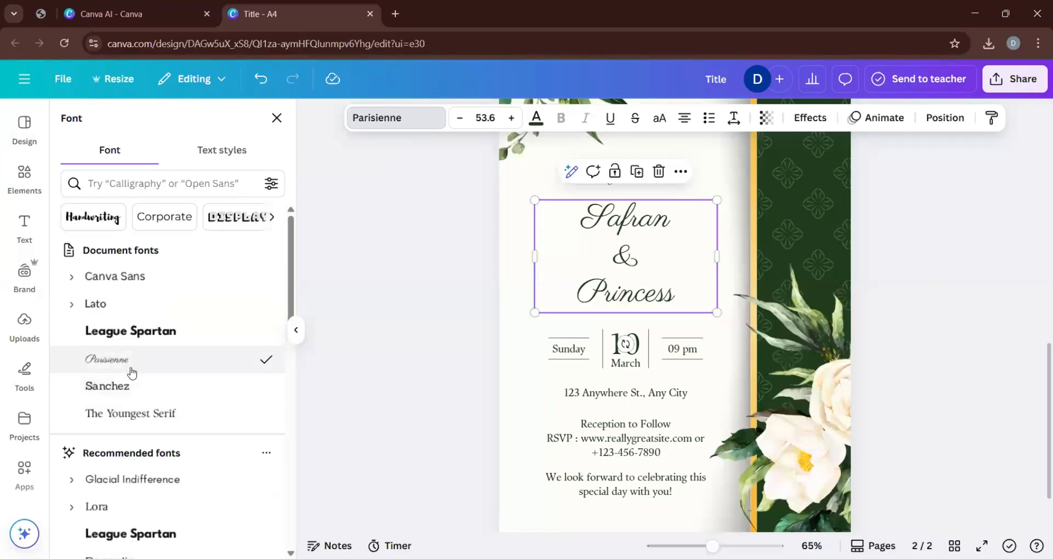
click(138, 385)
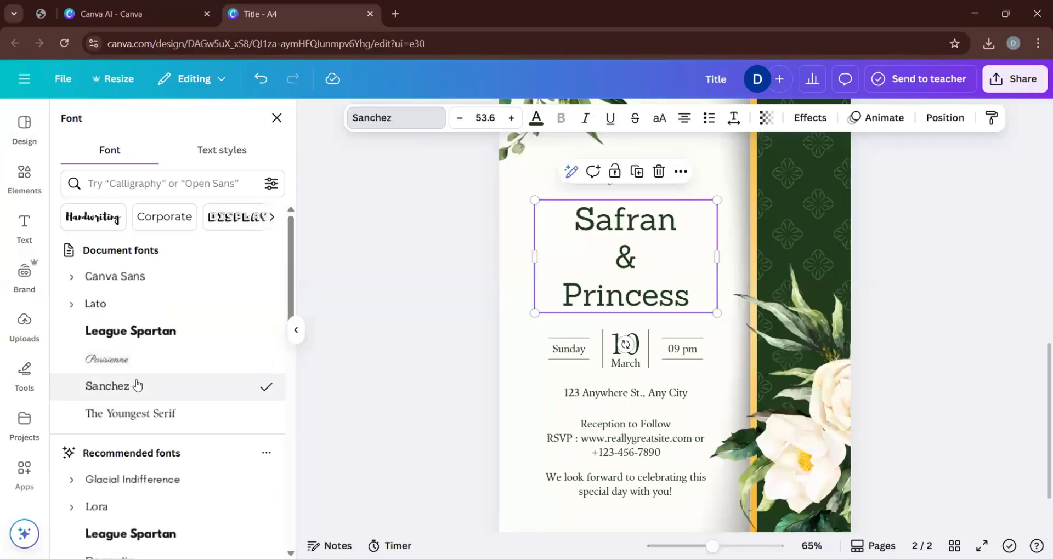
click(145, 335)
click(141, 277)
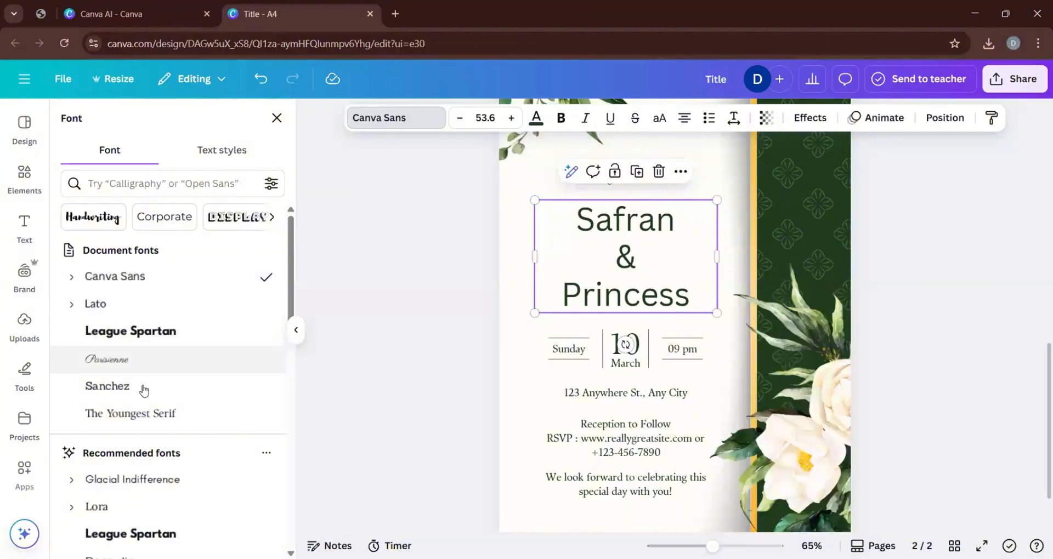
click(145, 418)
Try the Glacial Indifference, All Round Gothic and Brittany fonts on the couple's names.
scroll(144, 422, down, 3)
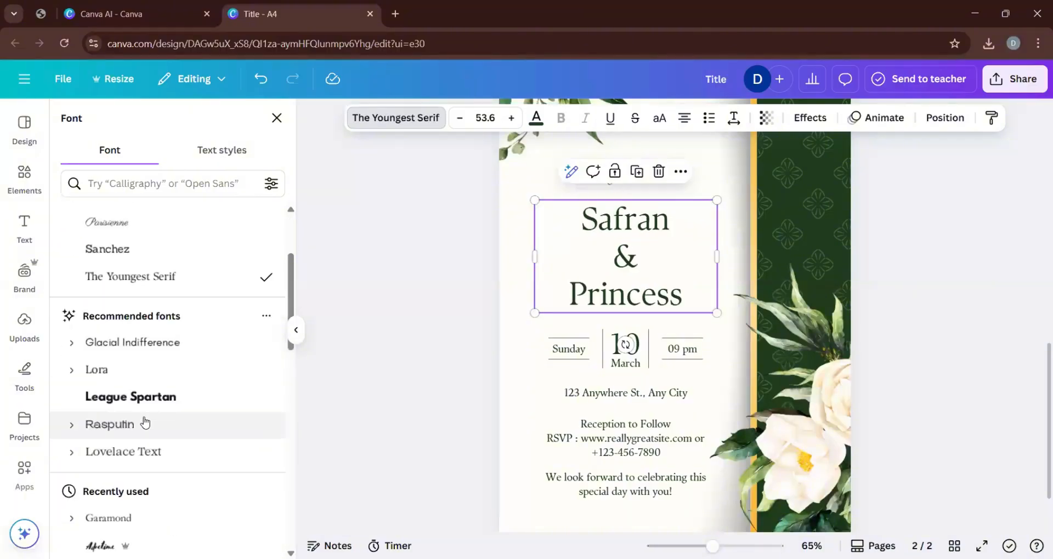
click(158, 353)
scroll(159, 426, down, 1)
scroll(158, 425, down, 3)
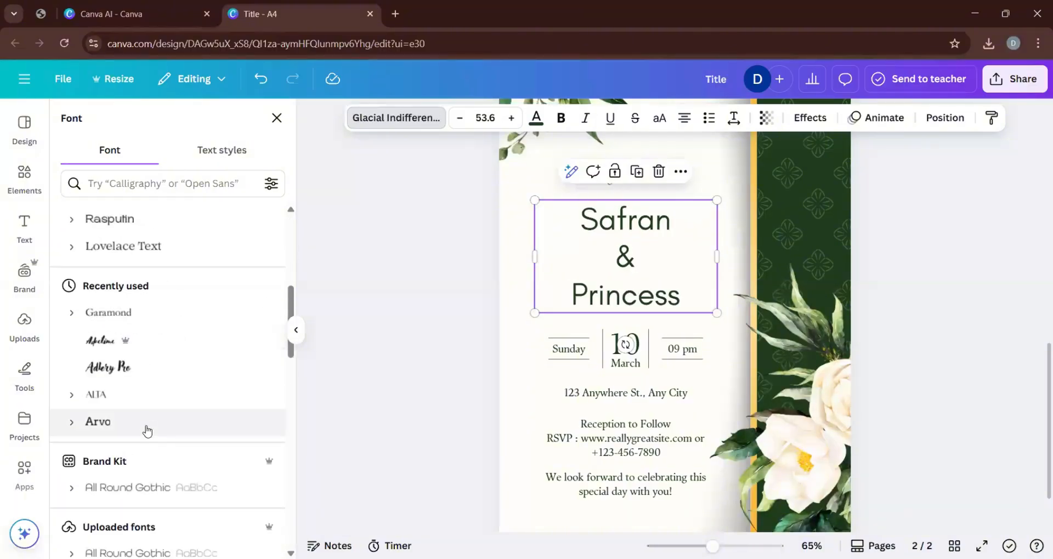
click(161, 489)
scroll(162, 491, down, 5)
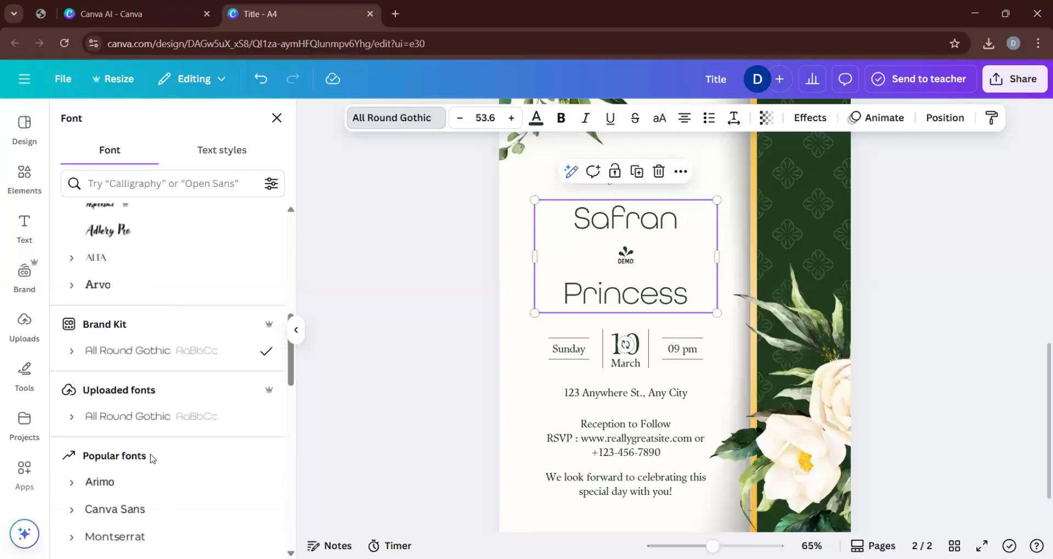
scroll(147, 457, down, 3)
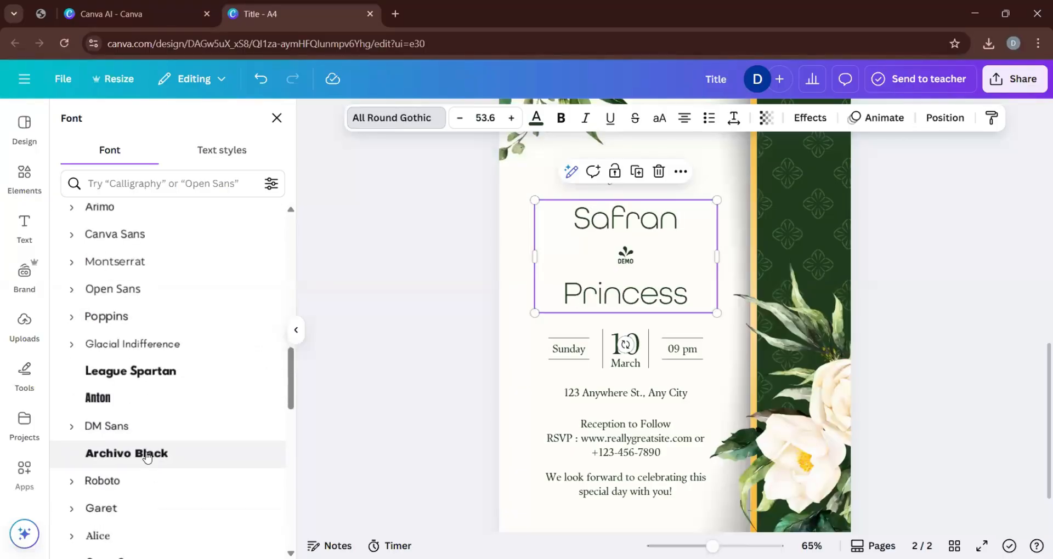
scroll(142, 461, down, 3)
click(142, 464)
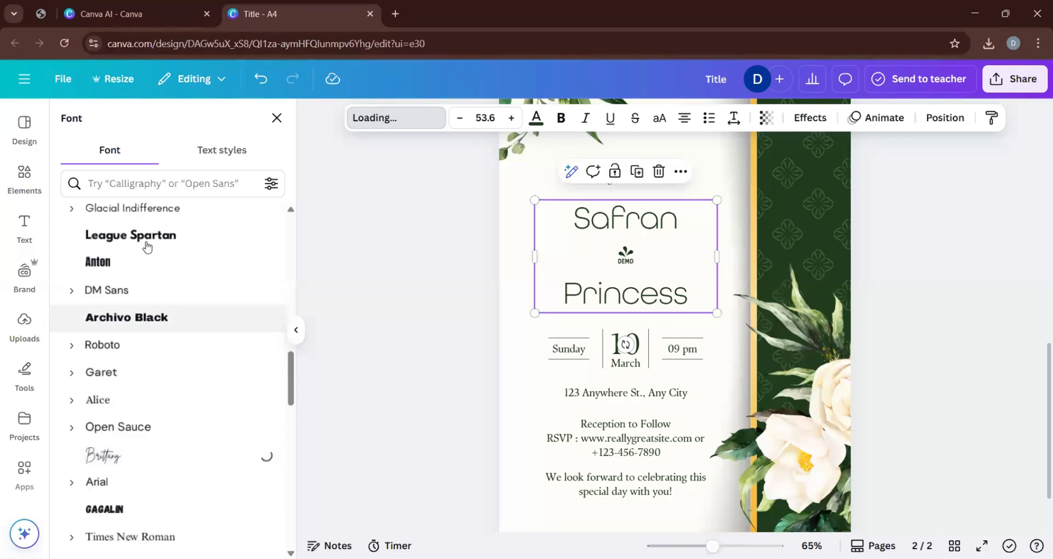
Search the font library for fancy fonts for the couple's names.
click(146, 186)
text(fency)
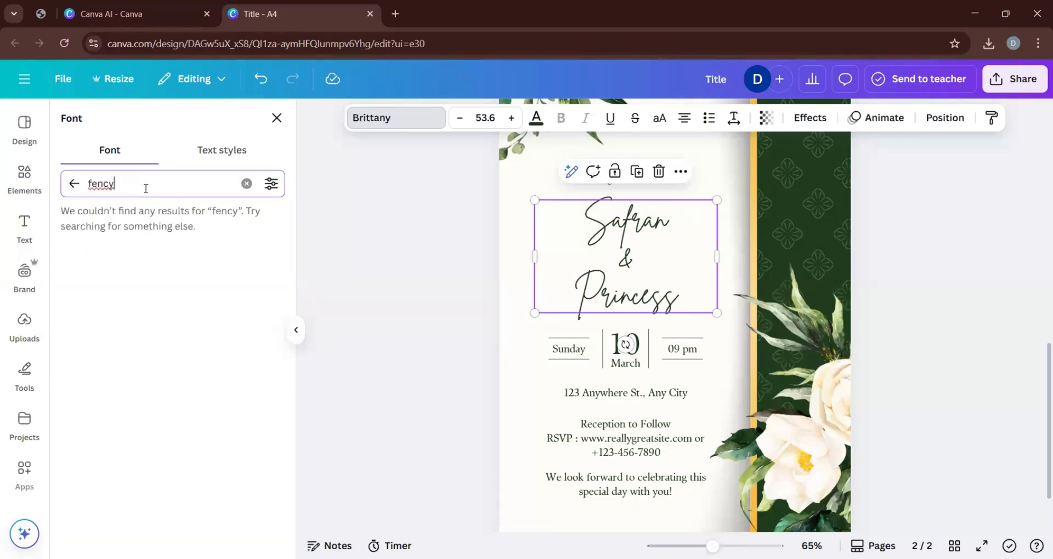
key(BackSpace)
key(BackSpace)
key(BackSpace)
key(BackSpace)
text(ancy)
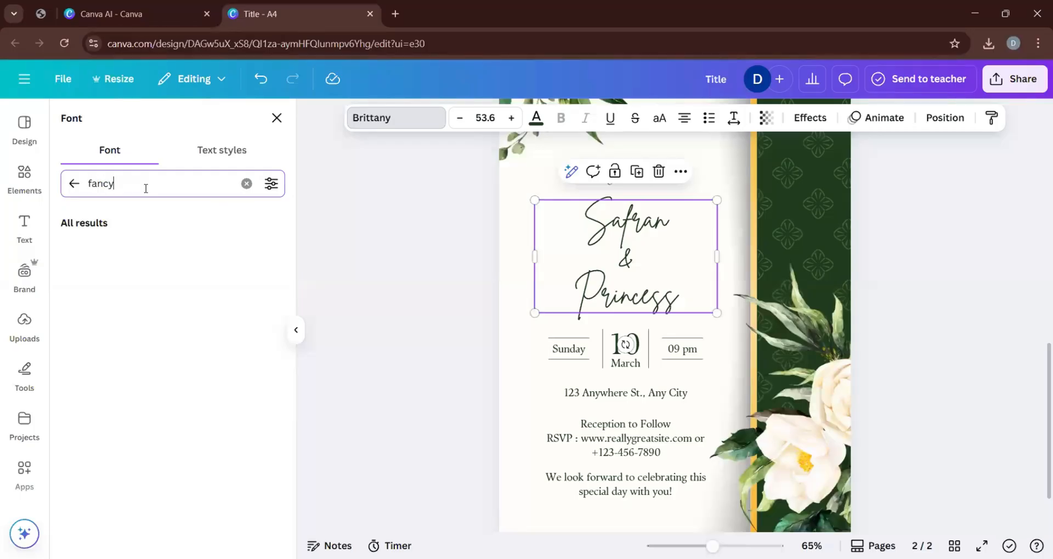
key(BackSpace)
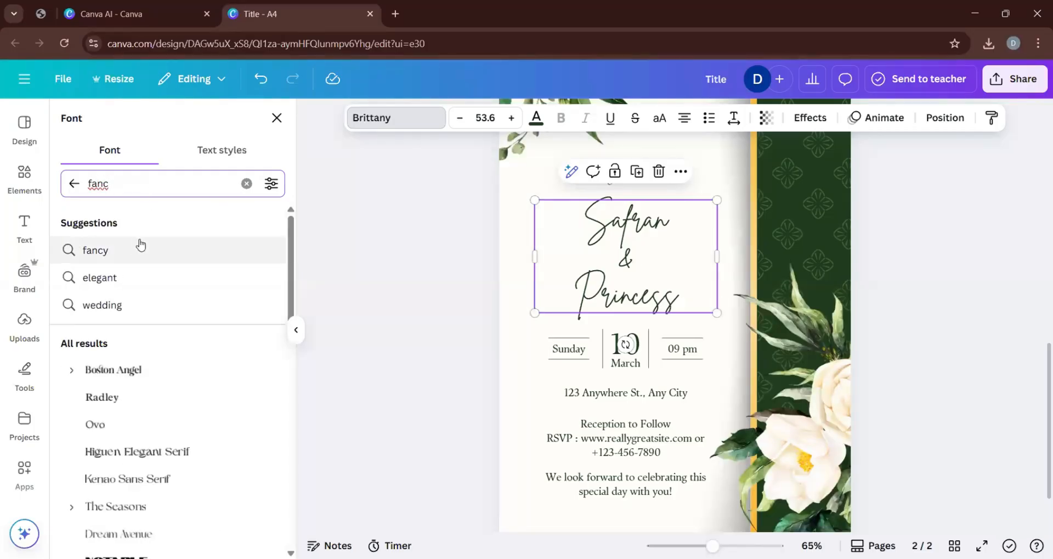
click(141, 246)
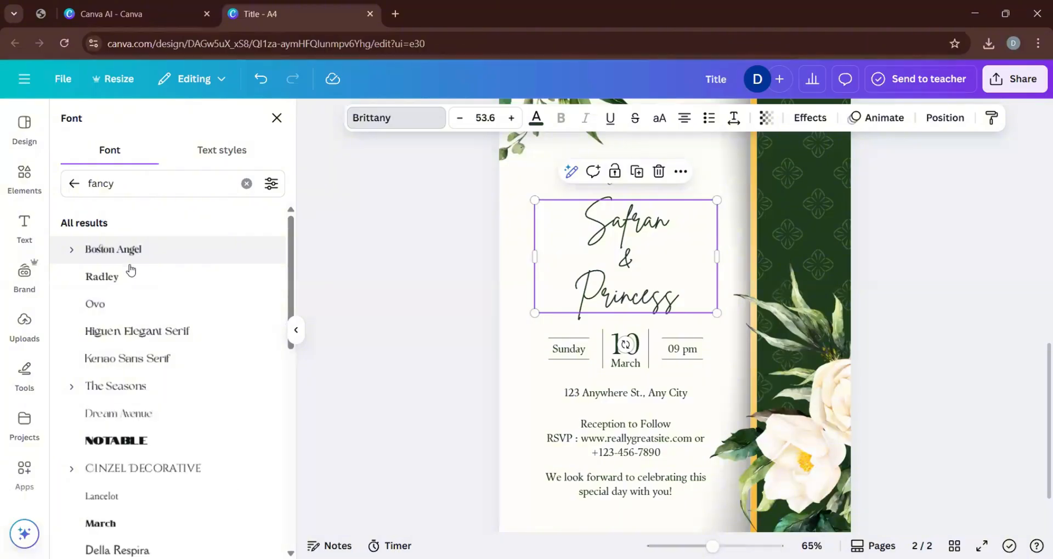
Try the Boston Angel, Blosta Script, Droid Serif, Harmattan and Pinyon Script fonts on the couple's names.
click(128, 257)
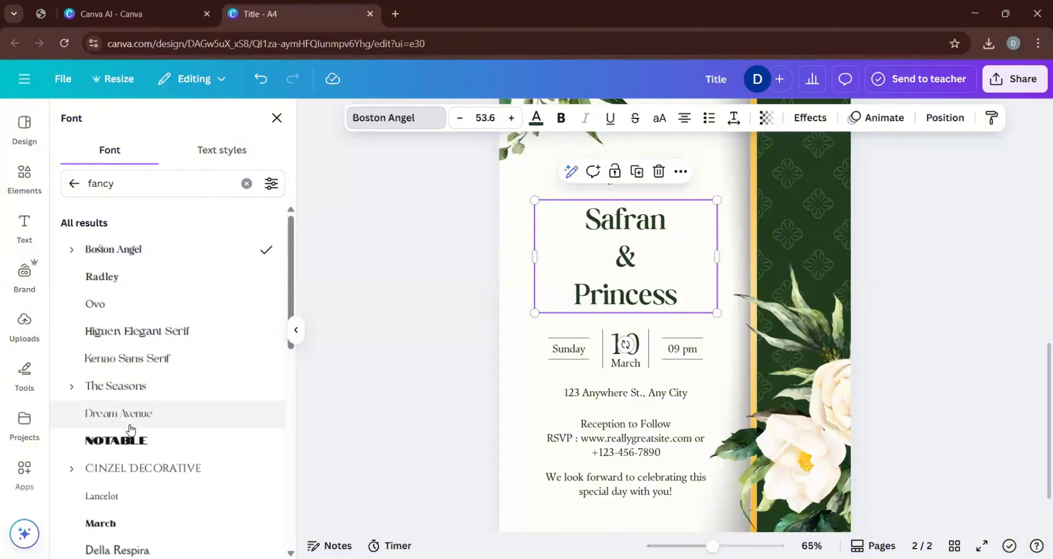
scroll(134, 440, down, 2)
scroll(134, 440, down, 5)
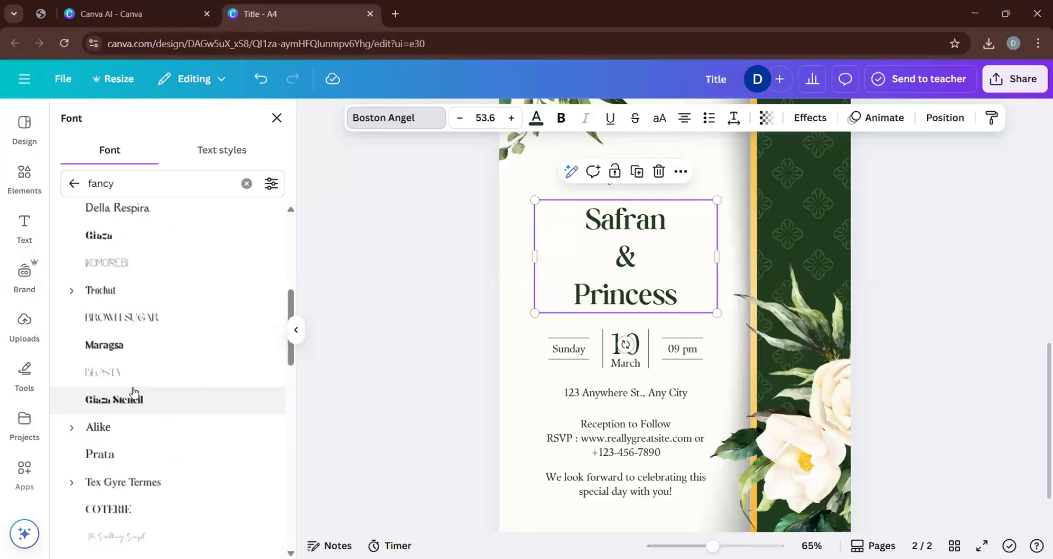
scroll(138, 439, down, 3)
click(133, 406)
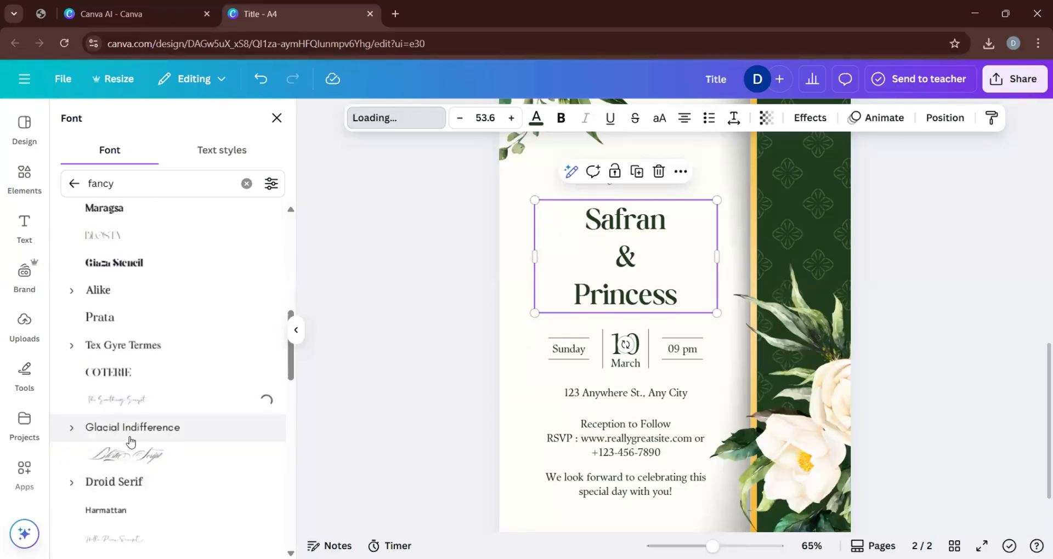
click(120, 459)
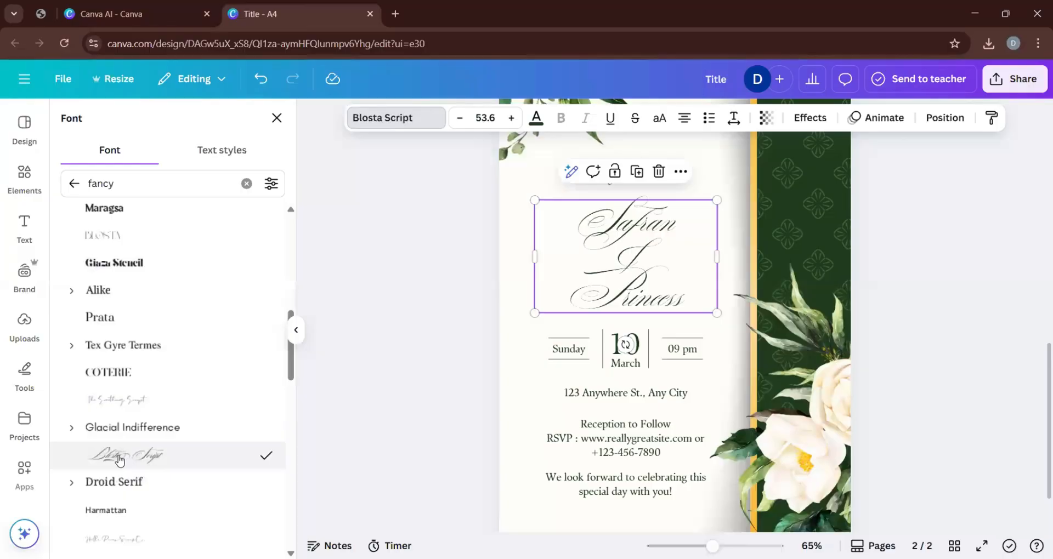
click(118, 493)
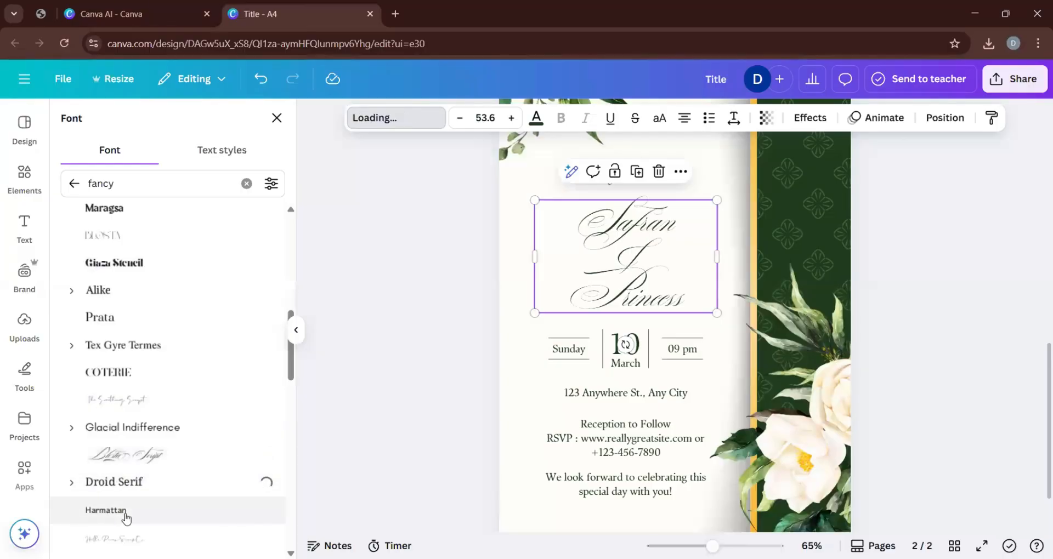
click(125, 515)
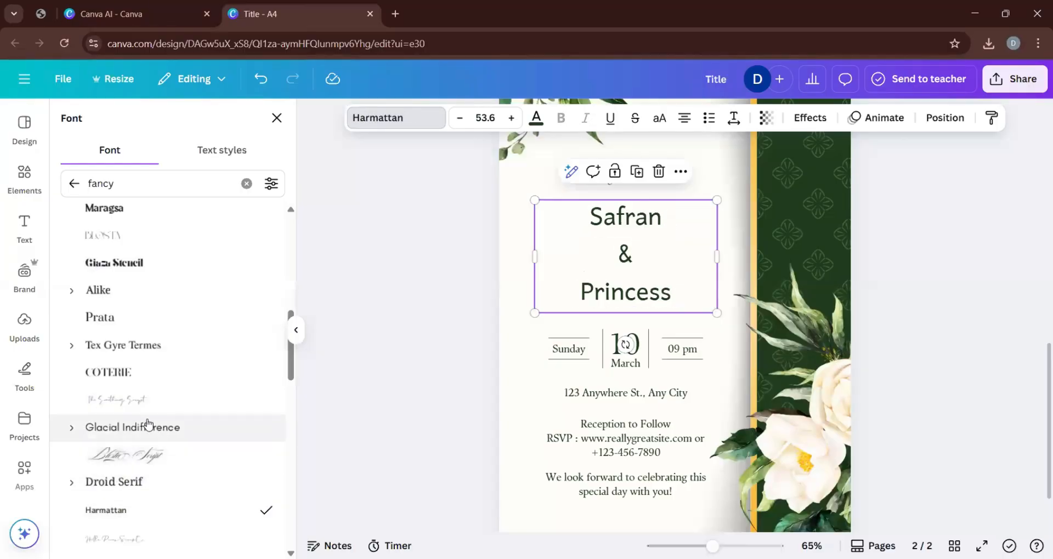
scroll(146, 425, down, 6)
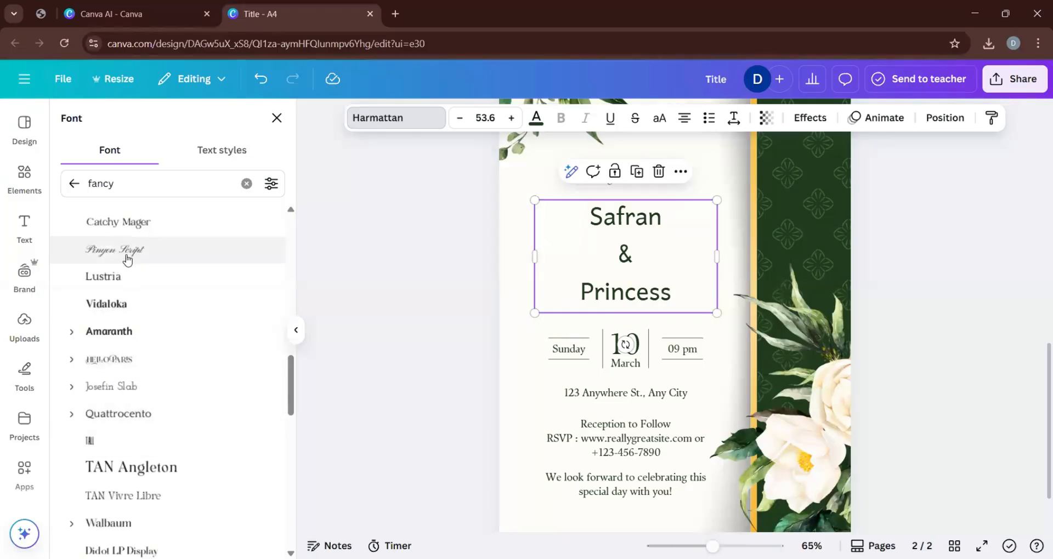
click(126, 254)
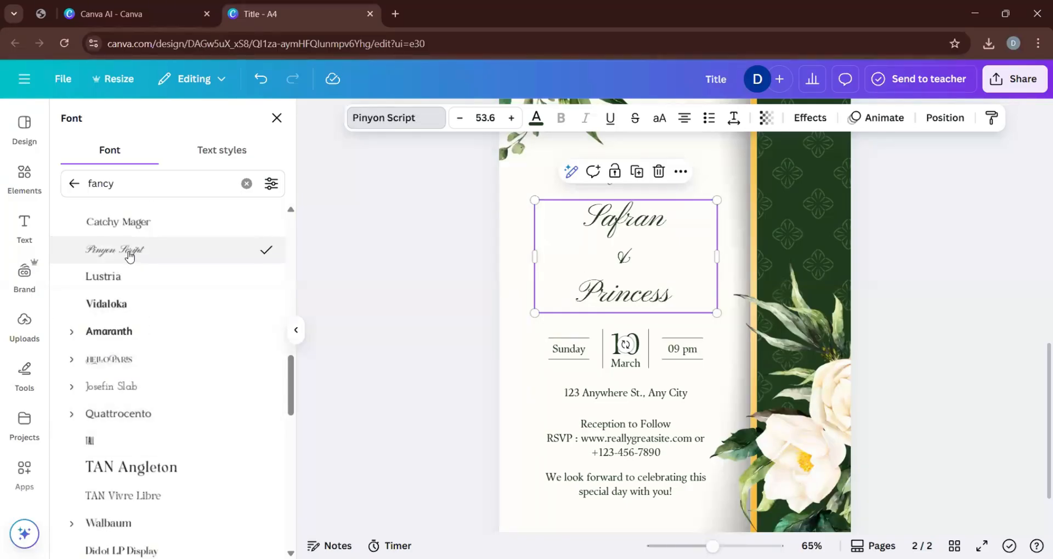
Apply the Hello Paris font to the couple's names, scale the text down to about size 51 and deselect it.
click(125, 367)
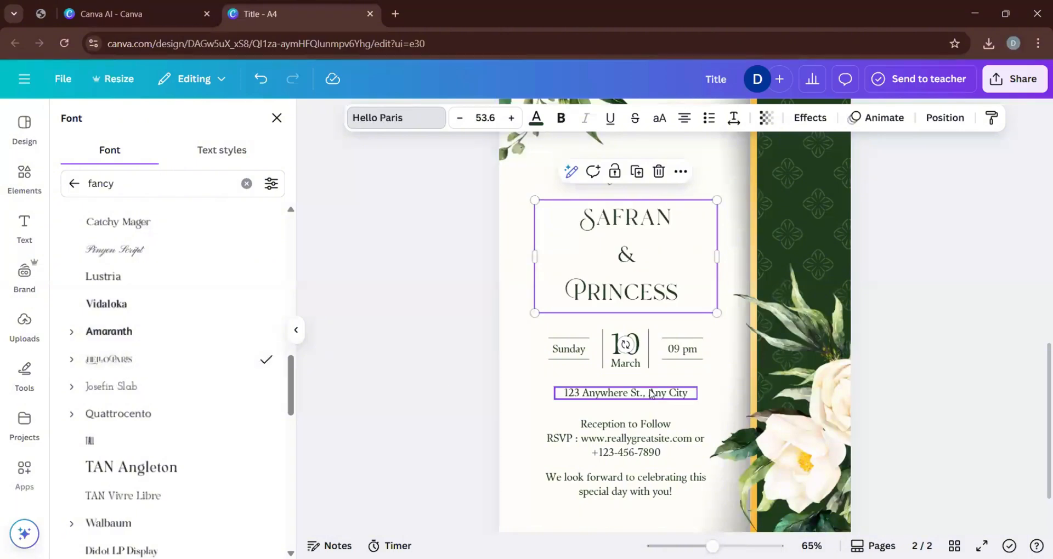
drag(535, 313, 541, 312)
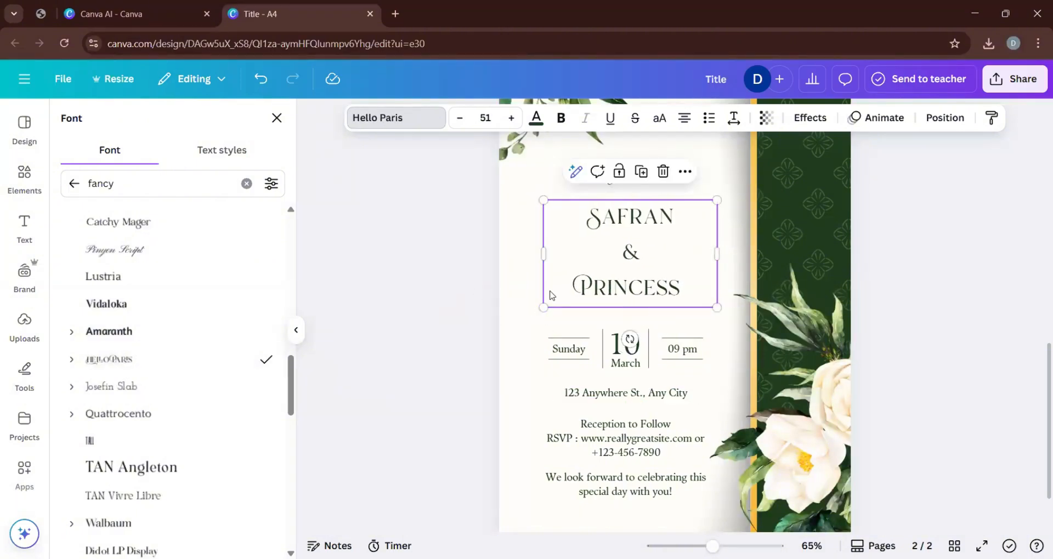
click(433, 261)
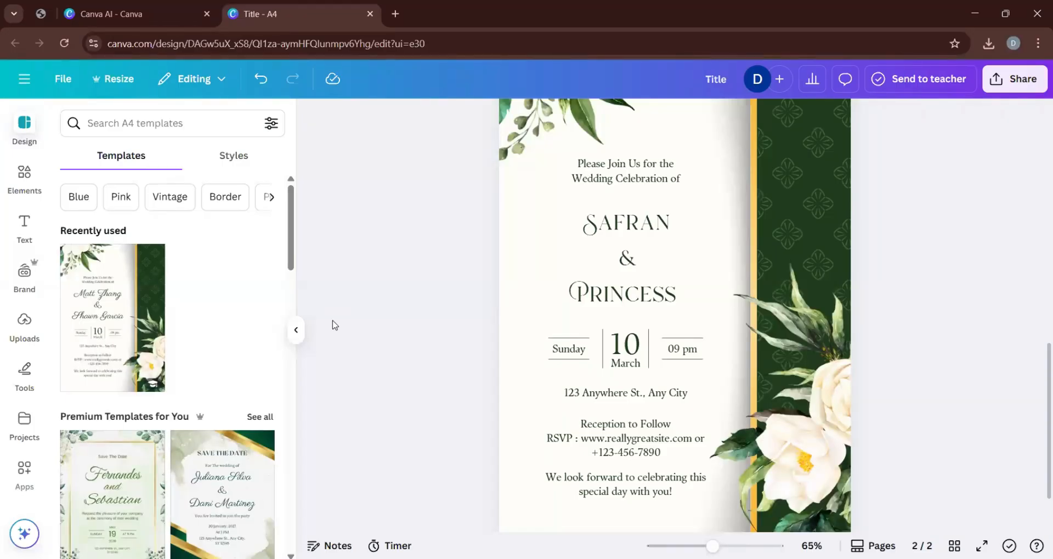
Change the wedding date's day number to 15 and its weekday to Saturday.
click(627, 347)
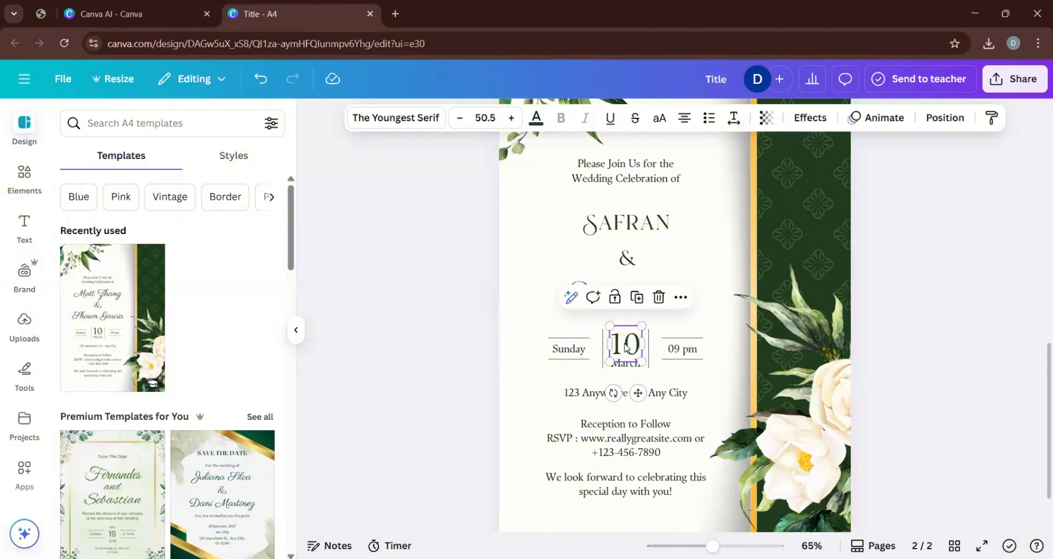
double_click(627, 346)
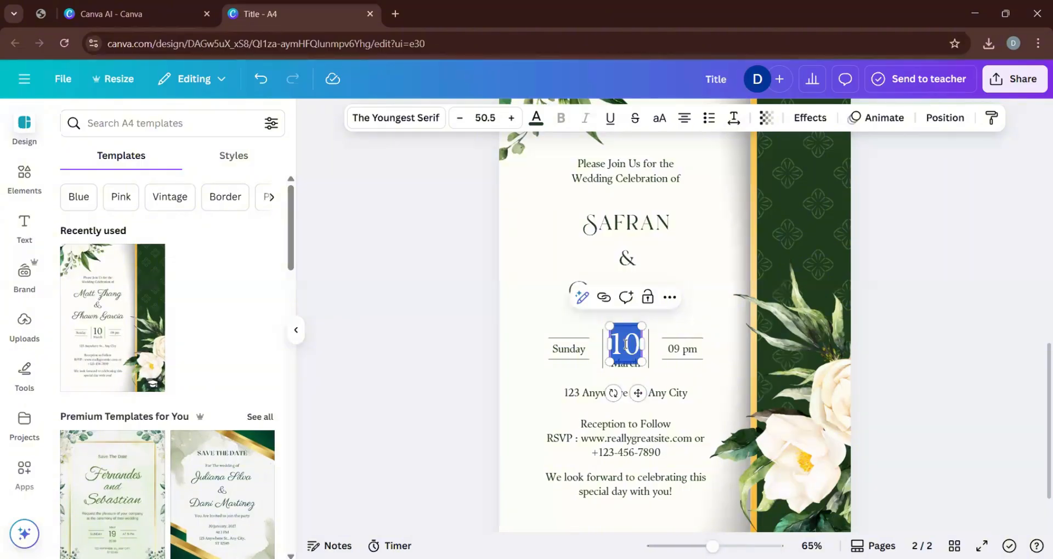
text(15)
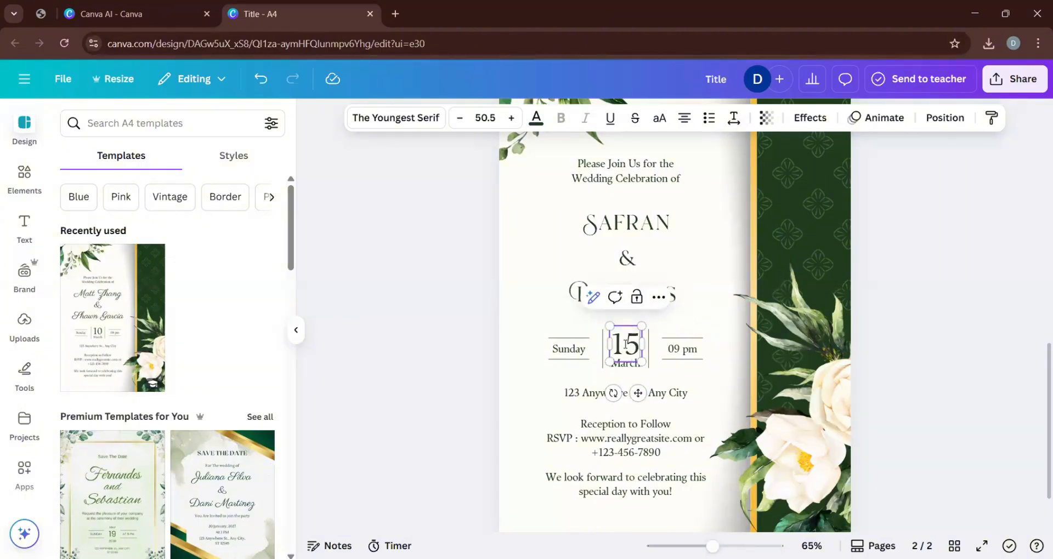
double_click(567, 350)
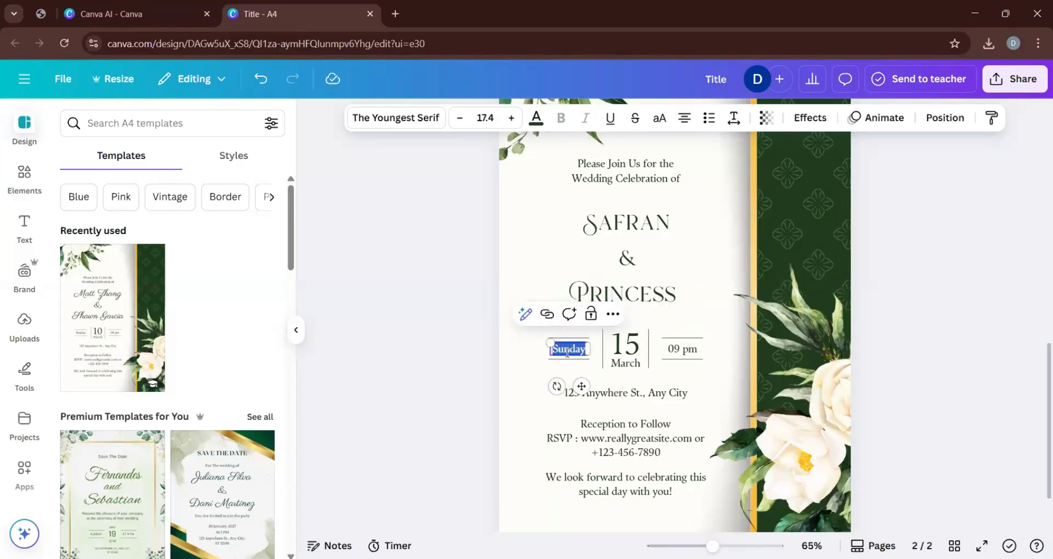
text(Saturday)
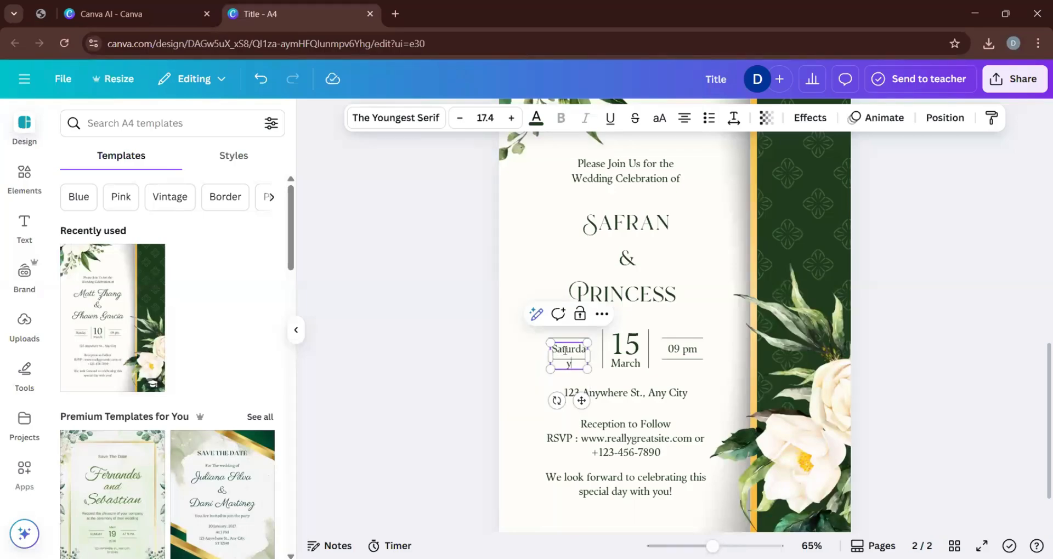
Widen the Saturday text box so the word fits on one line, and center it between its two rules.
click(532, 394)
click(566, 353)
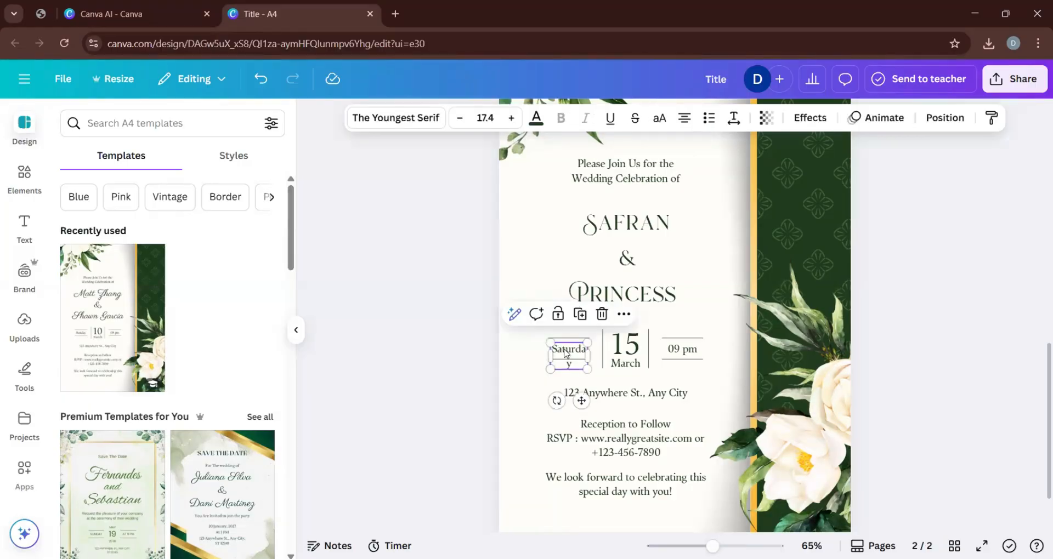
click(528, 376)
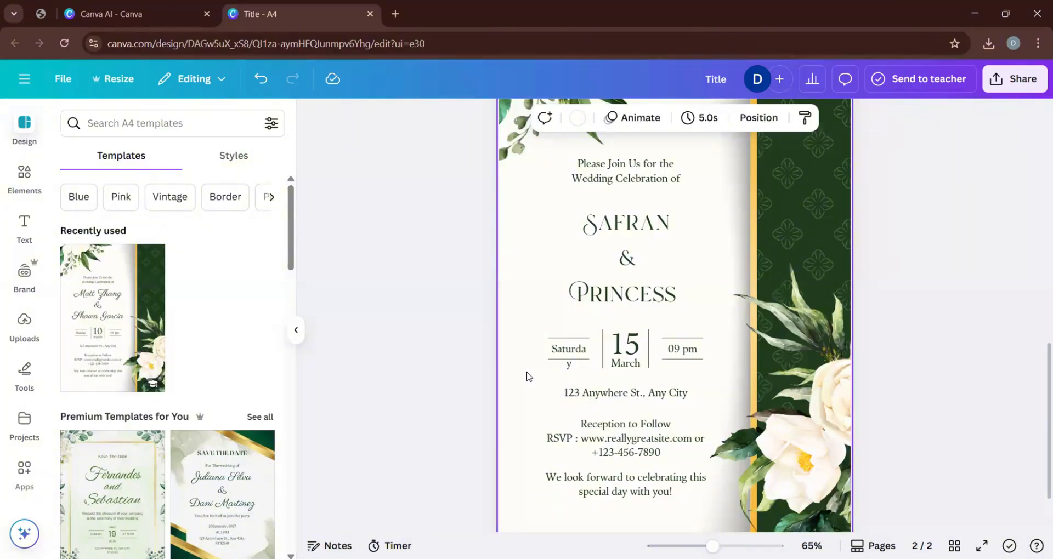
click(554, 355)
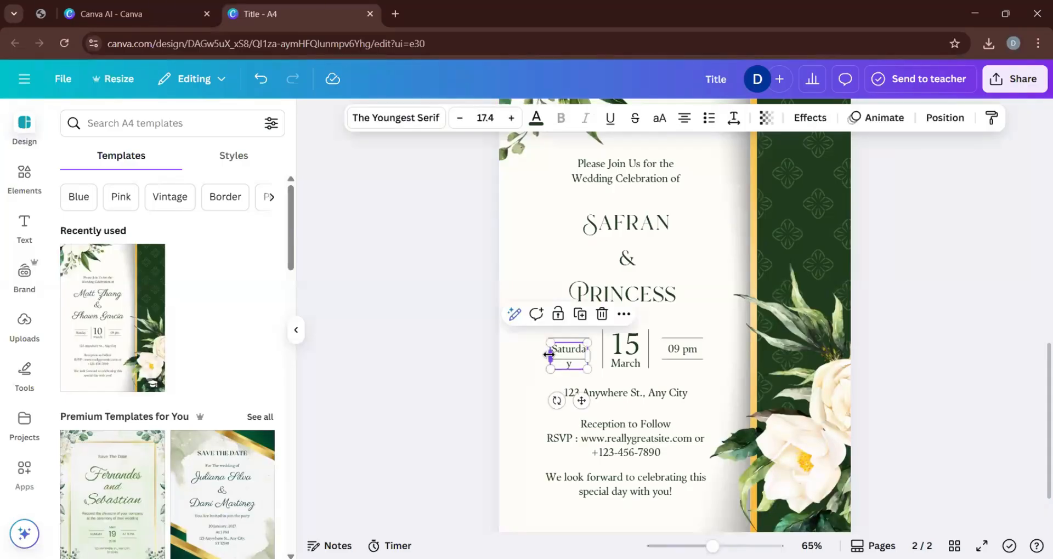
drag(549, 355, 542, 355)
click(521, 362)
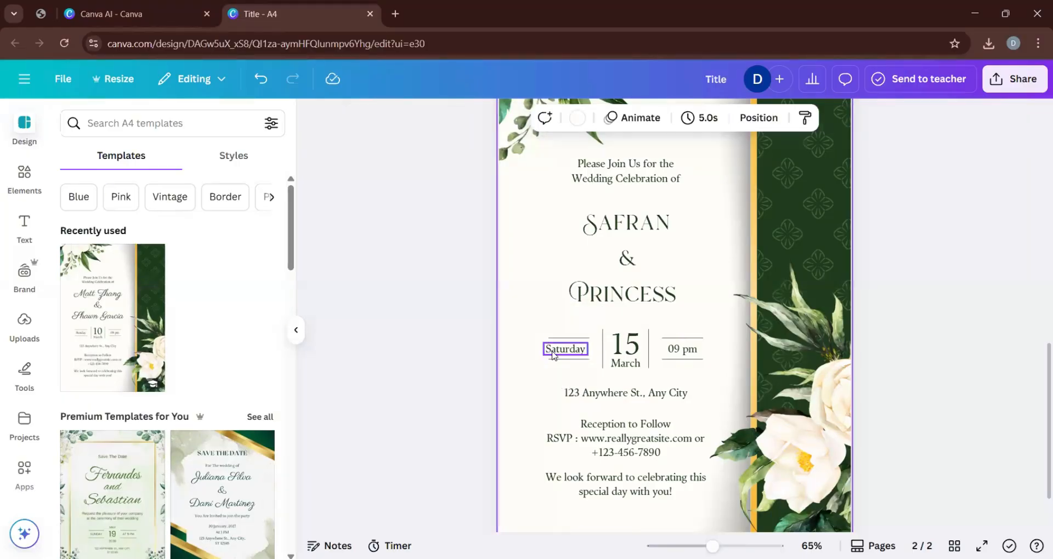
click(554, 356)
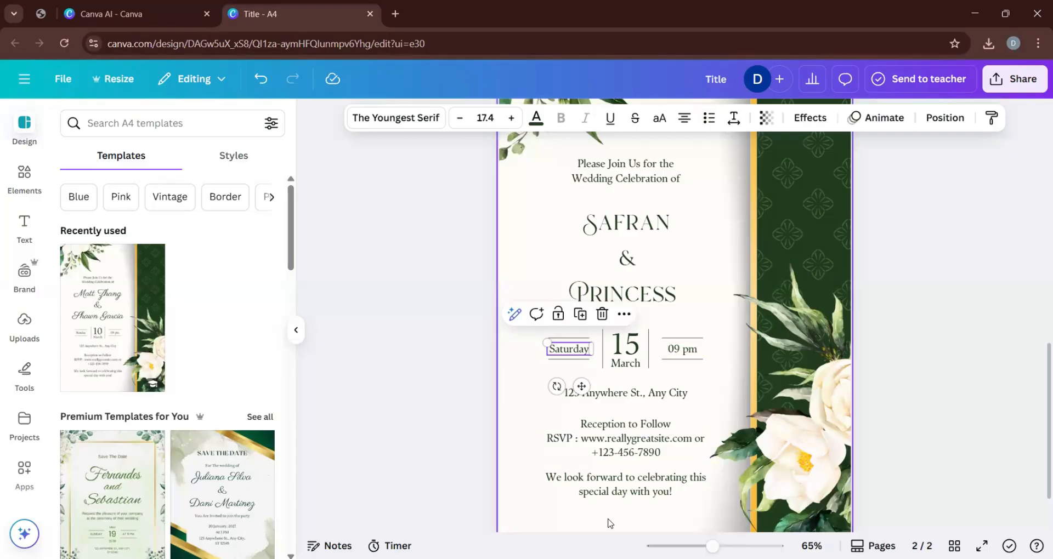
click(460, 448)
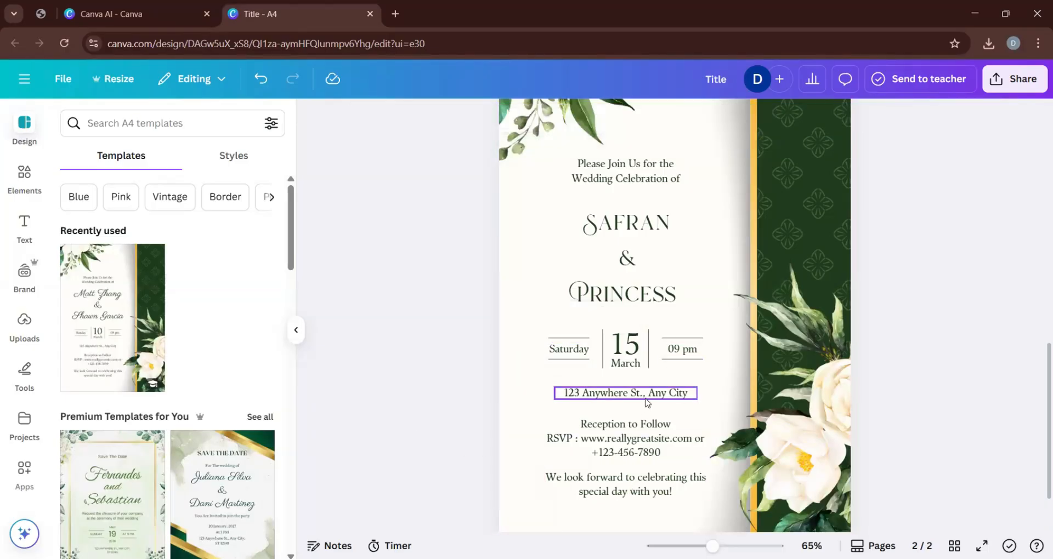
Review the edited wedding invitation on page 2 from its floral header to its closing message.
scroll(603, 405, down, 2)
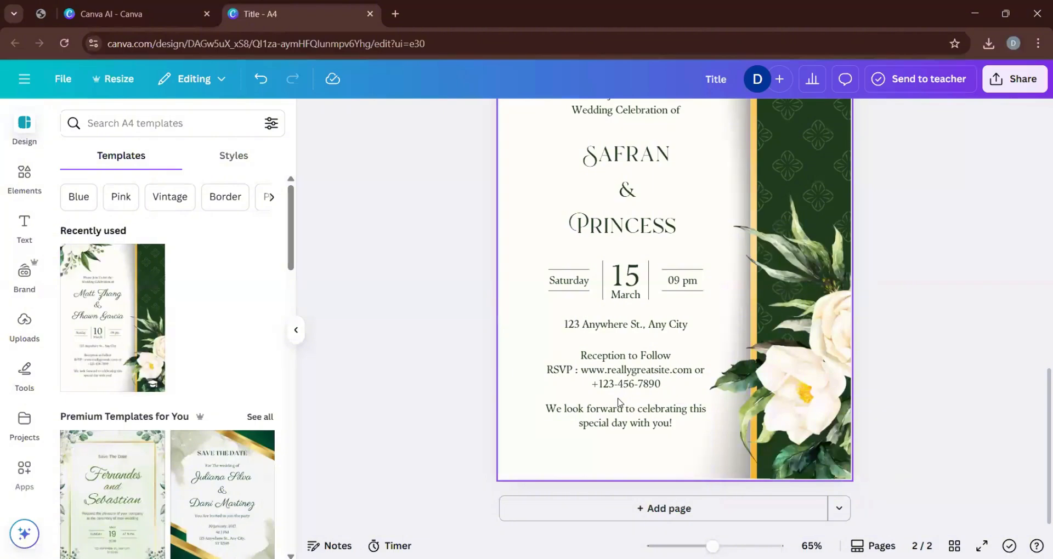
scroll(619, 403, up, 5)
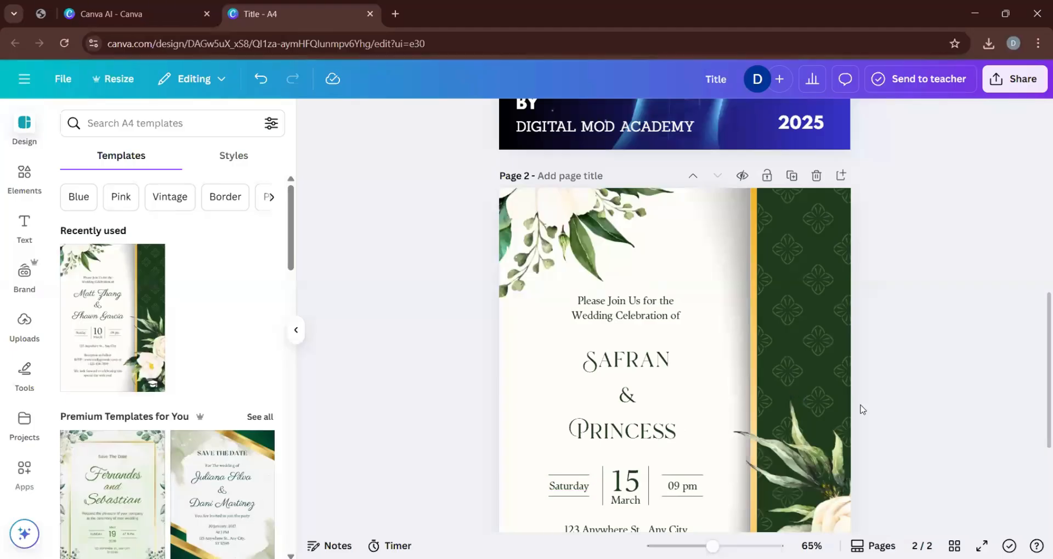
scroll(862, 407, down, 3)
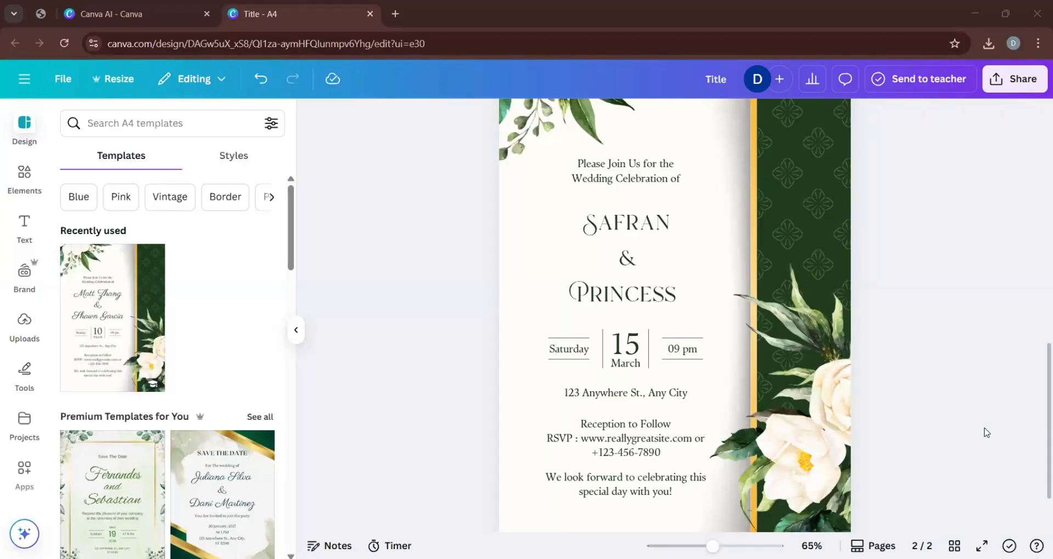
scroll(410, 319, down, 2)
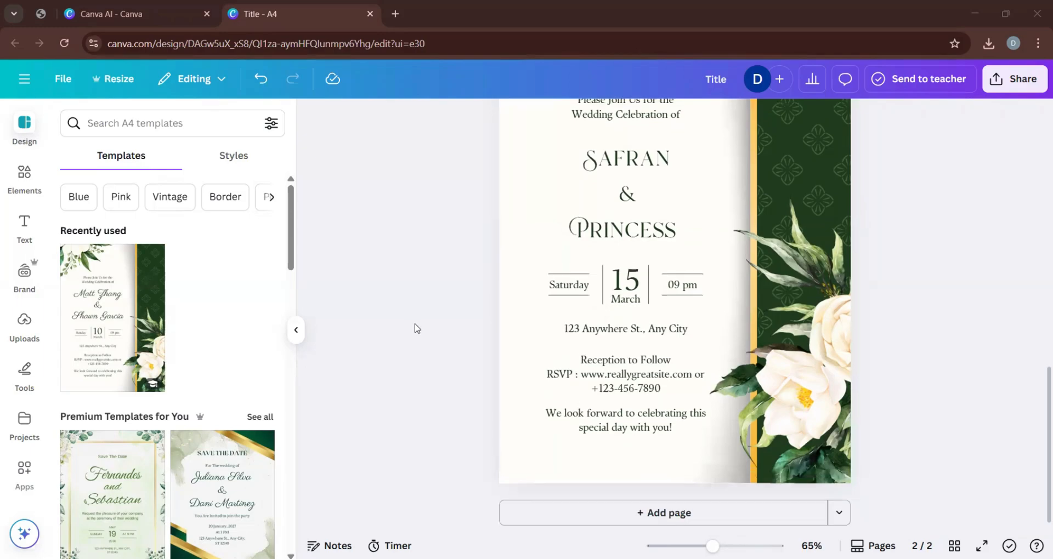
scroll(415, 328, up, 3)
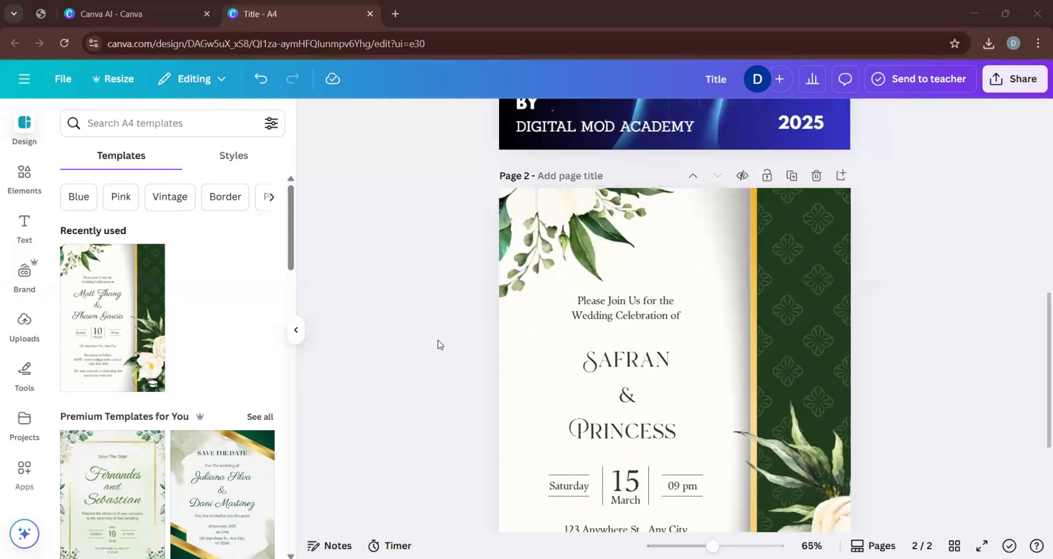
scroll(439, 344, down, 5)
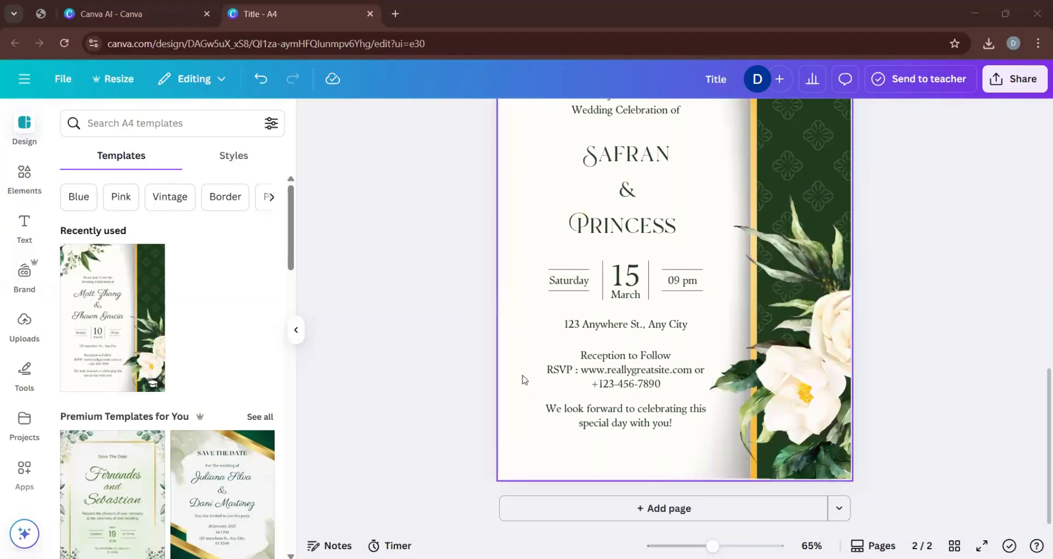
scroll(449, 287, up, 1)
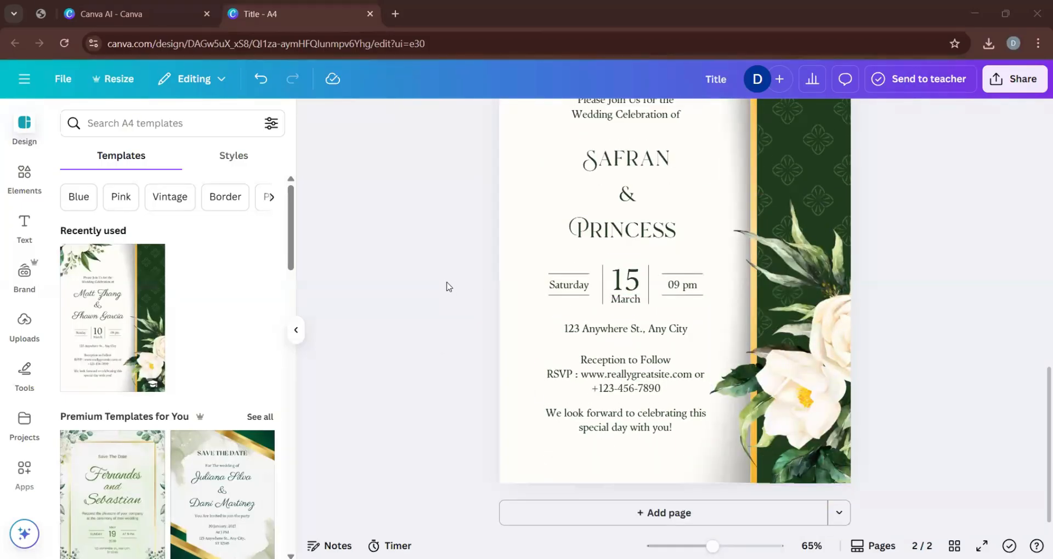
scroll(449, 286, up, 5)
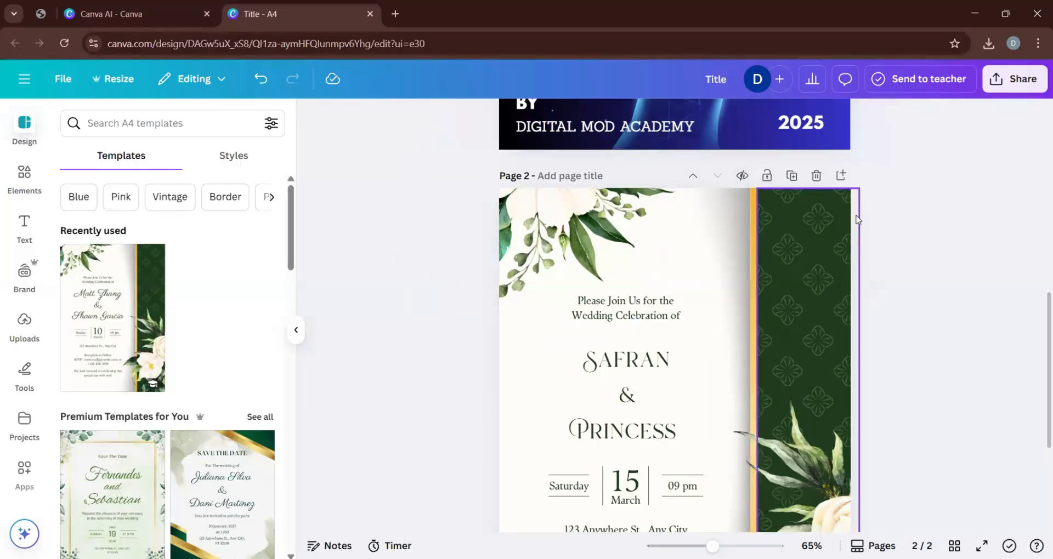
Browse the resize options for the design and open the custom size settings.
click(529, 388)
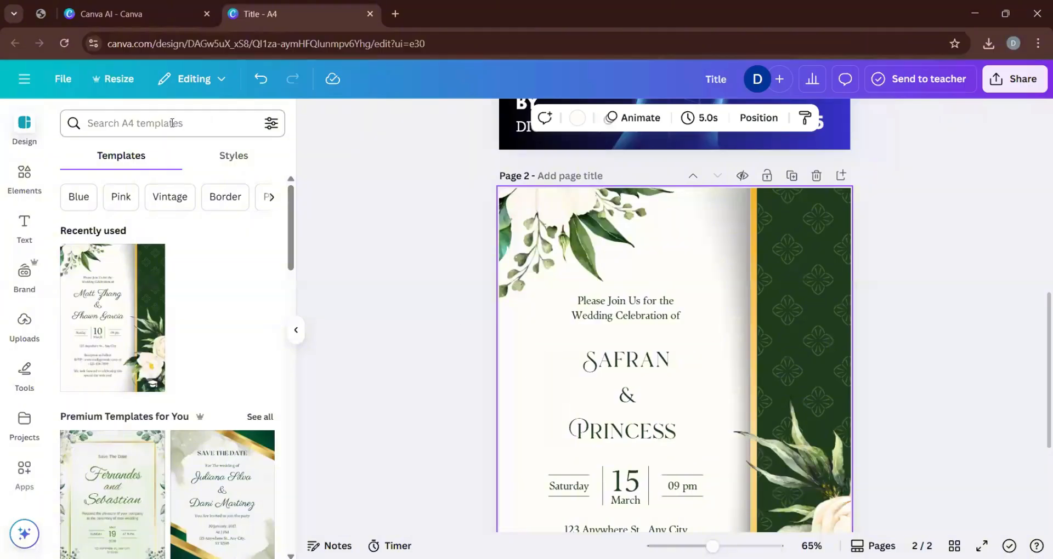
click(113, 82)
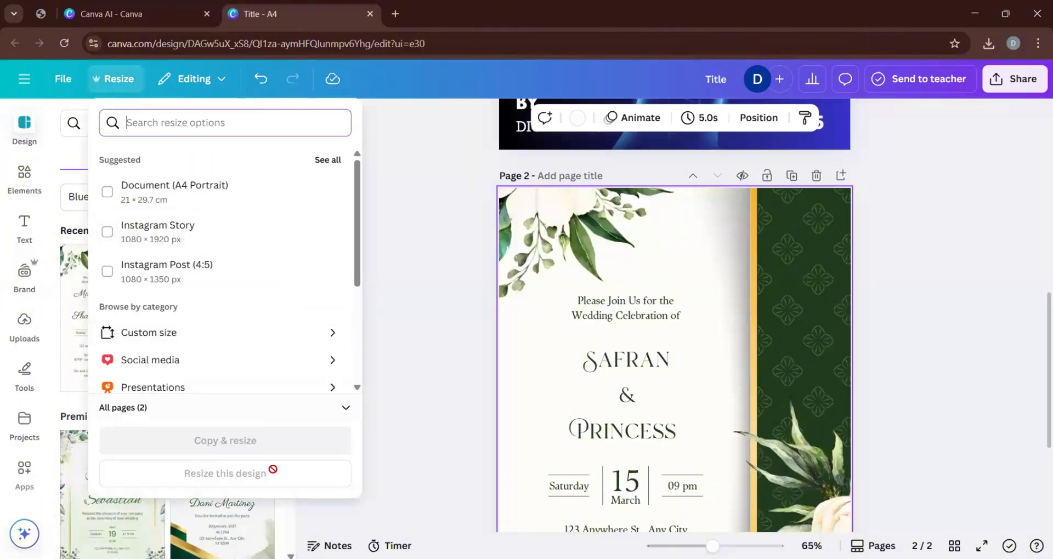
scroll(169, 365, down, 3)
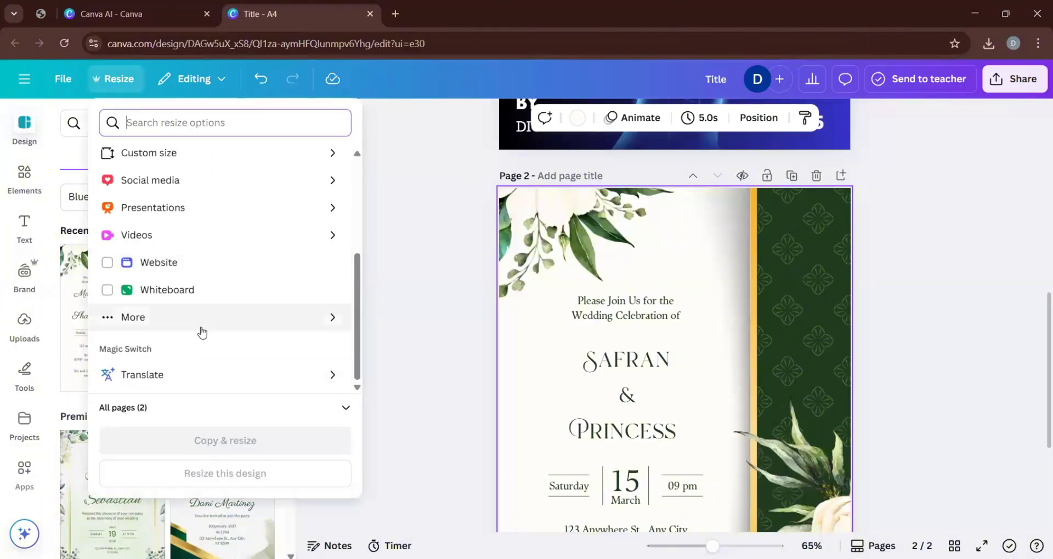
scroll(201, 332, up, 3)
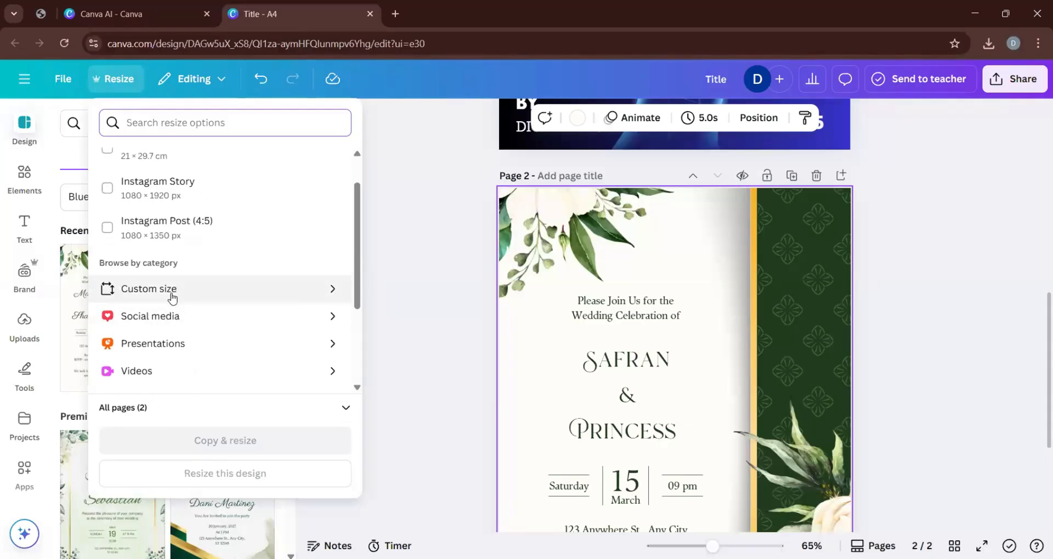
click(171, 297)
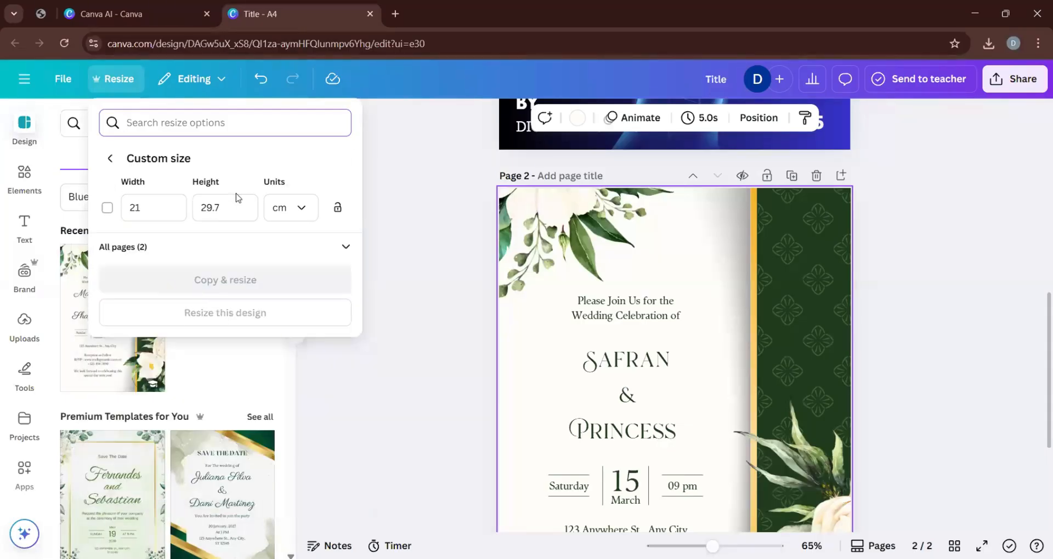
Leave the custom size settings and close the resize options without resizing the design.
click(111, 159)
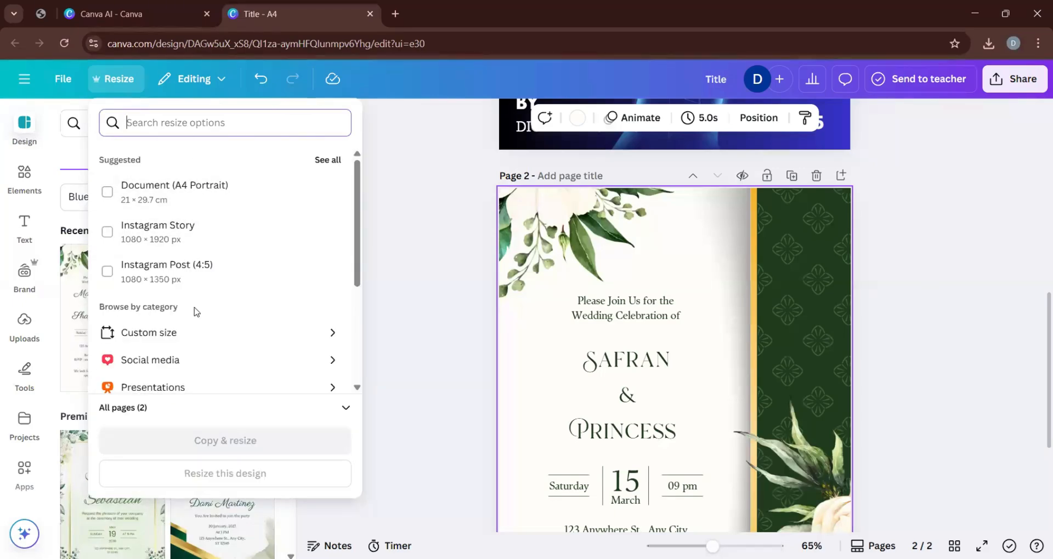
click(423, 188)
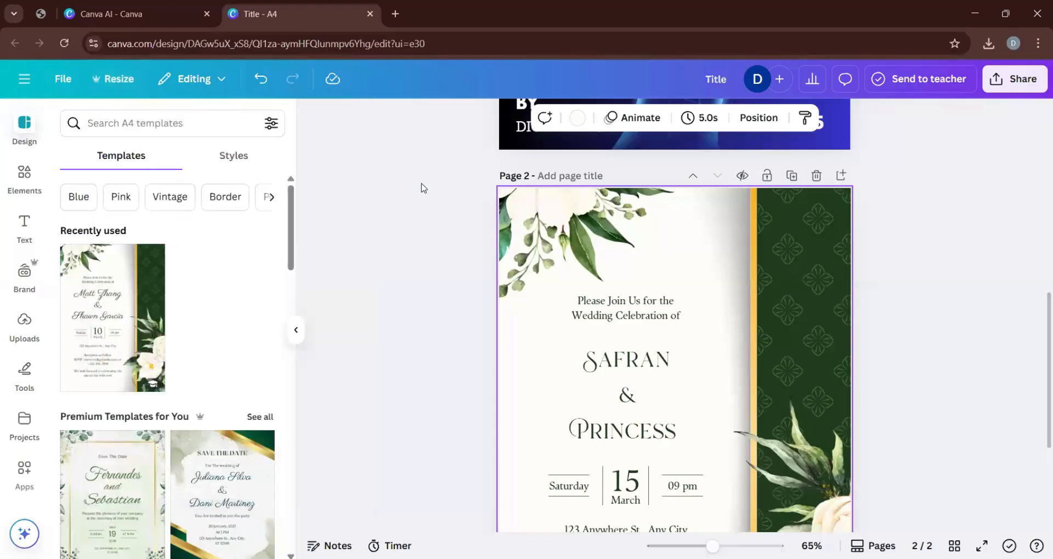
click(422, 188)
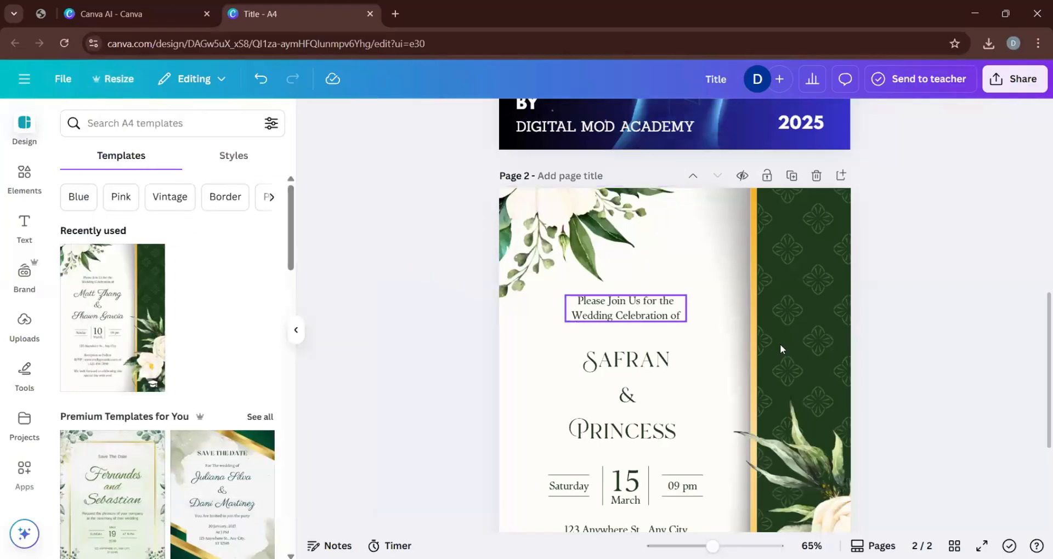
scroll(565, 345, down, 4)
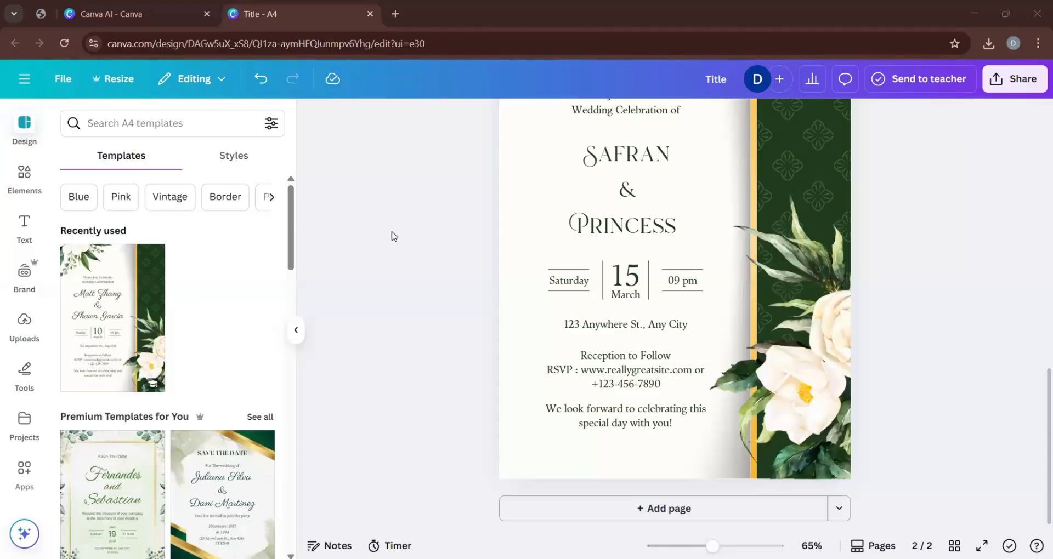
scroll(428, 294, up, 5)
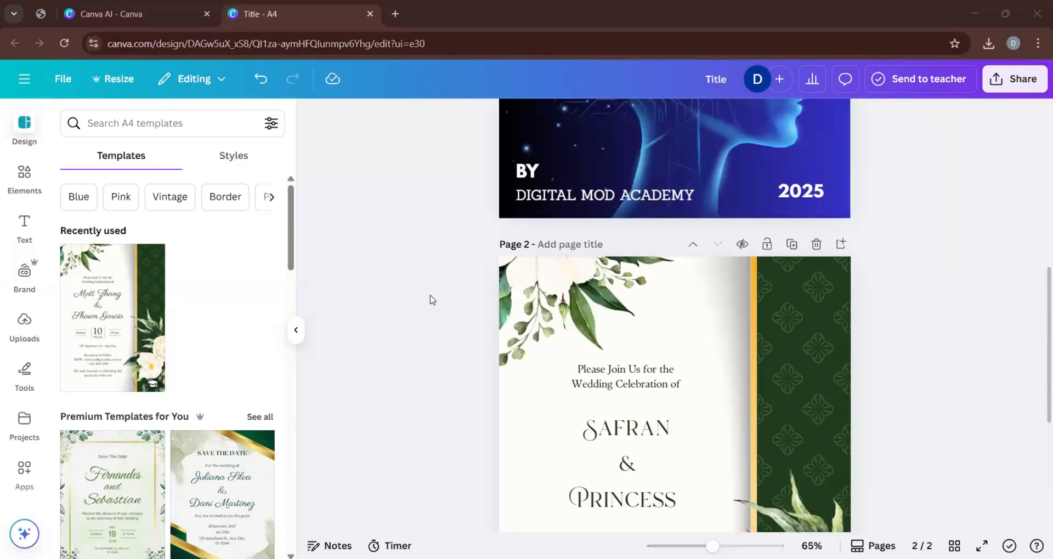
scroll(432, 300, down, 5)
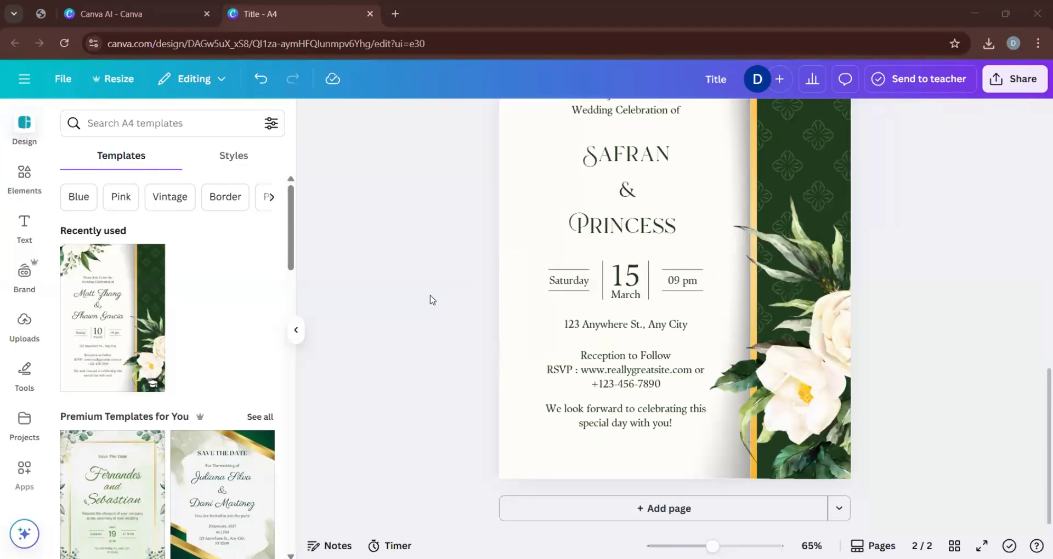
scroll(432, 299, up, 3)
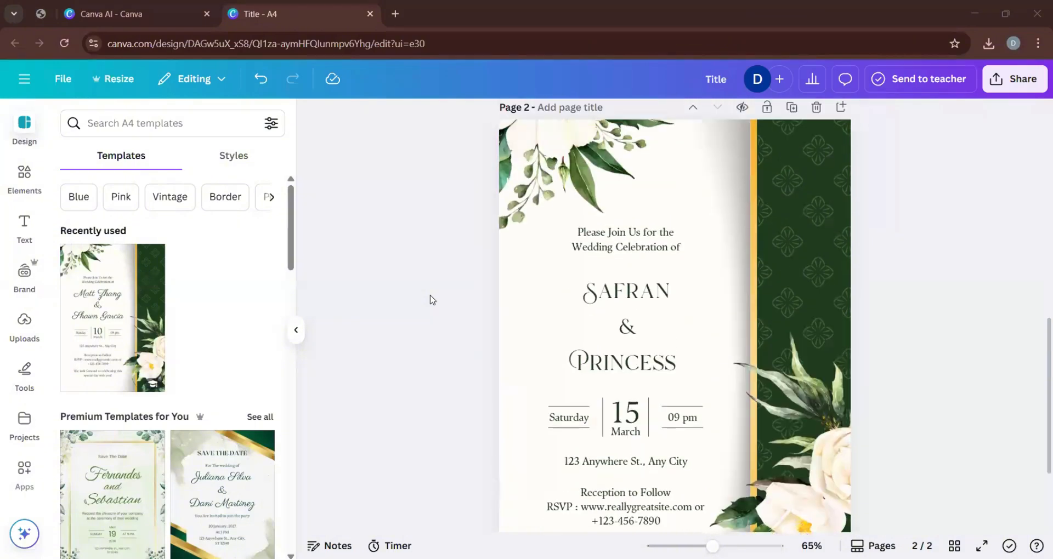
scroll(432, 300, down, 3)
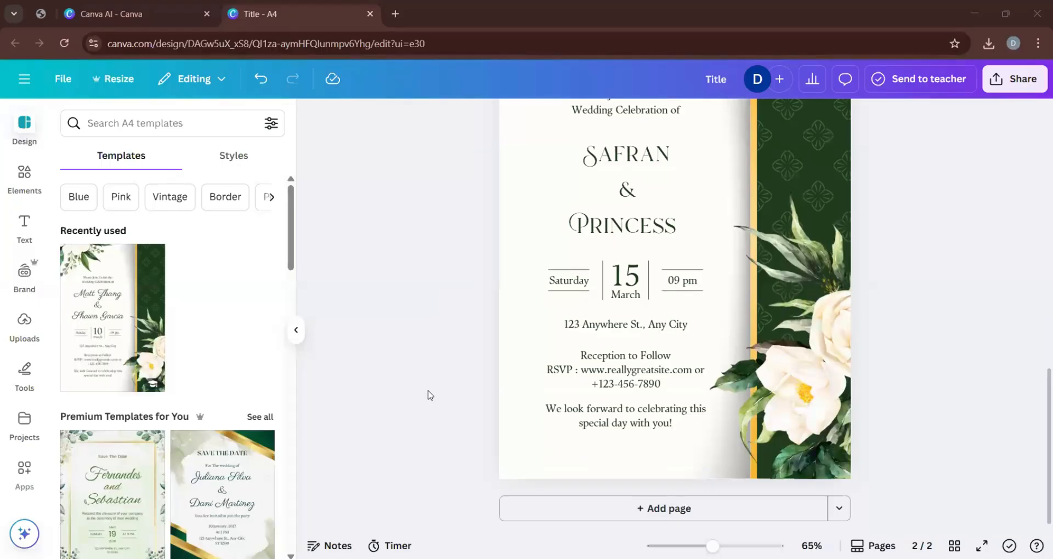
scroll(425, 394, up, 1)
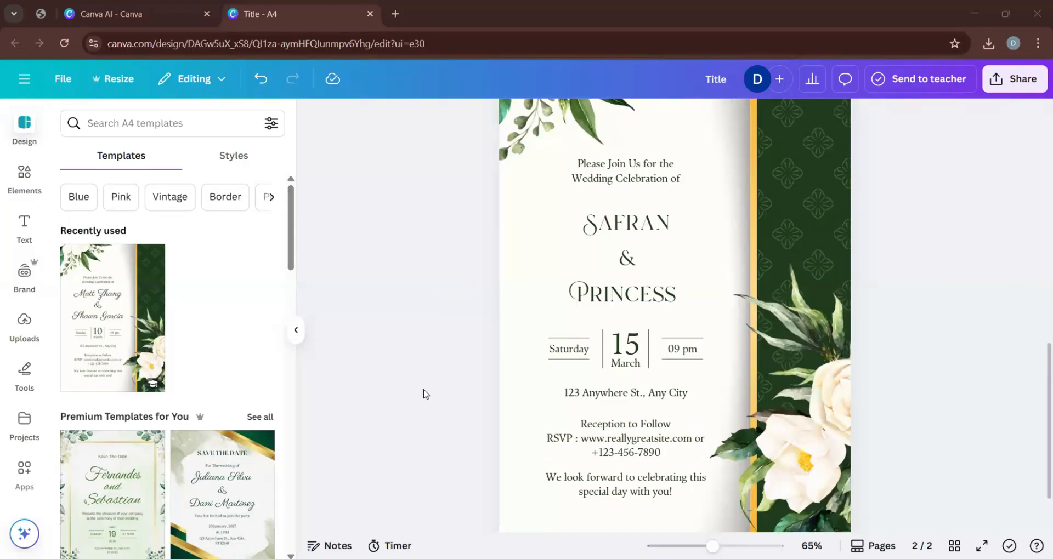
Open the design's download settings and choose JPG as the file type.
click(1015, 82)
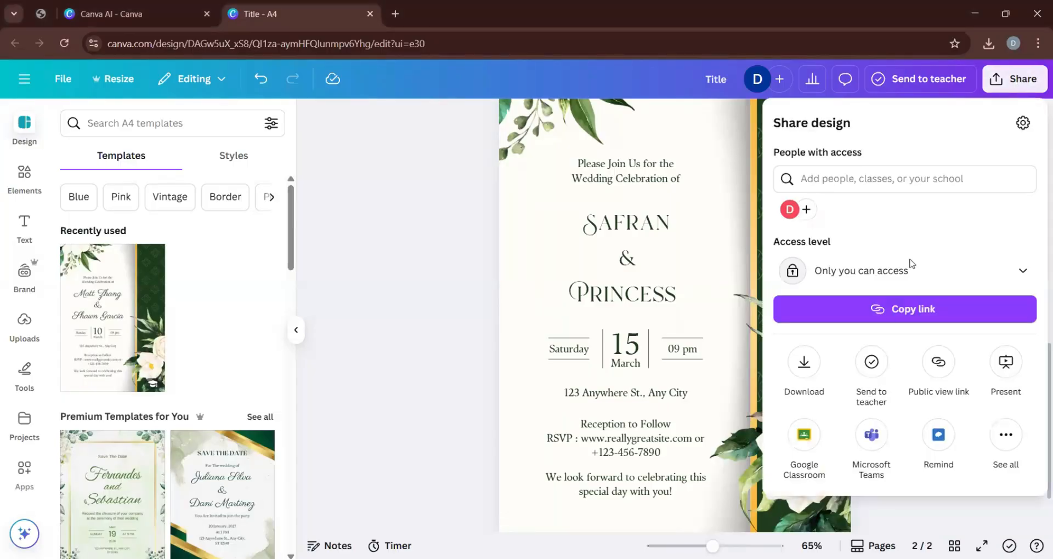
click(804, 361)
click(845, 181)
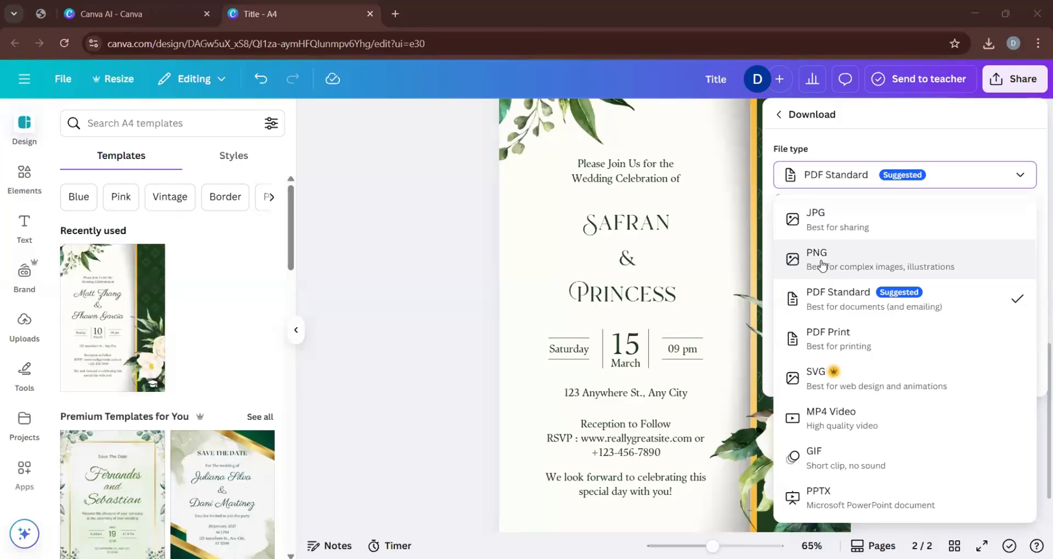
click(828, 234)
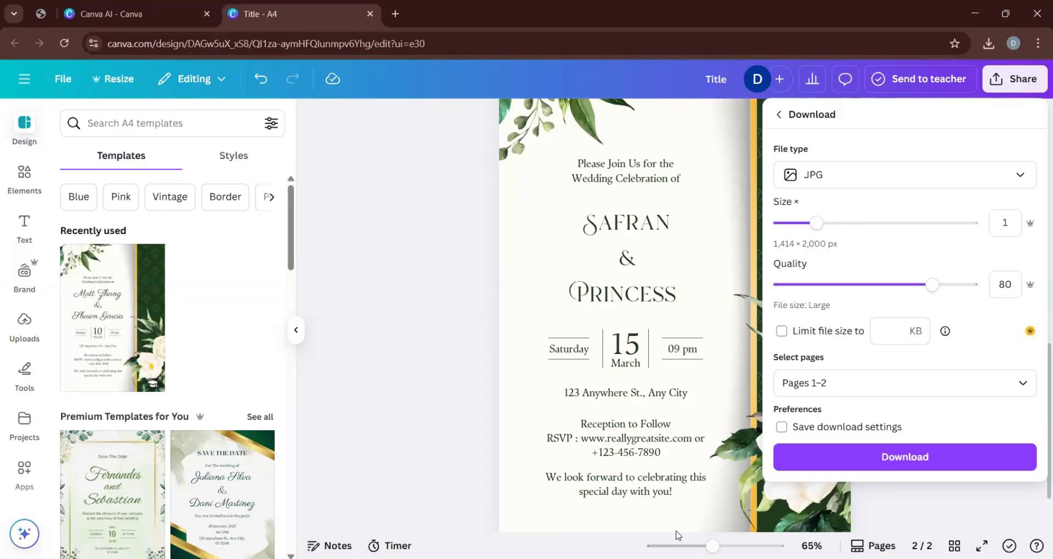
Limit the download to page 2 only, leaving out page 1.
click(1021, 388)
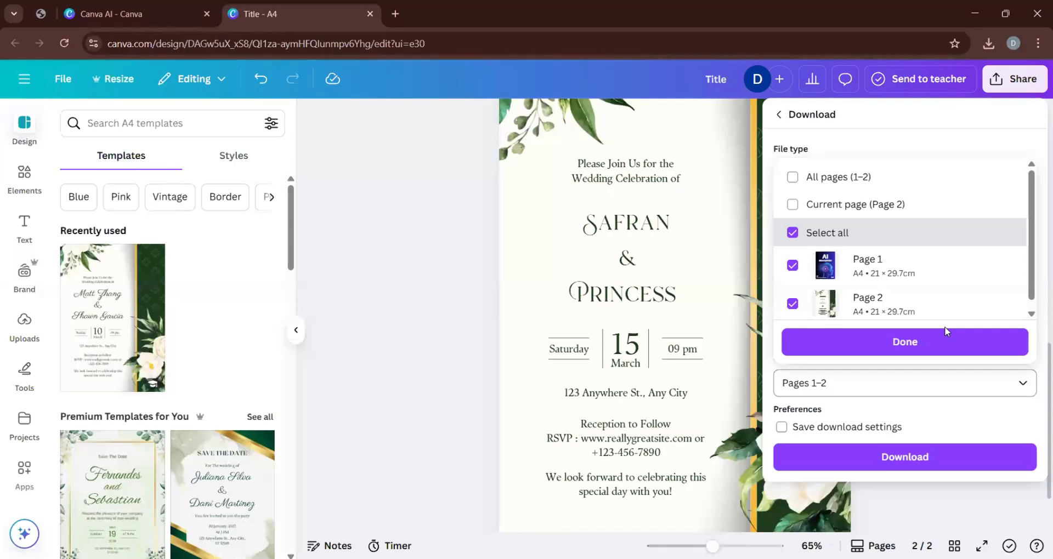
click(792, 232)
click(792, 301)
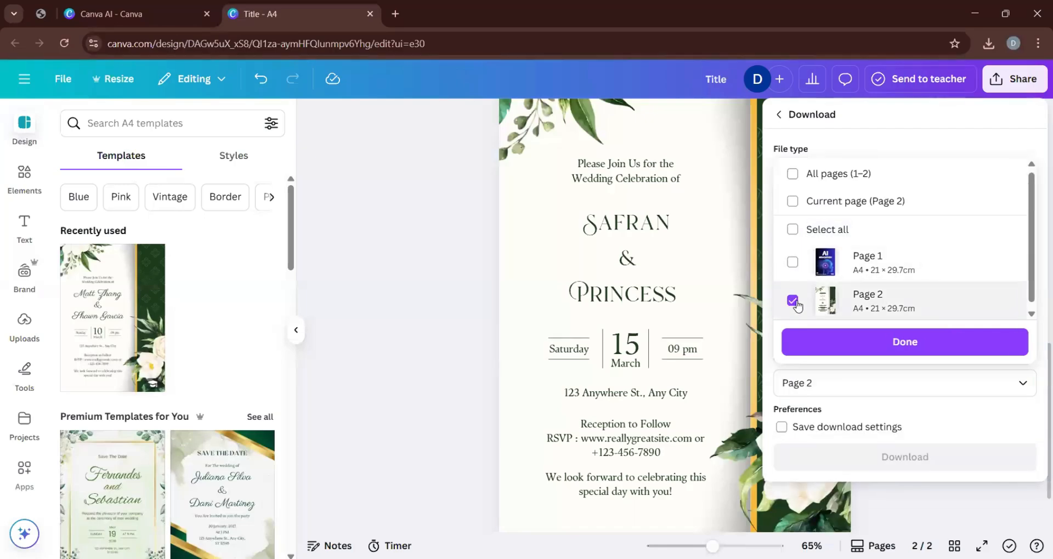
click(853, 342)
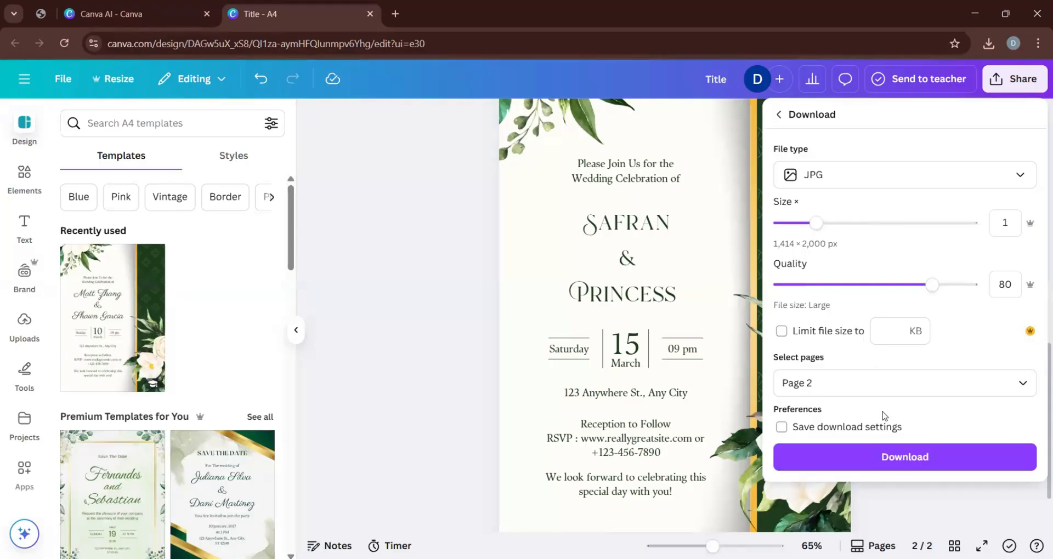
Download the invitation page as a JPG, view the downloaded Title (2).jpg, and return to the design.
click(899, 458)
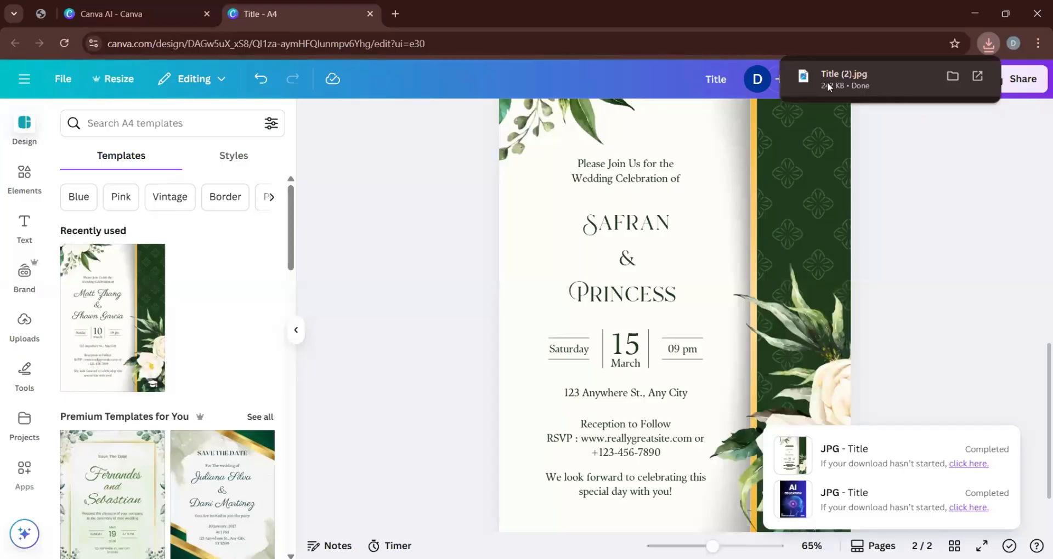
click(827, 87)
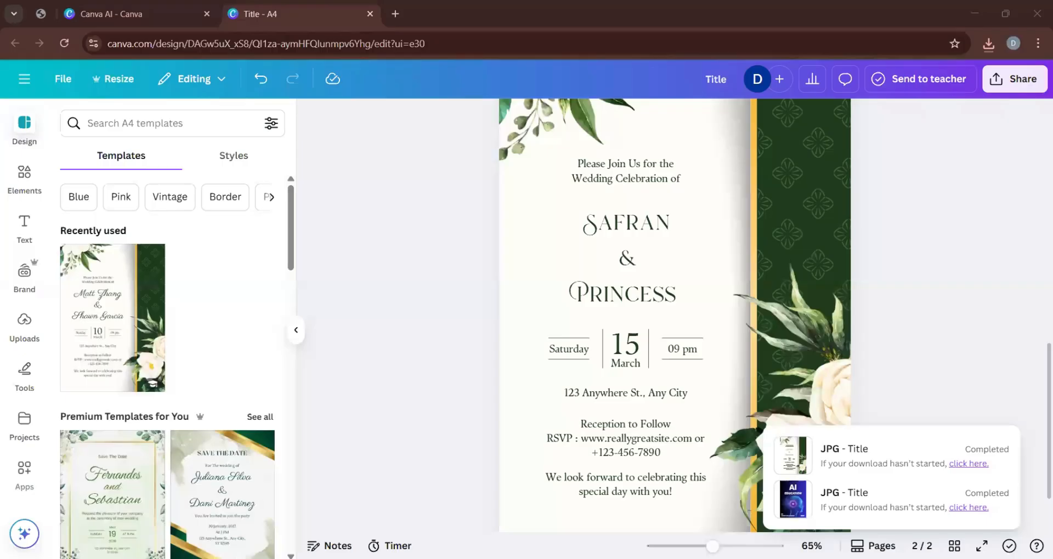
click(487, 397)
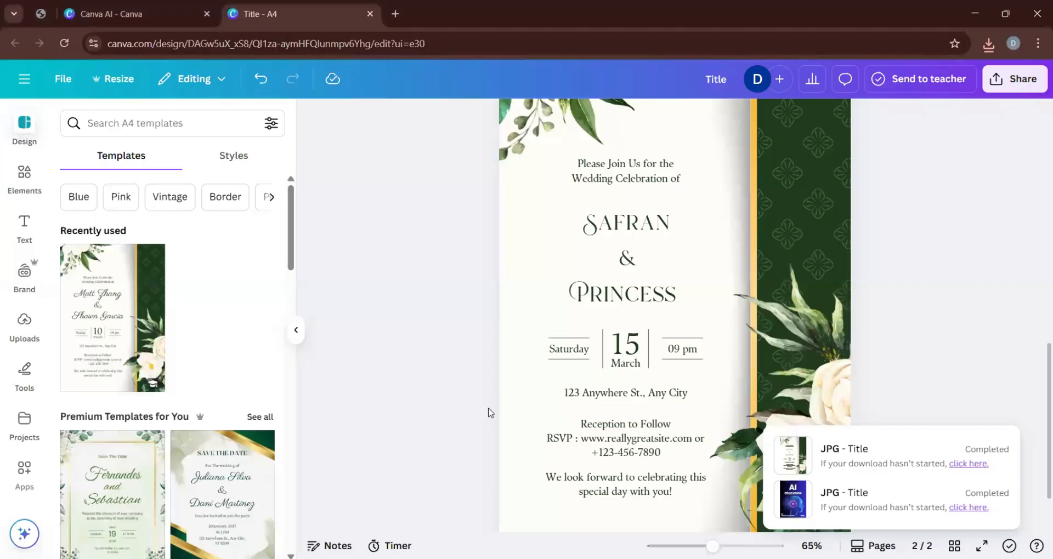
Browse the suggested A4 templates and open the full Premium Templates for You collection.
scroll(246, 404, down, 8)
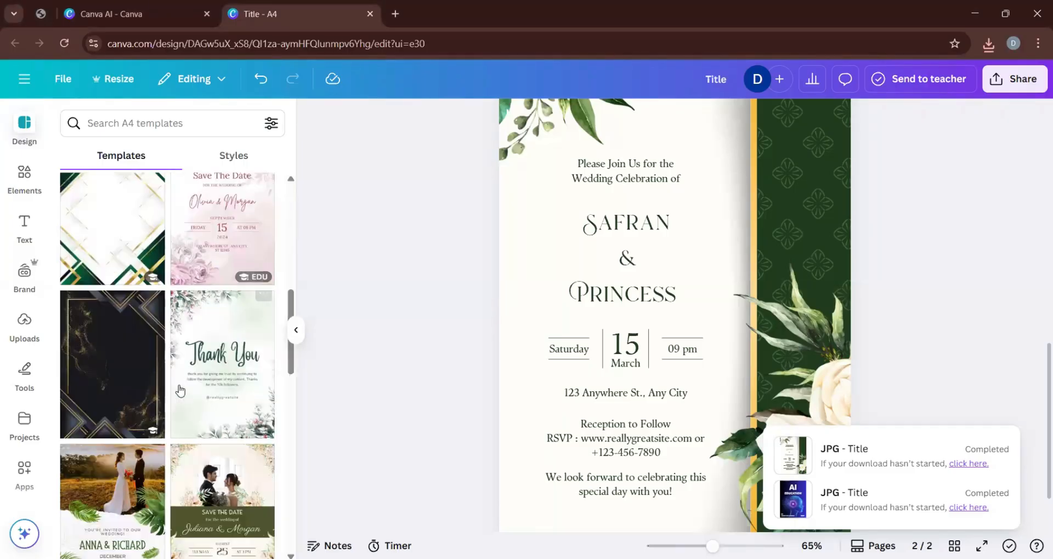
scroll(167, 409, down, 5)
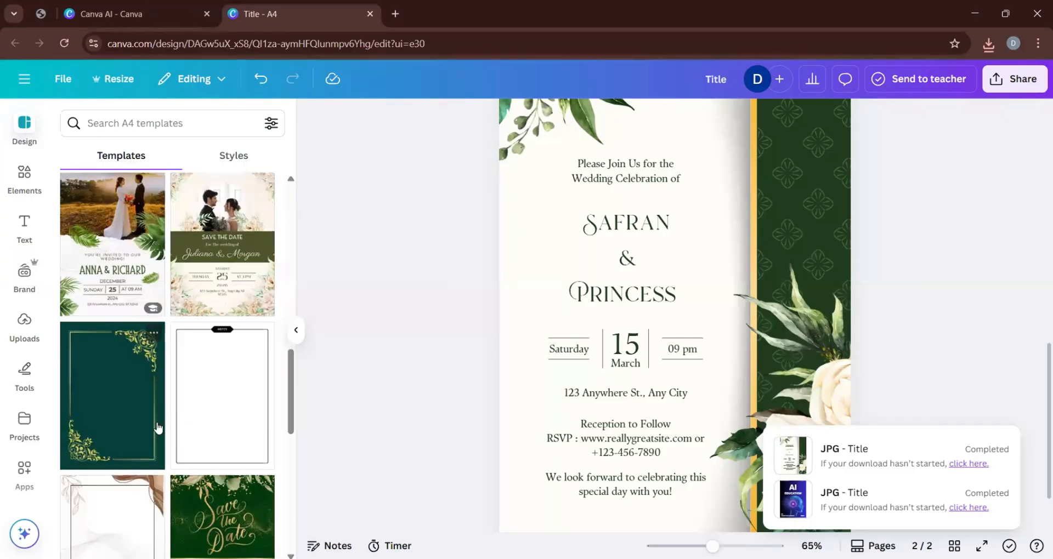
drag(292, 371, 286, 509)
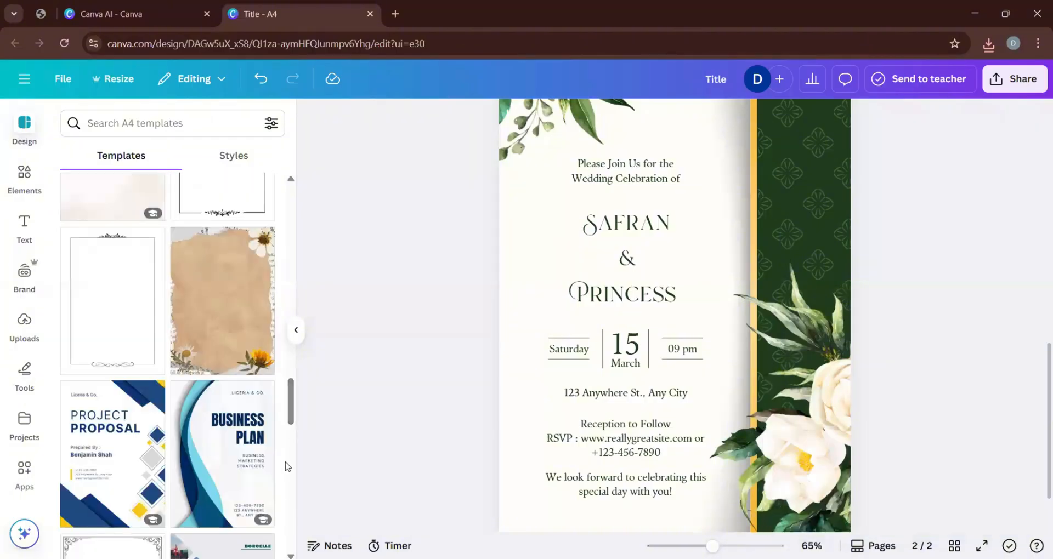
drag(291, 403, 300, 135)
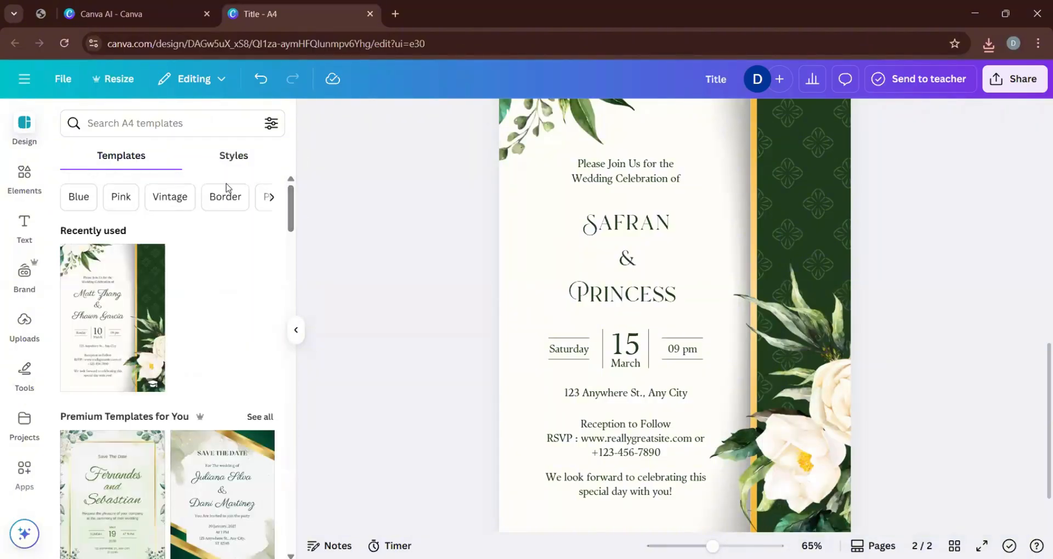
scroll(207, 329, down, 1)
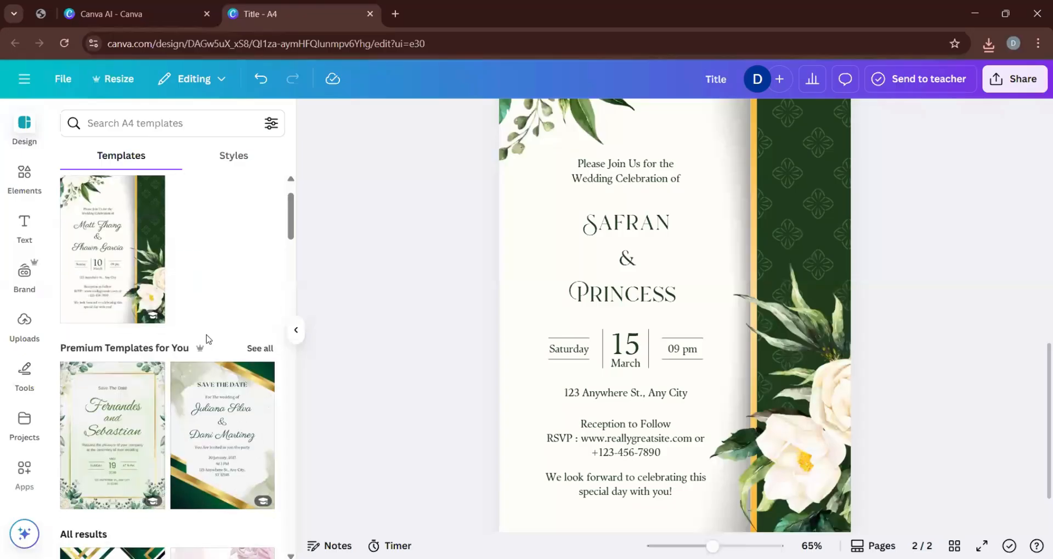
click(259, 349)
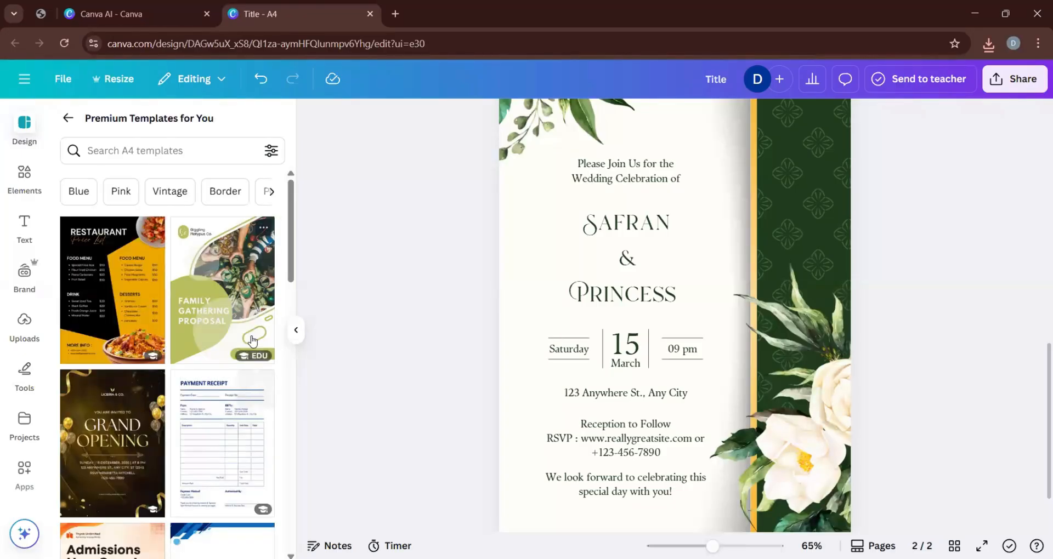
Search the templates for "wedding card invitation" and add the Green White Natural Floral Invitation with gold rings as a new page 3.
click(160, 146)
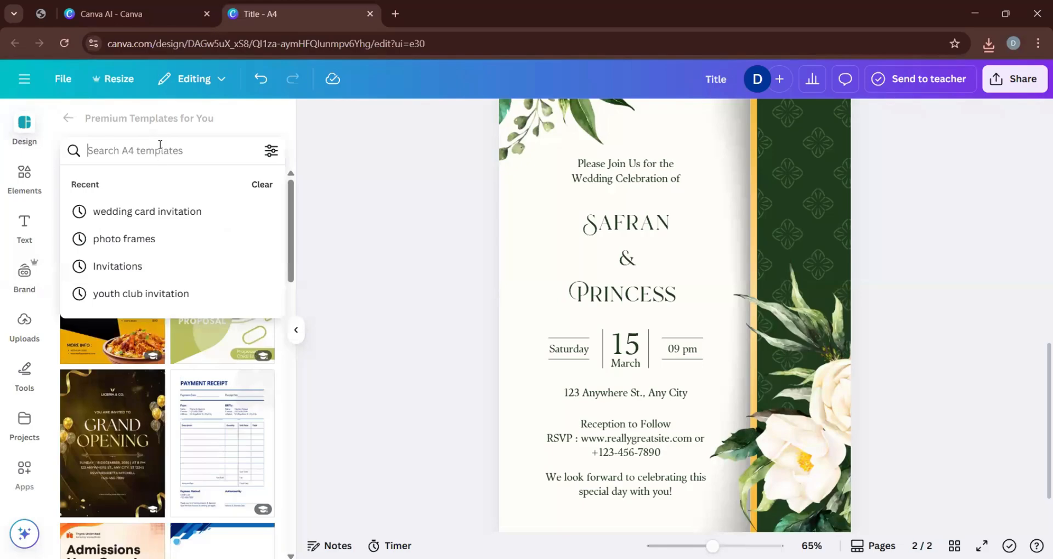
click(159, 211)
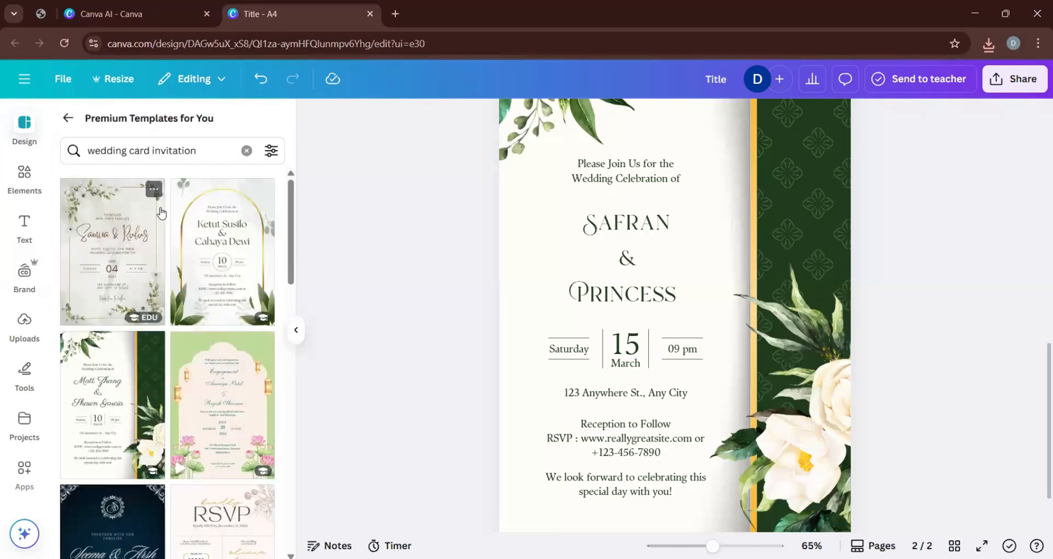
scroll(198, 346, down, 2)
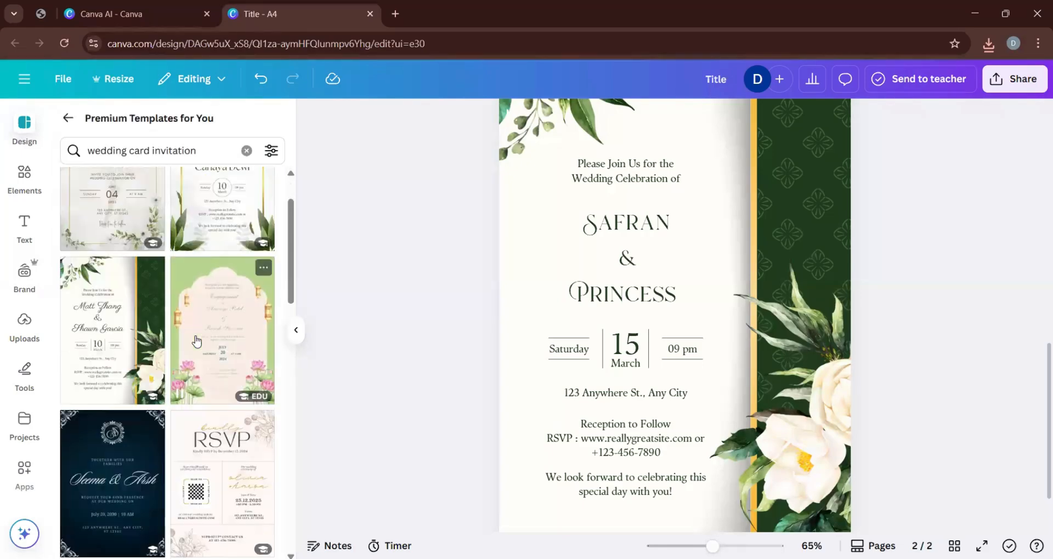
scroll(196, 341, down, 10)
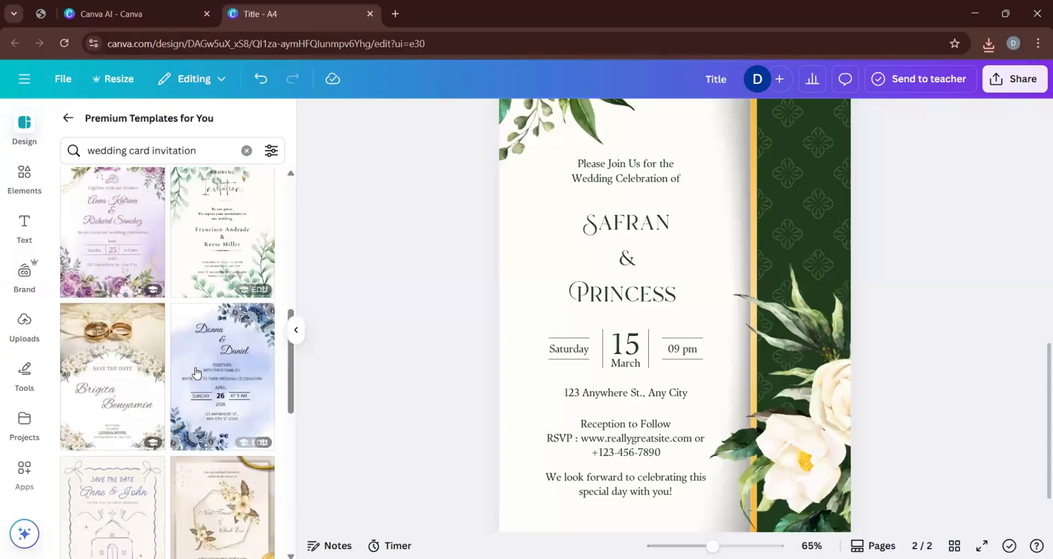
scroll(196, 372, down, 2)
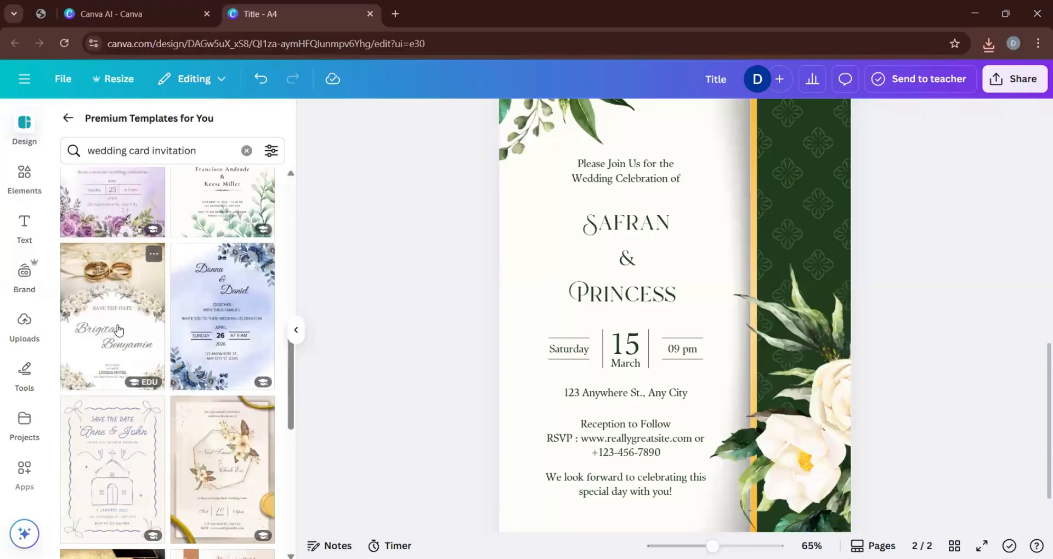
click(118, 329)
click(568, 355)
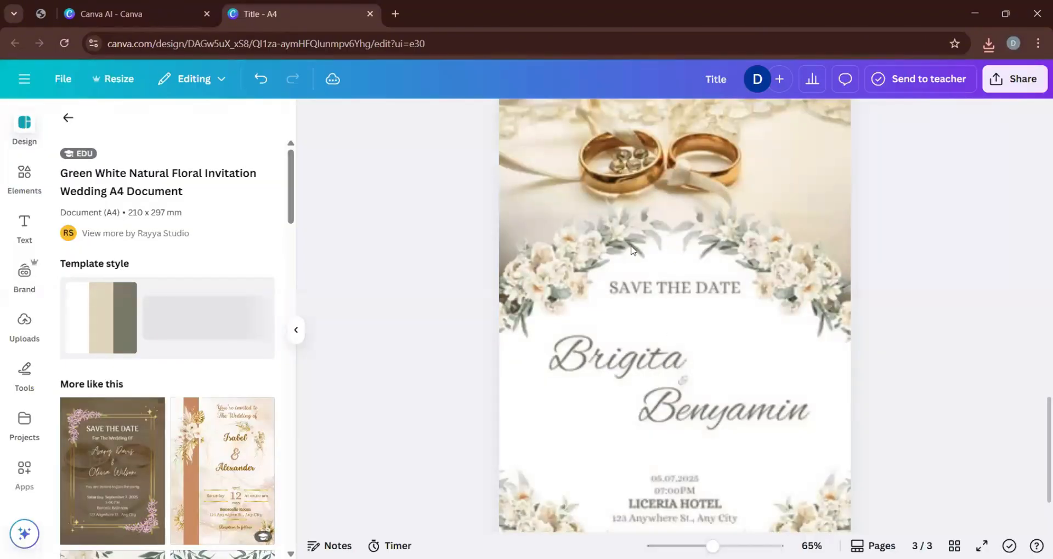
Look over the new page 3 and replace its design with the similar Brown Luxury Watercolor Floral Wedding Invitation template.
click(631, 250)
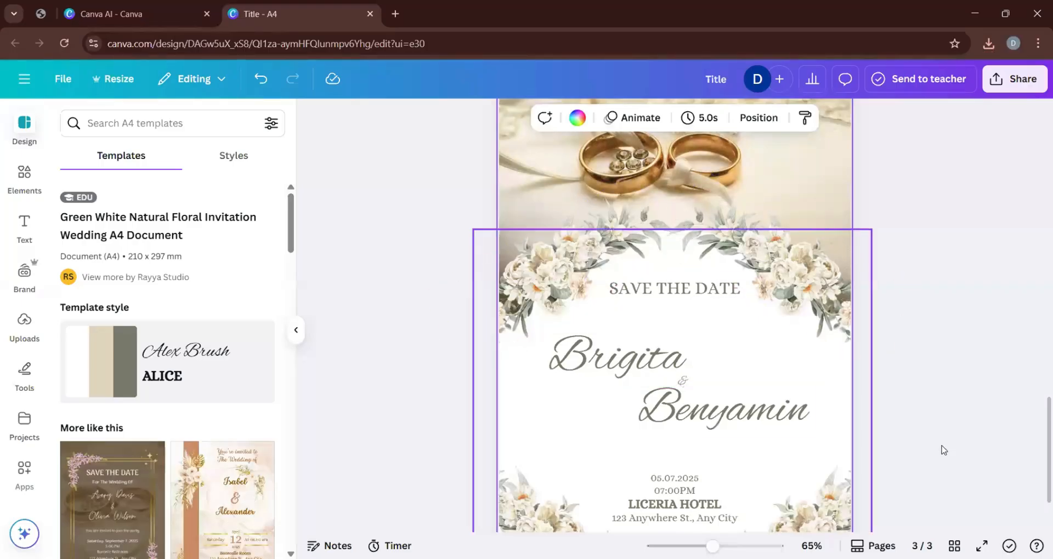
scroll(960, 457, down, 2)
scroll(682, 478, up, 2)
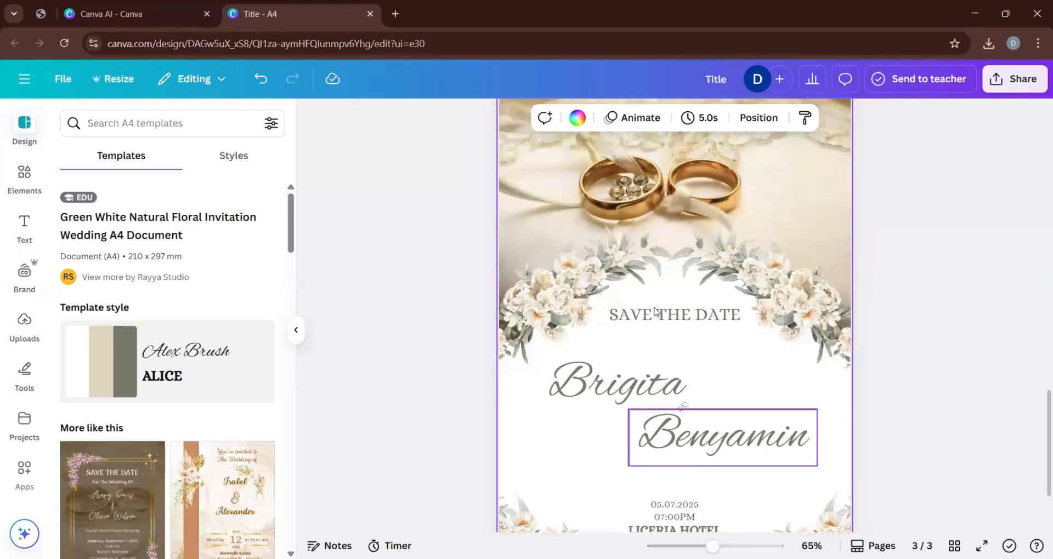
scroll(654, 311, up, 1)
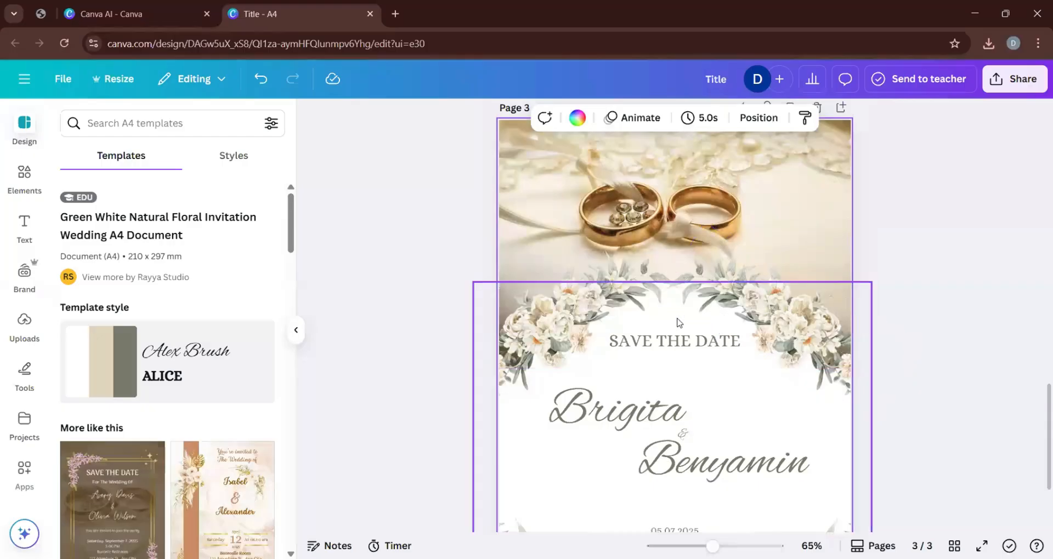
click(219, 496)
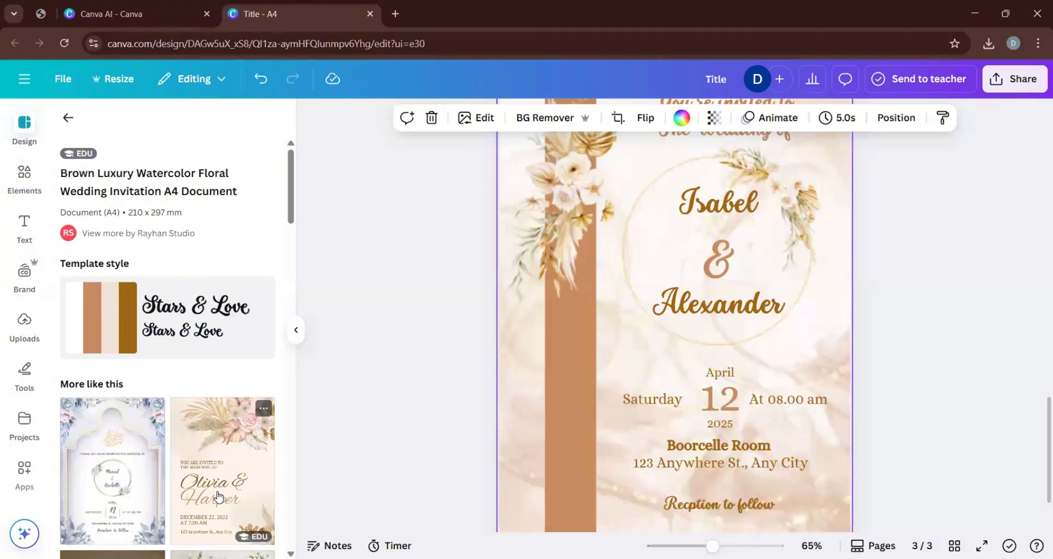
Review the brown floral invitation on page 3 and the pages above it.
scroll(932, 404, up, 5)
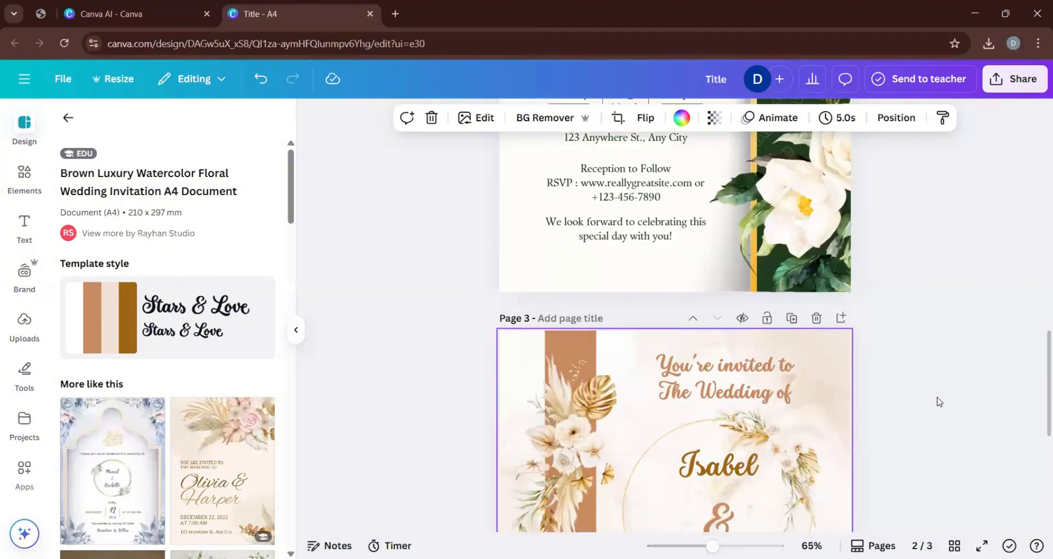
scroll(939, 402, down, 1)
scroll(737, 447, down, 4)
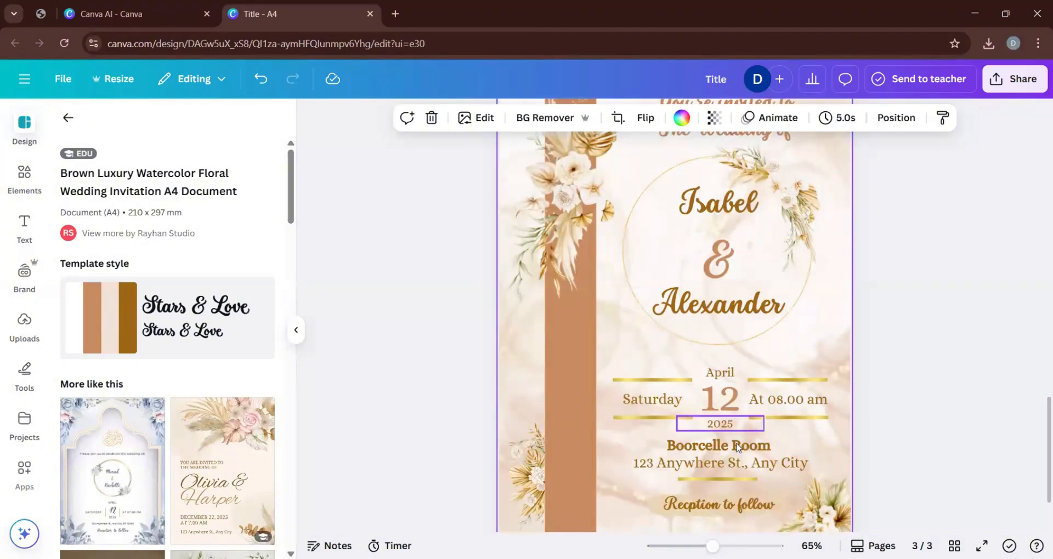
scroll(738, 447, down, 2)
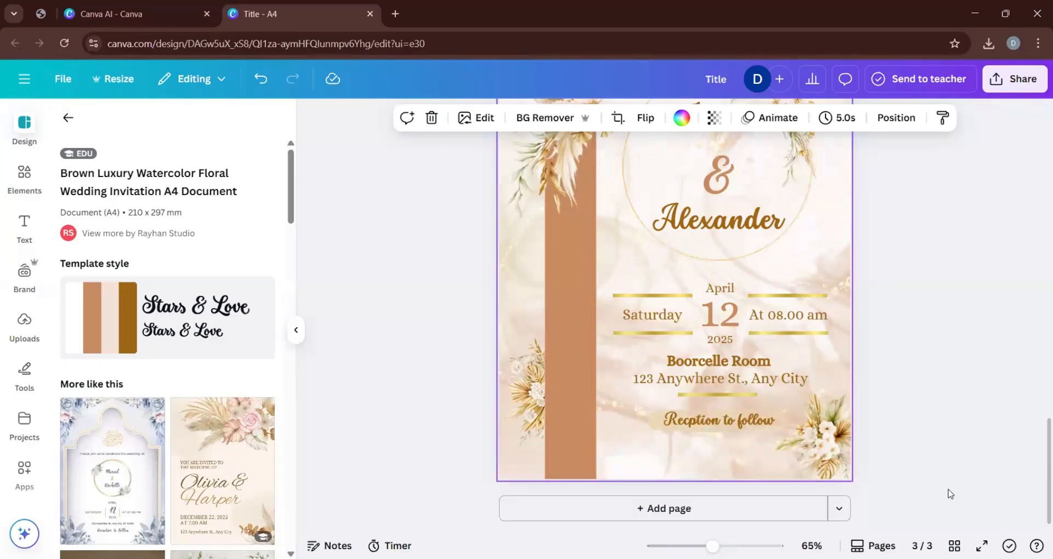
scroll(952, 491, up, 5)
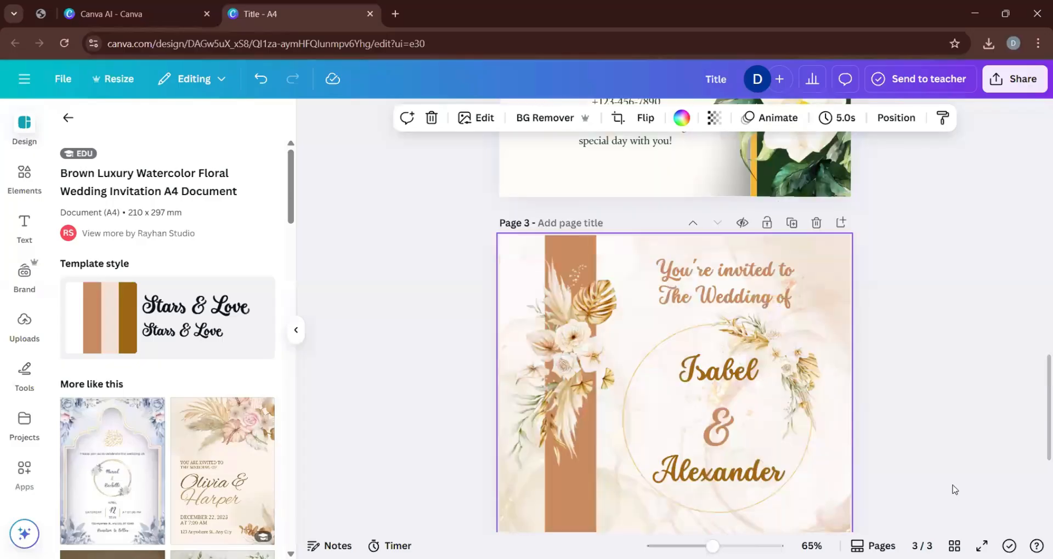
scroll(952, 489, up, 3)
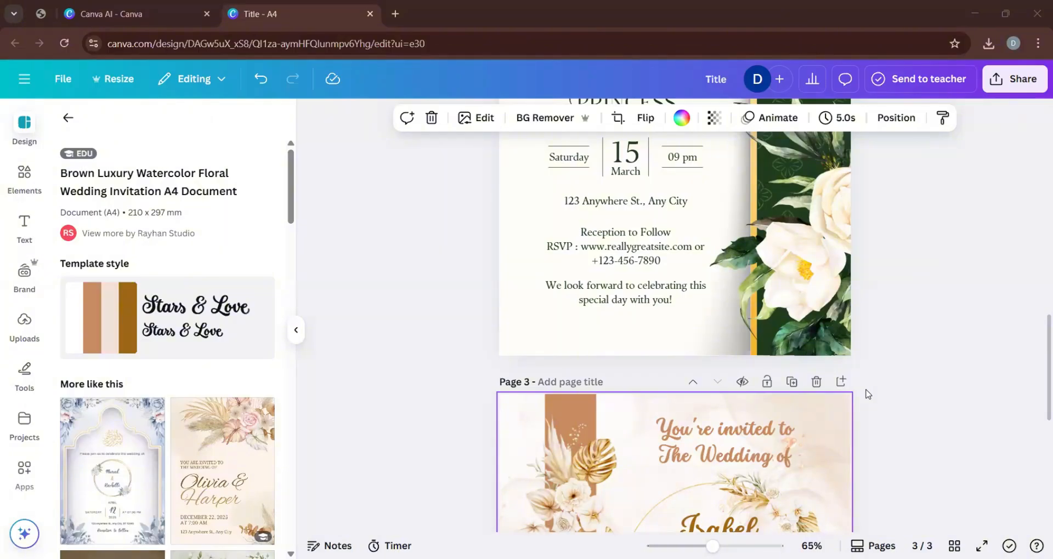
scroll(684, 366, up, 10)
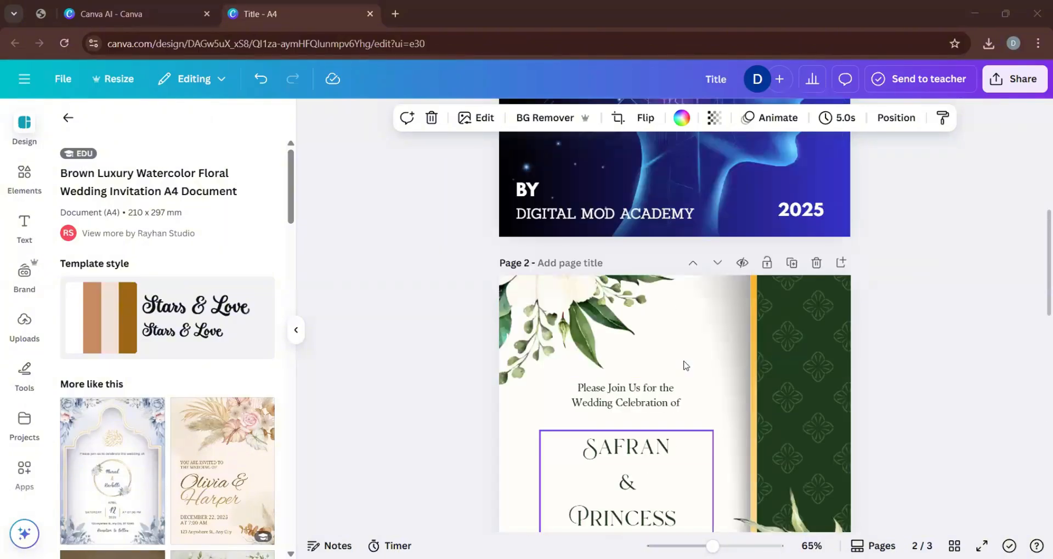
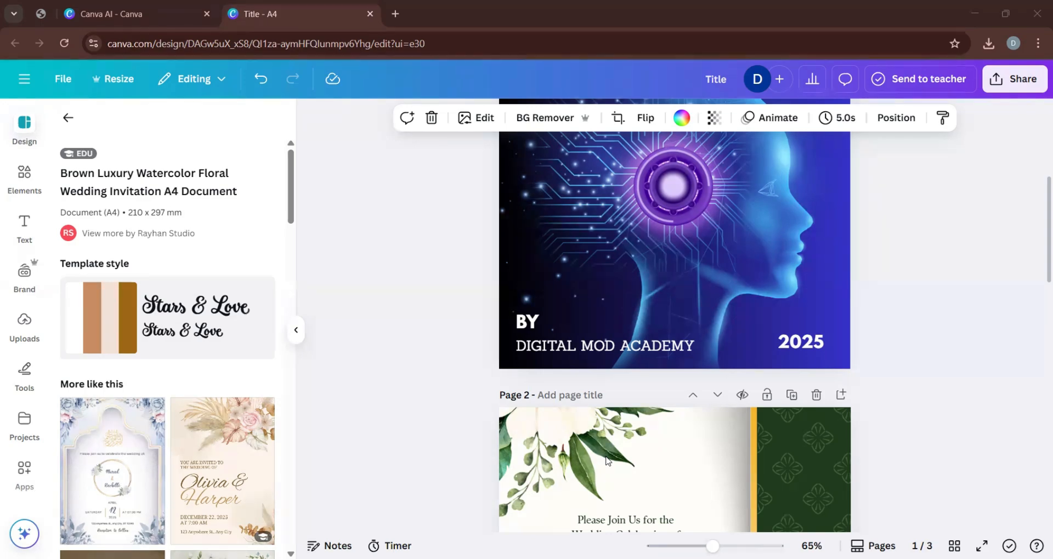
Leave the brown floral template's details and search the A4 templates for "visiting card business".
scroll(606, 460, down, 6)
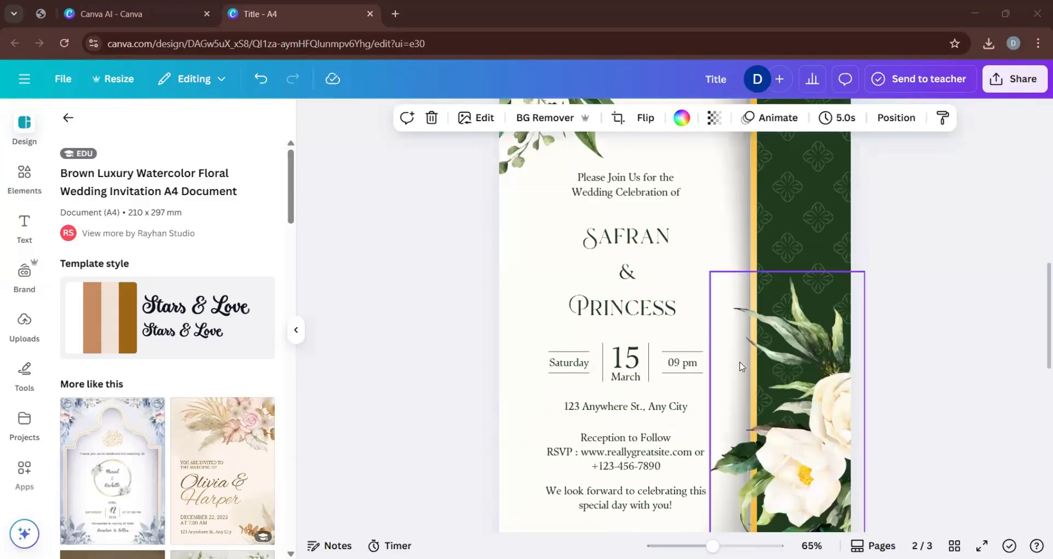
scroll(740, 364, down, 6)
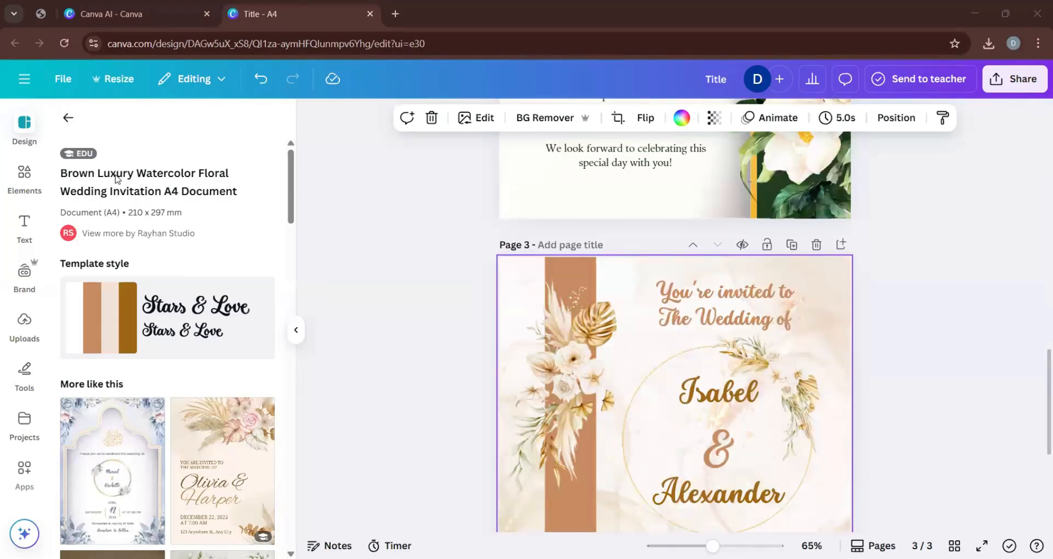
click(68, 120)
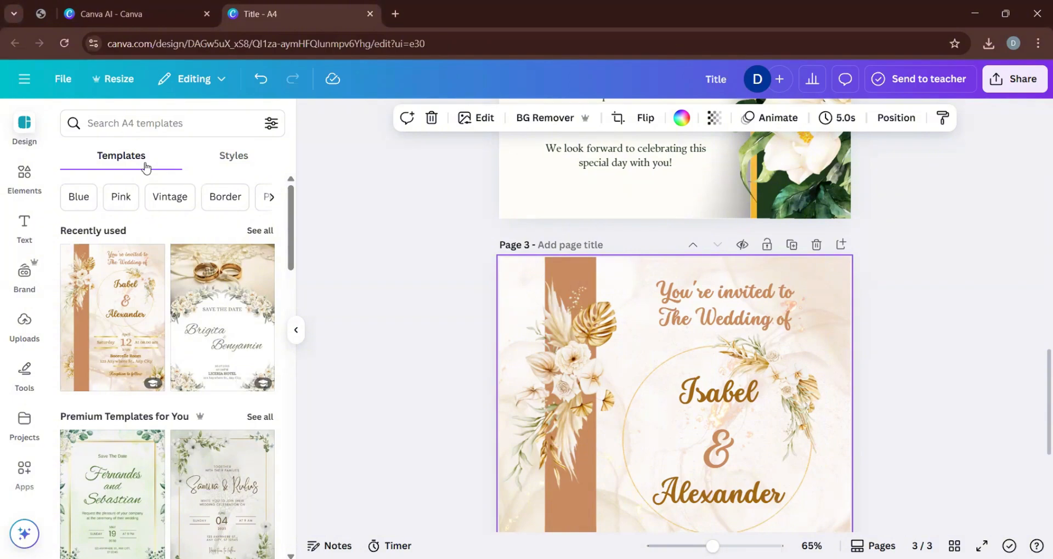
click(141, 135)
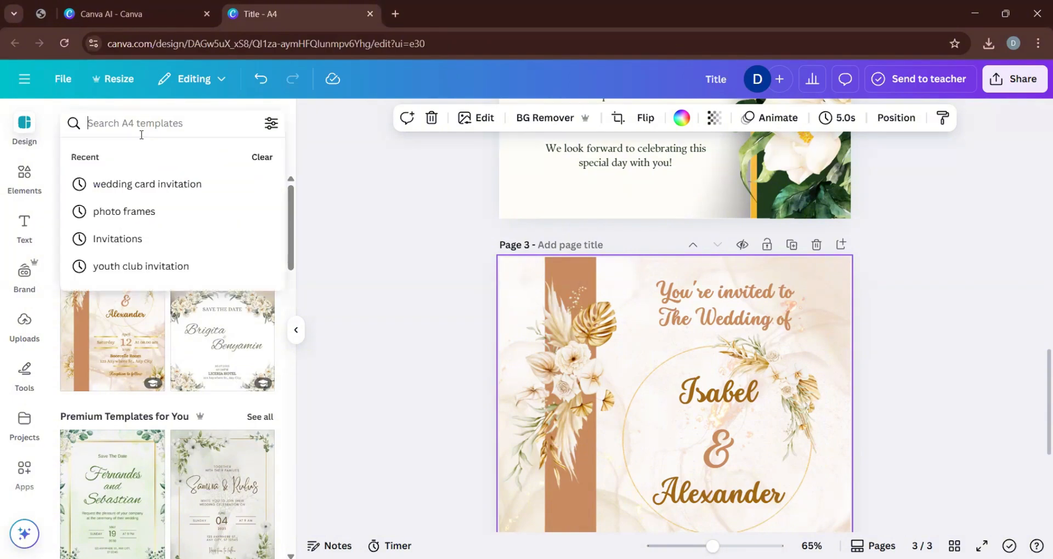
text(visitin)
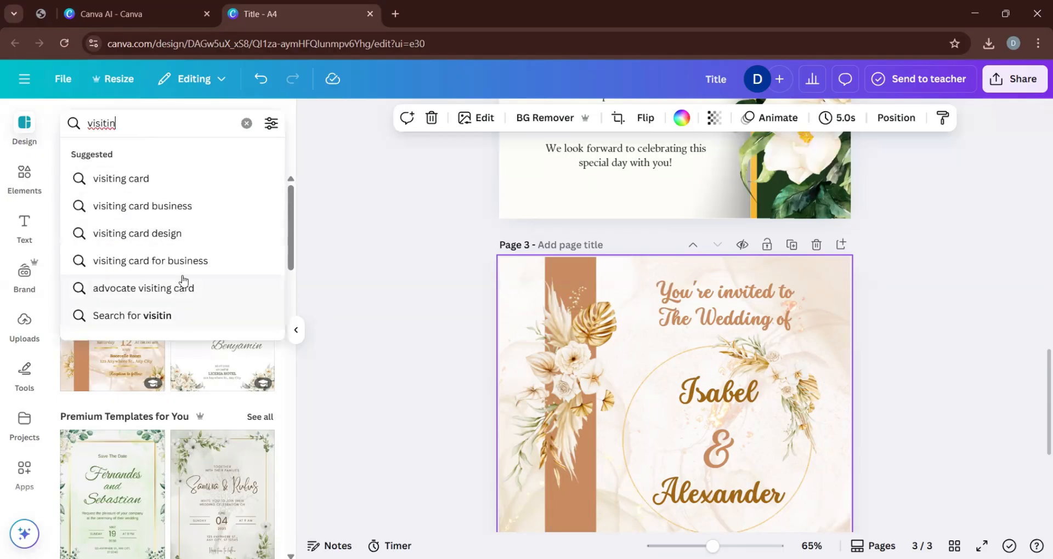
click(176, 208)
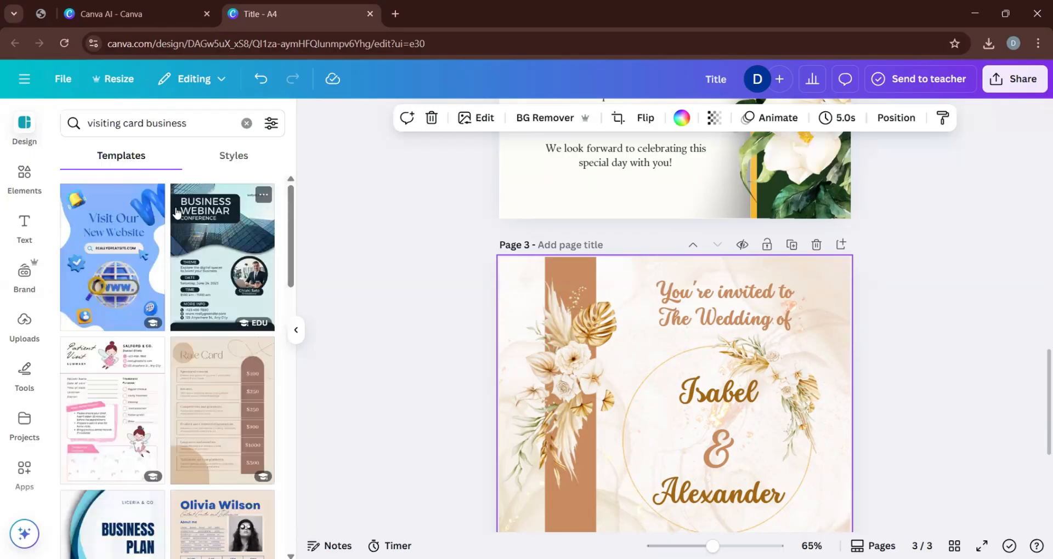
Shorten the template search to "visiting card" and browse the matching designs.
double_click(166, 123)
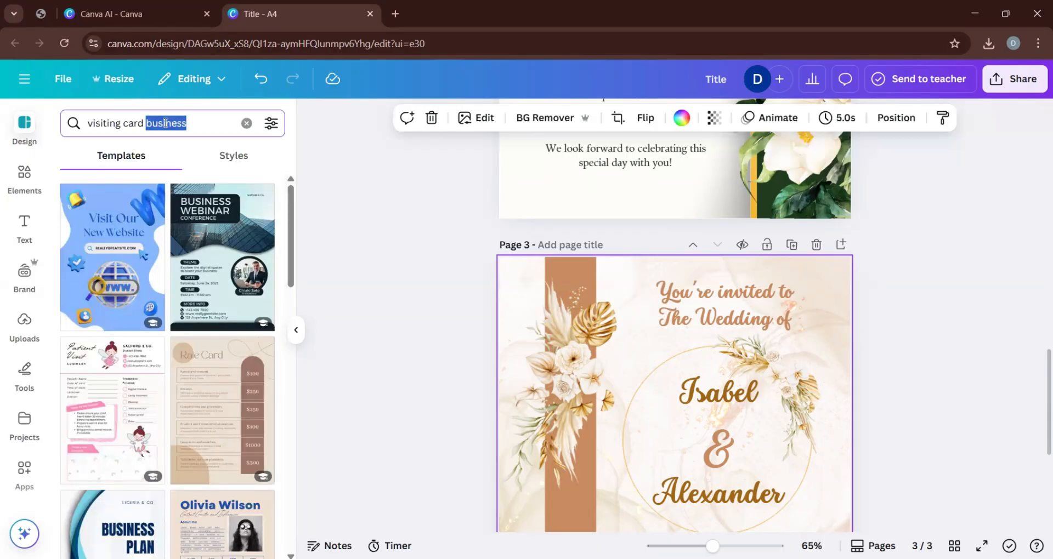
key(BackSpace)
key(Return)
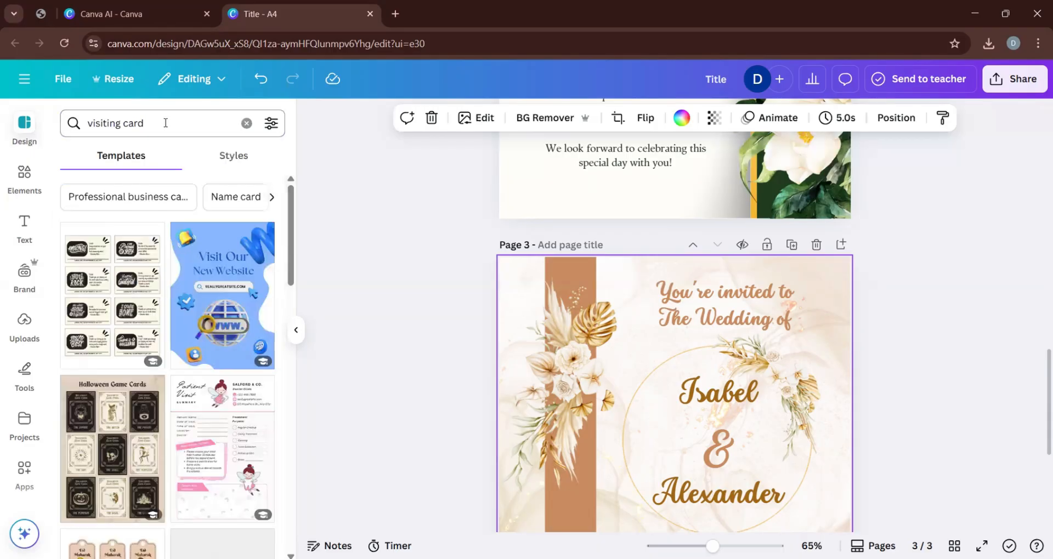
scroll(154, 325, down, 3)
scroll(154, 327, down, 5)
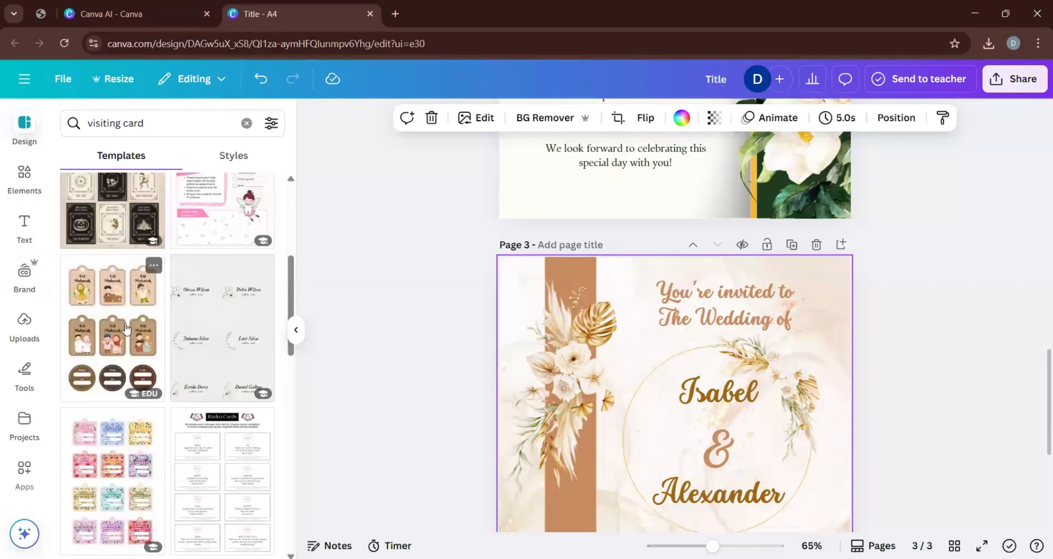
scroll(154, 350, down, 10)
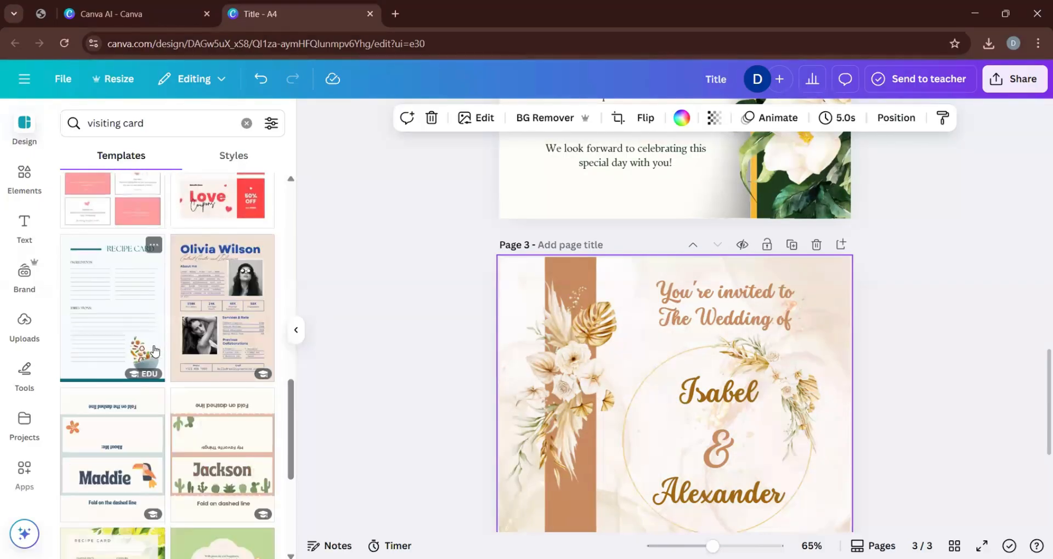
scroll(149, 352, down, 12)
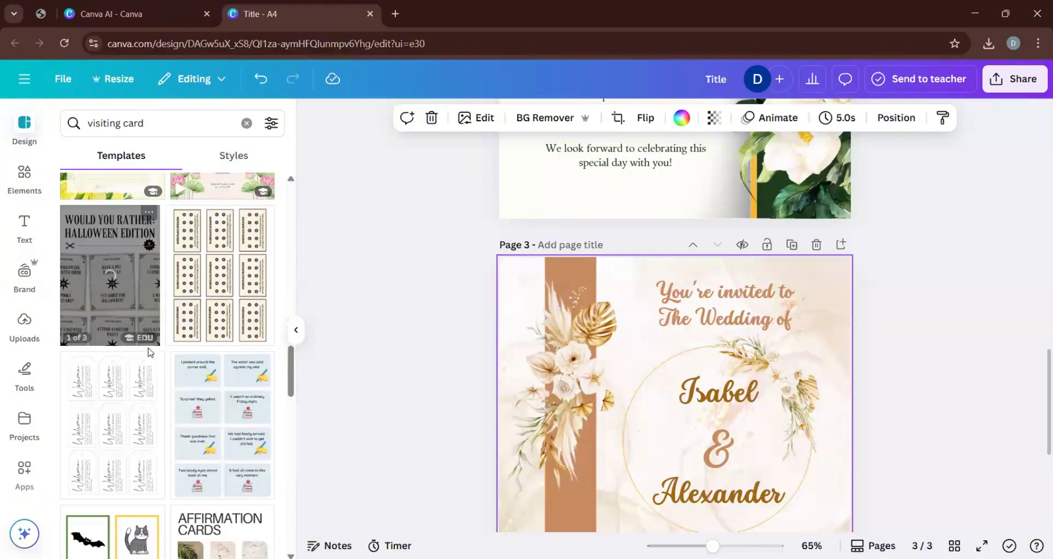
scroll(164, 411, down, 5)
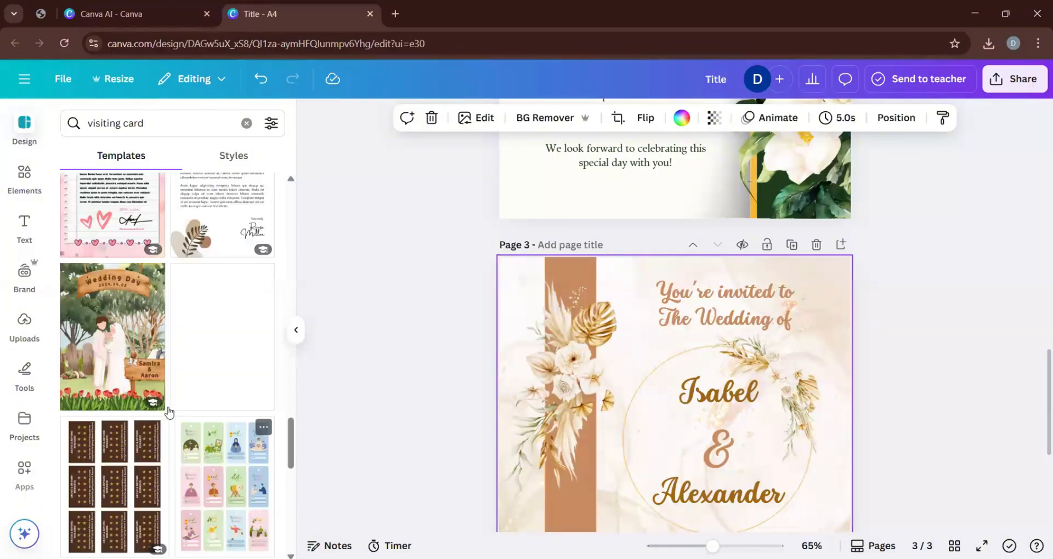
Search the templates for "business card" instead and look through the suggested designs.
click(106, 116)
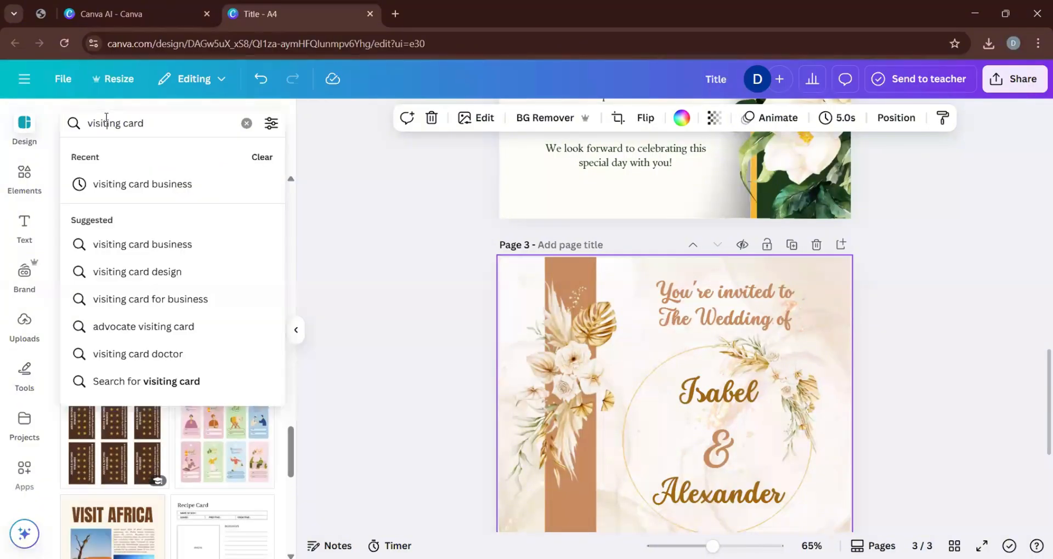
key(ctrl+a)
text(bus)
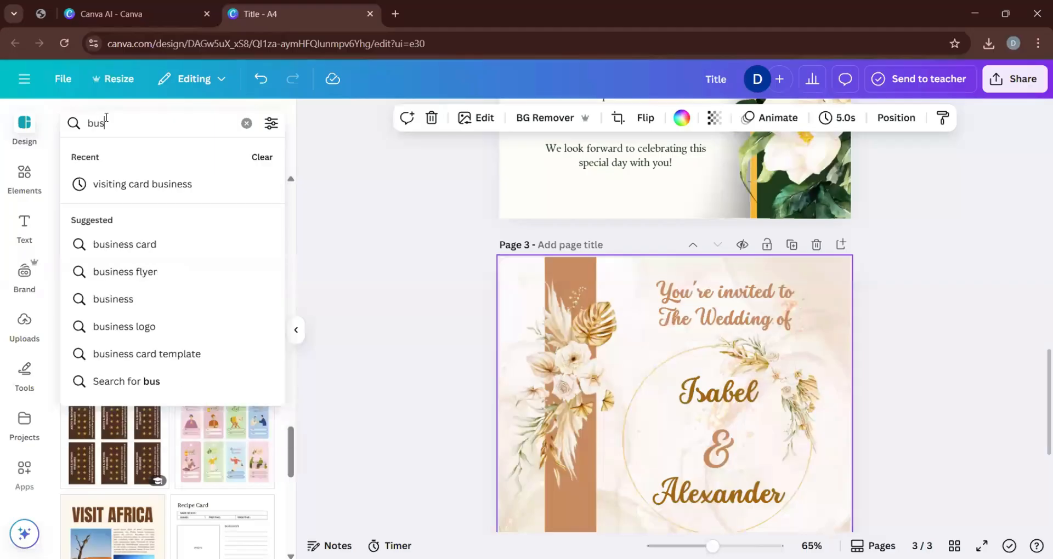
click(155, 244)
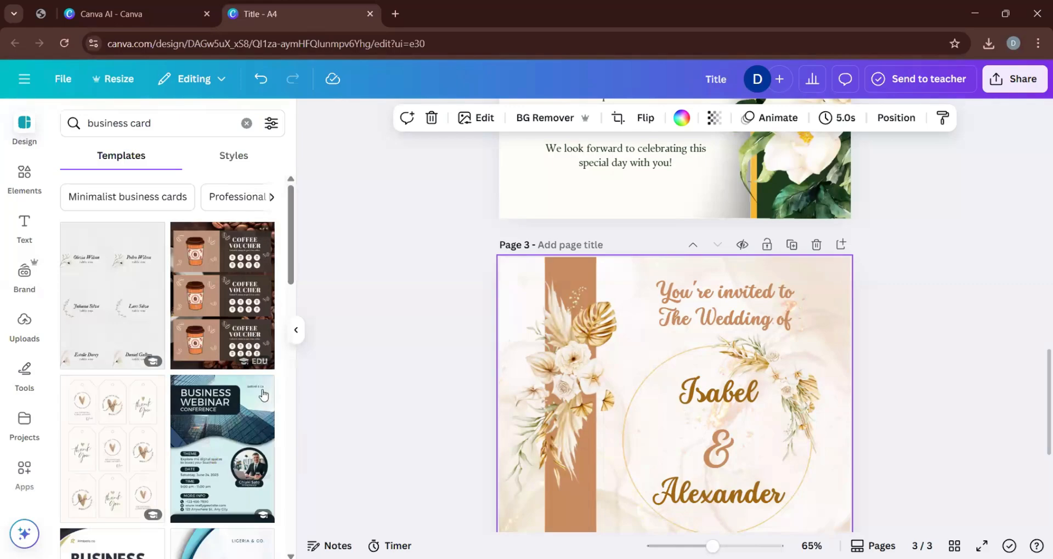
scroll(163, 340, down, 5)
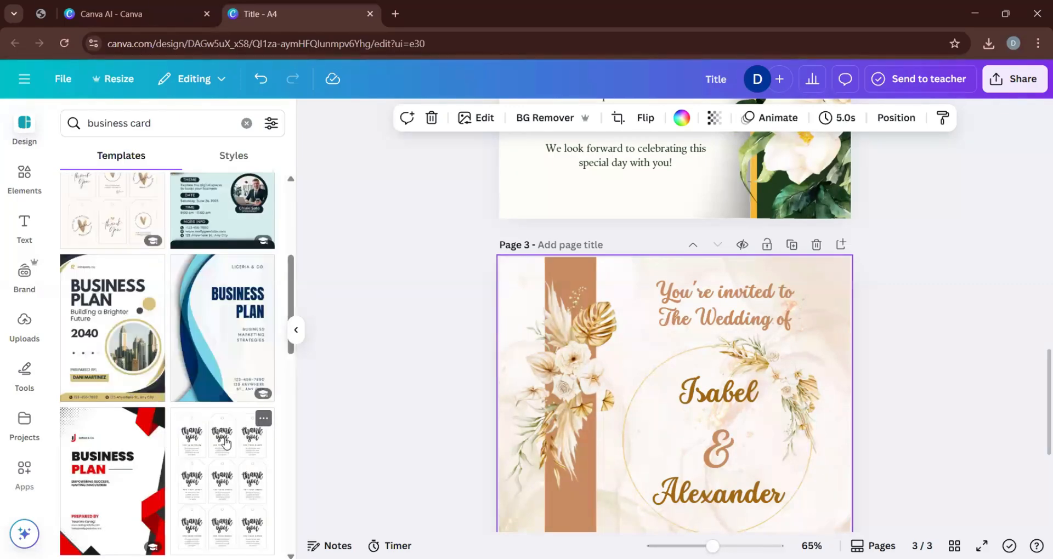
scroll(156, 466, down, 6)
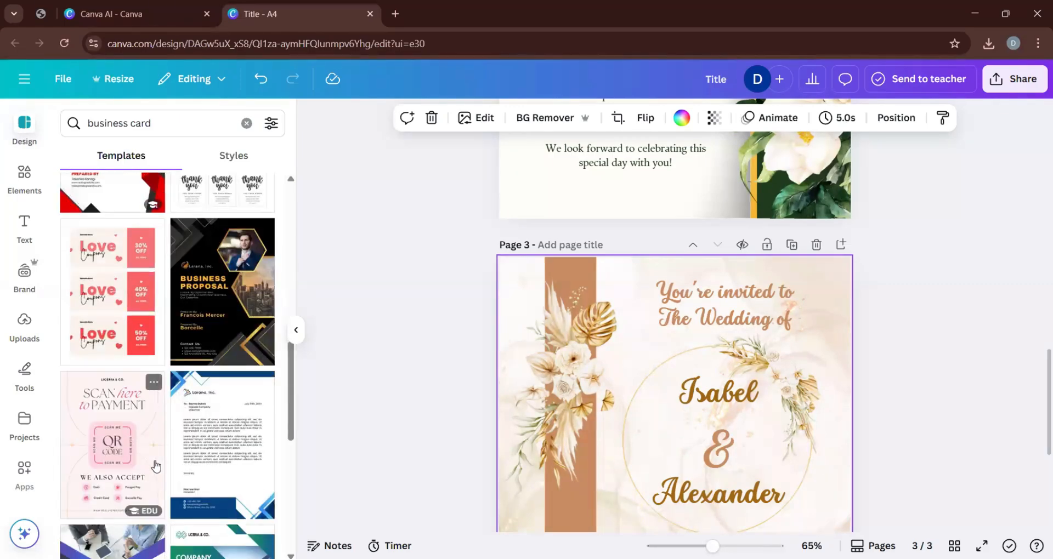
scroll(157, 466, down, 3)
scroll(156, 466, down, 4)
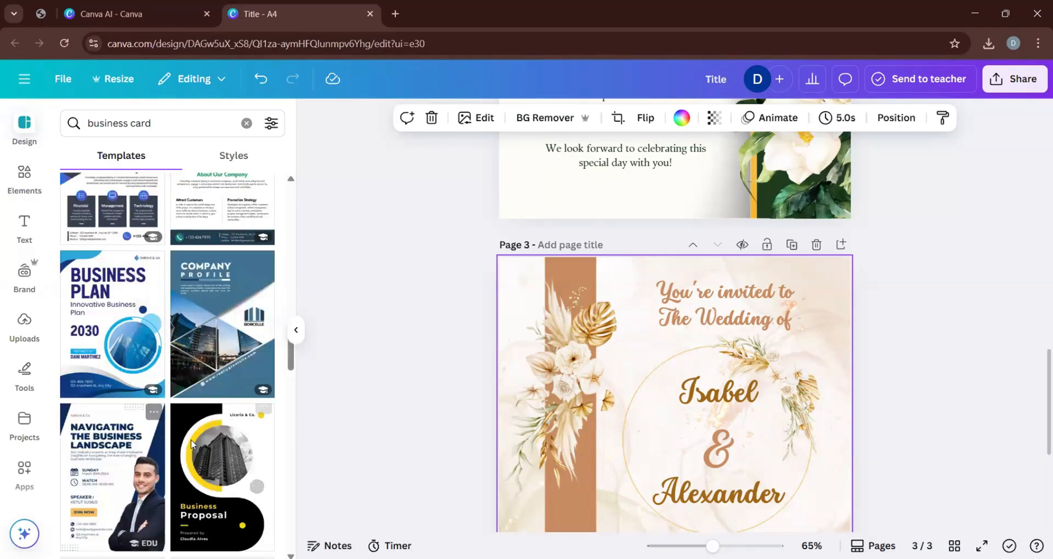
scroll(191, 439, down, 5)
scroll(191, 444, down, 7)
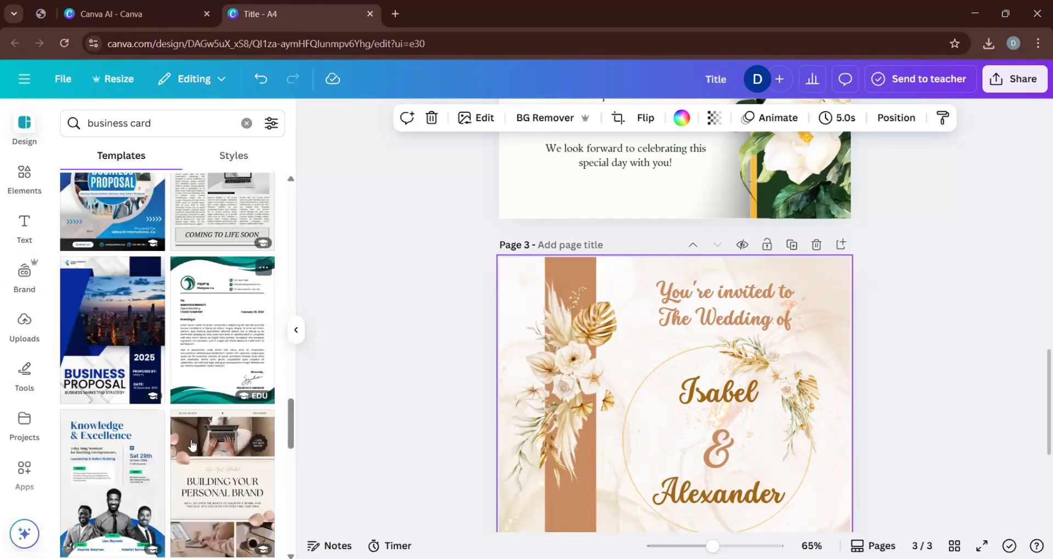
scroll(192, 445, down, 3)
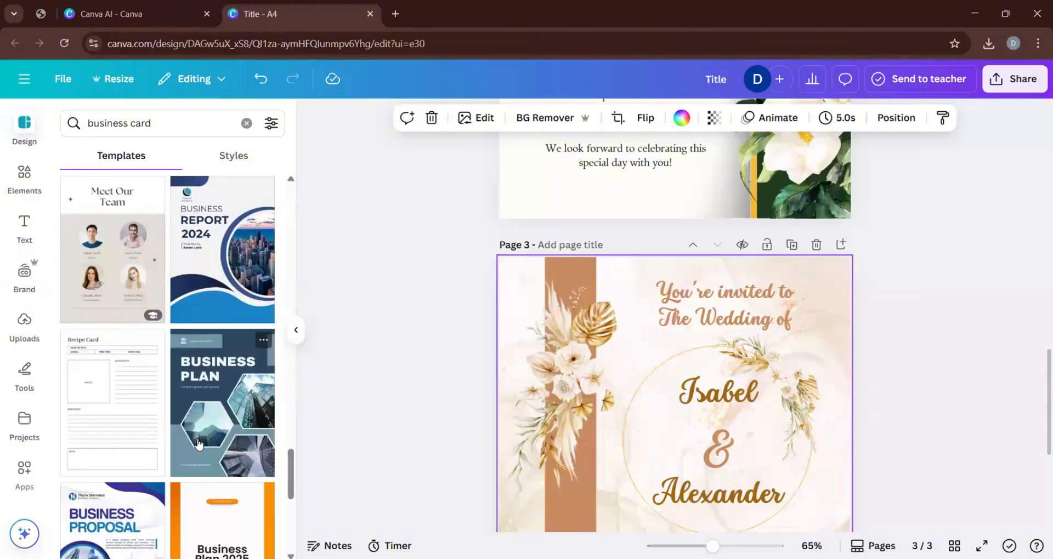
drag(291, 459, 295, 192)
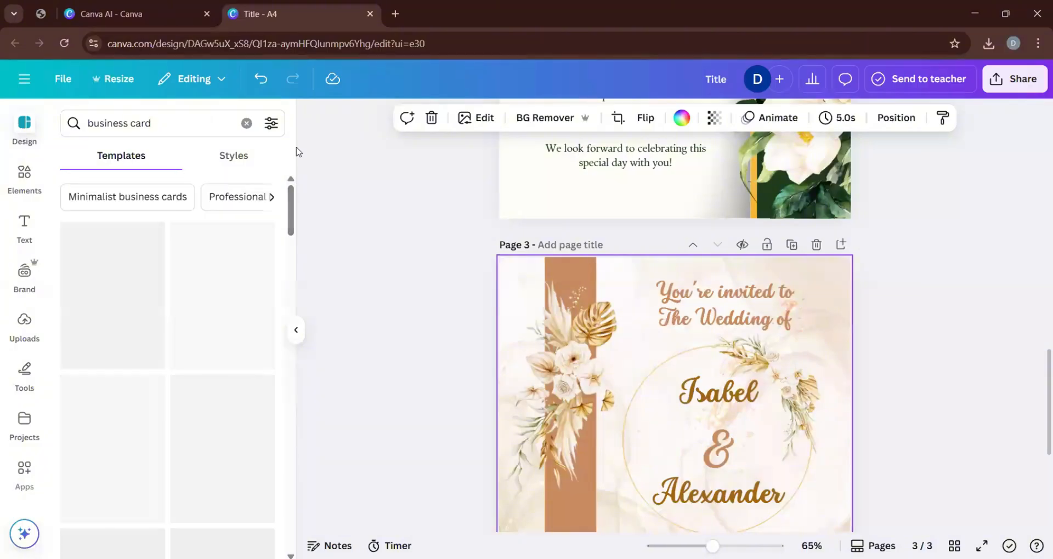
Glance at the available styles, return to the templates and browse the "Minimalist business cards" suggestions.
click(222, 159)
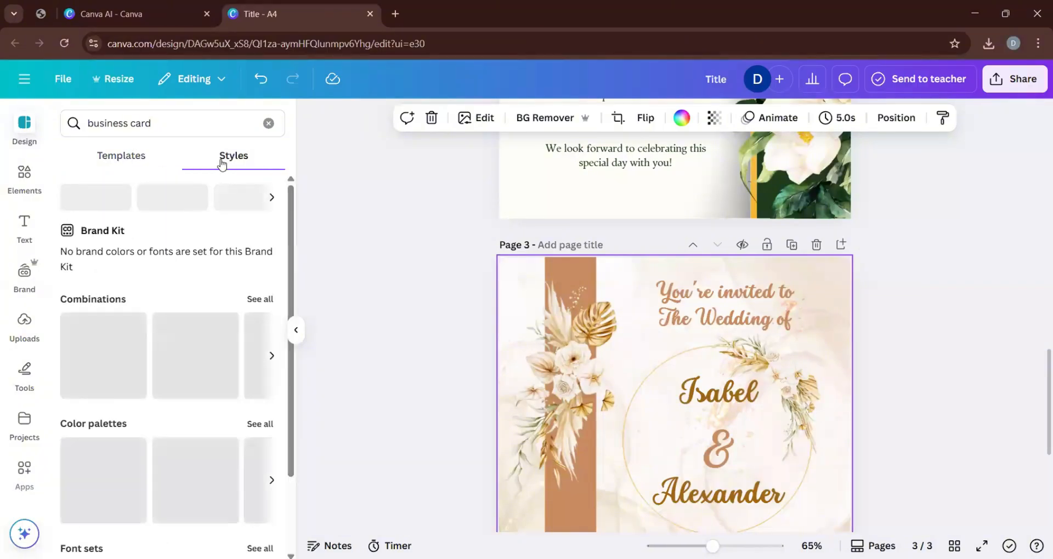
click(123, 160)
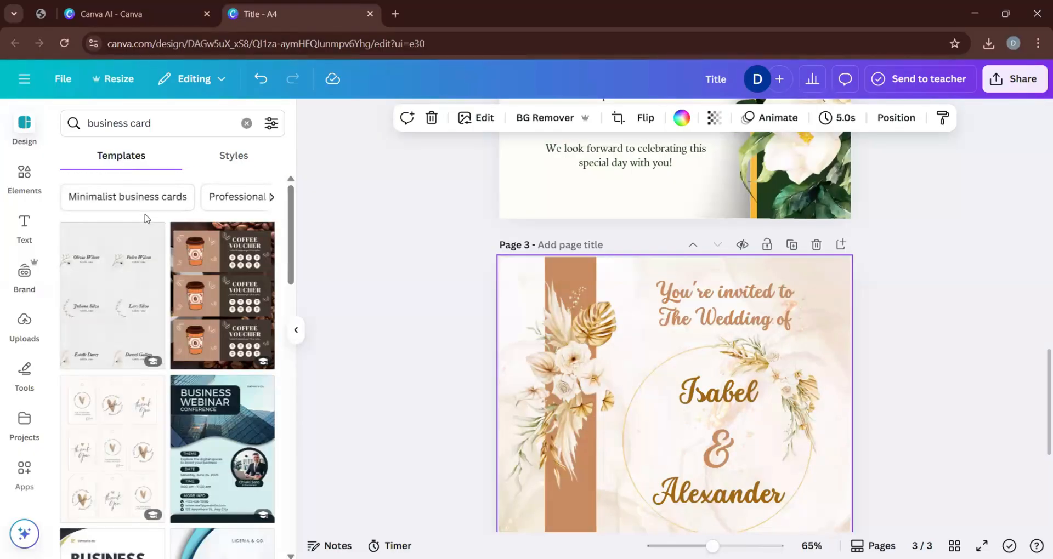
click(134, 201)
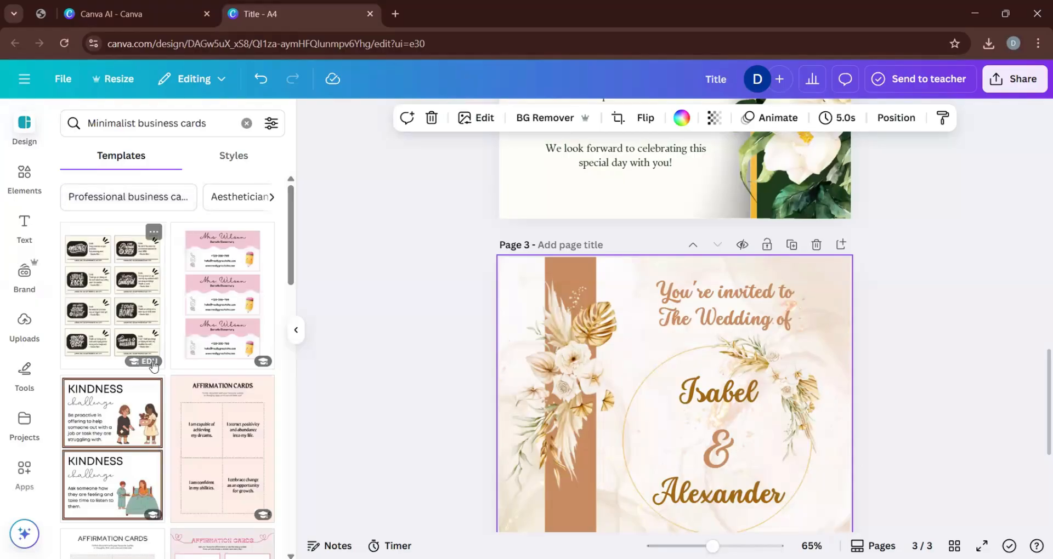
scroll(183, 393, down, 3)
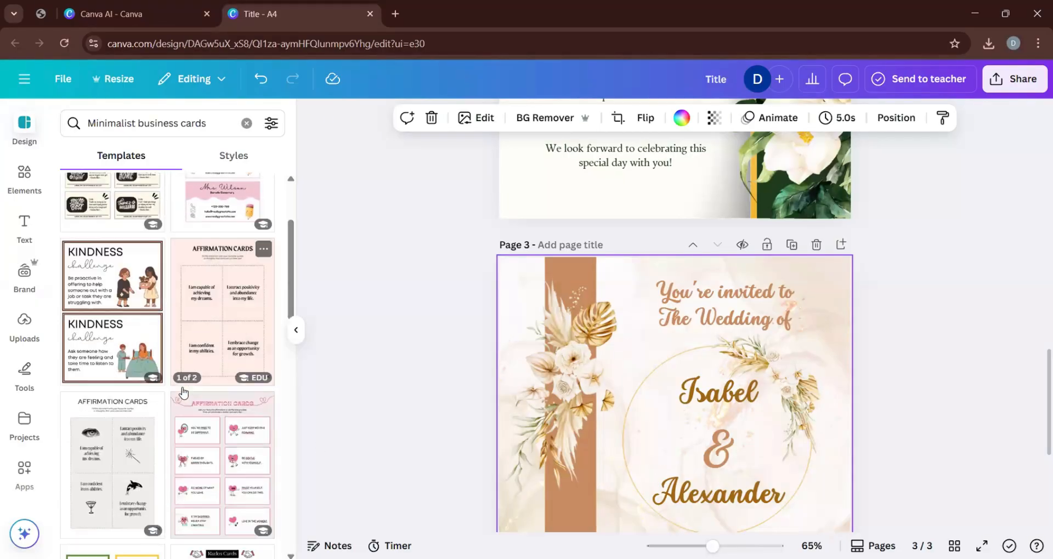
scroll(186, 394, down, 5)
scroll(200, 413, down, 5)
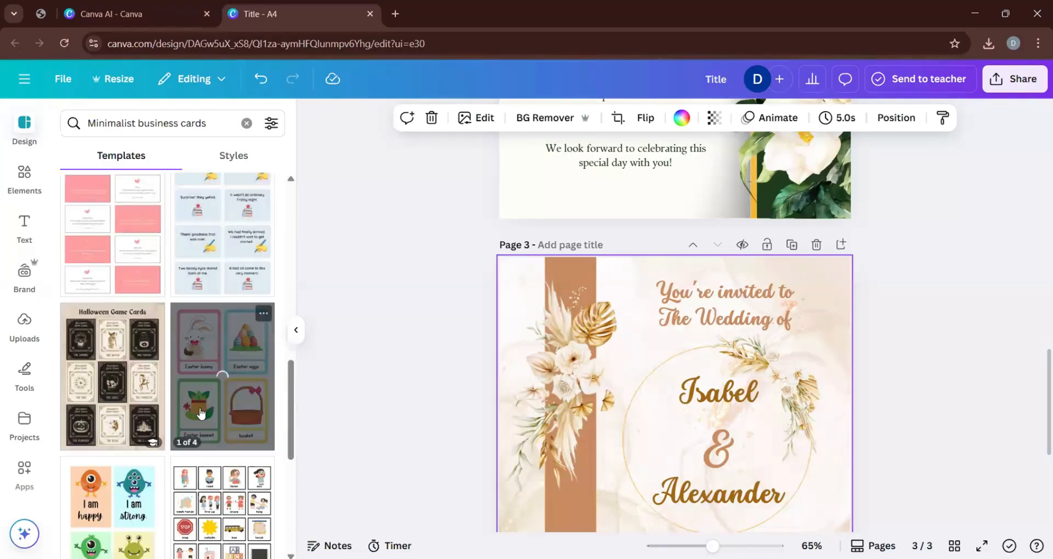
Switch the template search to the "Professional business card" suggestion and examine the designs offered for a suitable card layout.
scroll(165, 410, up, 10)
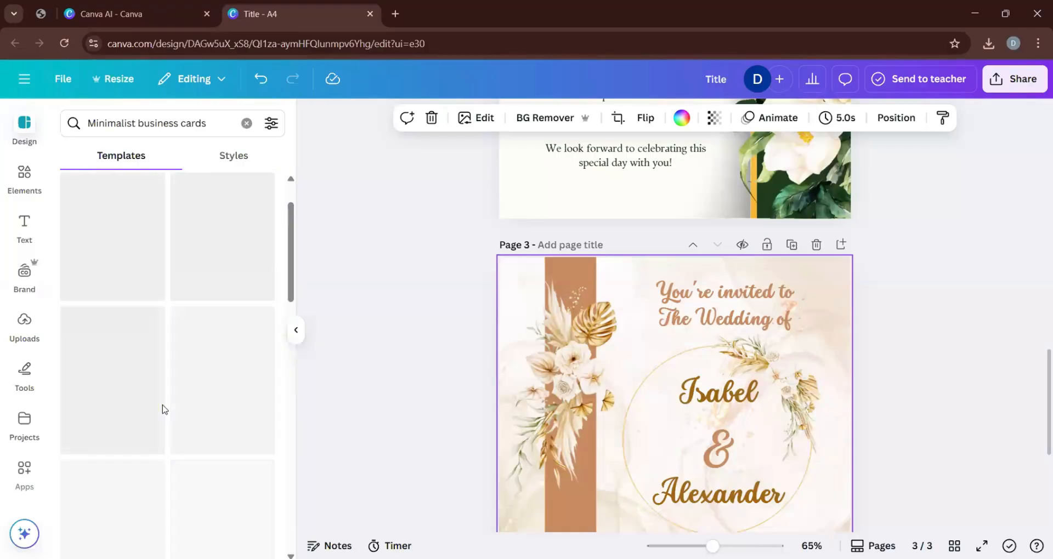
scroll(162, 384, up, 5)
click(133, 207)
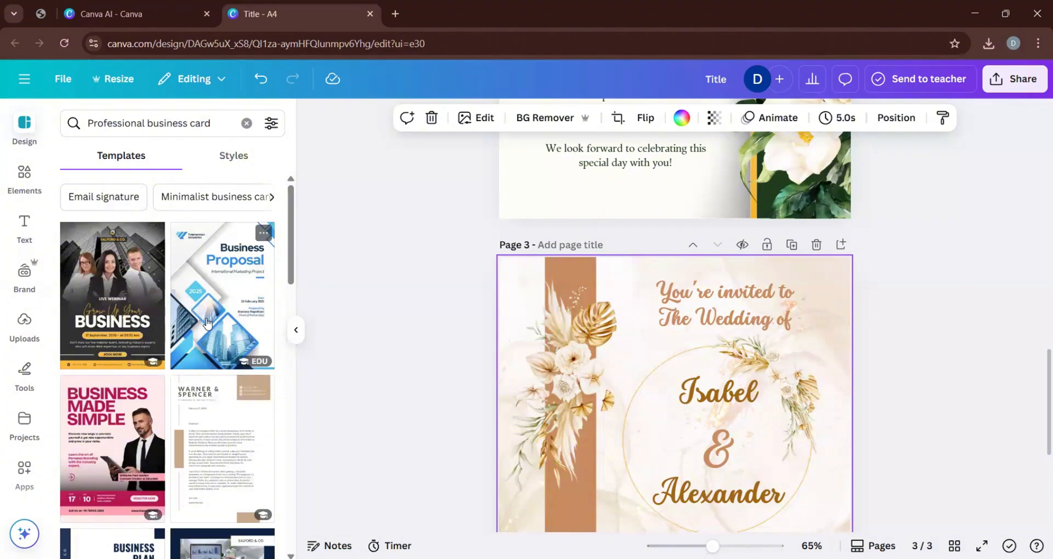
scroll(162, 341, down, 3)
scroll(162, 341, down, 4)
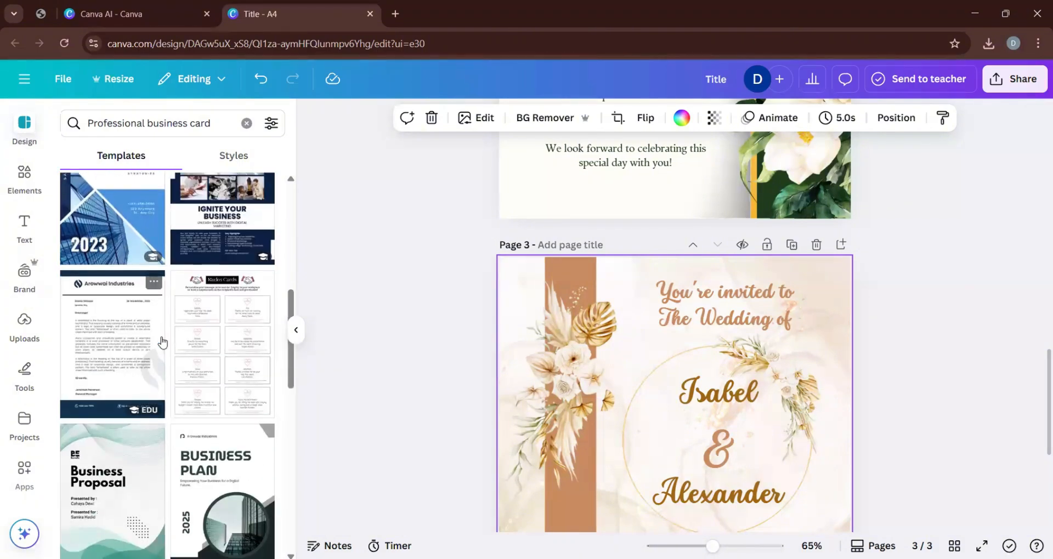
scroll(164, 362, up, 1)
scroll(166, 384, down, 3)
scroll(166, 387, down, 8)
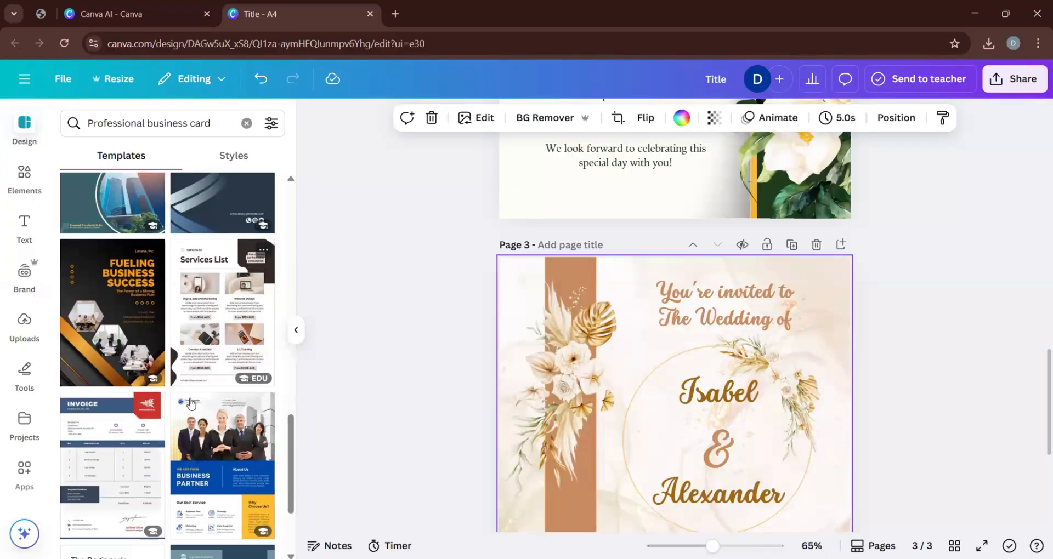
scroll(181, 390, up, 3)
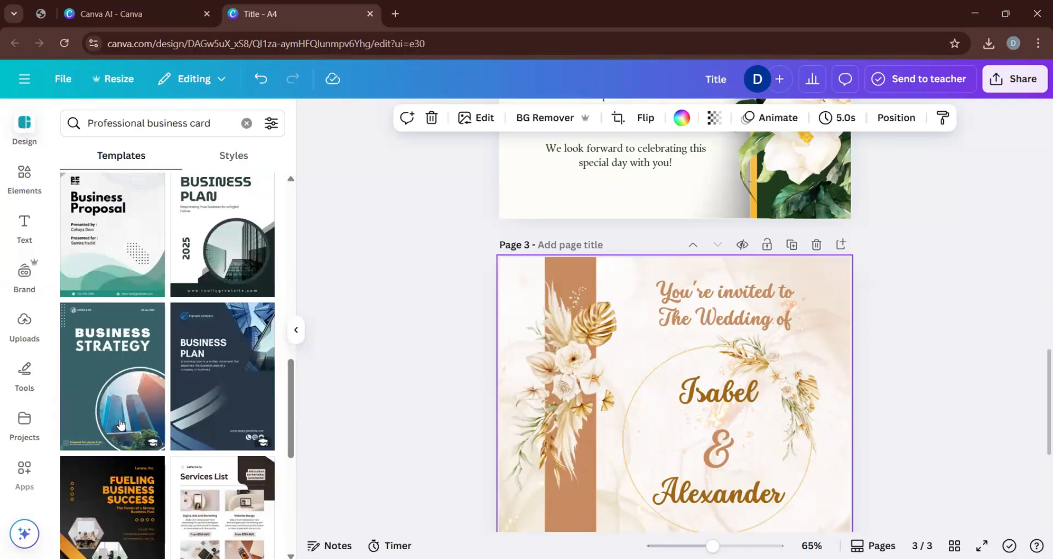
scroll(265, 473, up, 10)
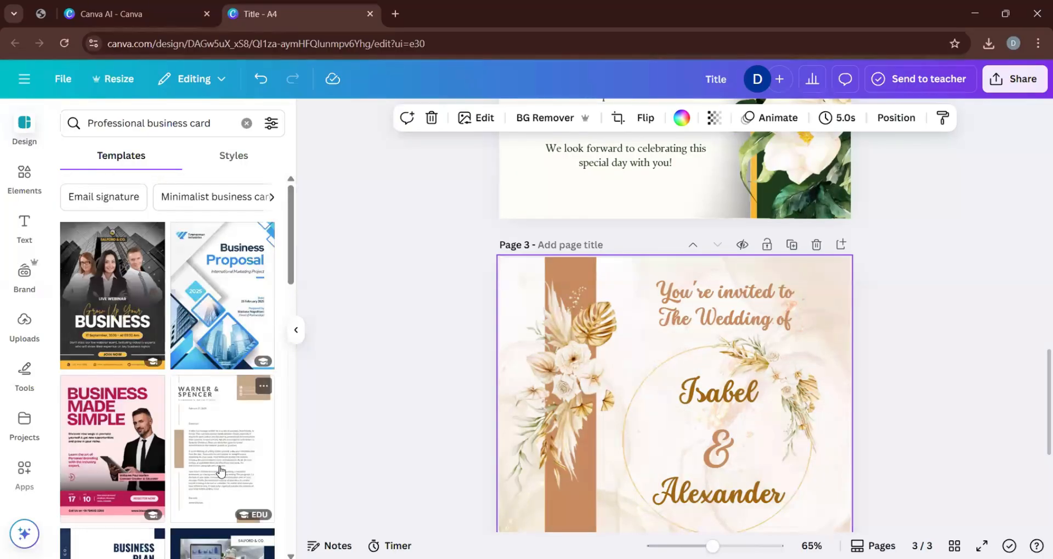
scroll(195, 392, down, 3)
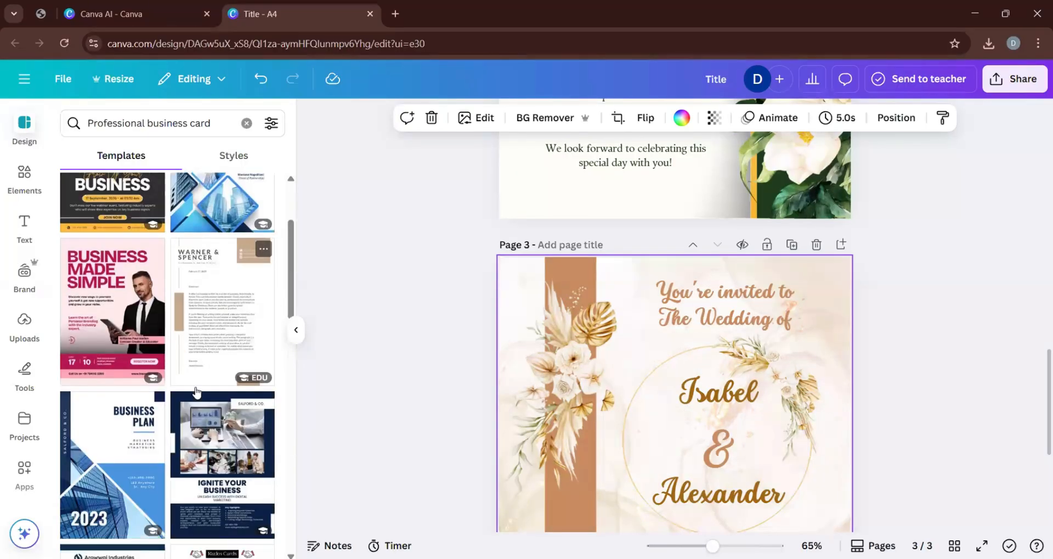
scroll(195, 390, down, 2)
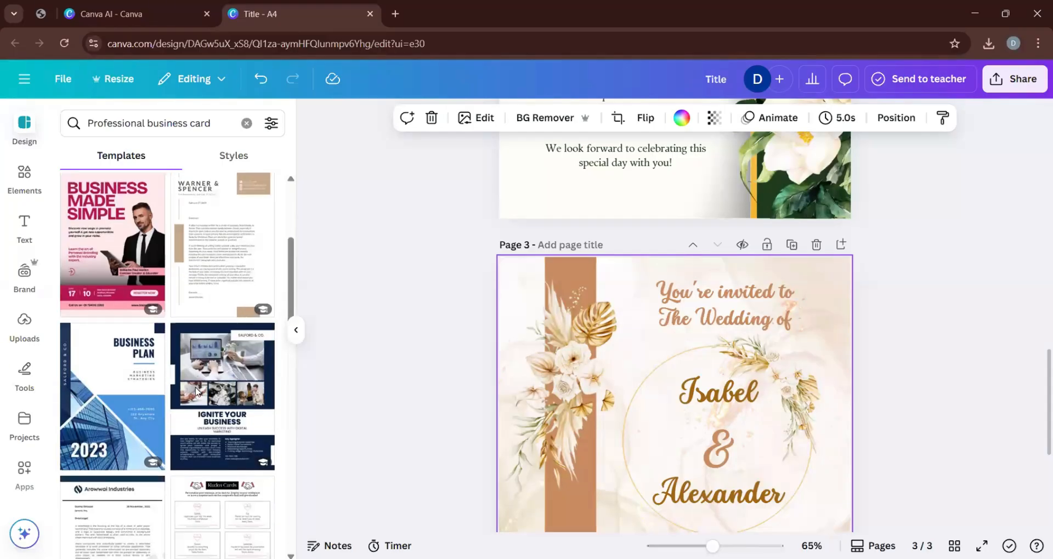
scroll(196, 391, down, 3)
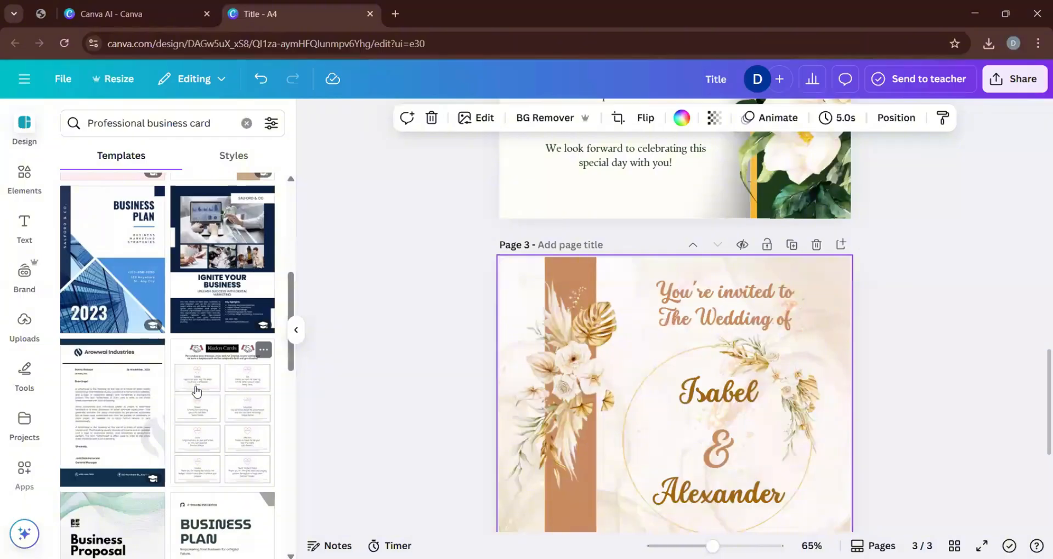
Examine more of the "Professional business card" template results for a design suited to page 3.
scroll(196, 391, down, 3)
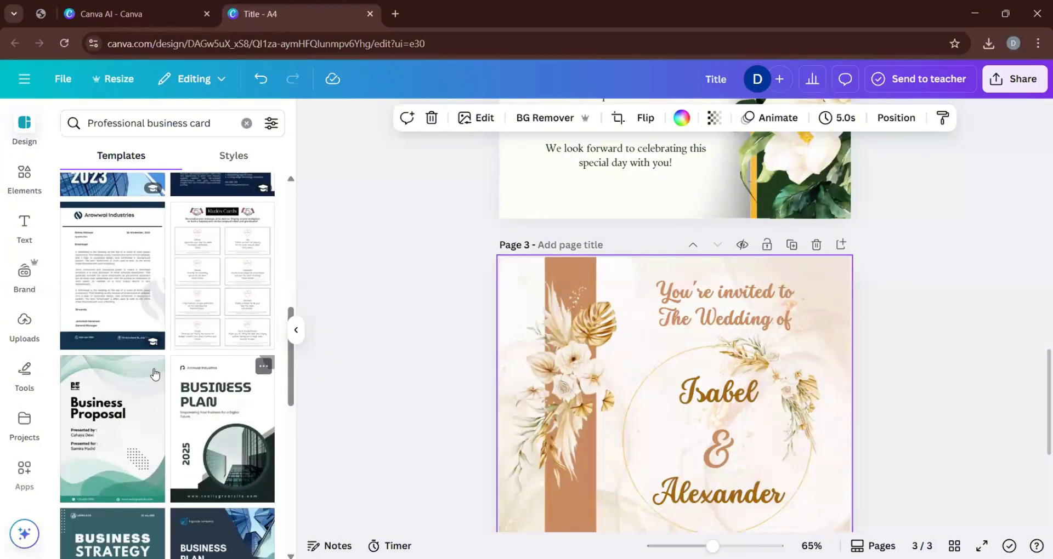
scroll(153, 371, down, 10)
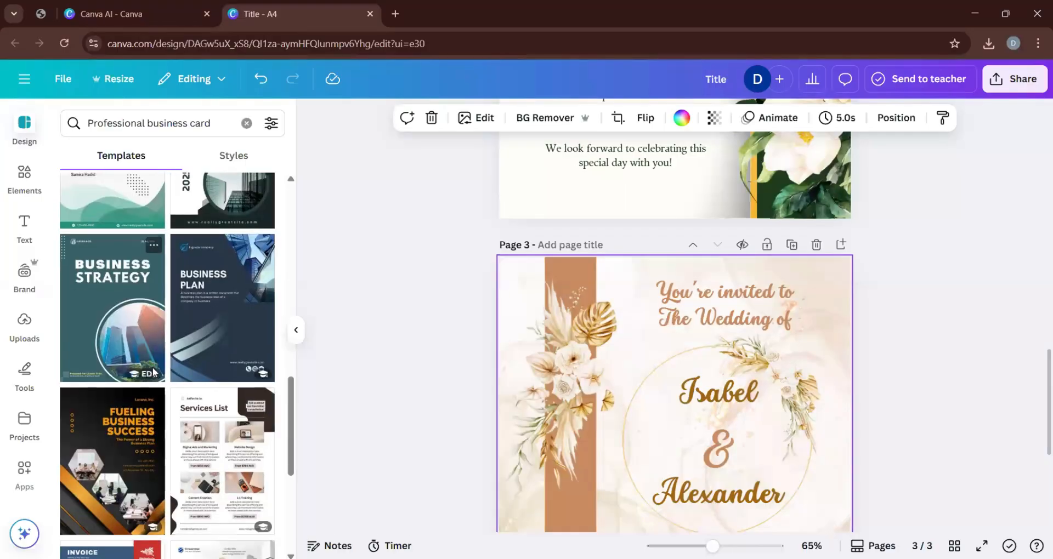
scroll(154, 372, down, 10)
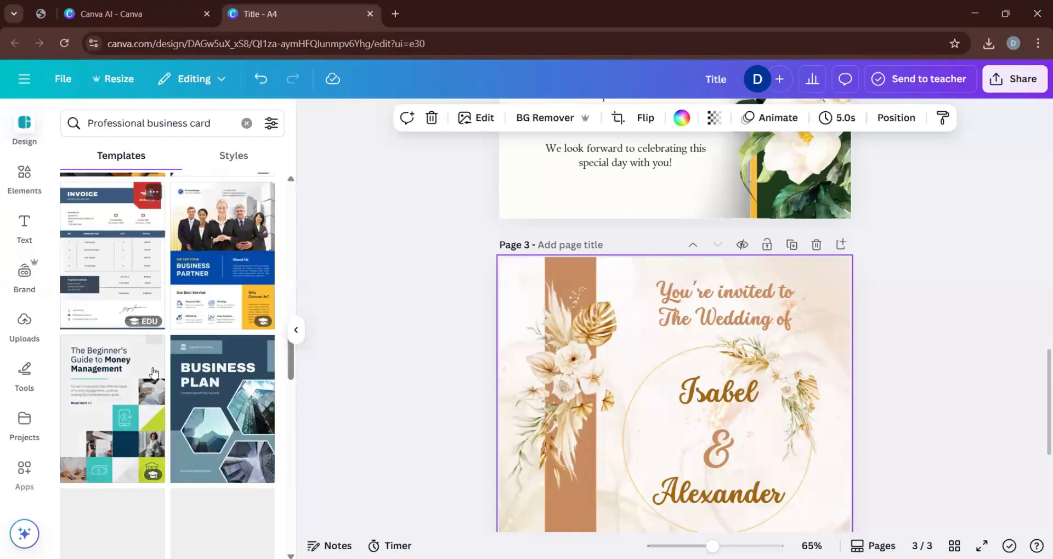
scroll(154, 373, down, 1)
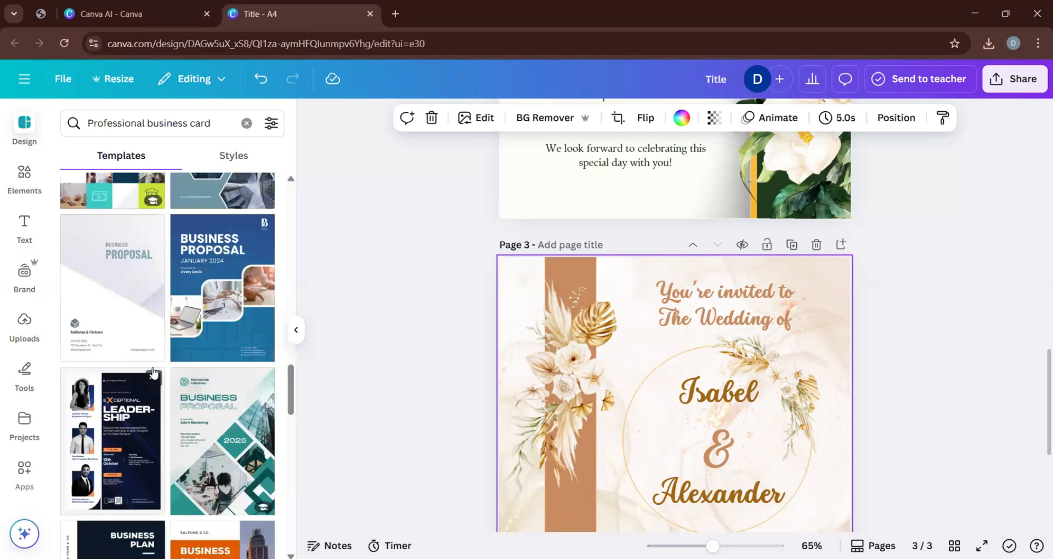
scroll(153, 373, down, 10)
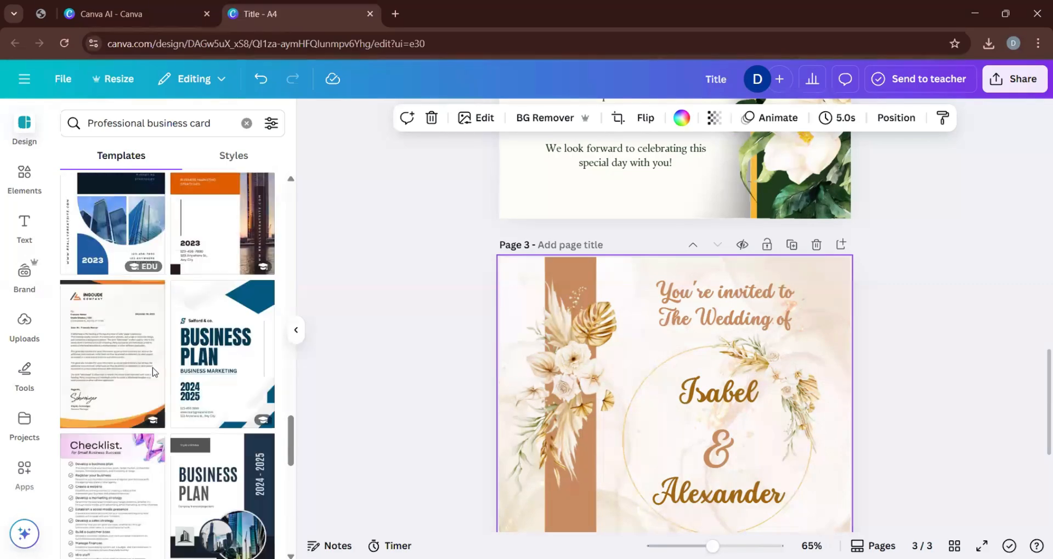
scroll(154, 374, down, 8)
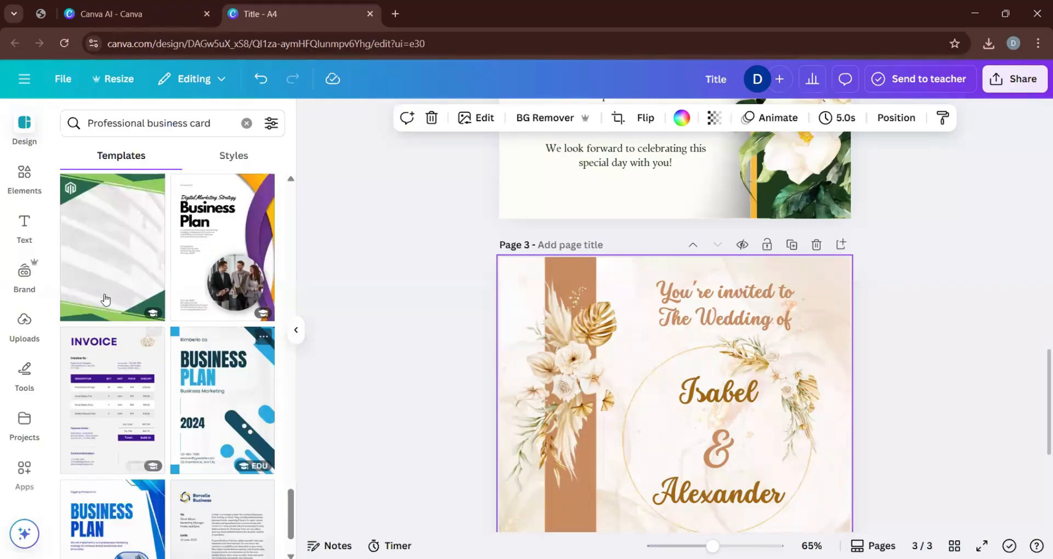
scroll(102, 298, up, 1)
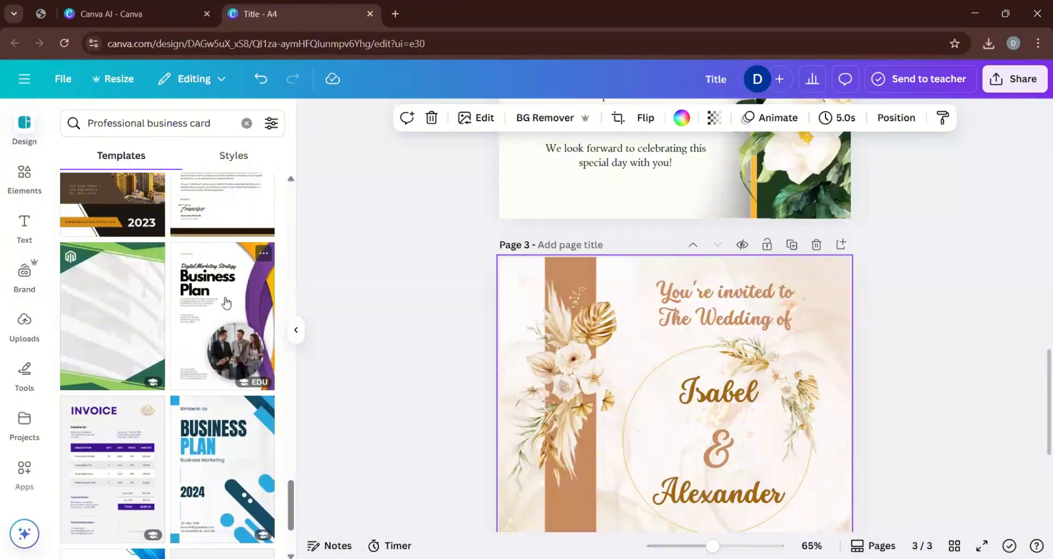
scroll(226, 302, up, 3)
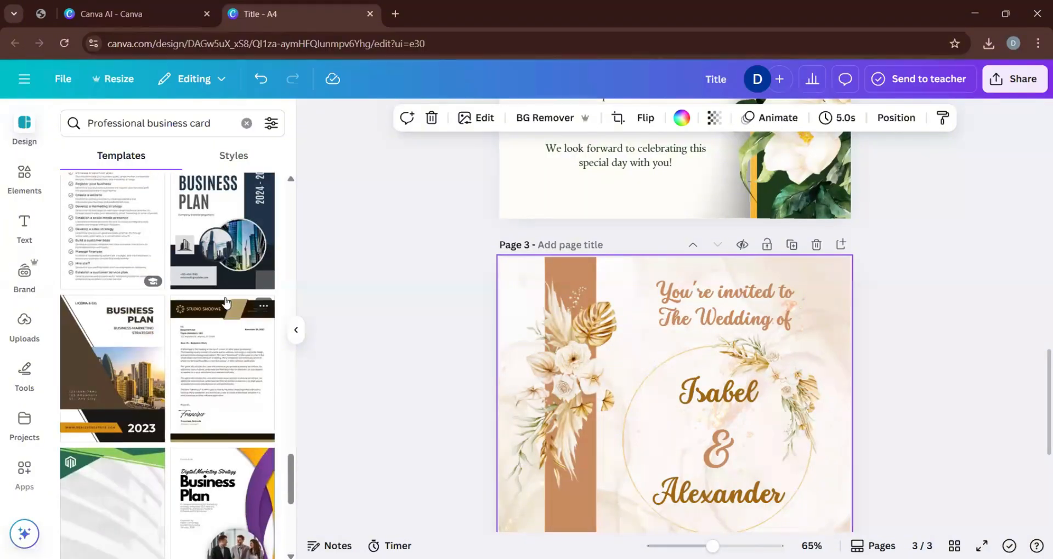
scroll(226, 302, down, 3)
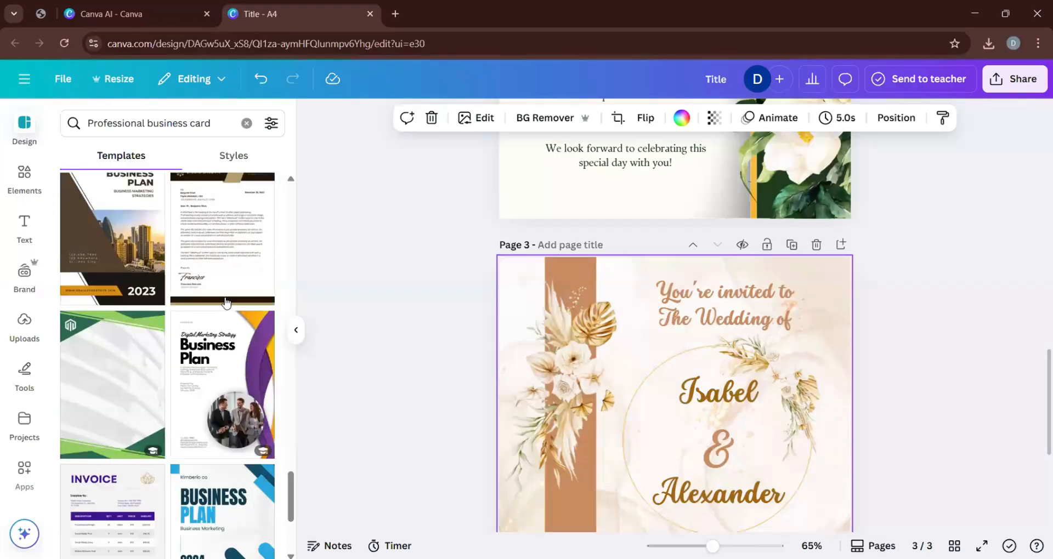
scroll(226, 303, down, 4)
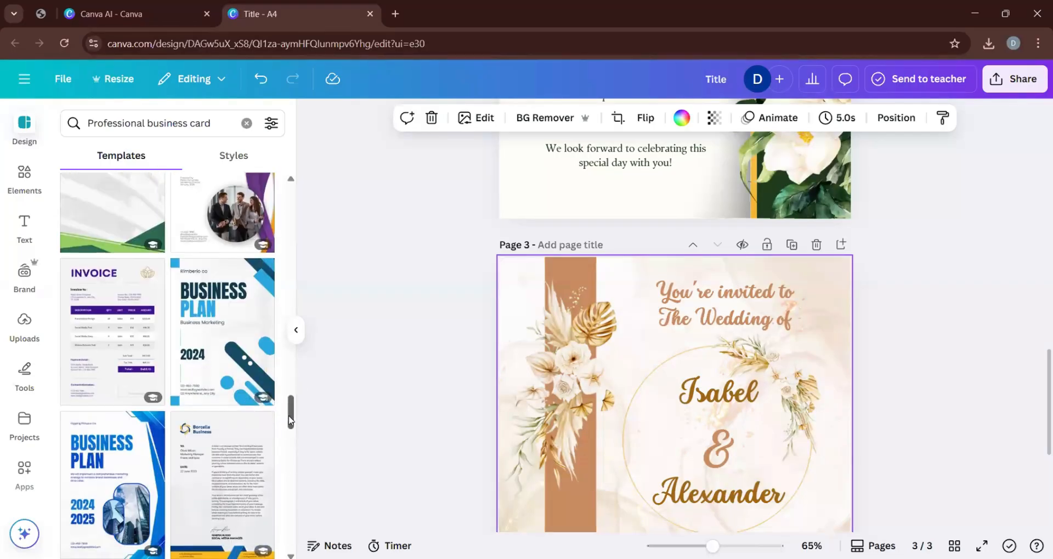
Apply the purple and yellow "Digital Marketing Strategy Business Plan" cover template to page 3 and review the whole page.
scroll(292, 416, up, 3)
click(224, 401)
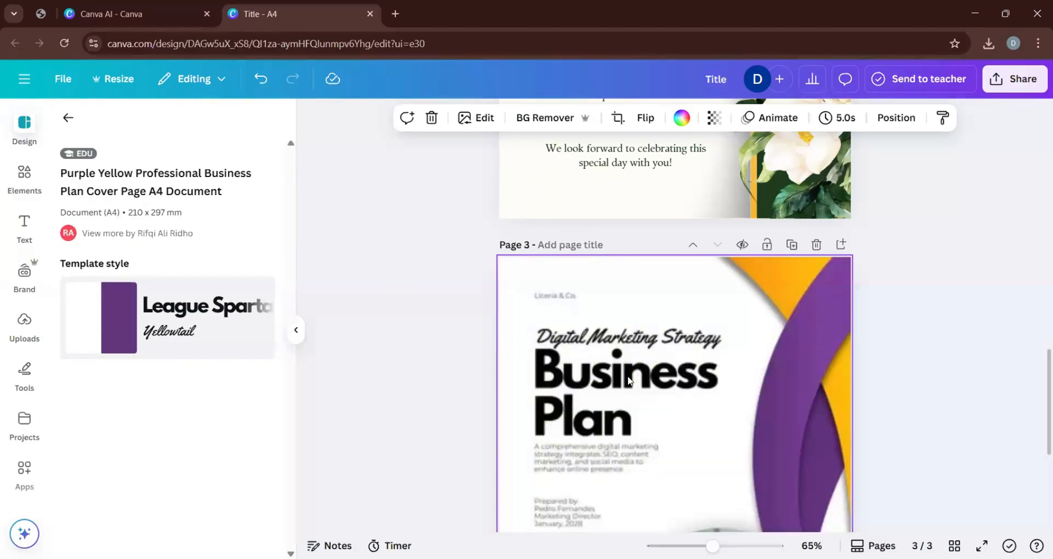
scroll(721, 403, down, 5)
scroll(555, 412, up, 5)
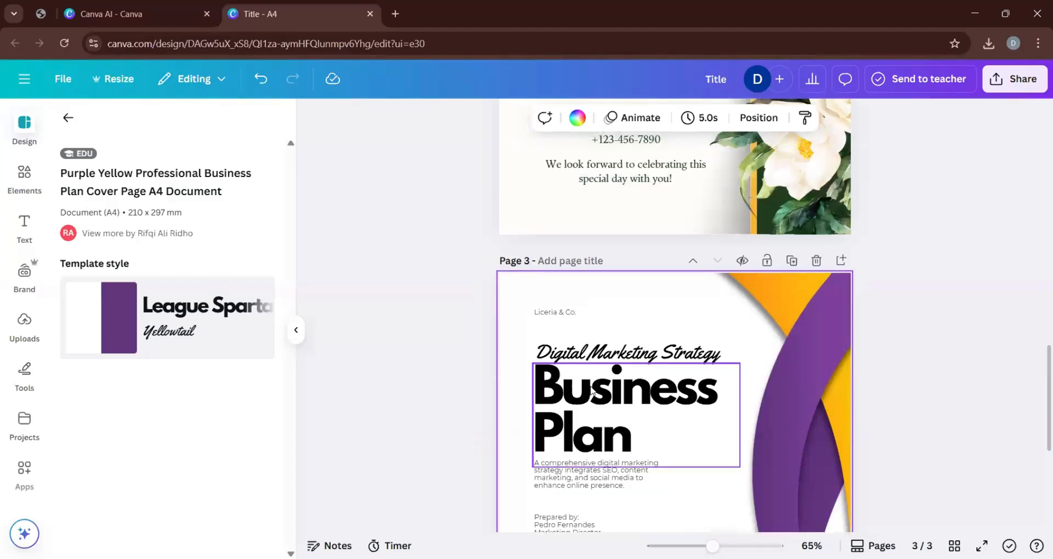
scroll(575, 345, down, 3)
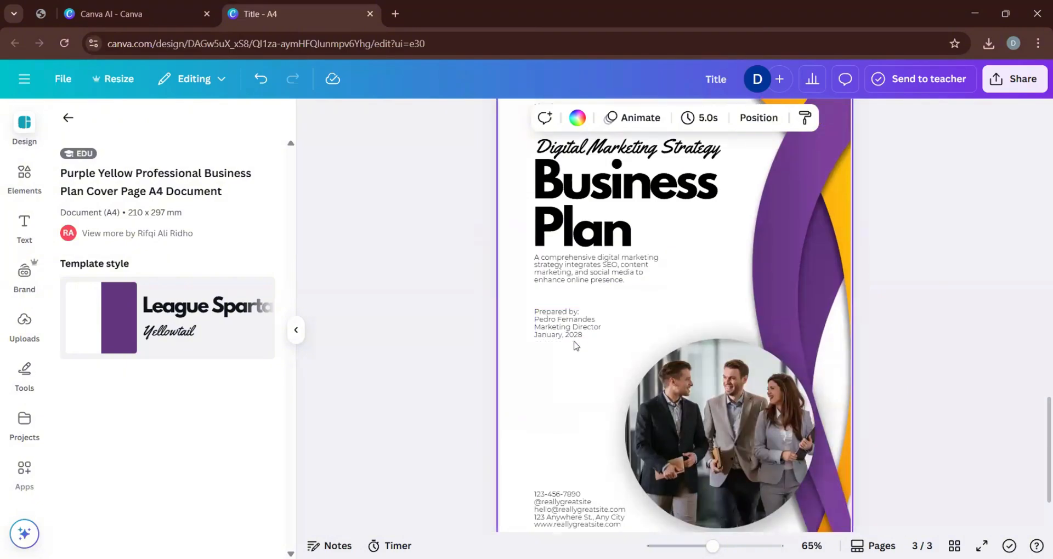
scroll(575, 345, down, 2)
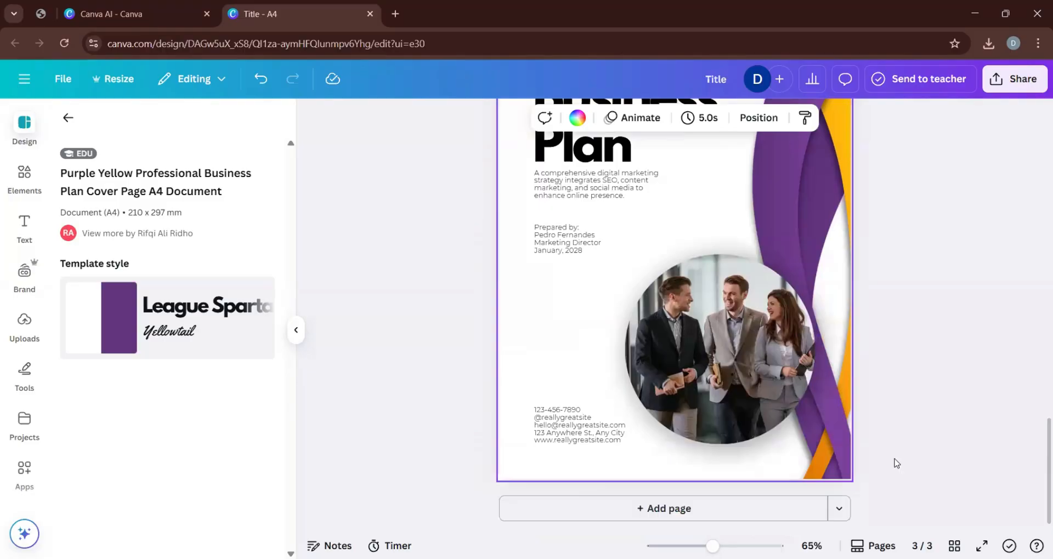
scroll(709, 287, up, 4)
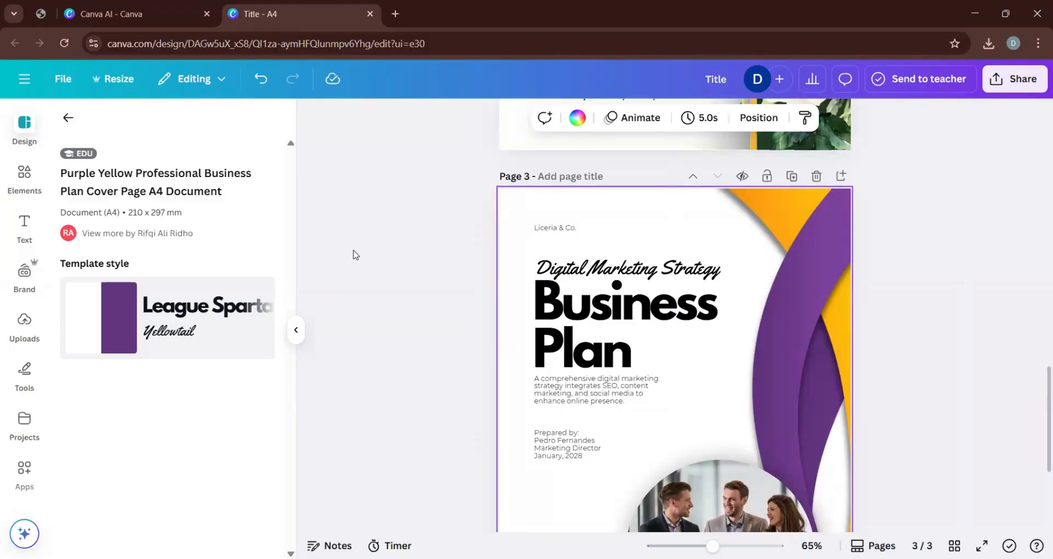
Resize all pages of this design to a custom landscape format of 6 × 12 cm.
click(130, 80)
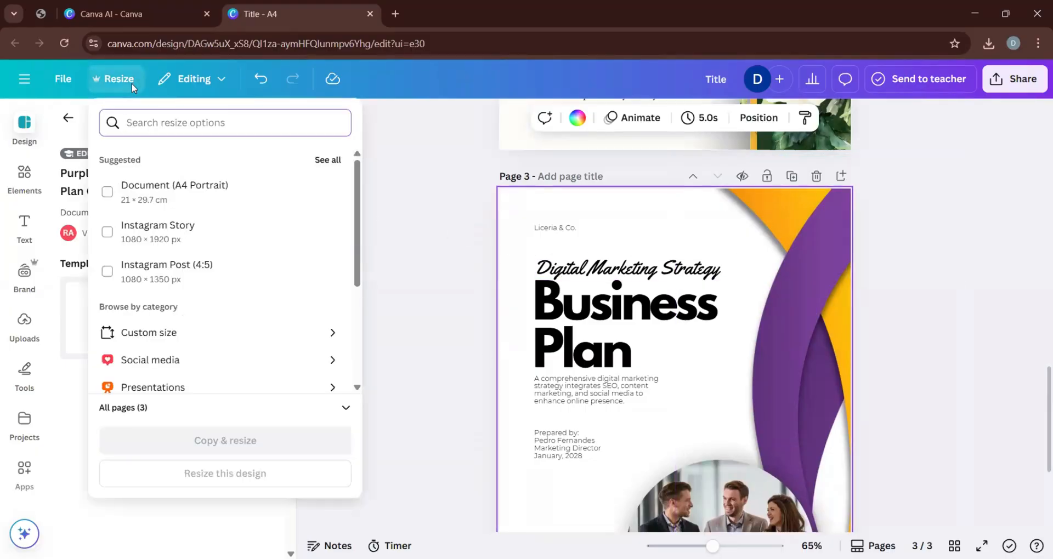
click(197, 331)
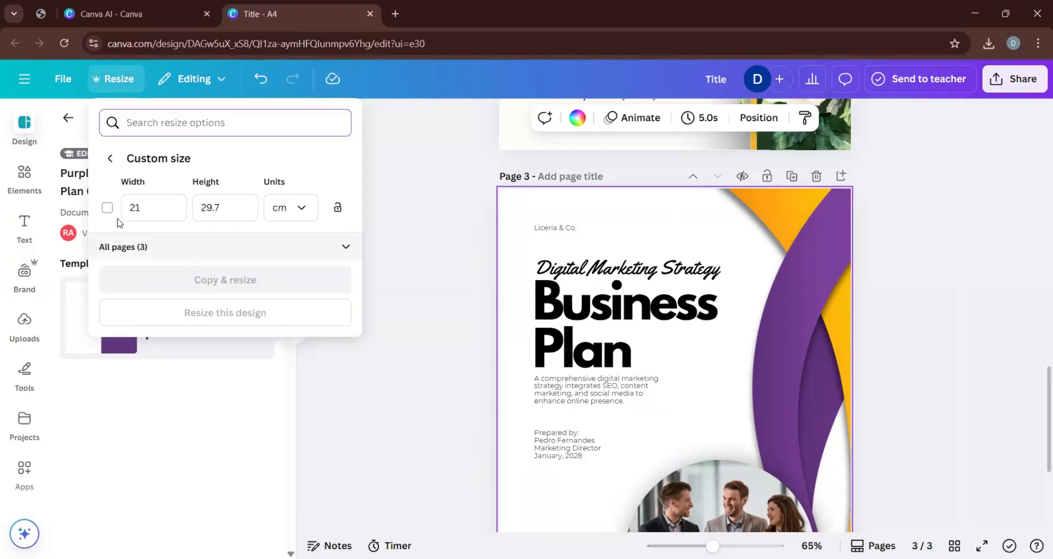
drag(150, 206, 120, 206)
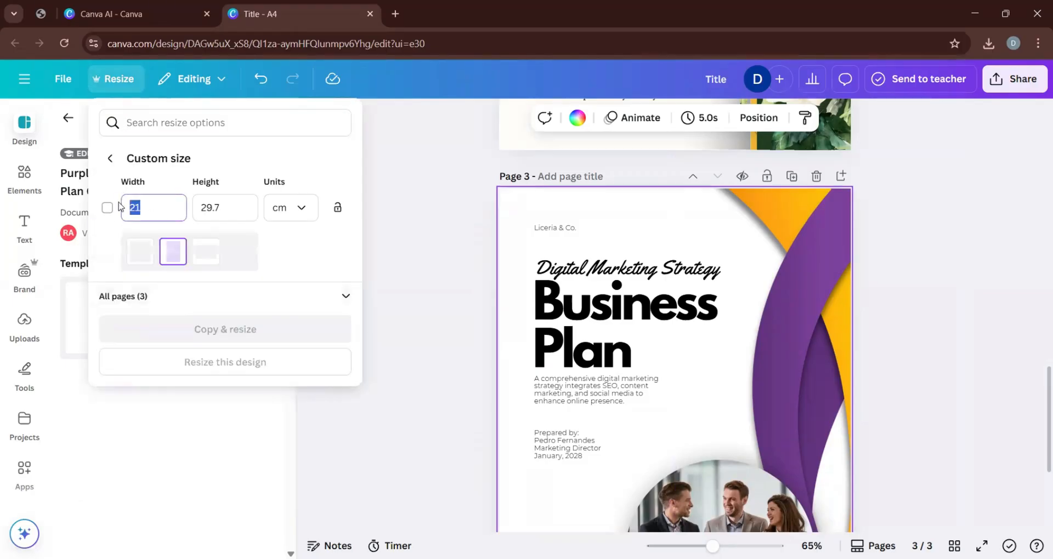
click(207, 254)
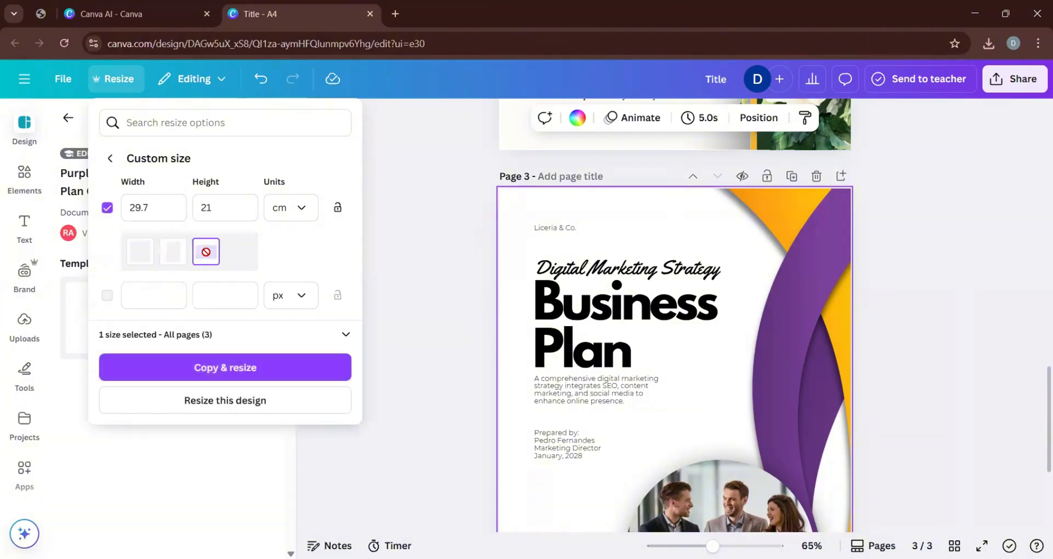
click(154, 207)
drag(154, 207, 129, 207)
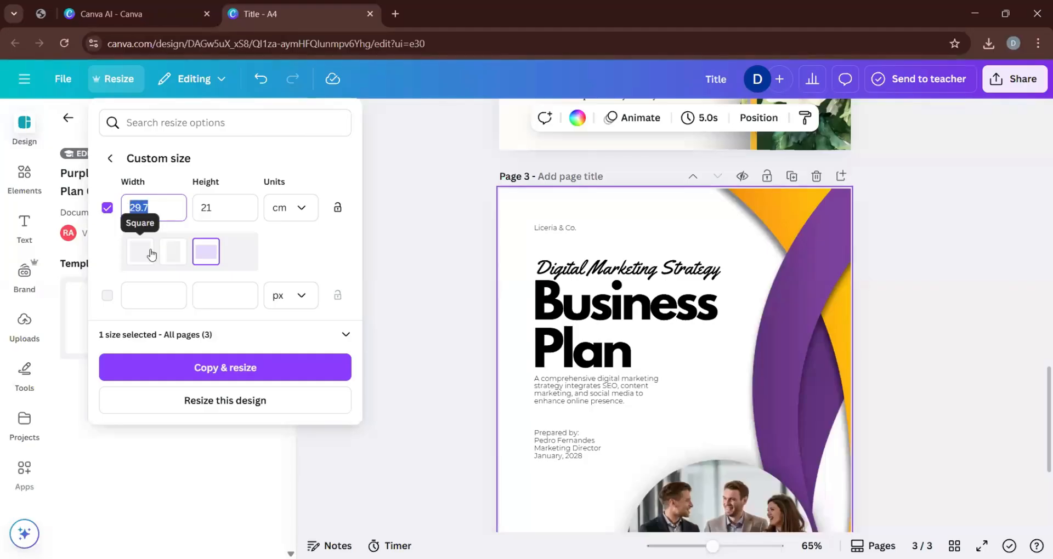
text(5)
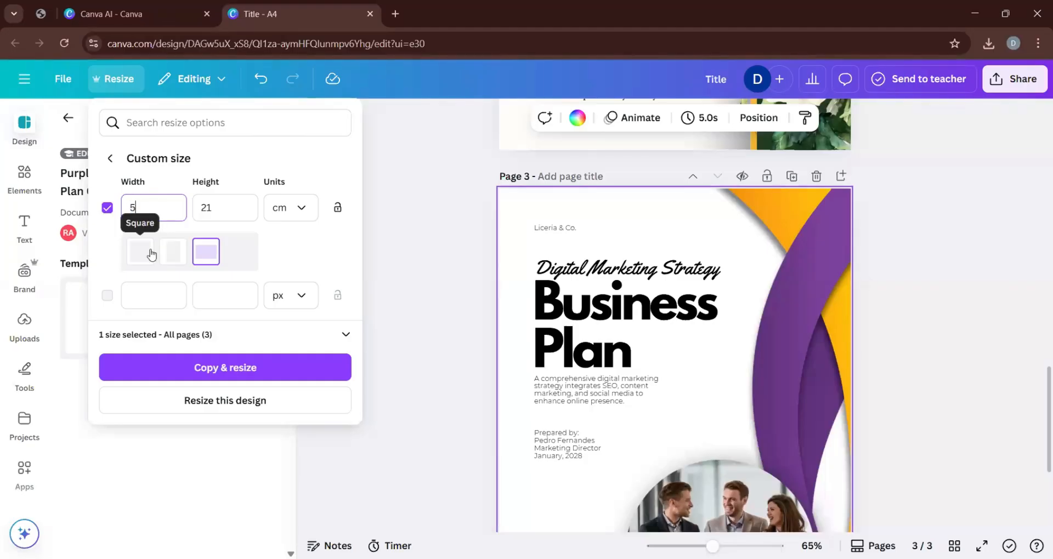
double_click(202, 207)
text(2)
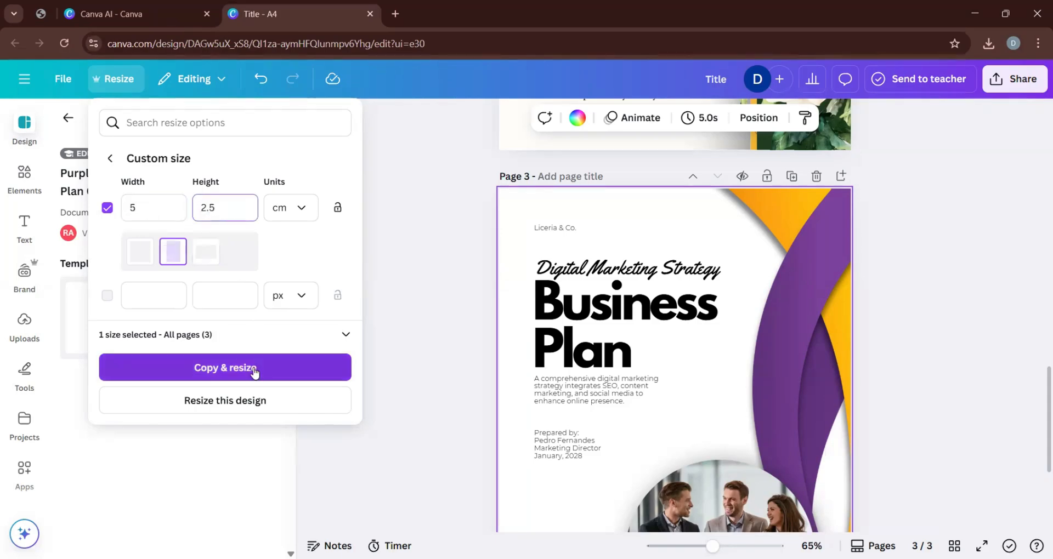
click(239, 410)
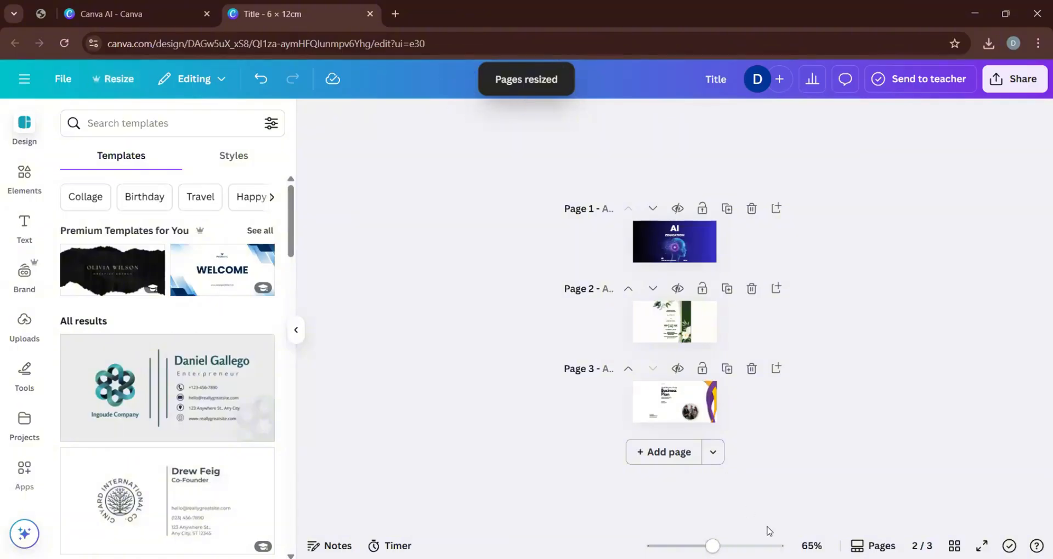
Delete the small contact details text block from page 3's Business Plan design and nudge the round team photo slightly.
drag(713, 546, 753, 495)
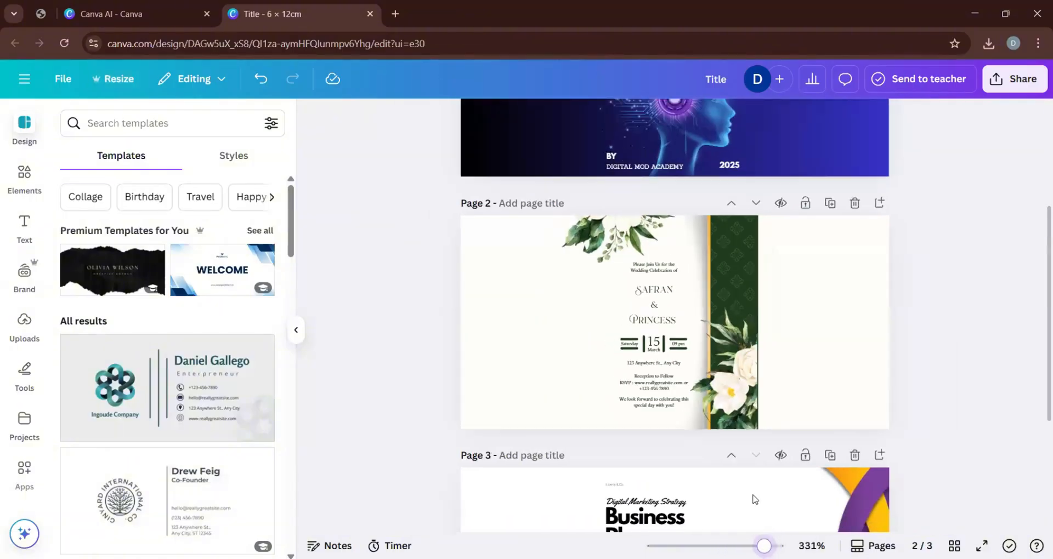
scroll(720, 378, down, 5)
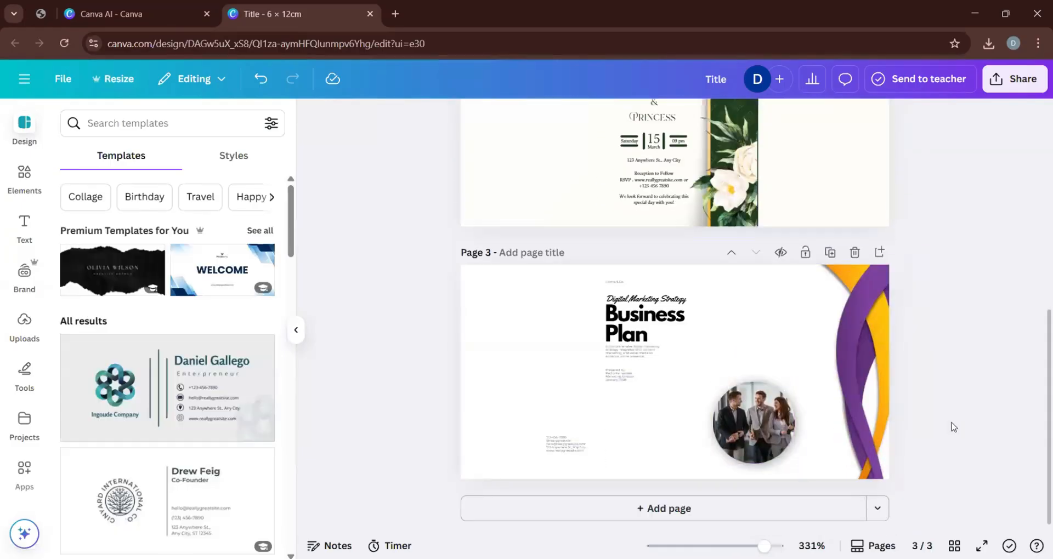
click(552, 451)
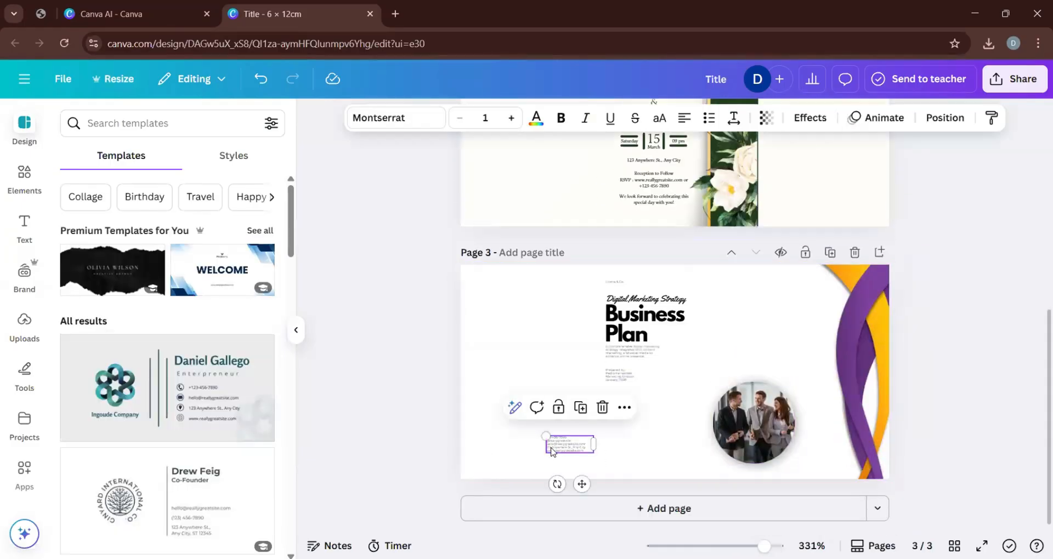
key(Delete)
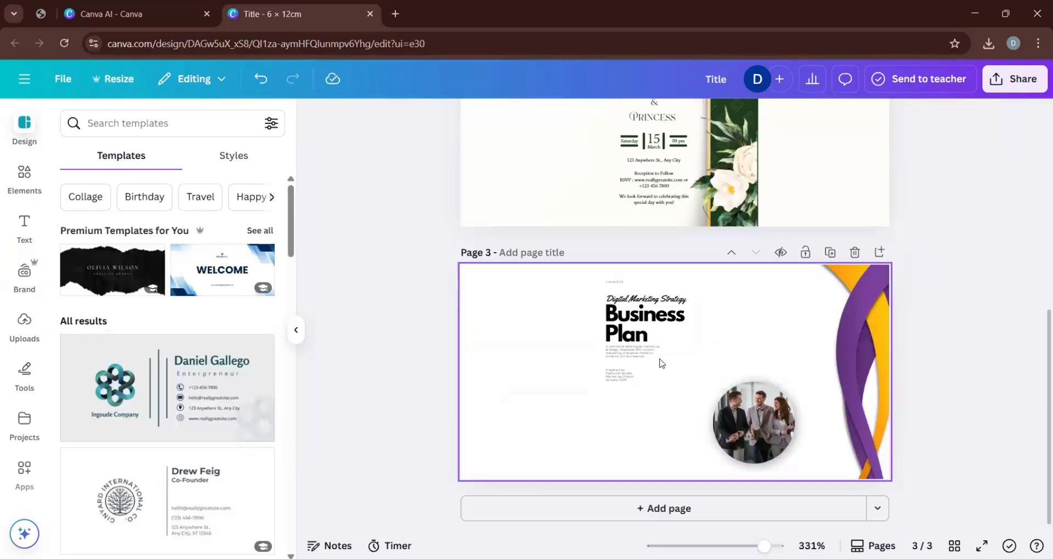
mouse_move(733, 442)
mouse_down()
mouse_move(743, 359)
mouse_move(734, 442)
mouse_up()
click(931, 411)
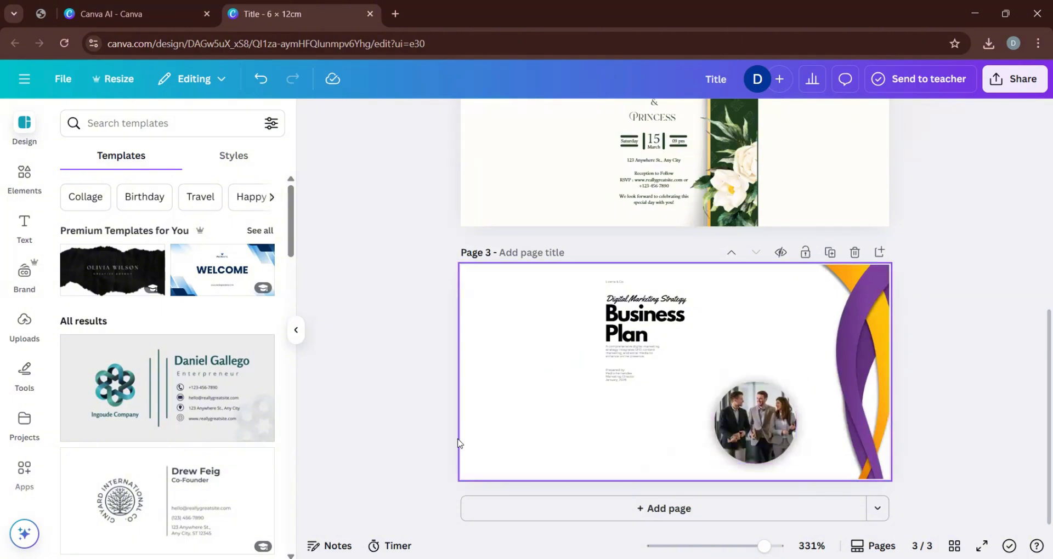
Examine the suggested landscape templates for a business card layout with a logo or photo and contact details.
scroll(144, 443, down, 2)
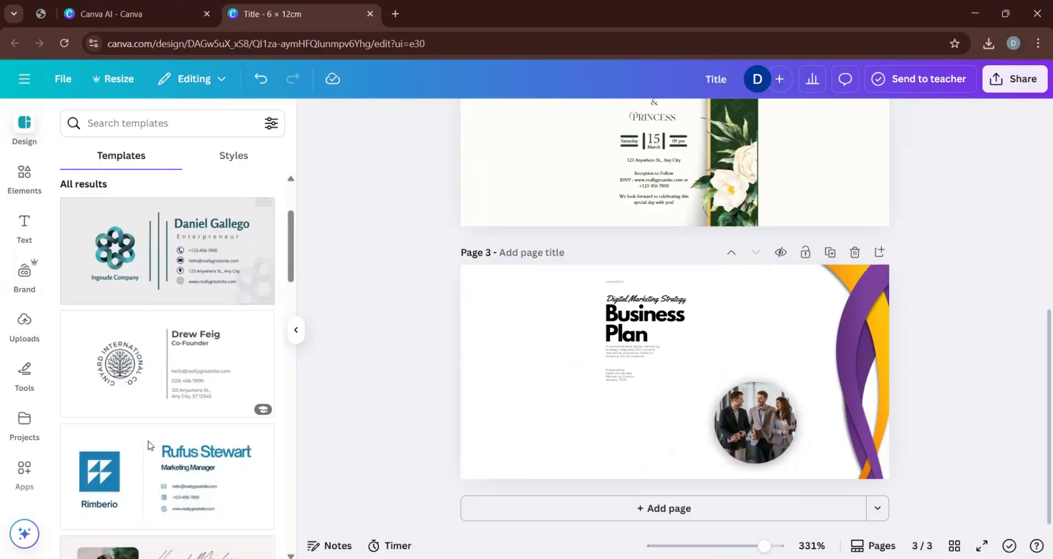
scroll(141, 445, down, 5)
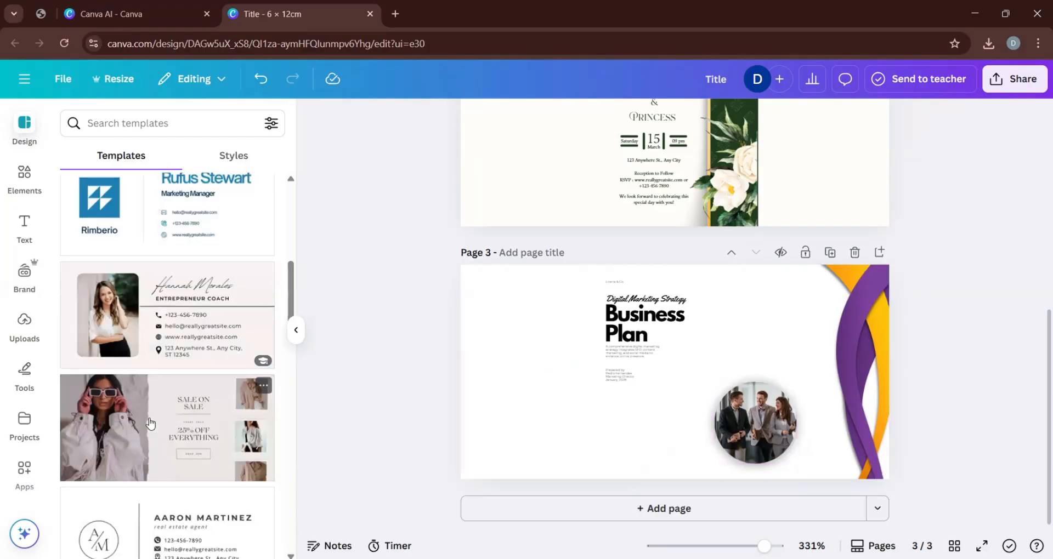
scroll(149, 424, up, 5)
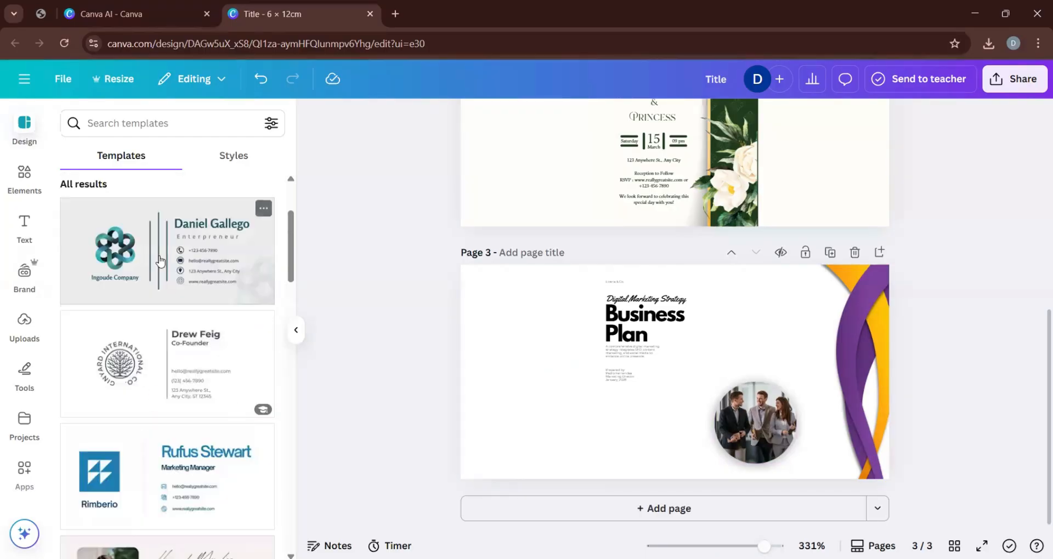
scroll(159, 259, up, 3)
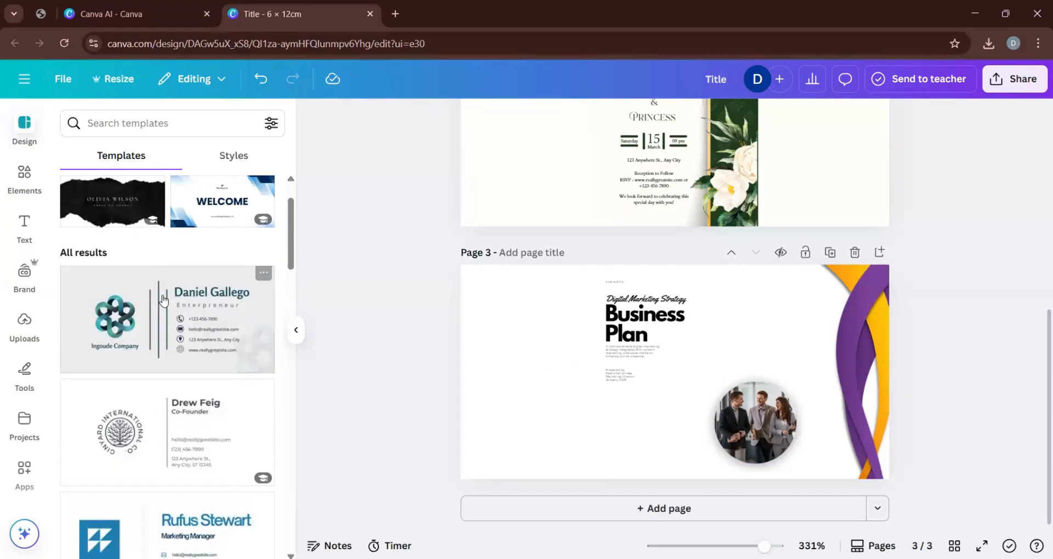
scroll(167, 328, down, 12)
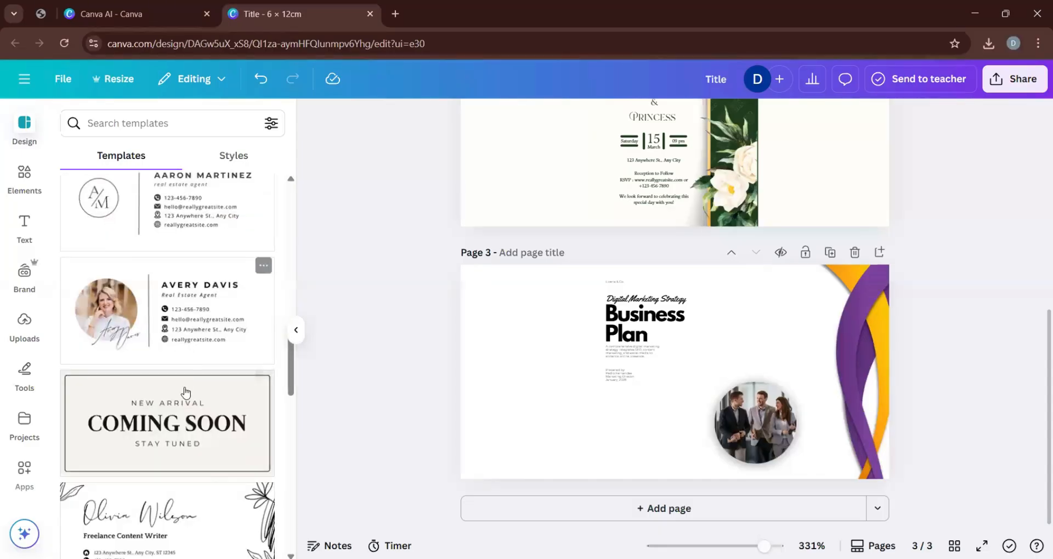
scroll(184, 394, down, 4)
scroll(180, 453, down, 10)
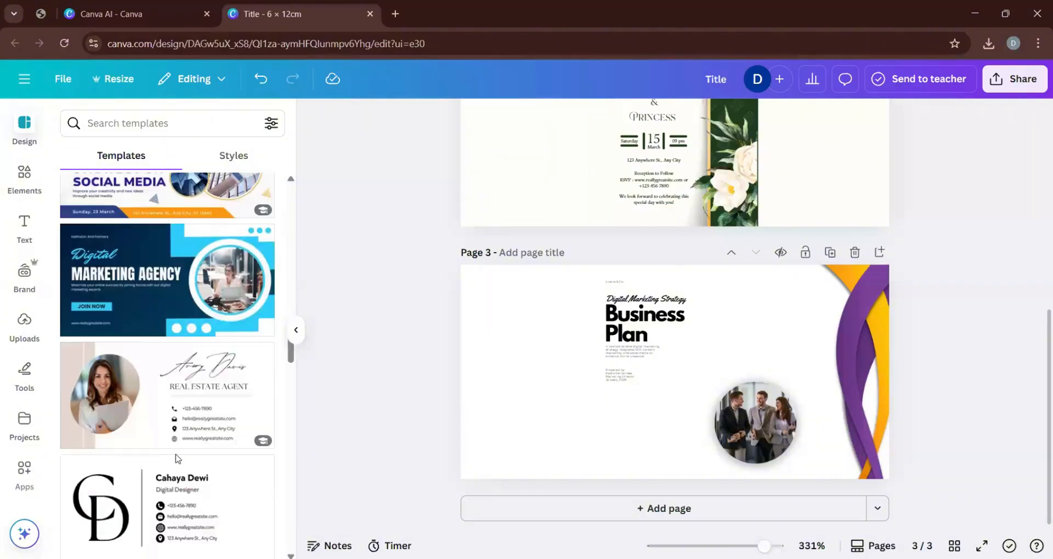
scroll(177, 458, up, 10)
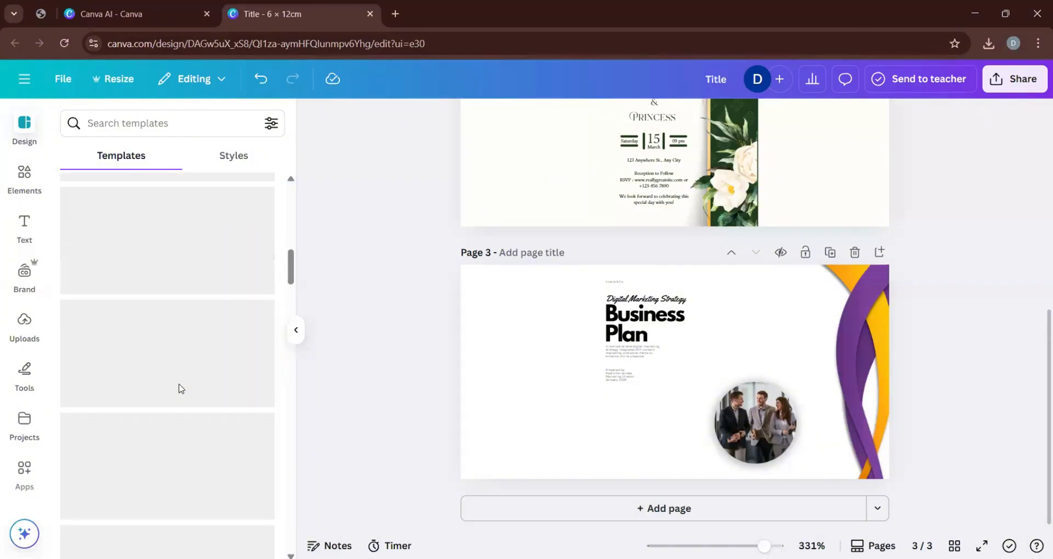
Replace page 3's Business Plan design with the "Grey Simple Business Email Signature" template featuring a teal interlaced logo.
scroll(181, 389, up, 5)
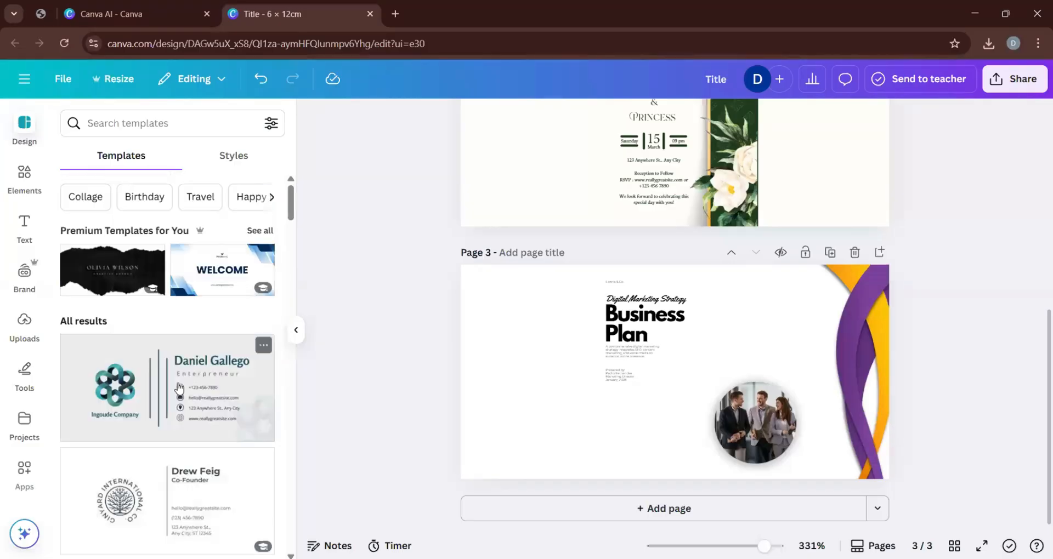
scroll(178, 388, down, 1)
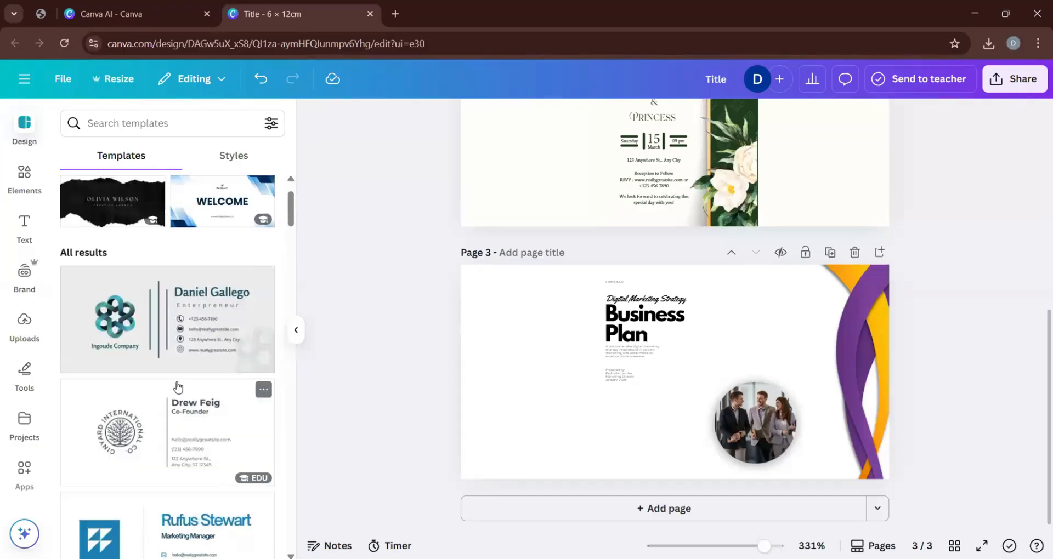
click(110, 323)
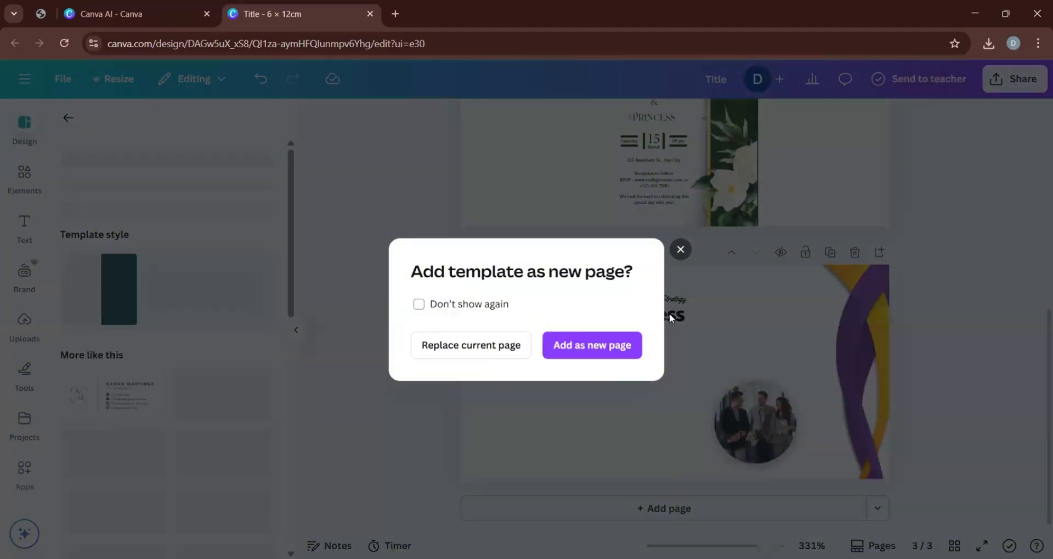
click(504, 347)
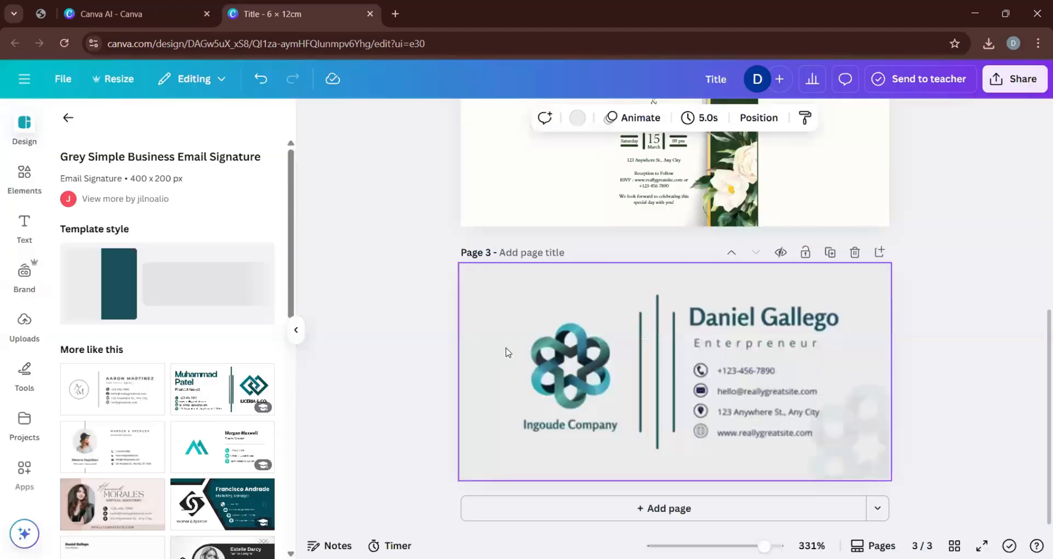
Replace the large placeholder name on page 3's card with the photographer's first name.
double_click(743, 316)
click(978, 401)
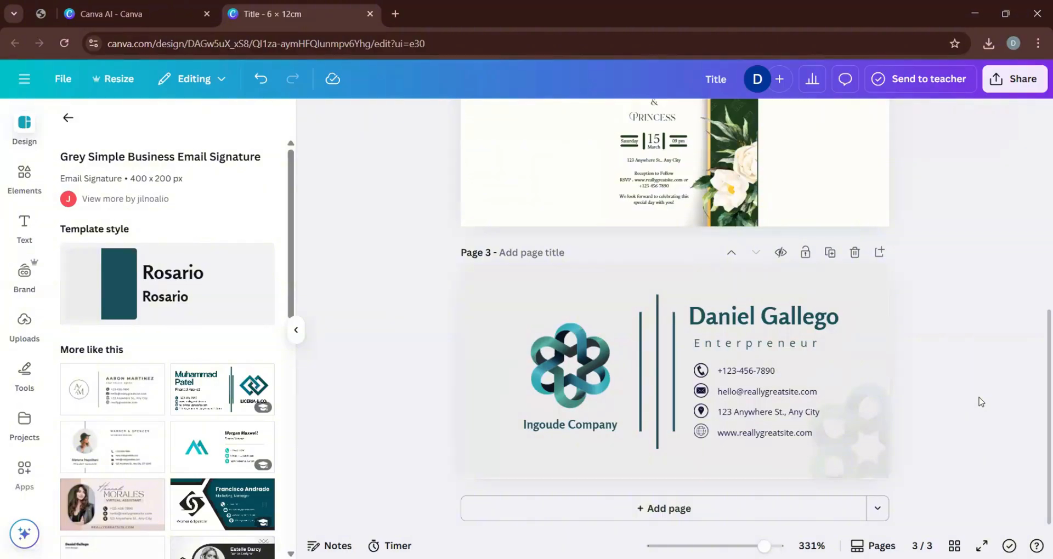
double_click(731, 317)
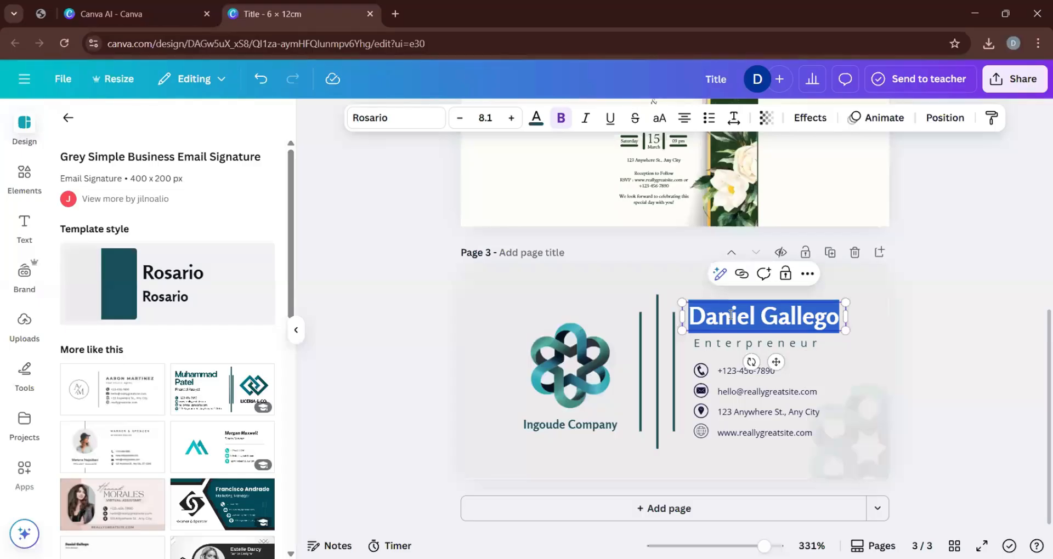
text(Oma)
key(BackSpace)
key(BackSpace)
key(BackSpace)
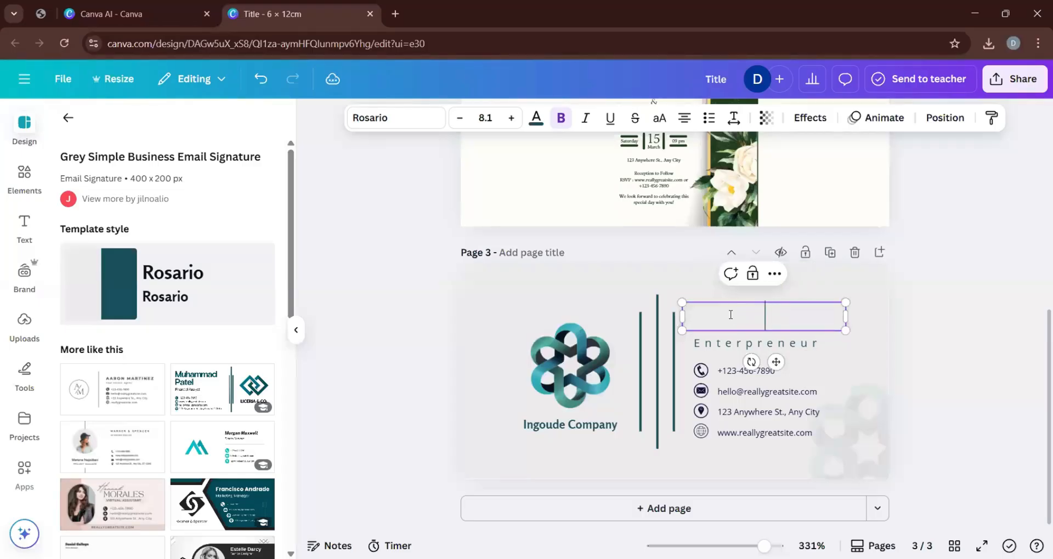
text(Imadh)
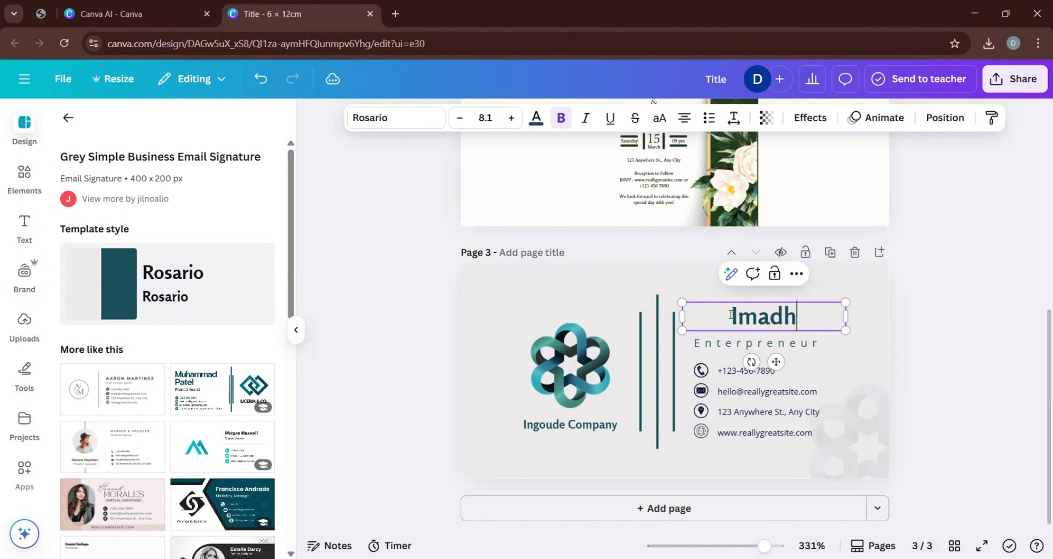
Change the job title under the name on page 3's card to "PHOTOGRAPHY".
click(766, 346)
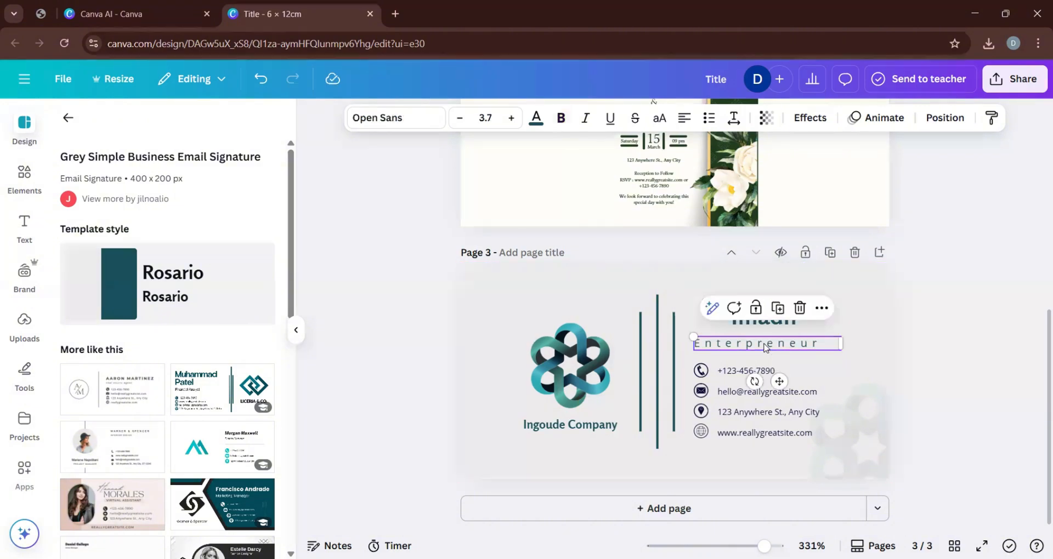
double_click(765, 344)
text(PHO)
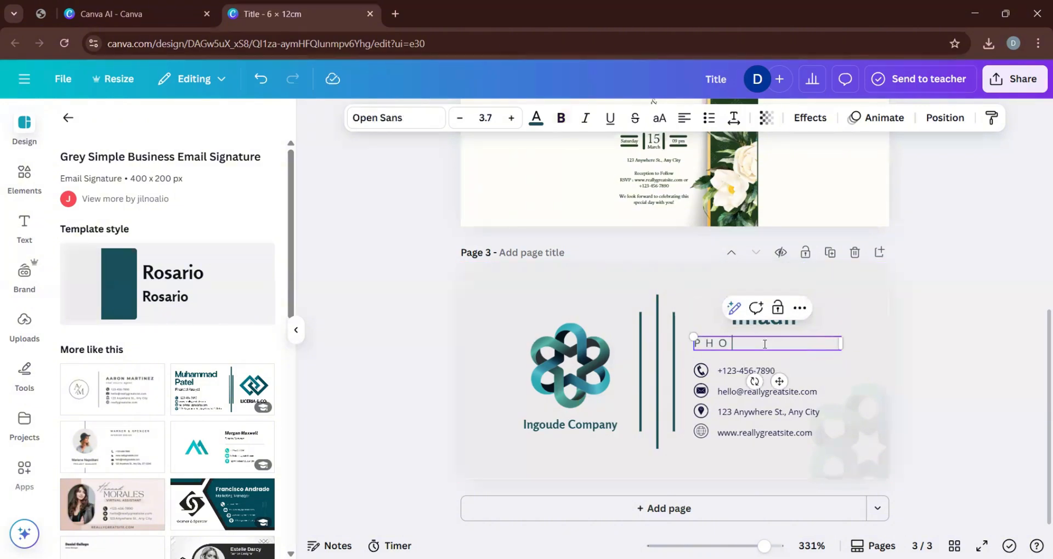
text(TOGRAPHY)
click(968, 367)
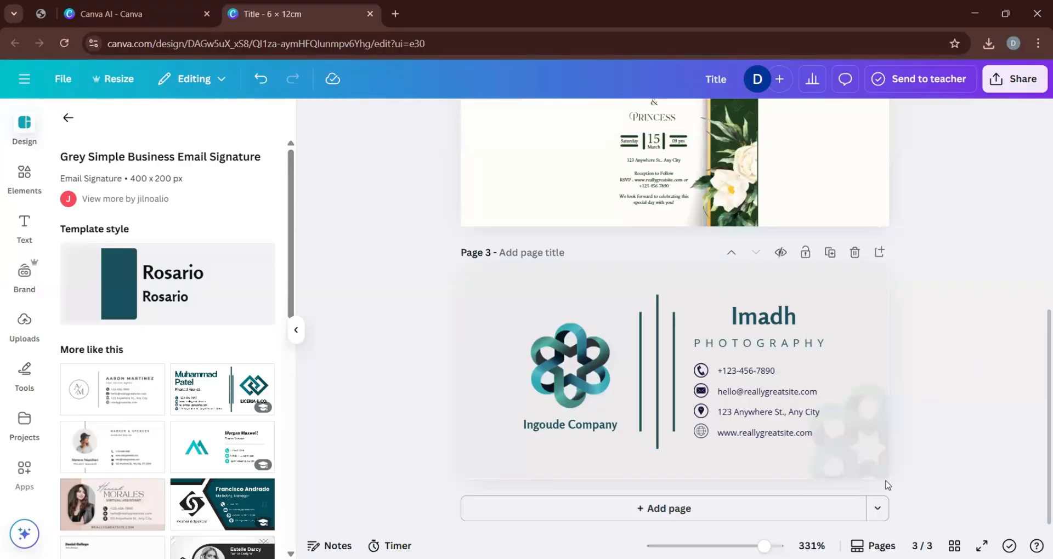
Replace the company name under the logo with the photographer's first name in capitals followed by "PHOTOGRAPHY".
double_click(572, 425)
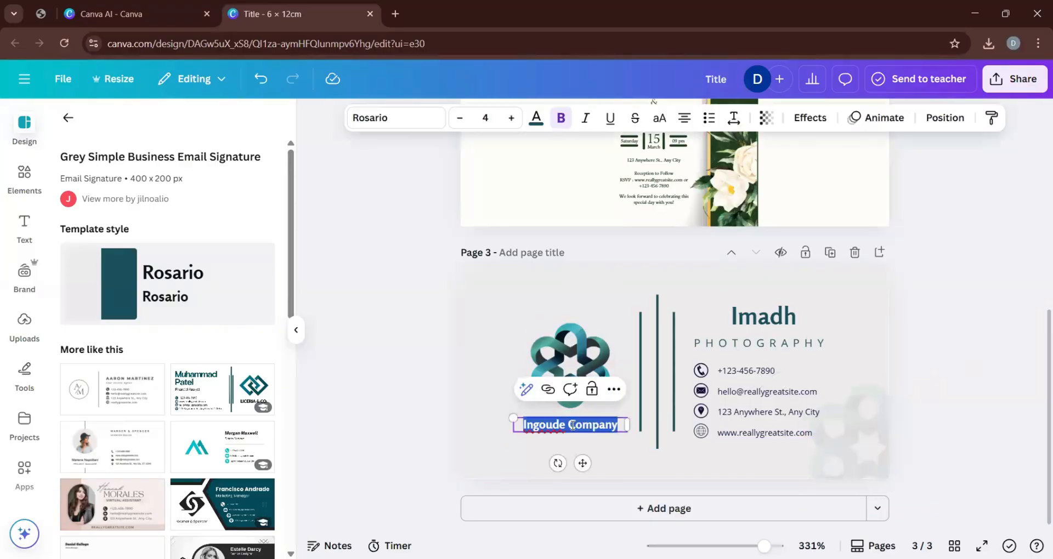
text(IMAGE)
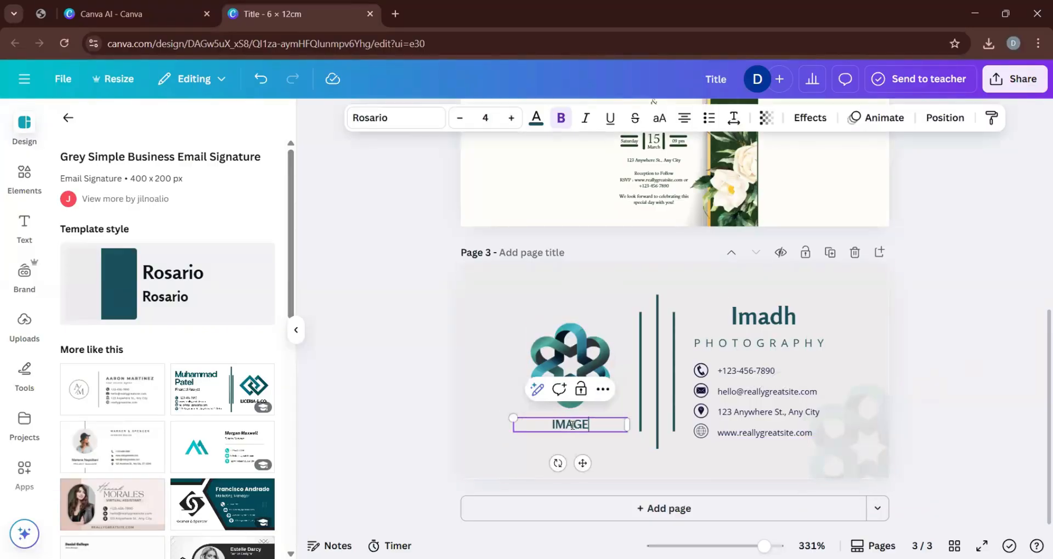
key(BackSpace)
key(BackSpace)
text(DH)
key(BackSpace)
text(H PHOT)
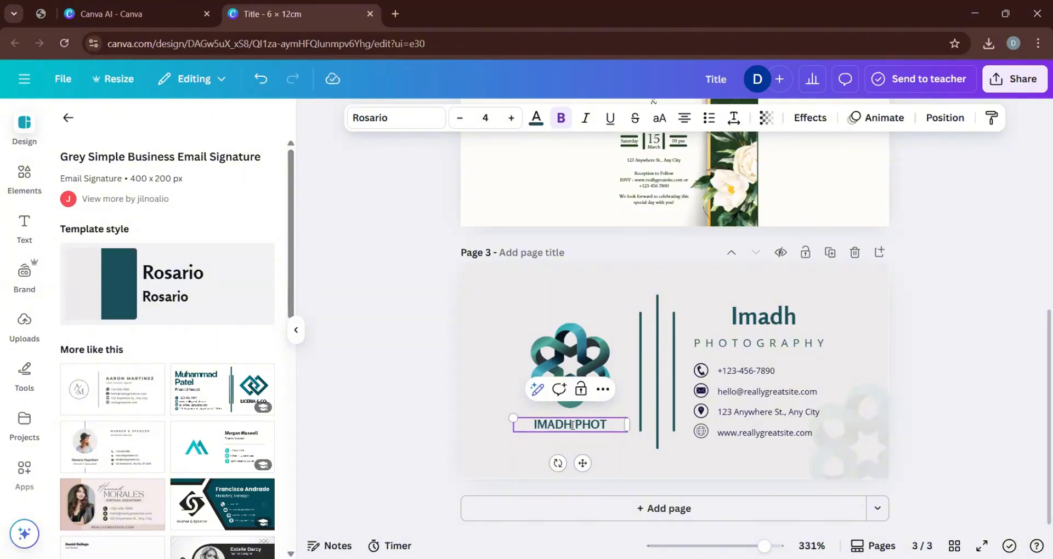
text(OGRAPH)
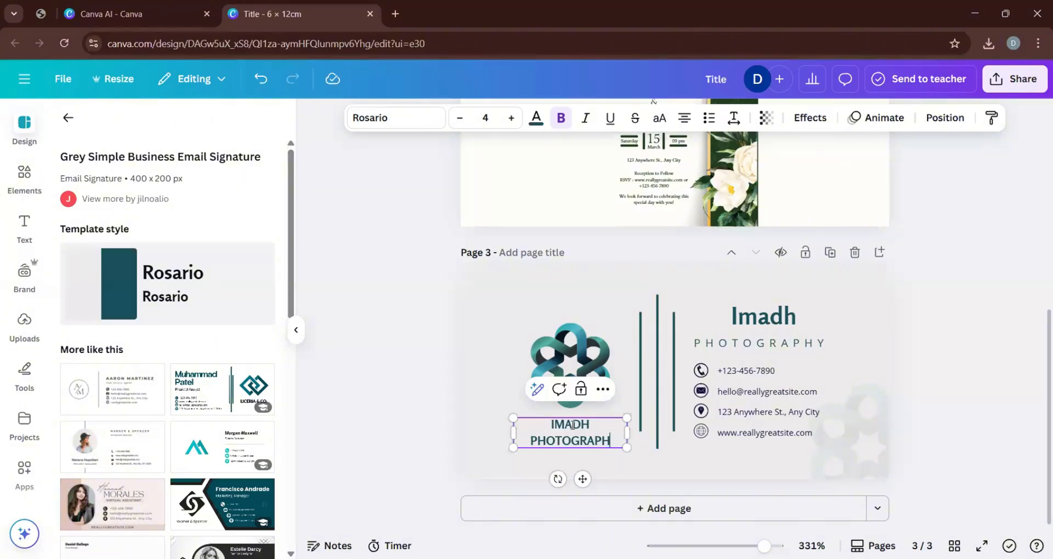
text(Y)
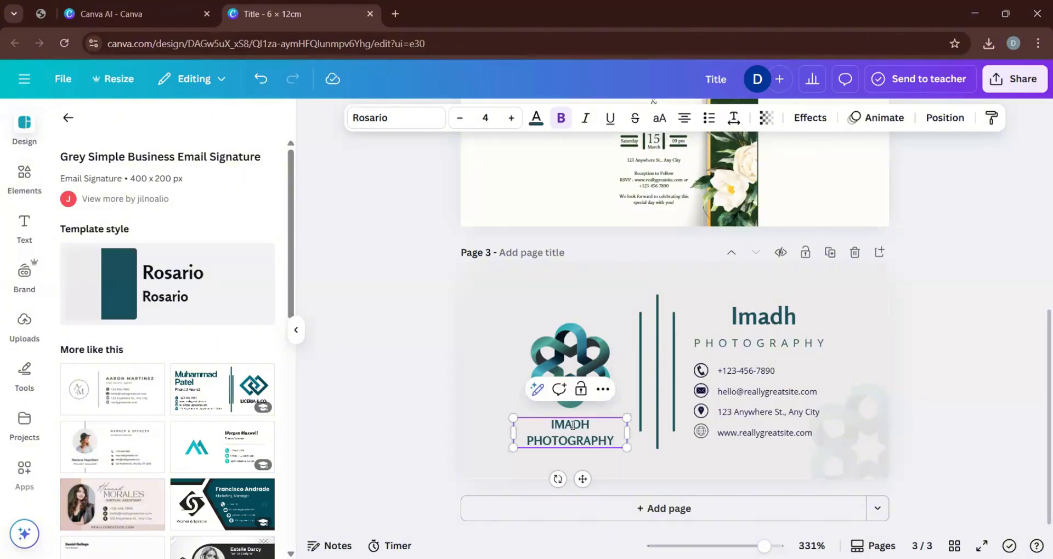
click(488, 314)
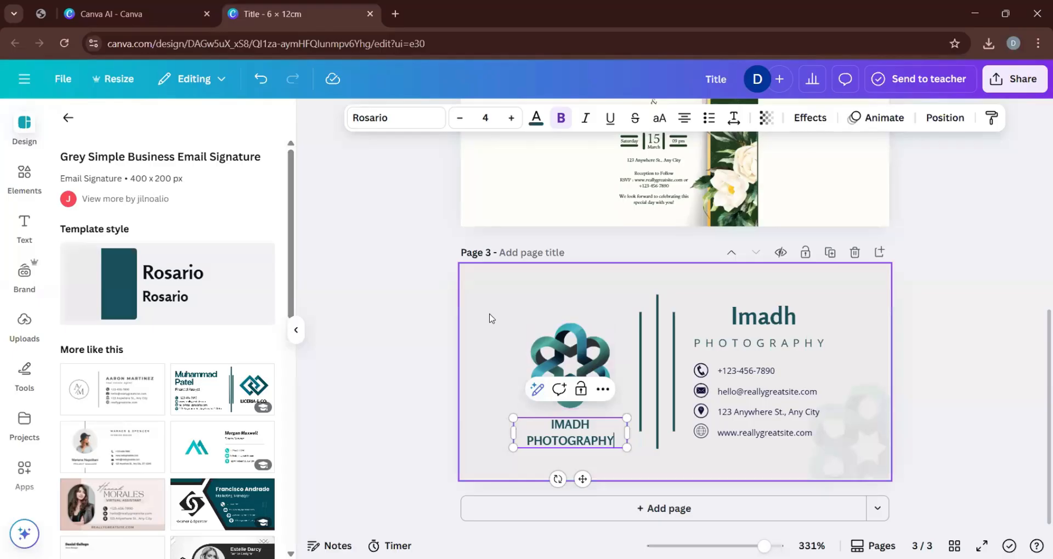
Examine the filters, effects and other image editing options for the teal interlaced logo on page 3.
click(562, 358)
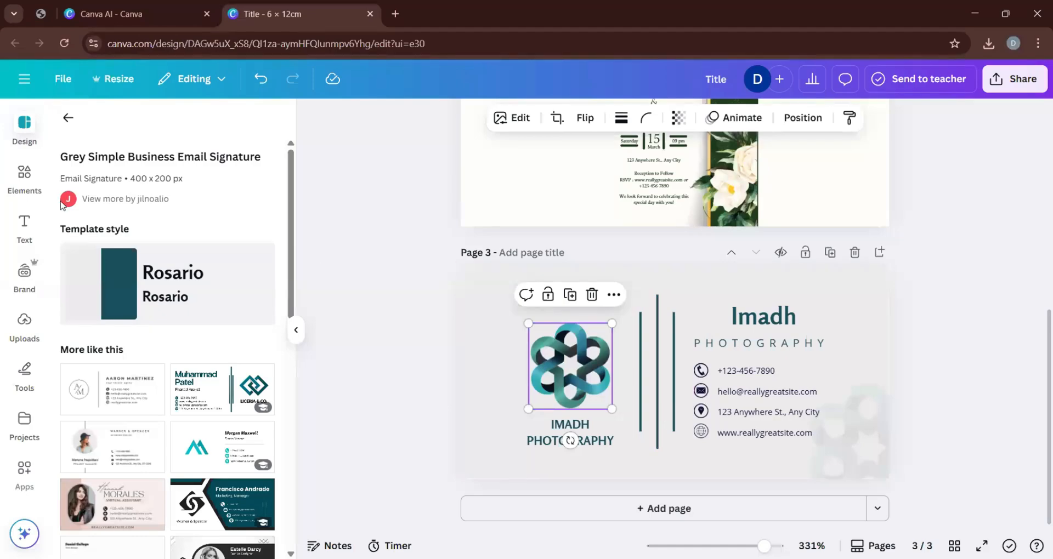
click(68, 117)
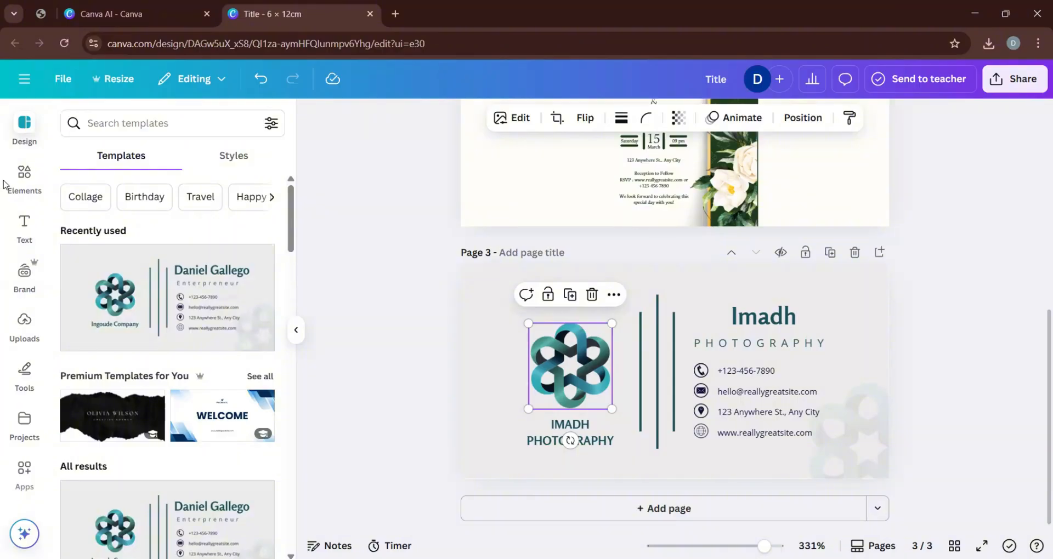
click(516, 119)
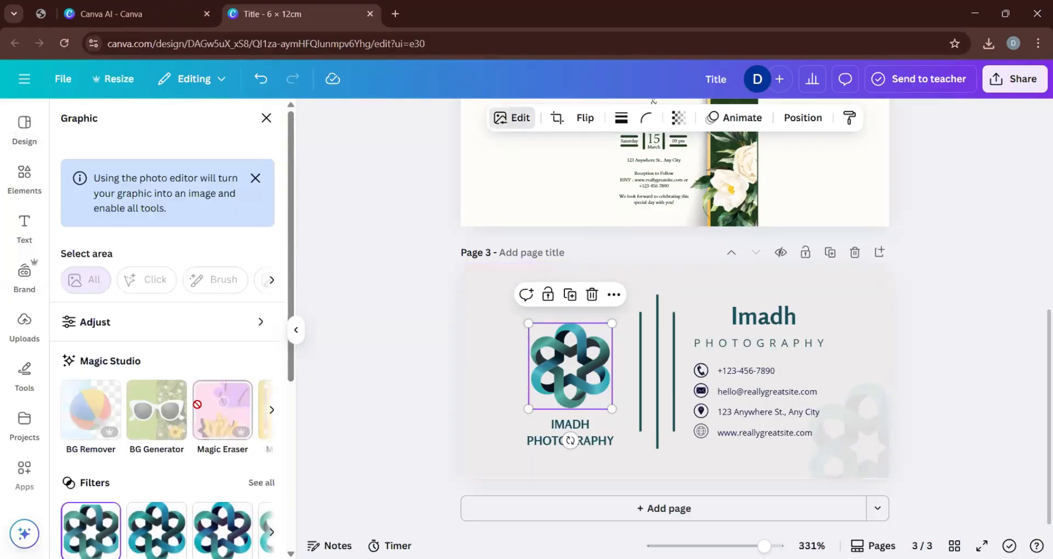
scroll(190, 433, down, 5)
scroll(191, 433, down, 1)
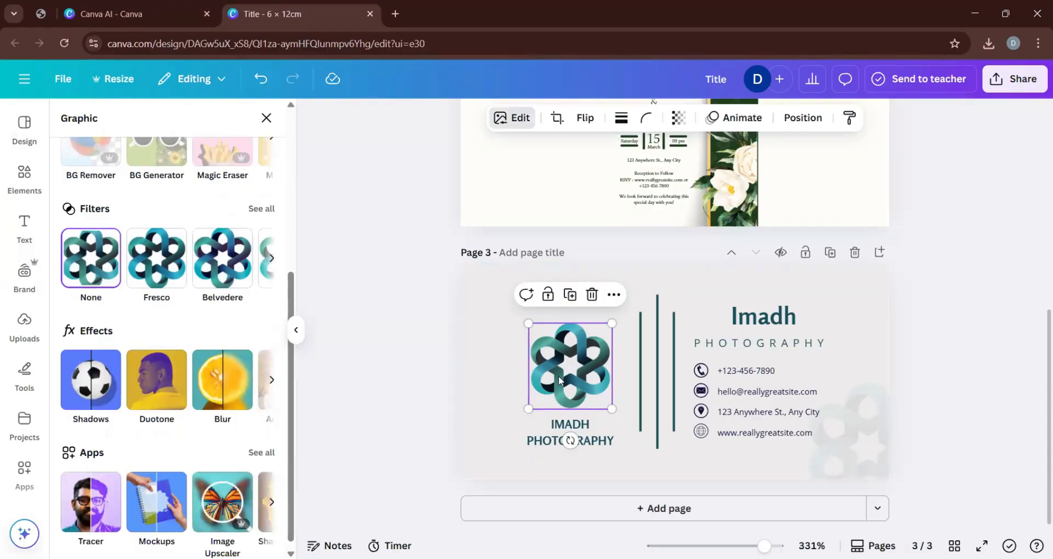
scroll(558, 375, up, 5)
scroll(499, 362, down, 4)
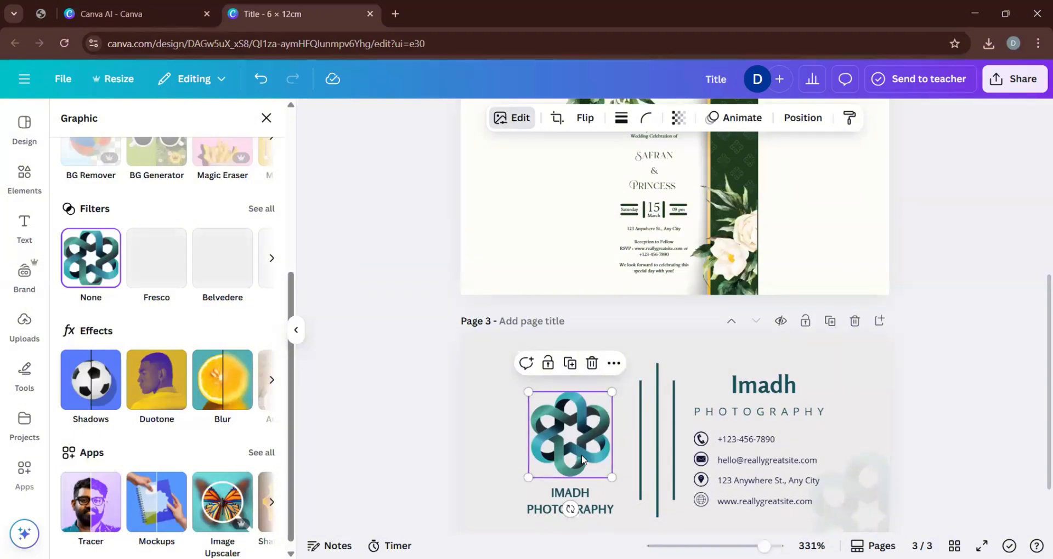
click(266, 118)
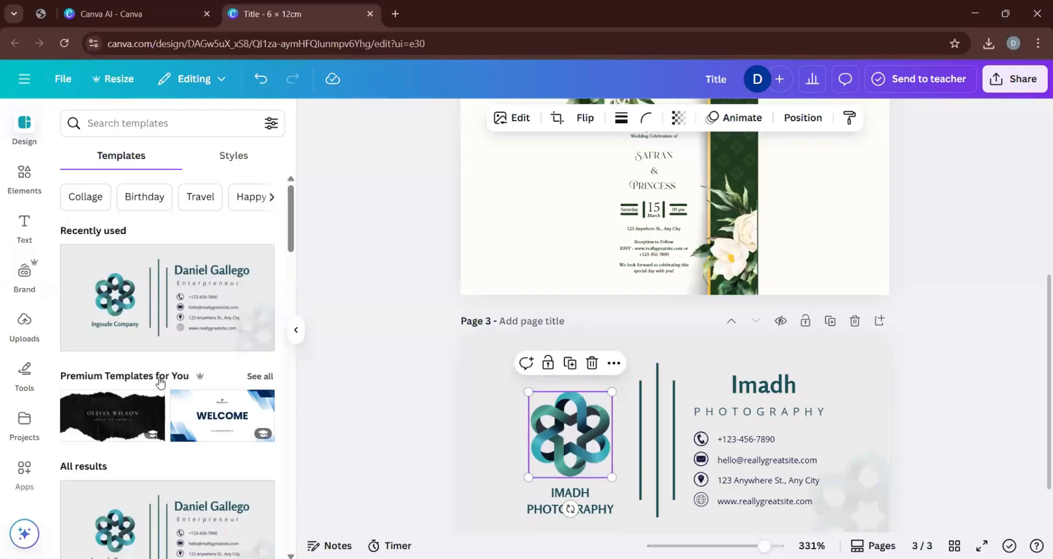
Search the elements library for "PHOTOGRAPHY" and show all matching graphics.
click(24, 177)
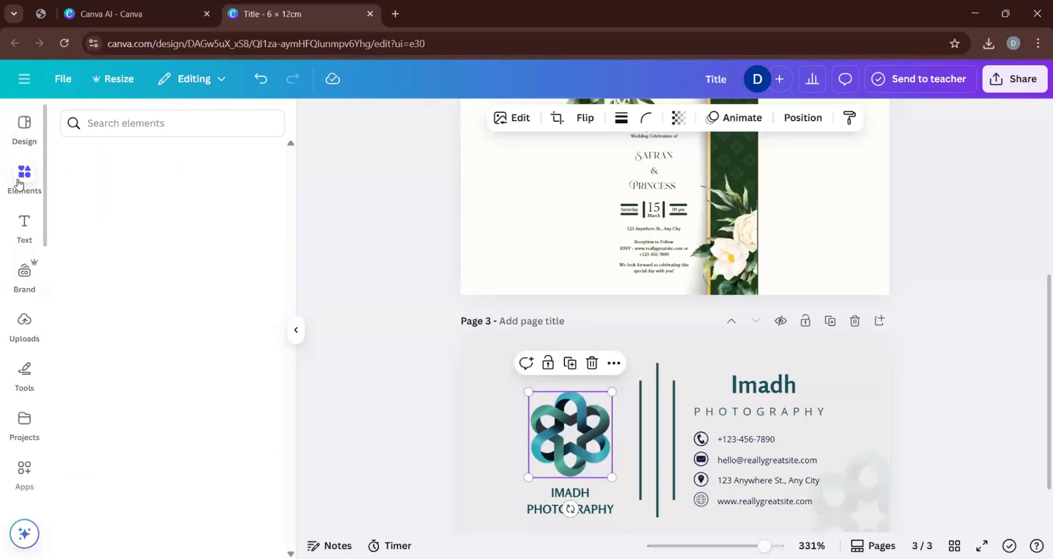
click(151, 129)
text(PHOT)
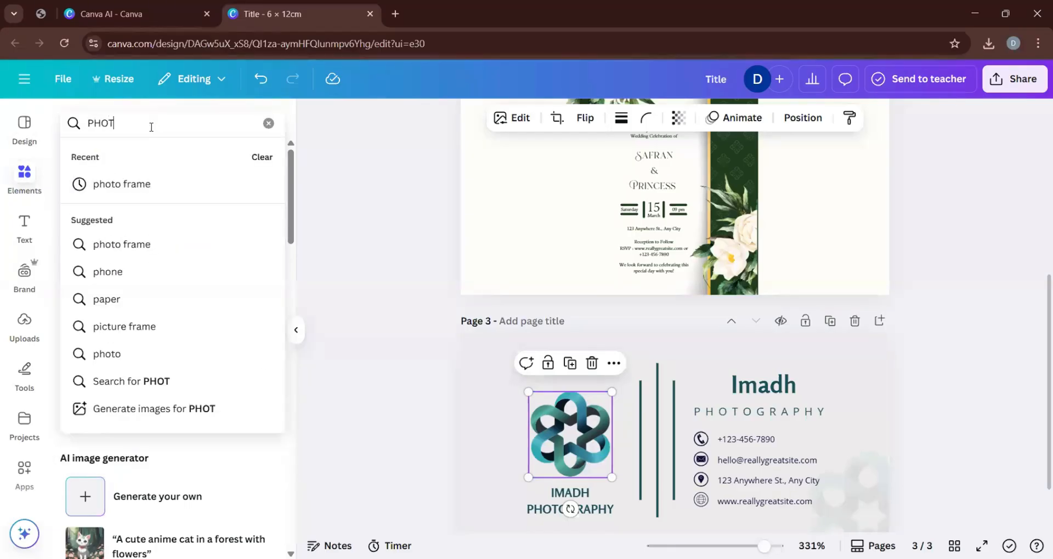
text(OH)
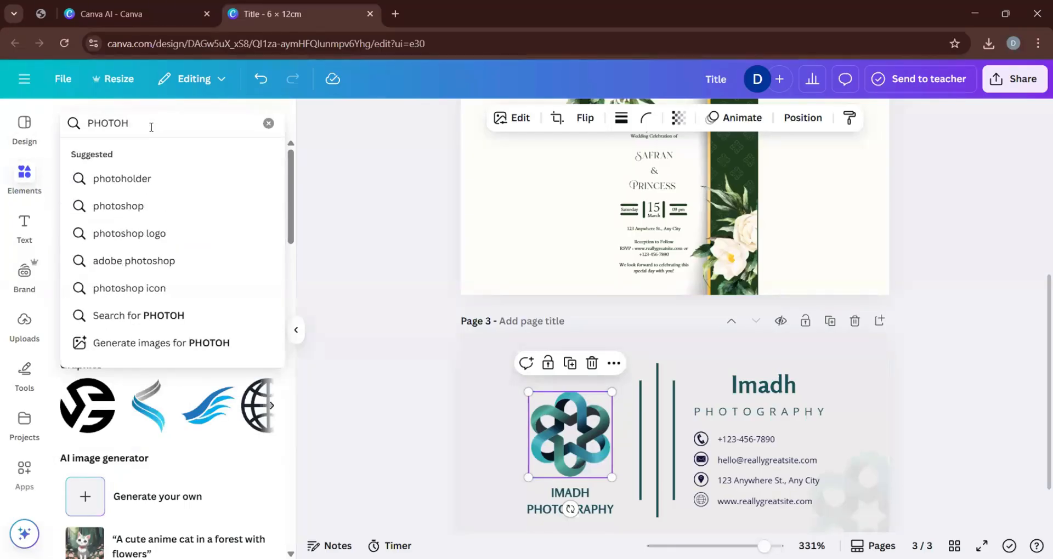
key(BackSpace)
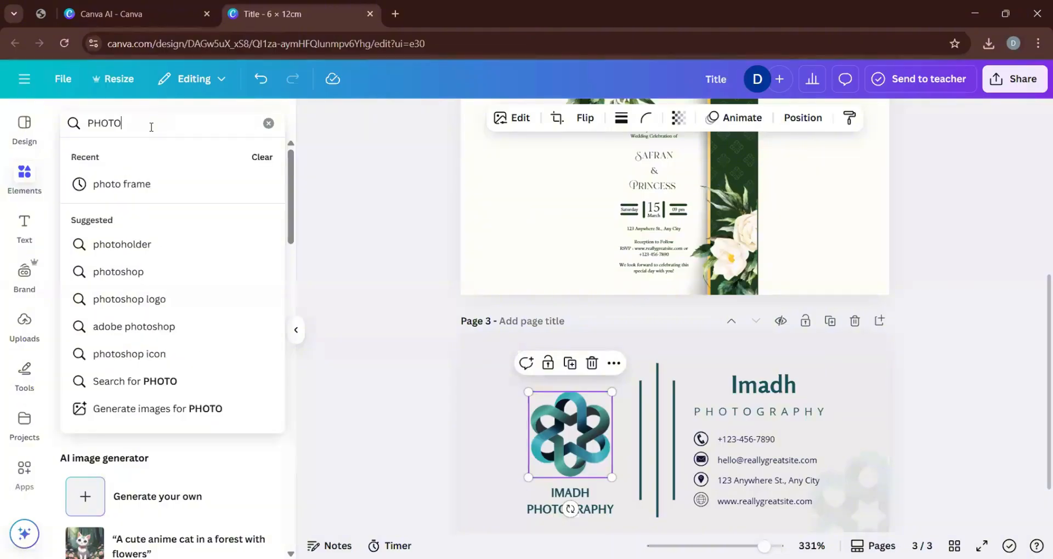
text(GRAOH)
key(BackSpace)
key(BackSpace)
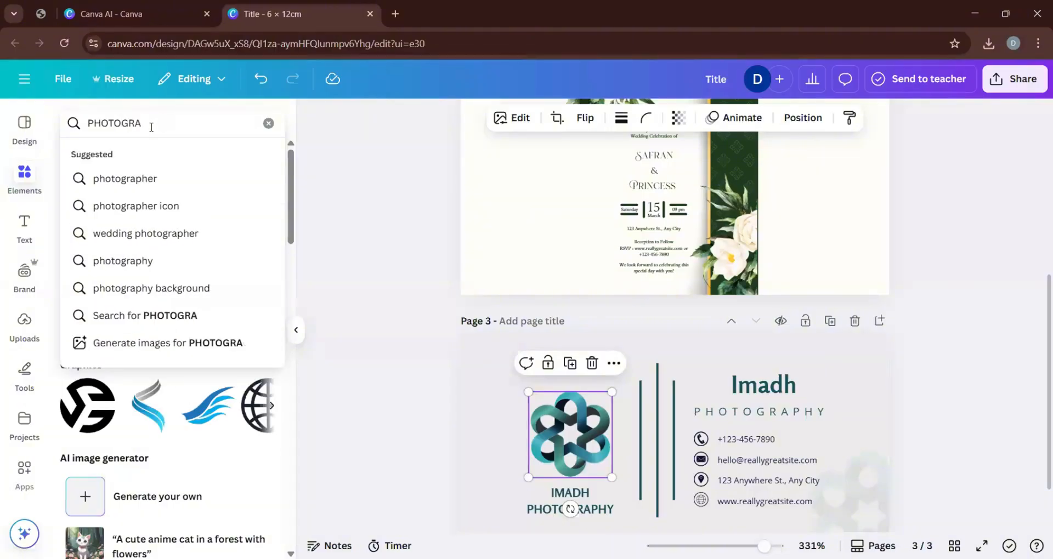
text(PHY)
key(Return)
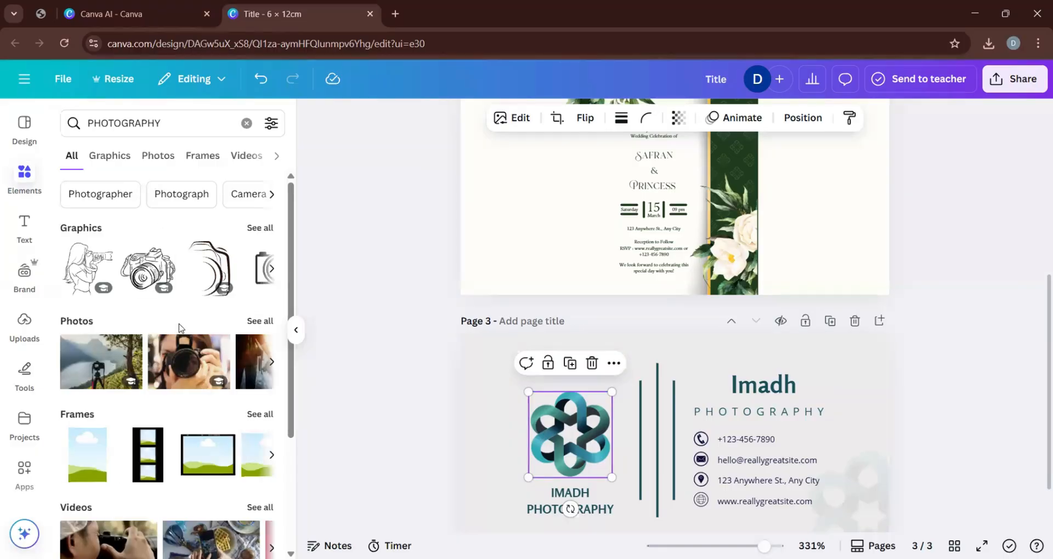
scroll(184, 371, down, 3)
scroll(183, 396, up, 3)
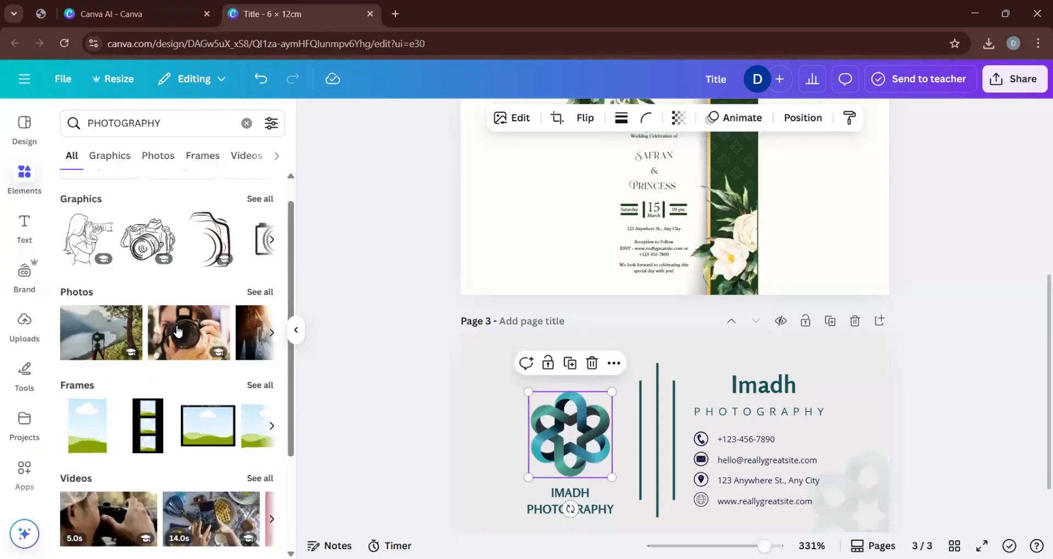
click(260, 201)
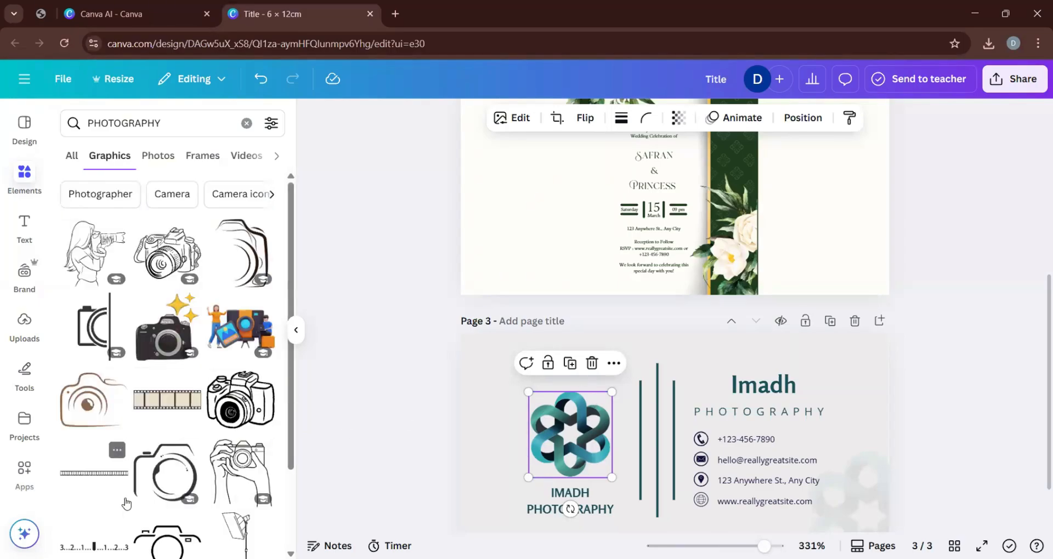
Replace the teal interlaced logo on page 3 with the black circular camera-shutter graphic, enlarged and placed above the company name.
scroll(163, 421, down, 5)
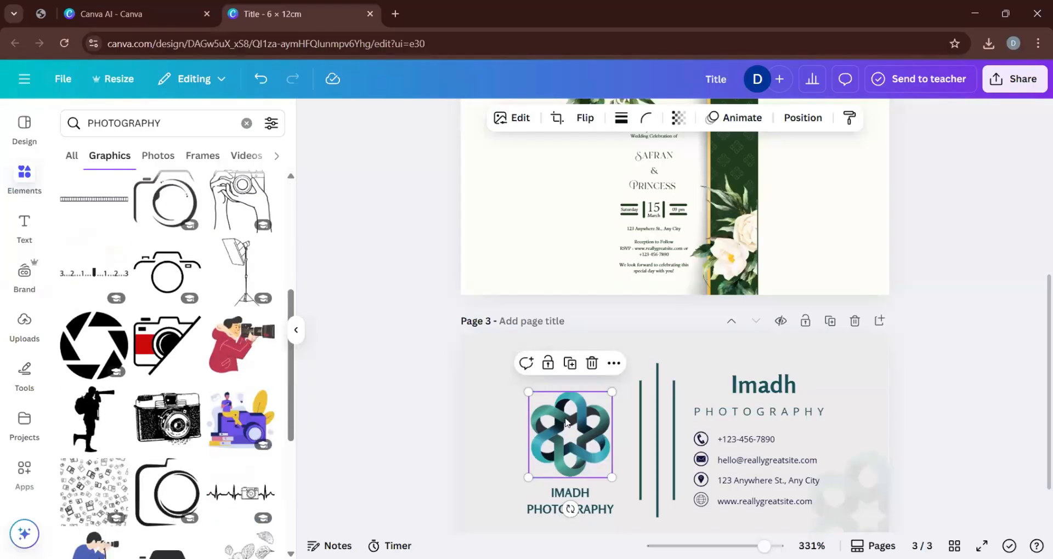
key(Delete)
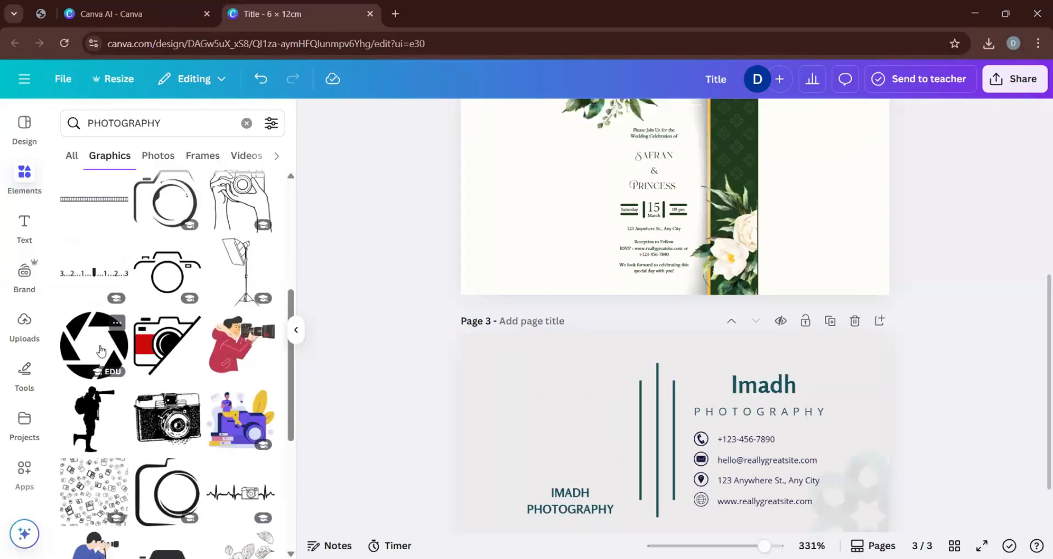
scroll(183, 423, down, 1)
scroll(183, 423, down, 6)
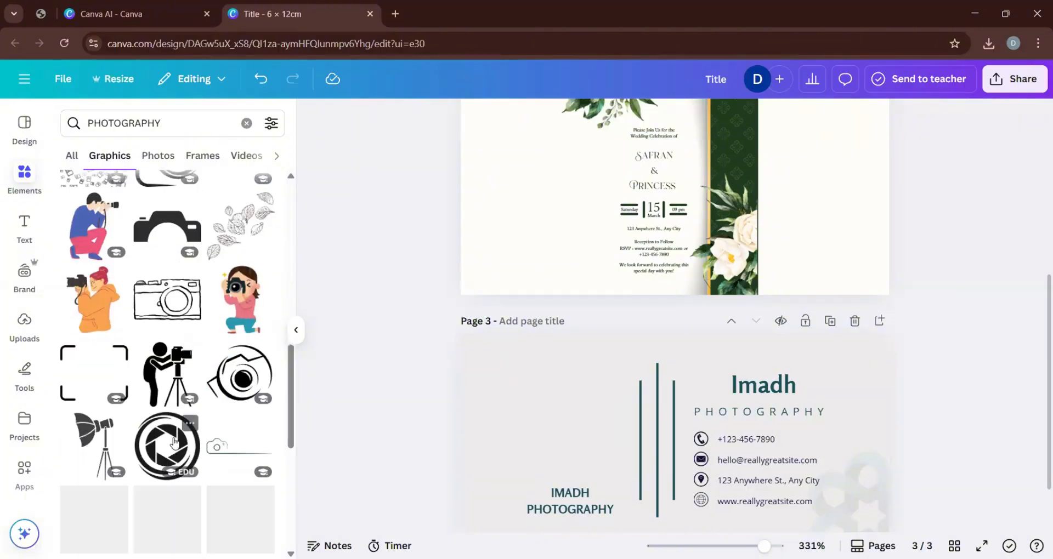
scroll(187, 450, down, 3)
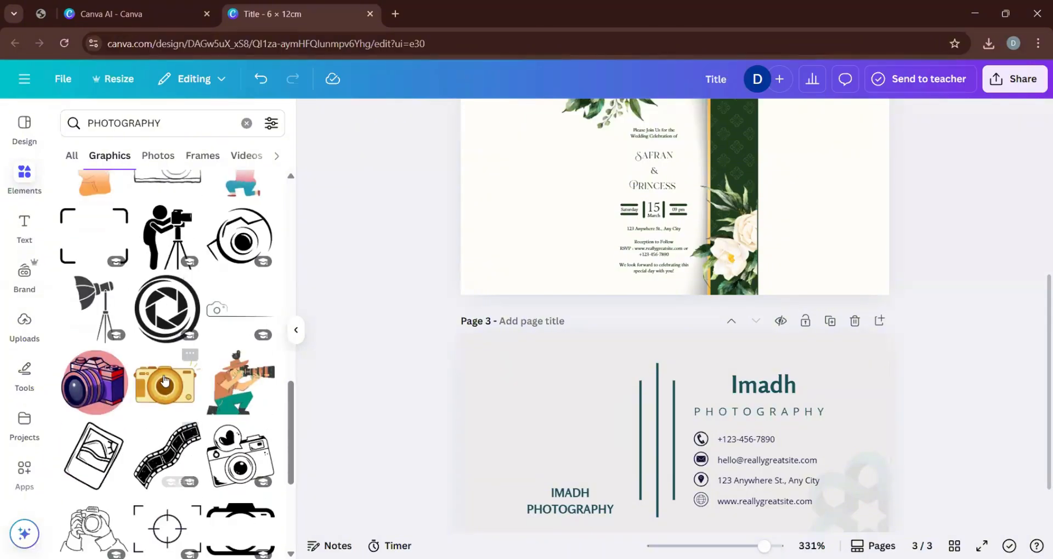
click(163, 309)
drag(687, 450, 567, 426)
drag(512, 461, 494, 480)
drag(507, 424, 530, 422)
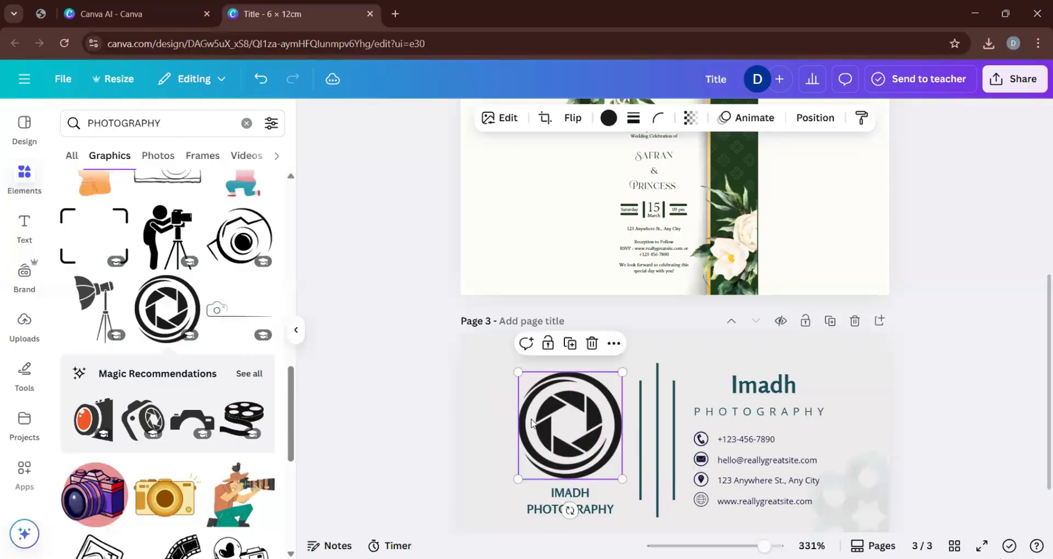
Enlarge the shutter logo slightly and move it up so it sits centred just above the company name.
click(486, 409)
click(540, 413)
click(608, 510)
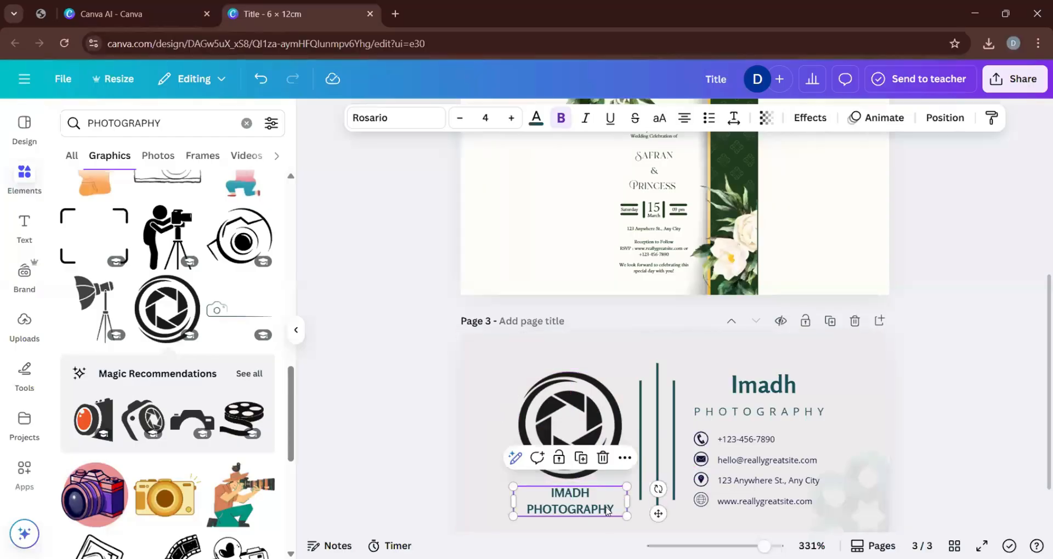
click(595, 419)
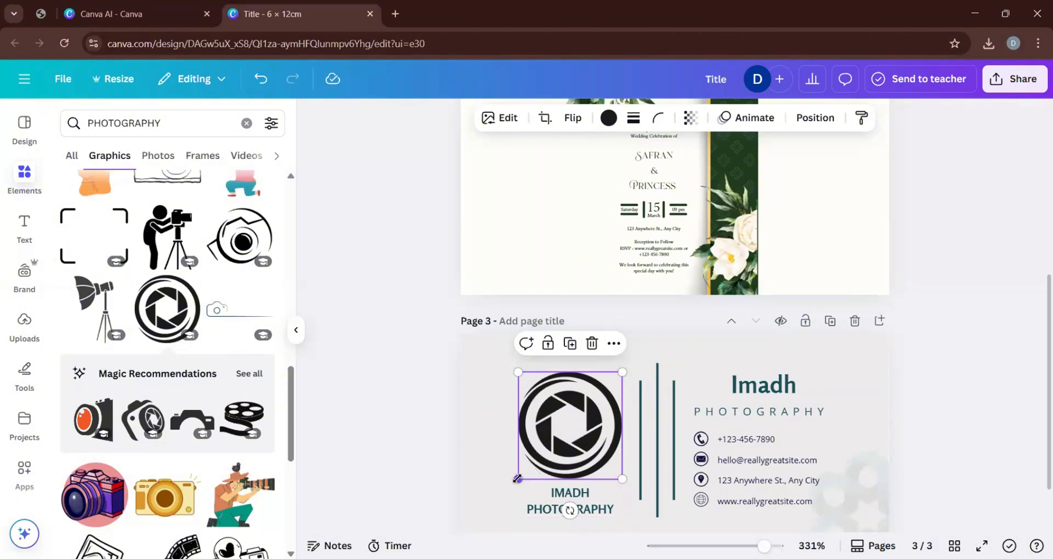
drag(517, 478, 512, 484)
click(486, 462)
click(586, 450)
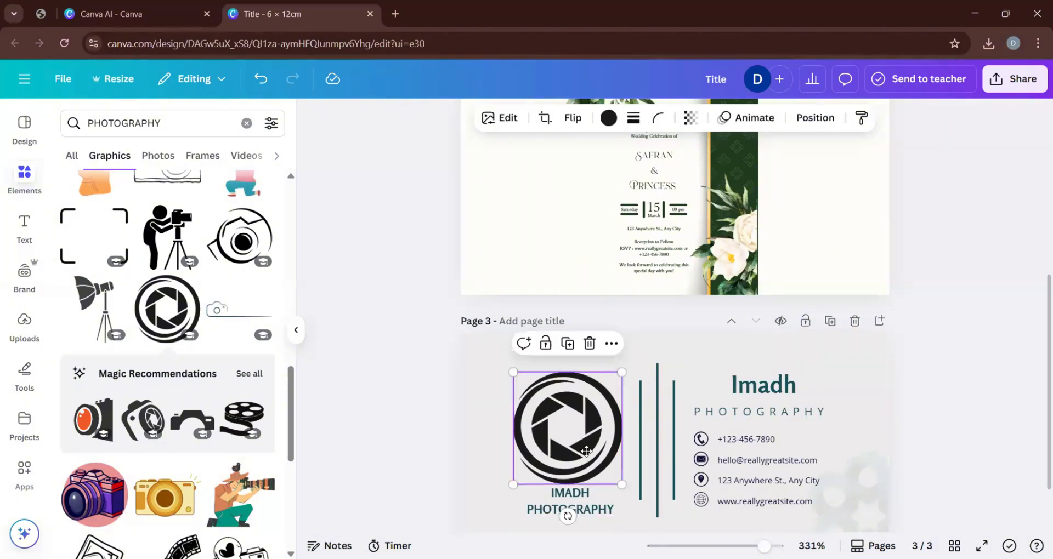
drag(586, 450, 588, 445)
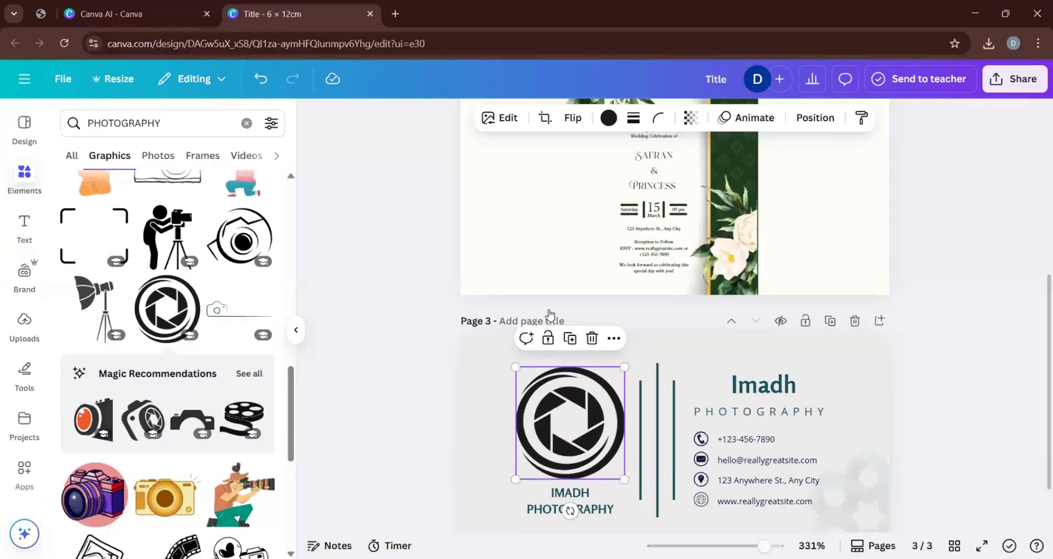
Recolor the shutter logo with the document color Dark azure (#1a505b).
click(608, 118)
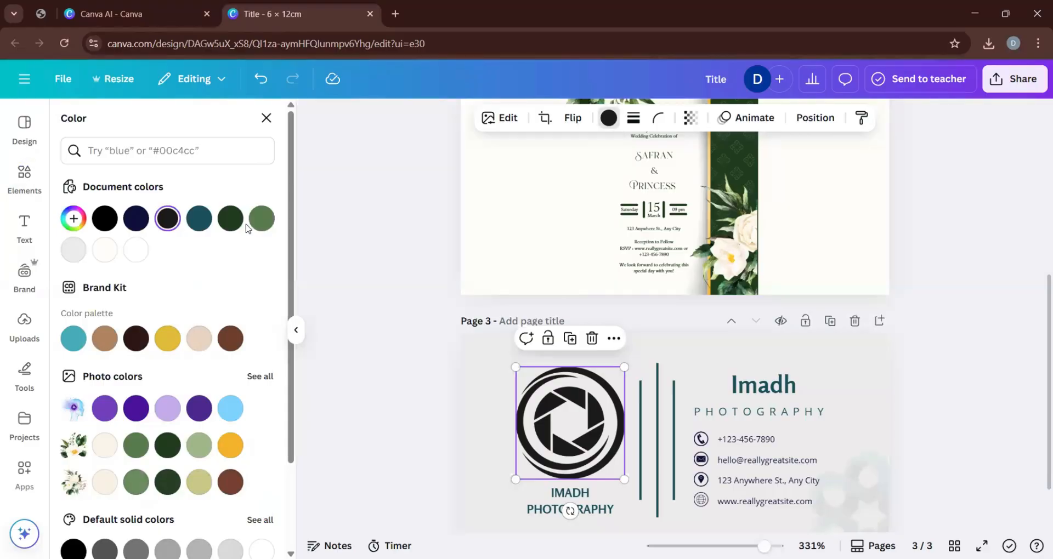
click(203, 222)
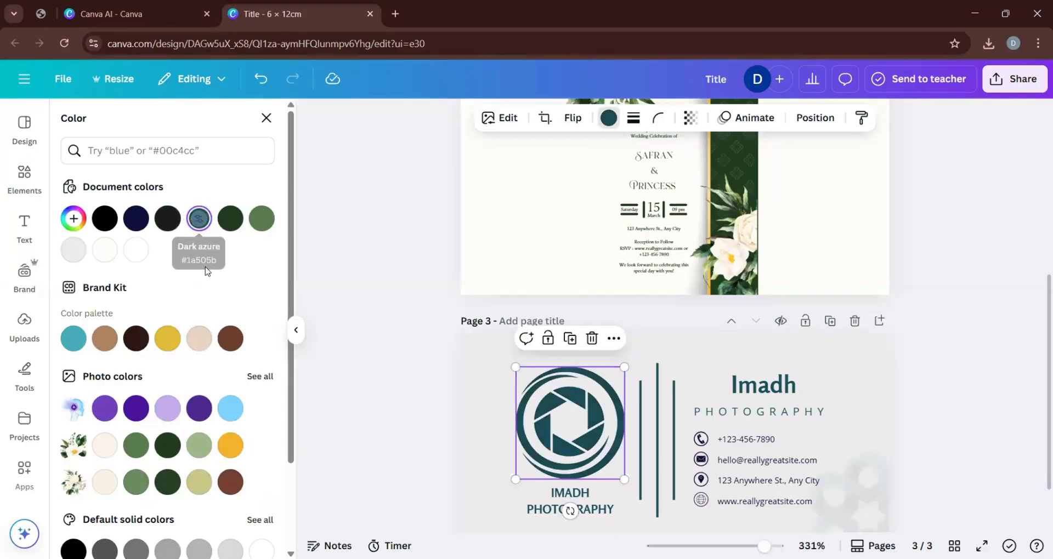
click(488, 430)
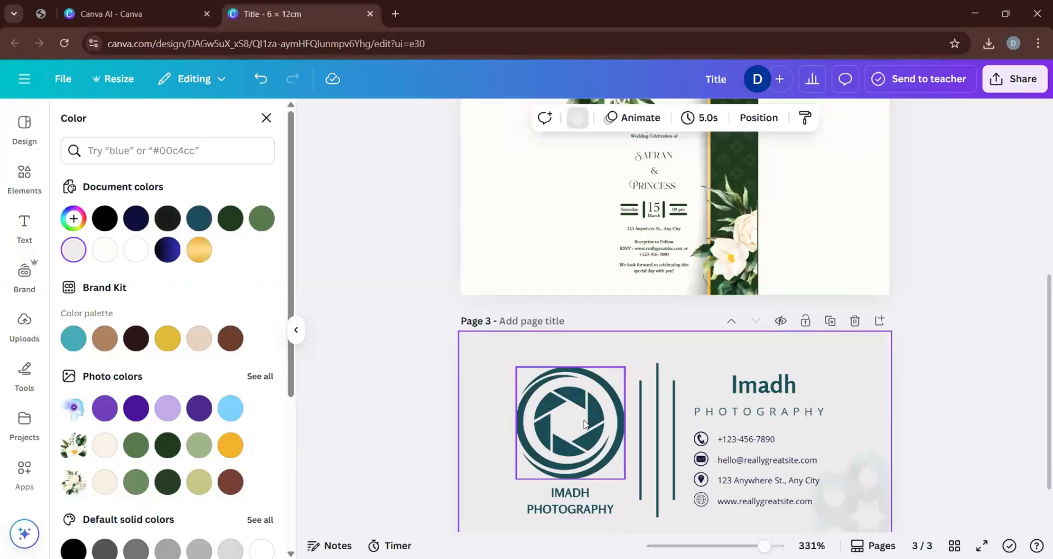
Delete the faint interlaced watermark in the lower-right corner of page 3's card.
scroll(838, 493, up, 1)
scroll(838, 500, down, 3)
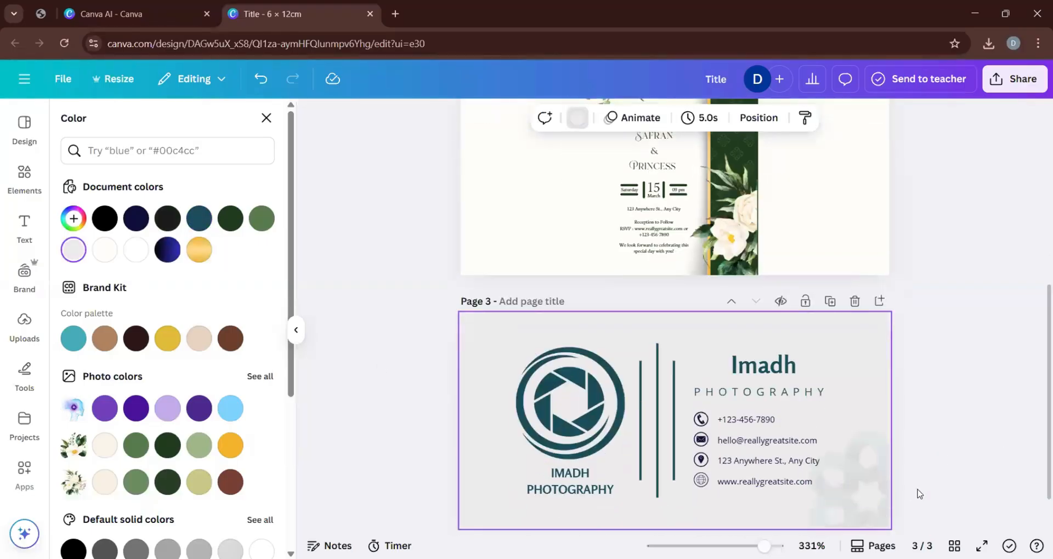
click(846, 420)
click(876, 463)
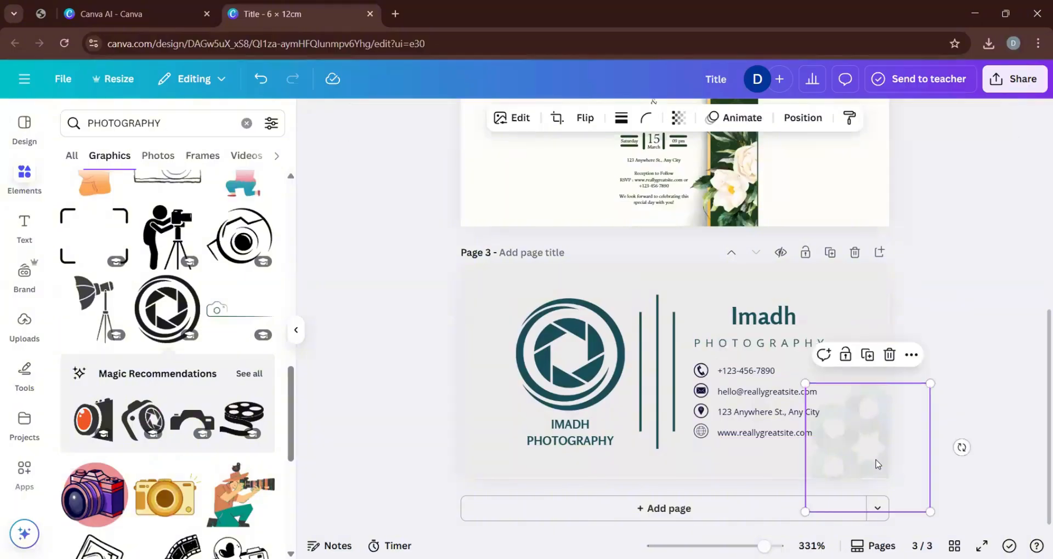
key(Delete)
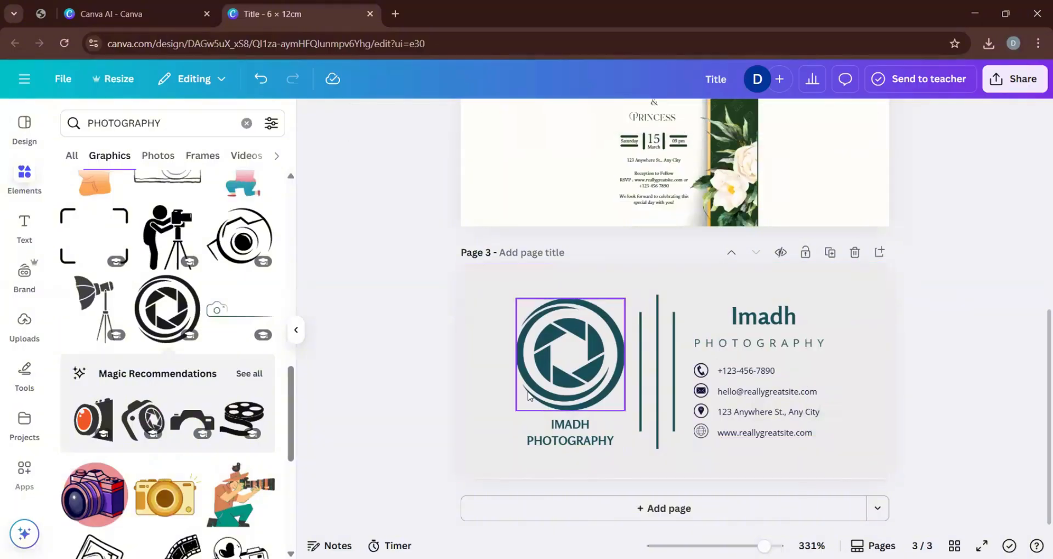
Duplicate the shutter logo and place the copy partly off the card's lower-right corner, at about the original's size.
click(556, 375)
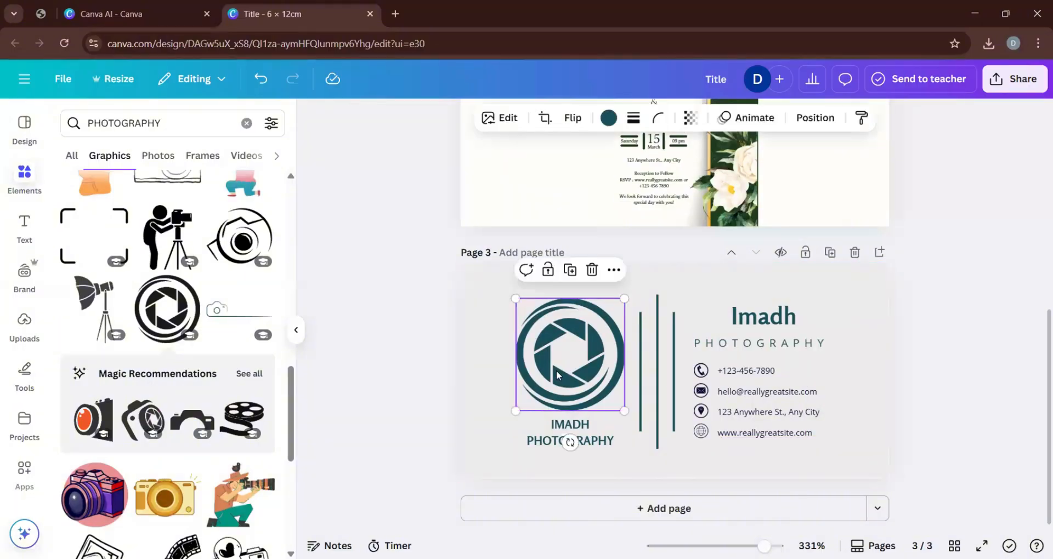
key(ctrl+d)
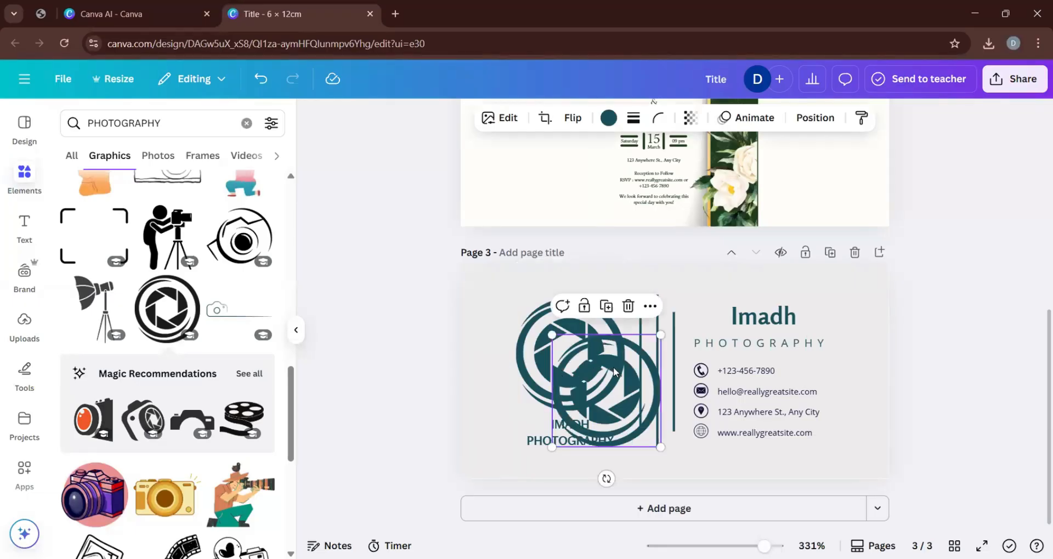
drag(615, 371, 908, 426)
mouse_move(792, 392)
mouse_down()
mouse_move(848, 442)
mouse_move(803, 403)
mouse_up()
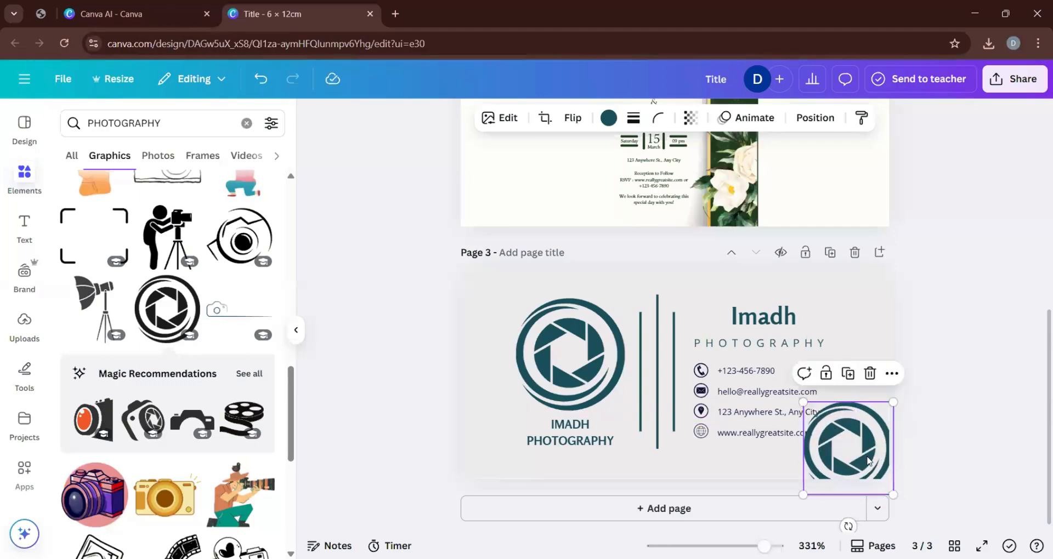
drag(872, 462, 892, 478)
click(970, 456)
click(853, 459)
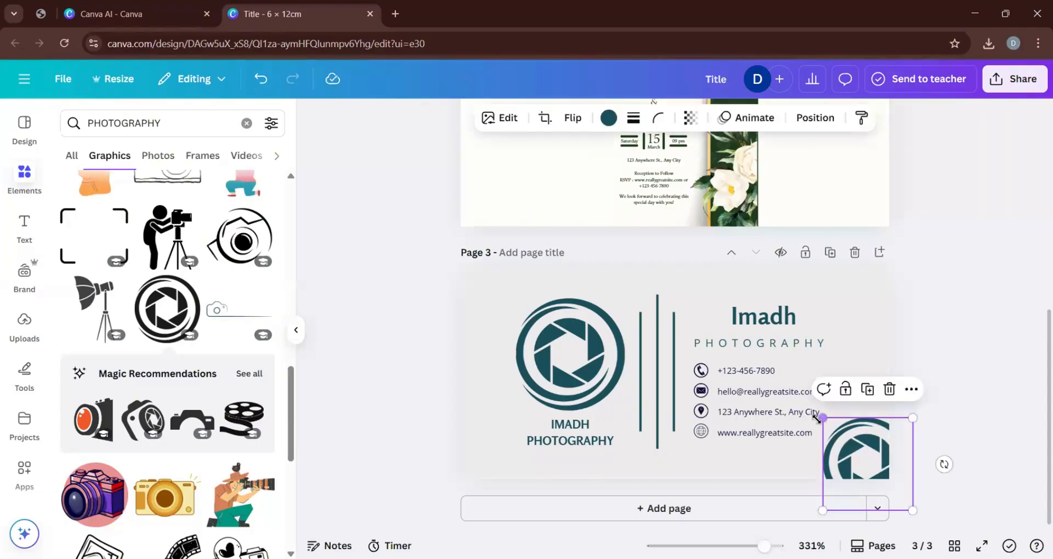
drag(817, 419, 796, 398)
drag(872, 463, 883, 470)
click(955, 396)
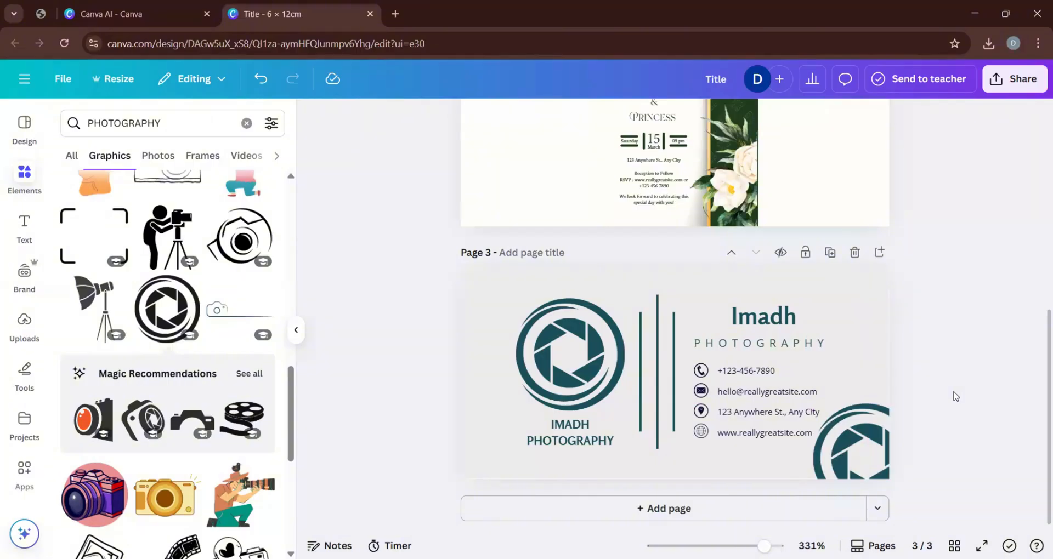
Fade the corner shutter copy into a pale watermark by lowering its transparency value, and clear the elements search.
click(871, 437)
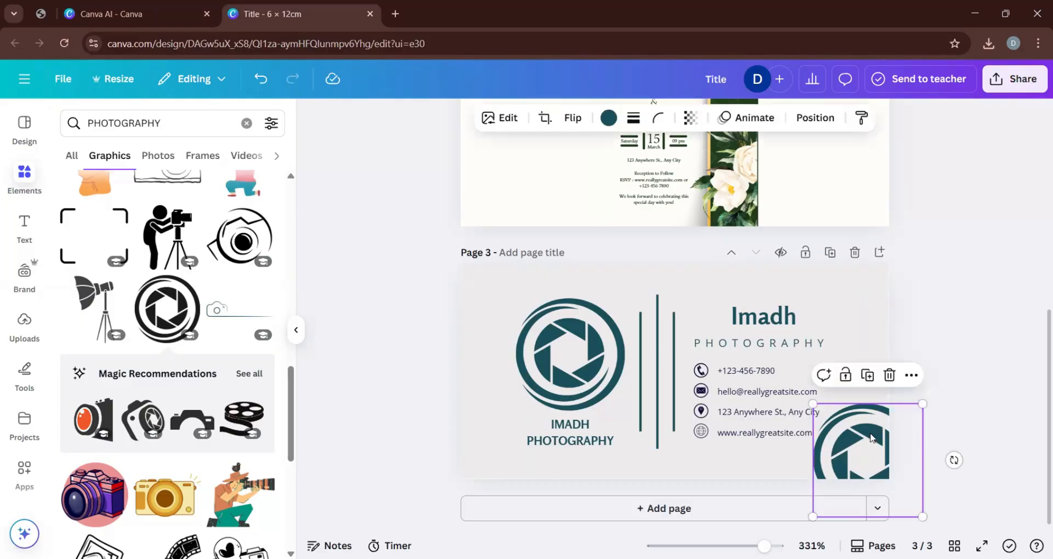
click(689, 118)
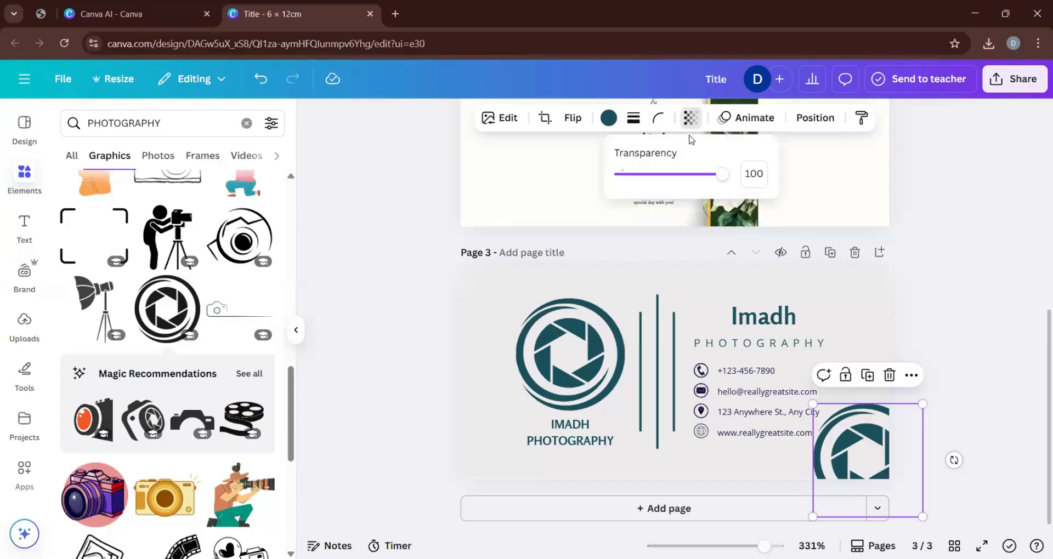
drag(719, 174, 640, 175)
click(373, 219)
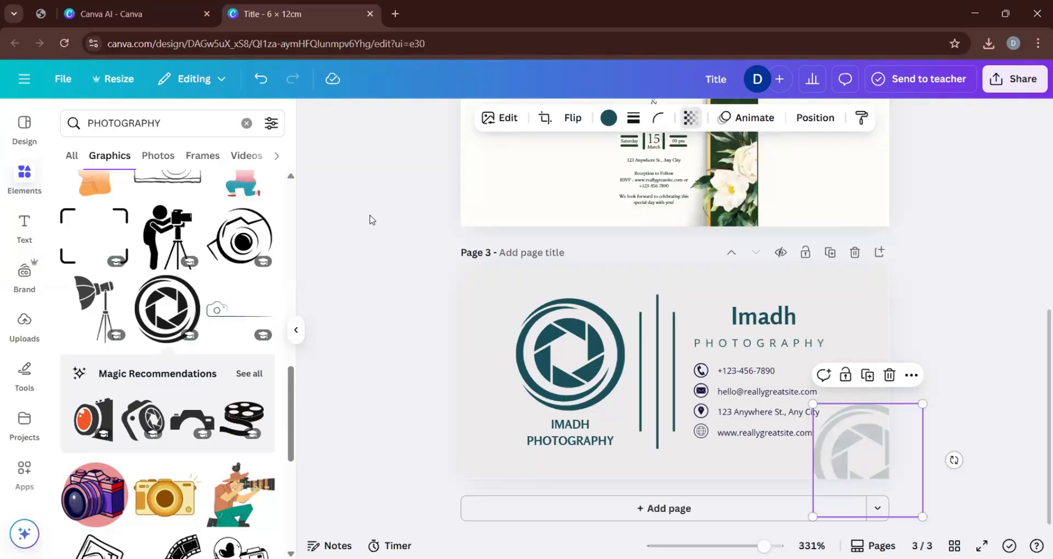
click(246, 122)
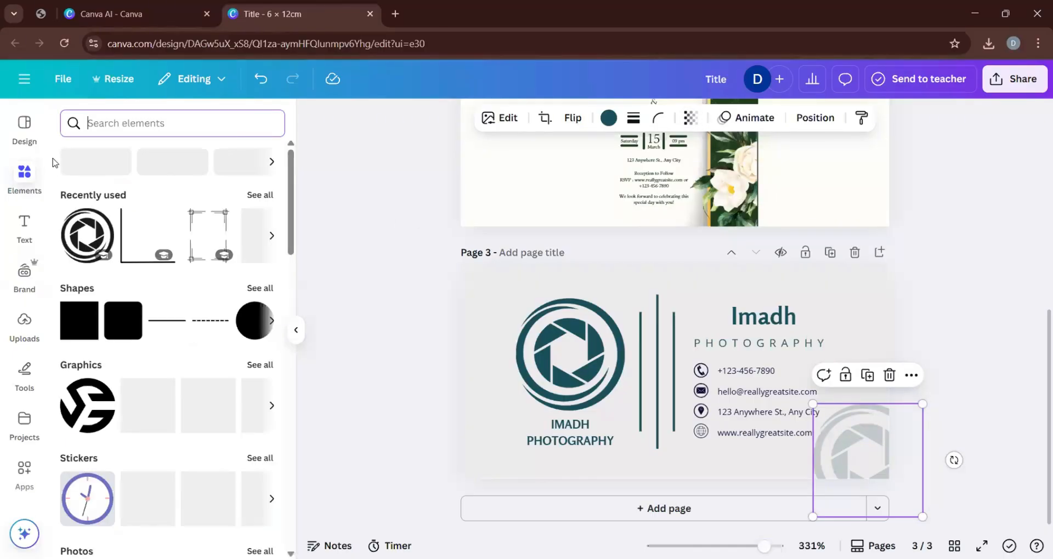
click(387, 238)
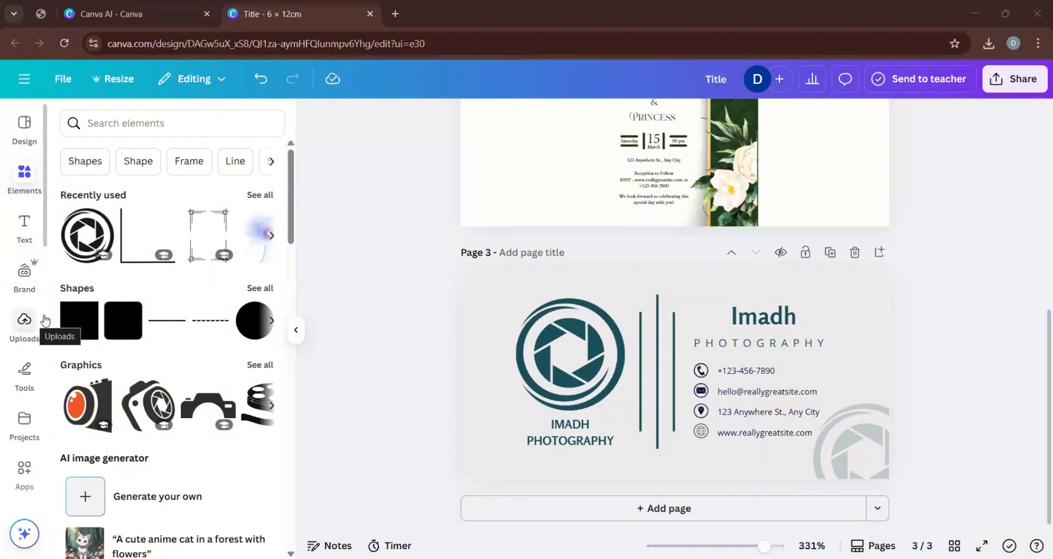
Create a project folder named with a first name followed by "new", and open the folder.
click(25, 321)
click(23, 431)
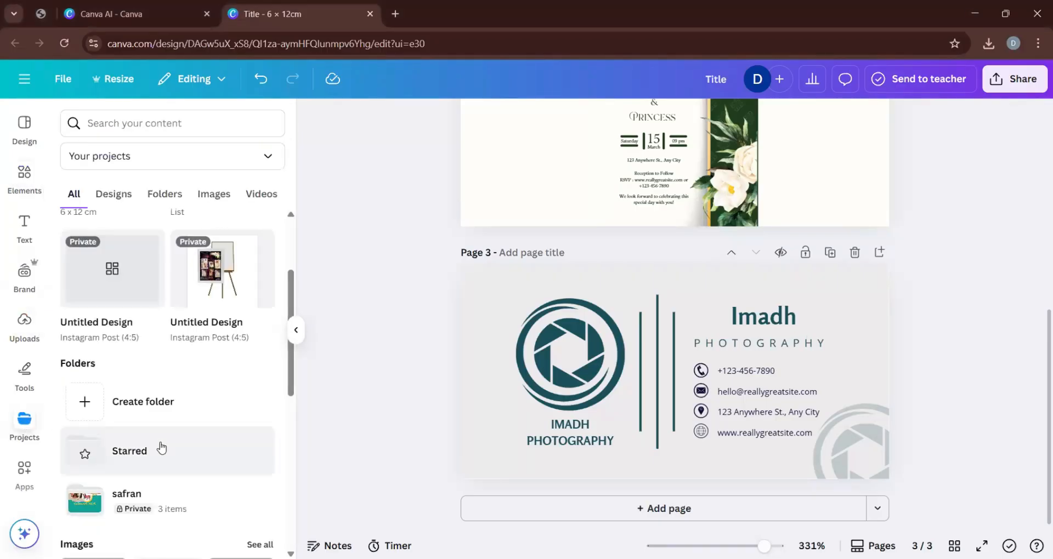
scroll(157, 445, down, 3)
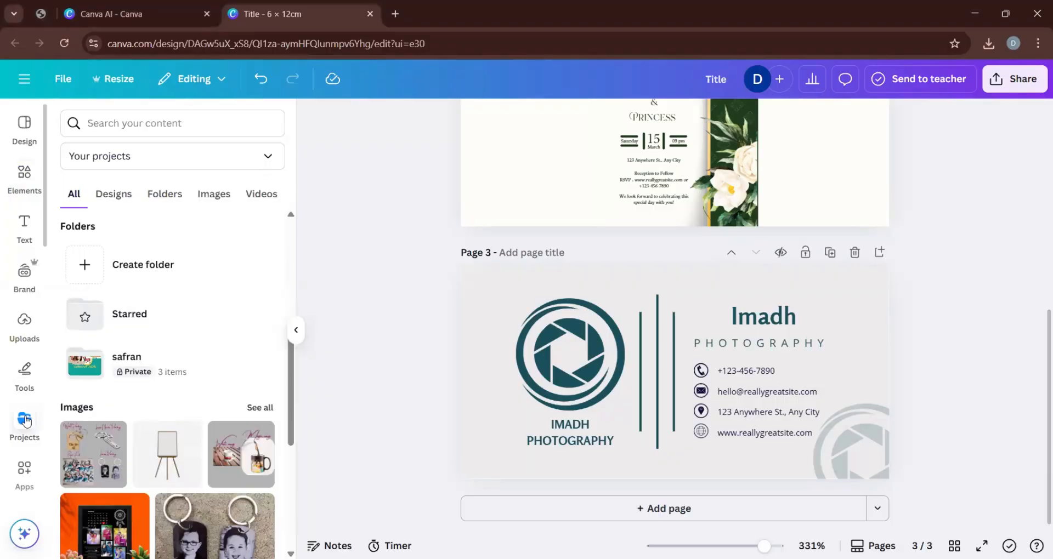
click(122, 280)
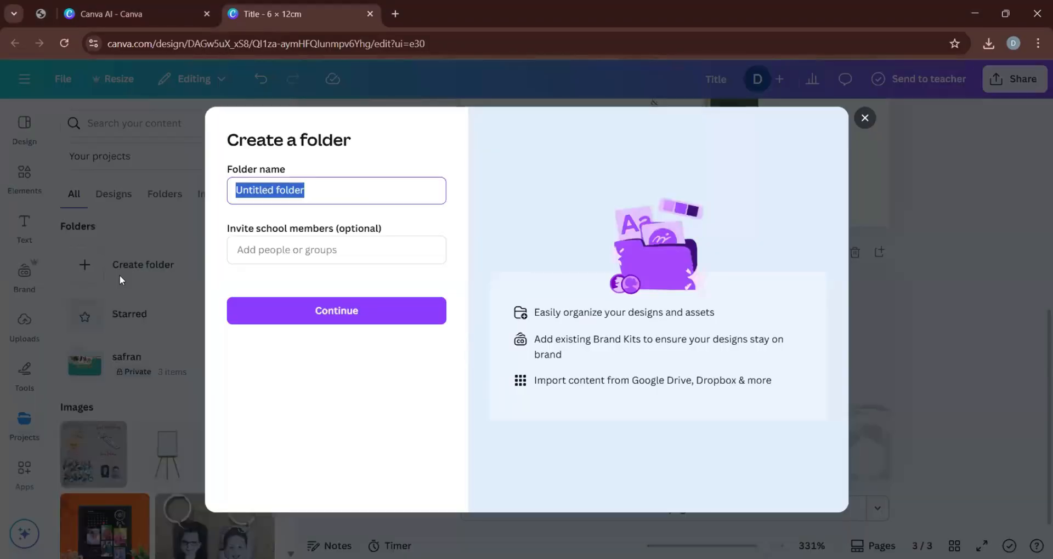
text(safran new)
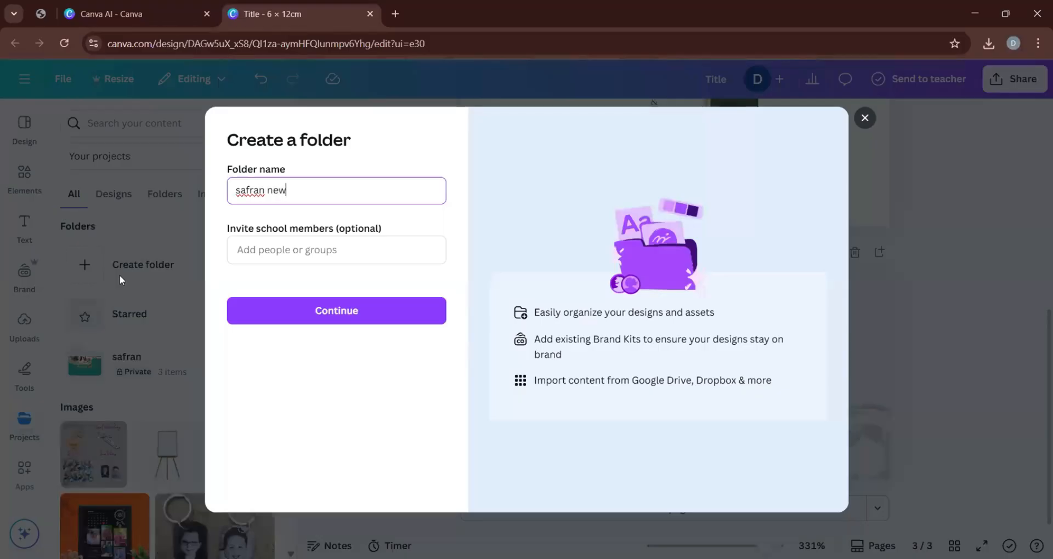
click(390, 317)
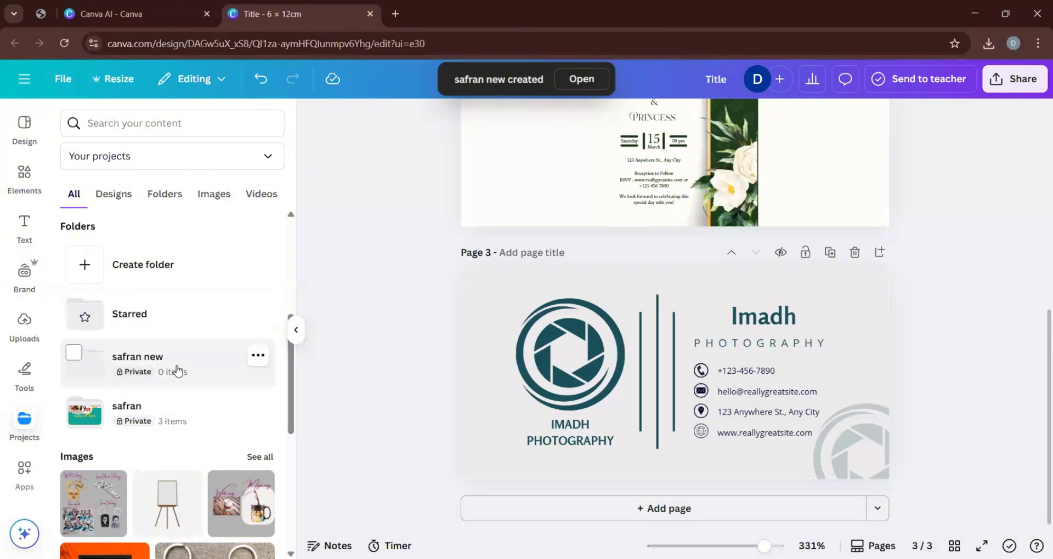
click(177, 371)
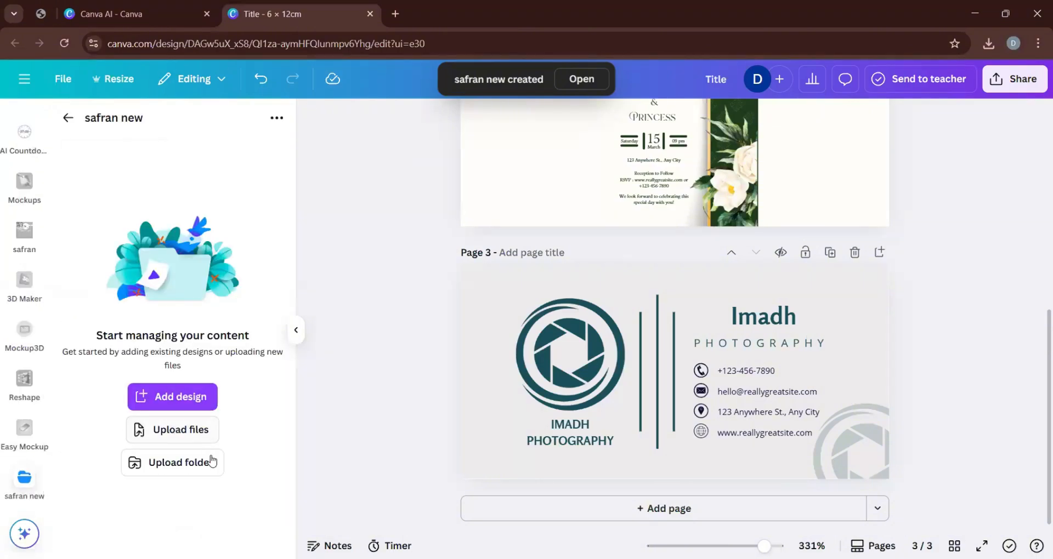
Search Google for "dslr" in a new browser tab.
click(397, 17)
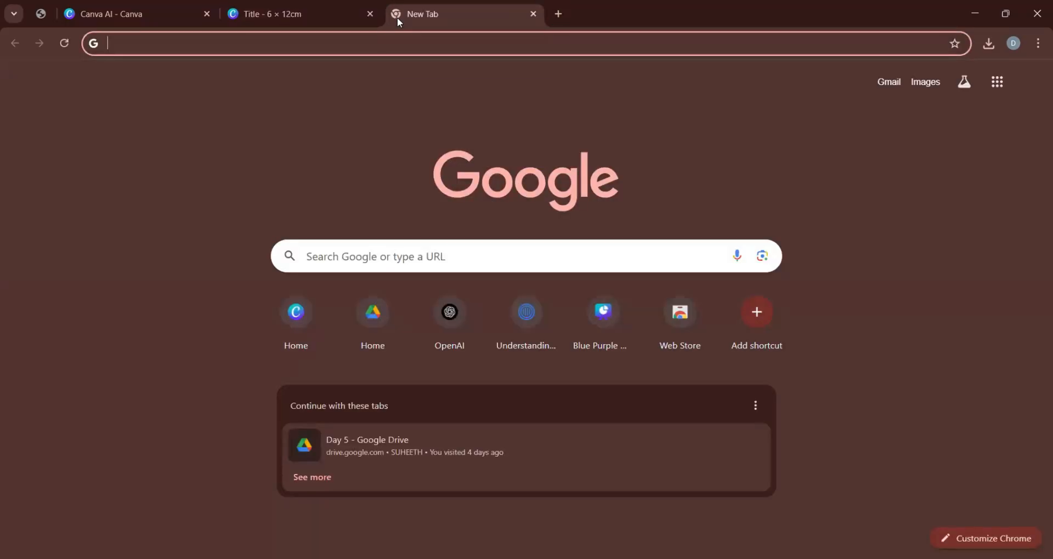
text(photo)
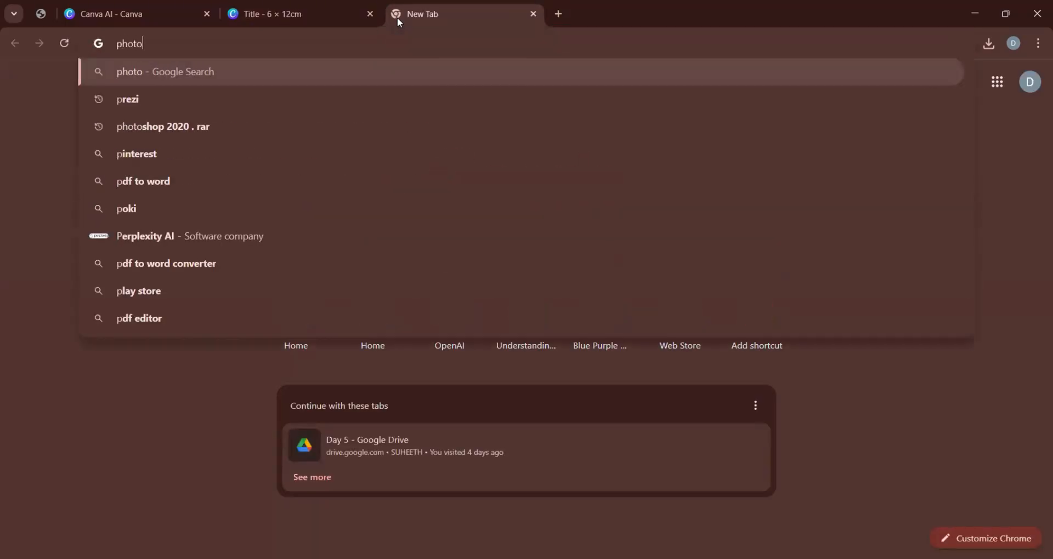
text(s)
key(BackSpace)
key(BackSpace)
key(BackSpace)
key(BackSpace)
key(BackSpace)
key(BackSpace)
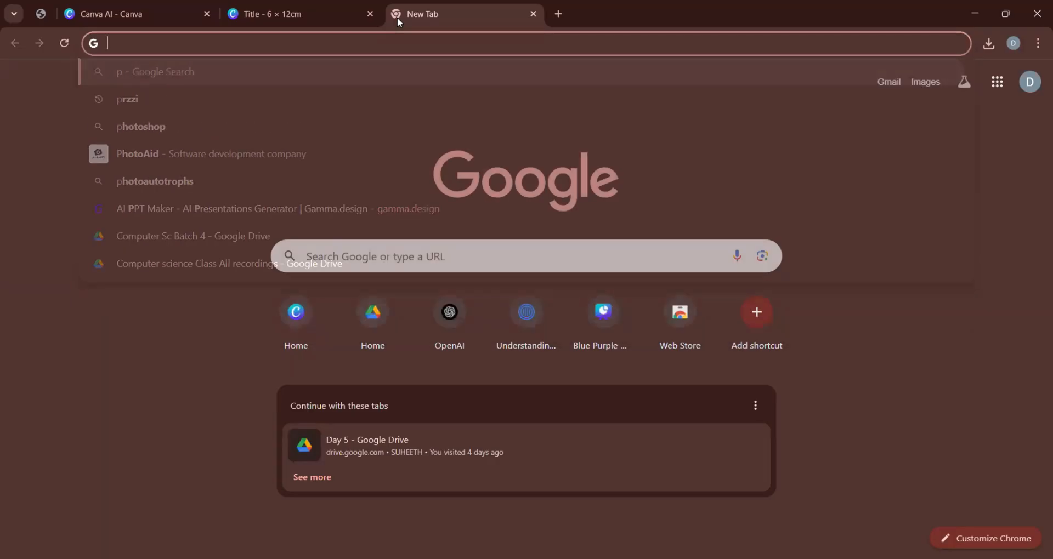
text(dslr)
key(Return)
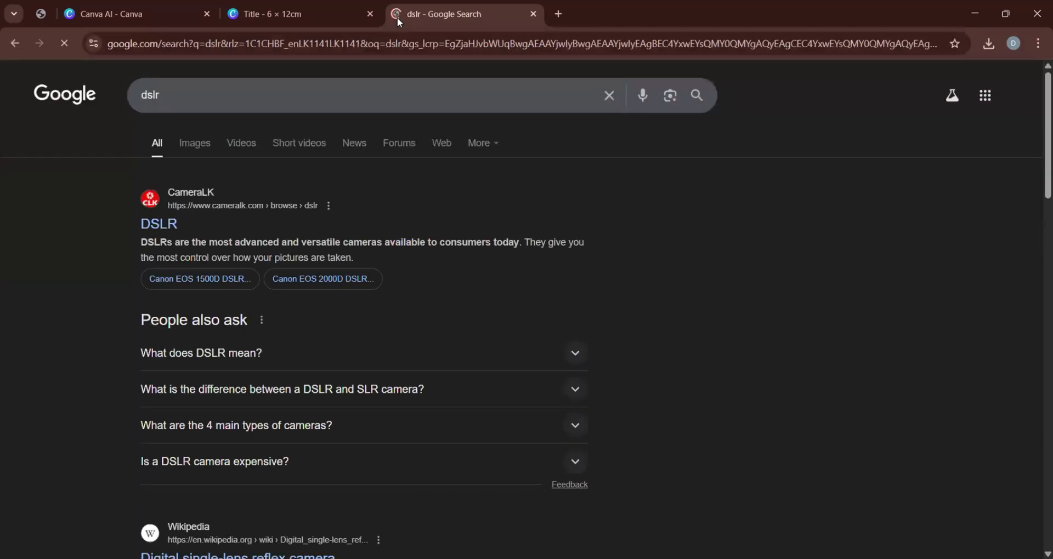
Find the "Guide to Buying Your First DSLR" photo in the image results and save it to Downloads, using a first name as the file name.
click(193, 143)
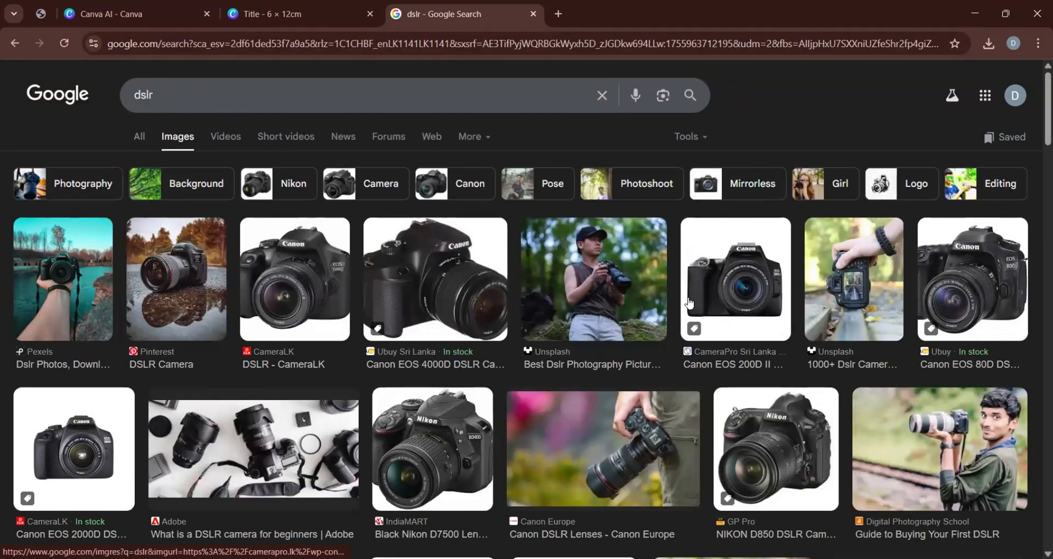
click(952, 418)
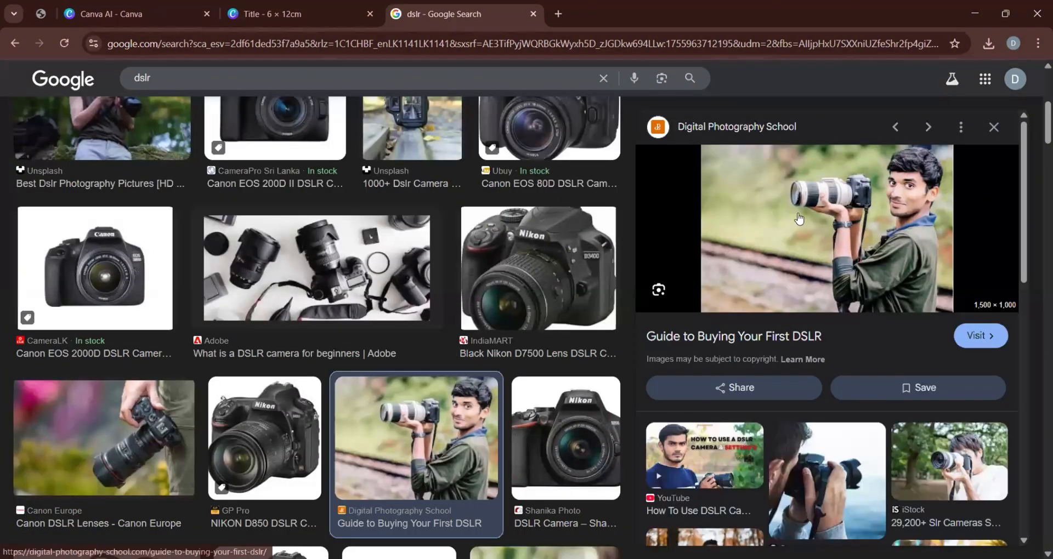
right_click(798, 216)
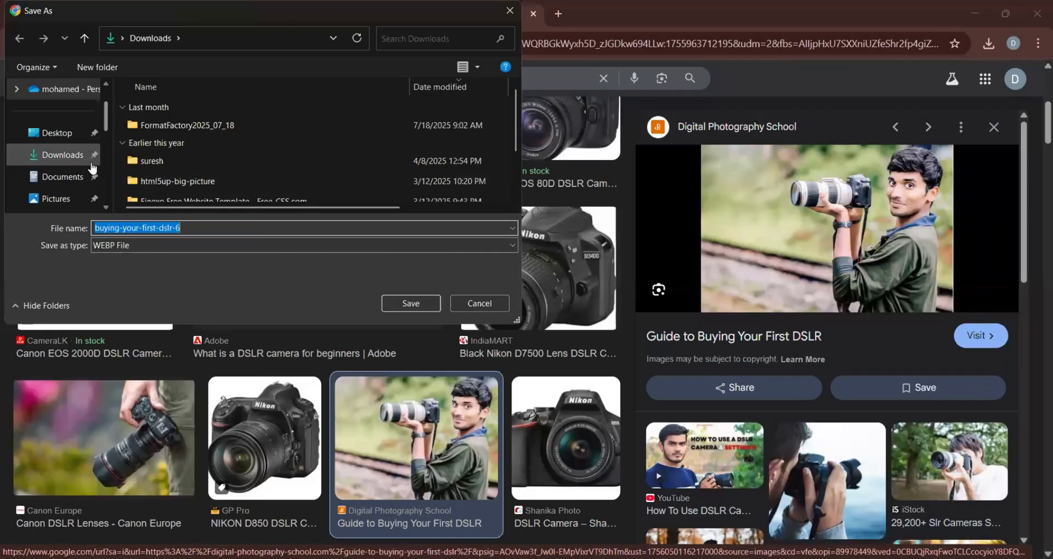
click(81, 157)
click(164, 228)
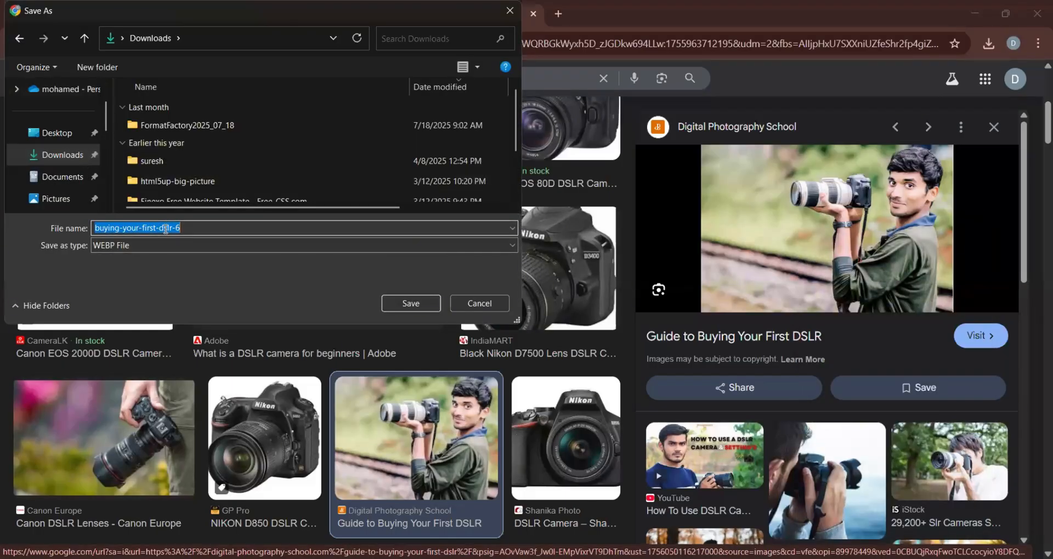
text(imadh)
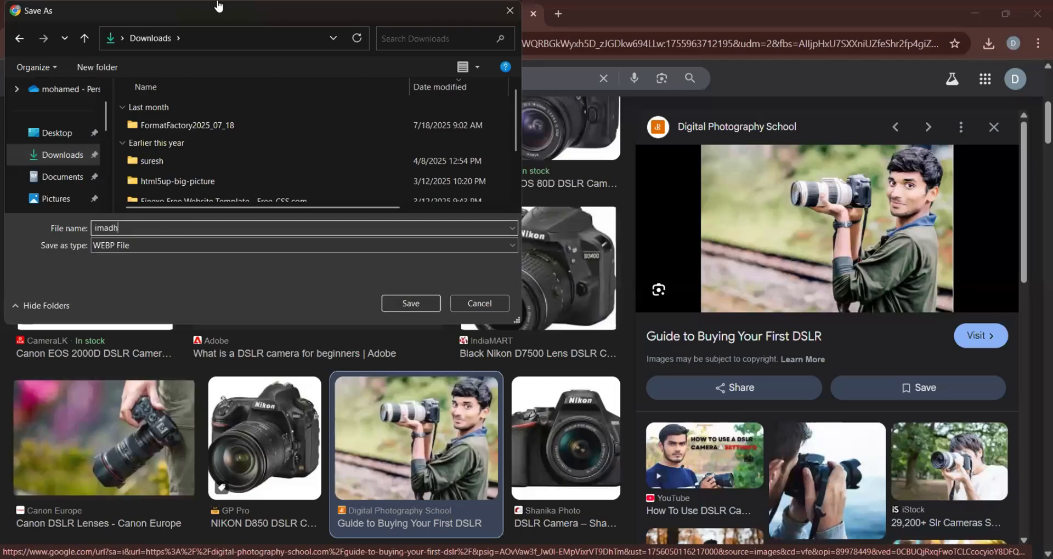
key(Return)
Return to the Canva design and upload the newly saved photographer photo from Downloads into the open project folder.
click(253, 5)
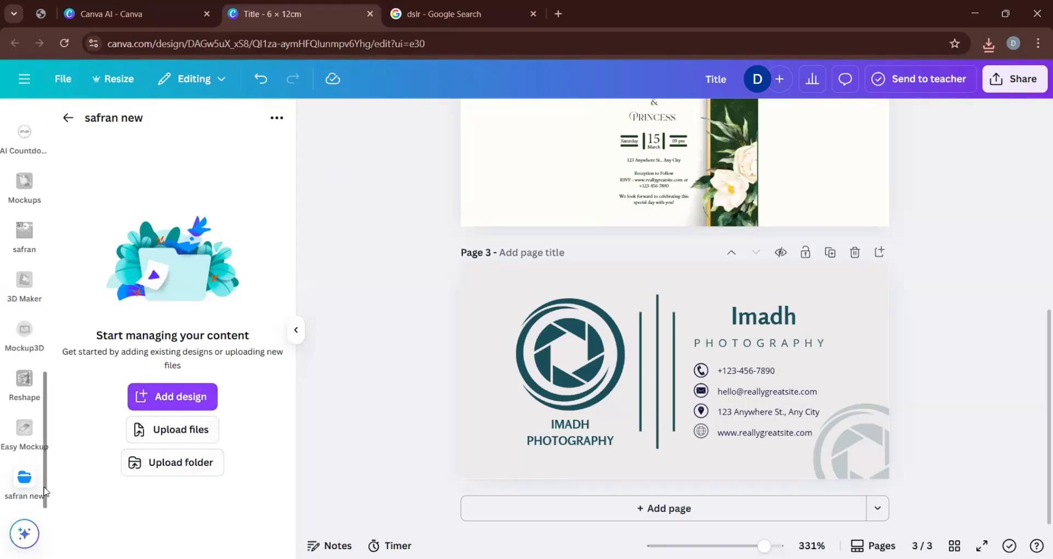
click(167, 436)
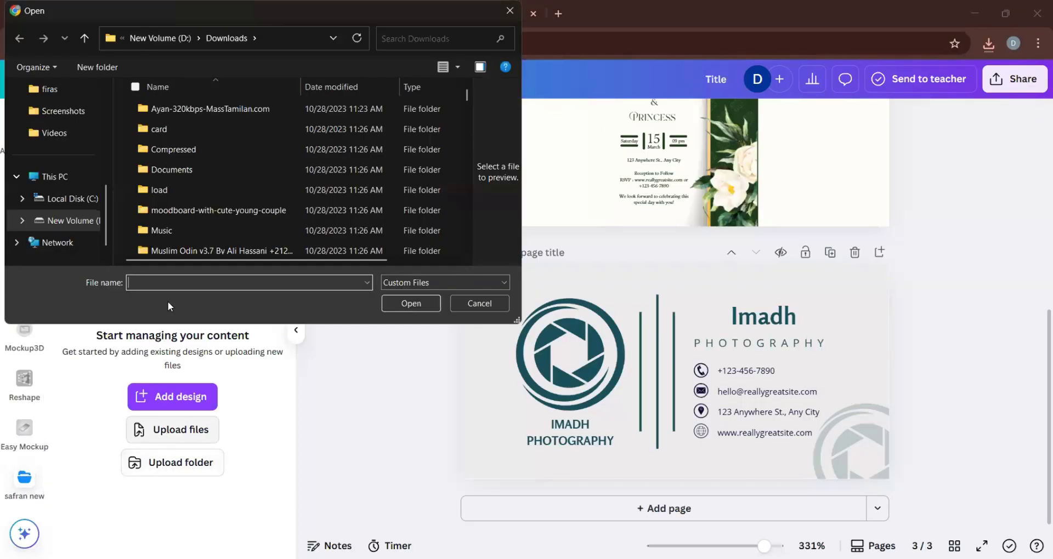
scroll(73, 137, up, 2)
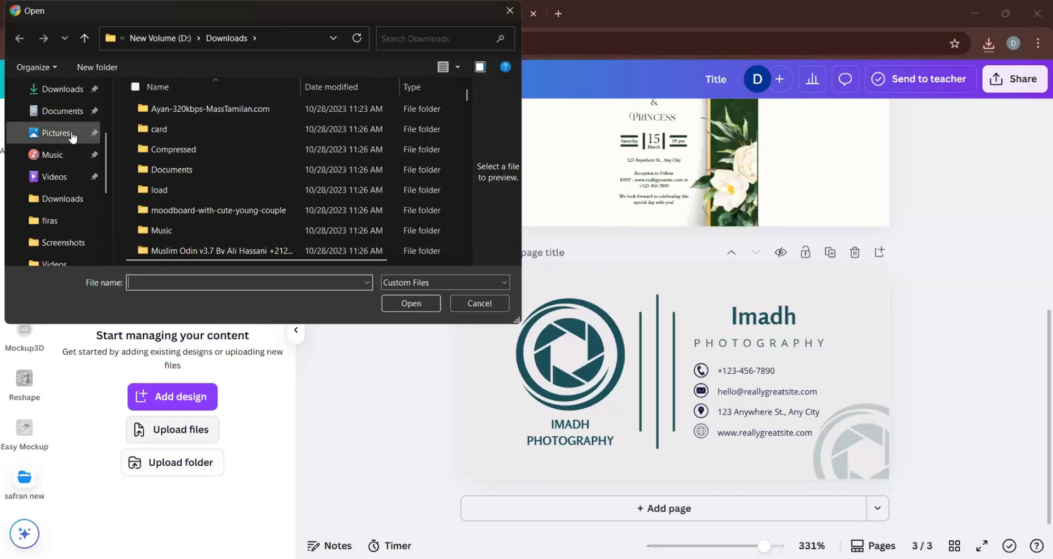
click(62, 89)
click(209, 125)
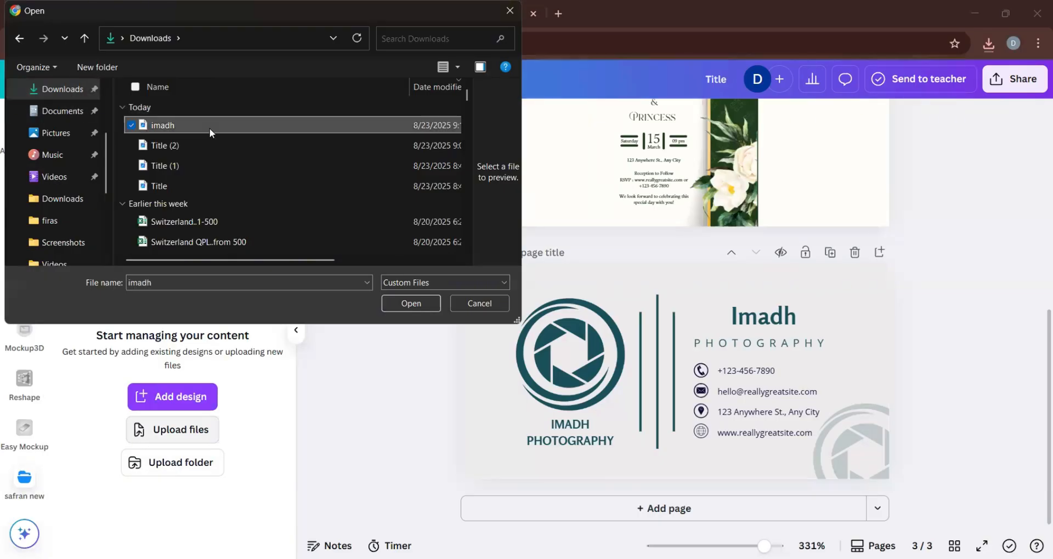
double_click(210, 127)
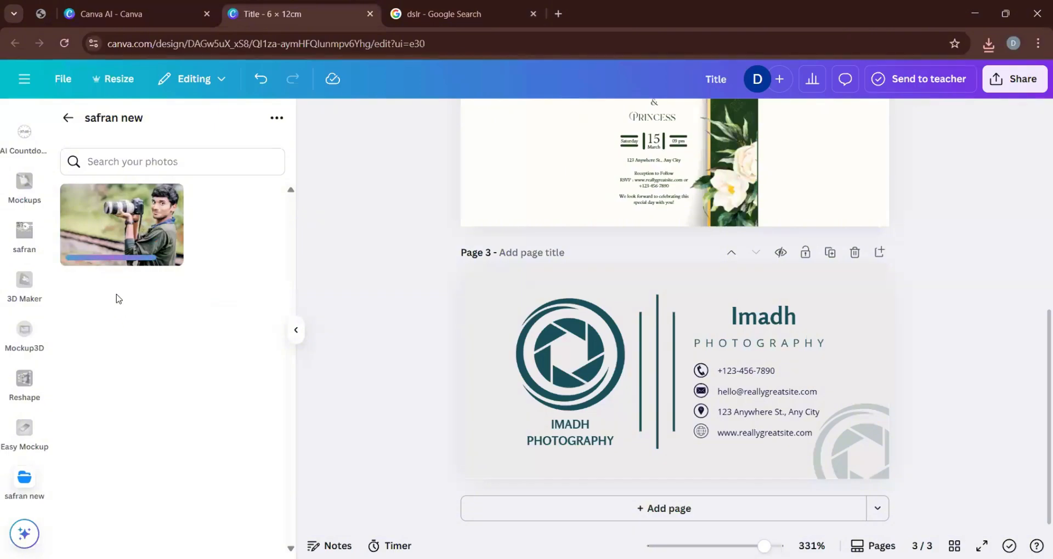
Place the uploaded photographer photo on the right half of the photography card and delete the faded shutter watermark from its corner.
mouse_move(161, 247)
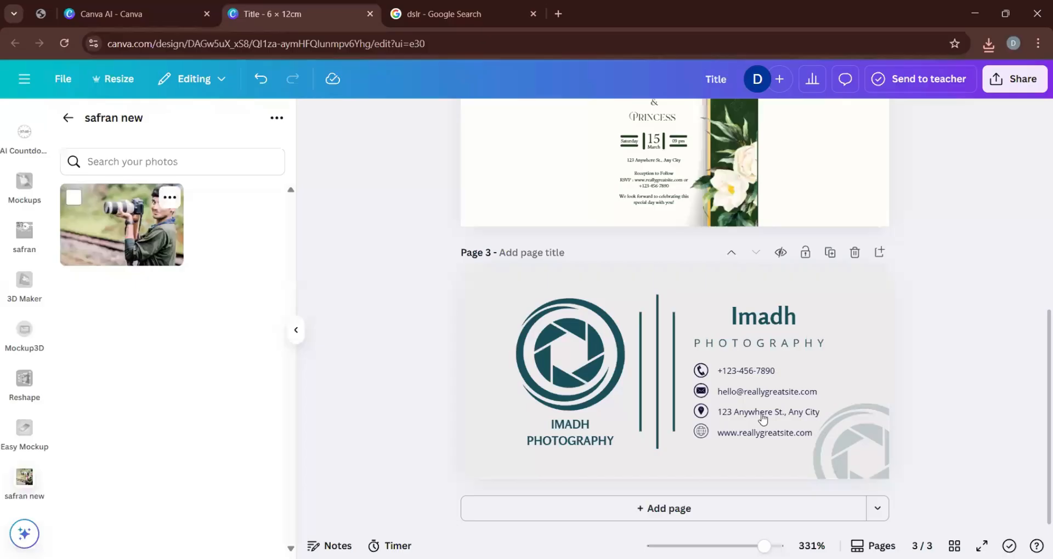
drag(762, 419, 747, 365)
drag(781, 398, 823, 436)
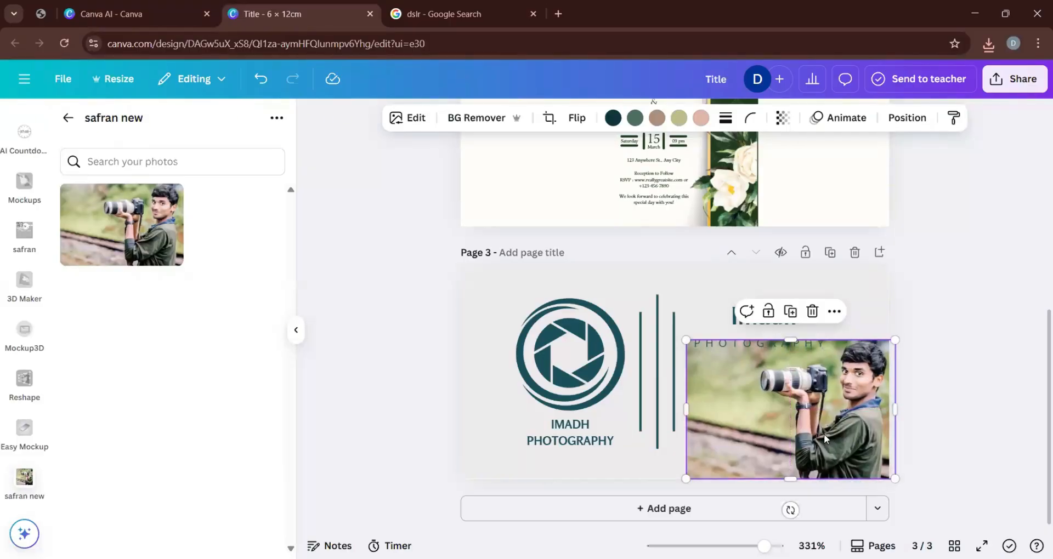
drag(775, 428, 738, 355)
click(879, 471)
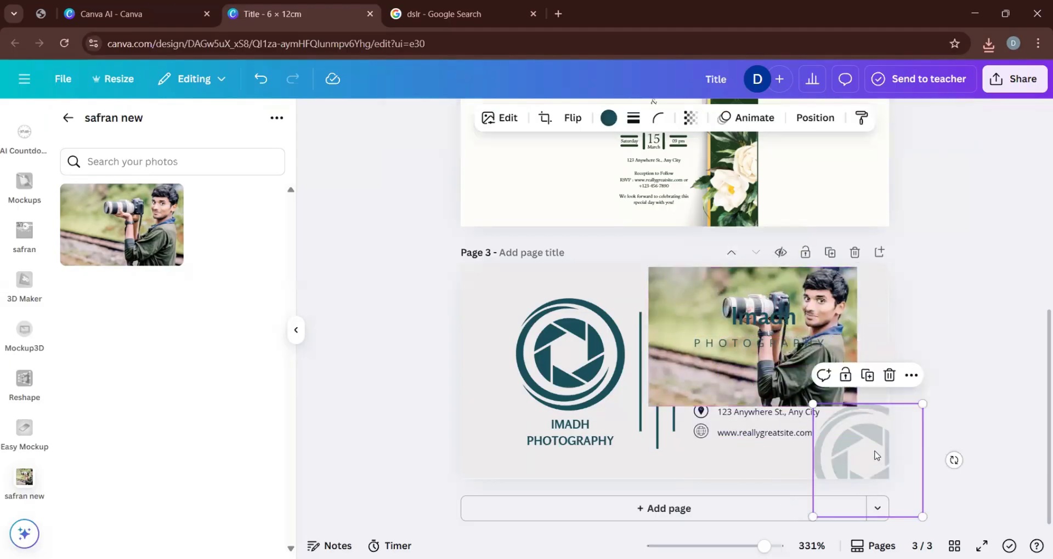
key(Delete)
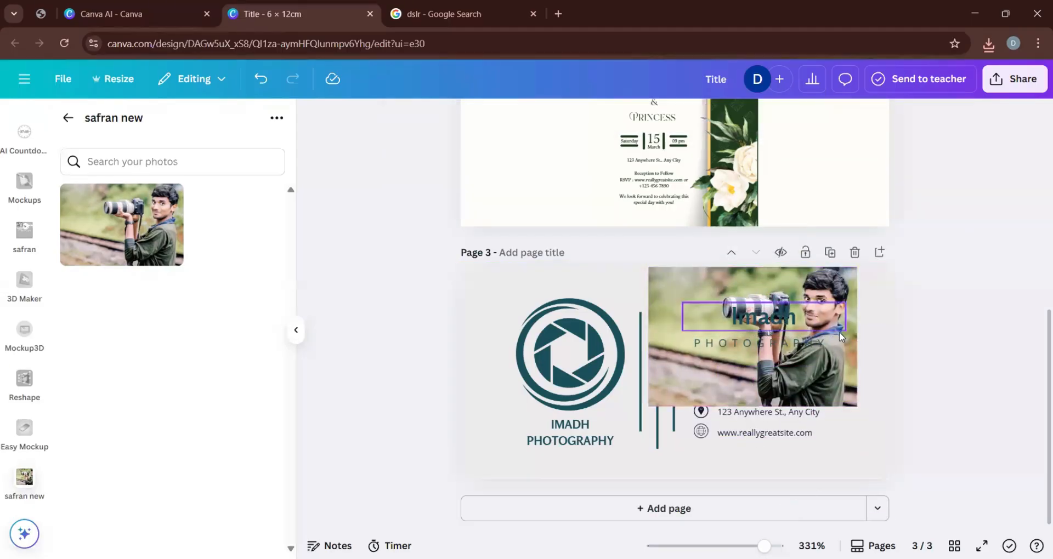
Move the photographer photo down over the card's contact details and remove its background.
click(724, 343)
drag(686, 281, 717, 356)
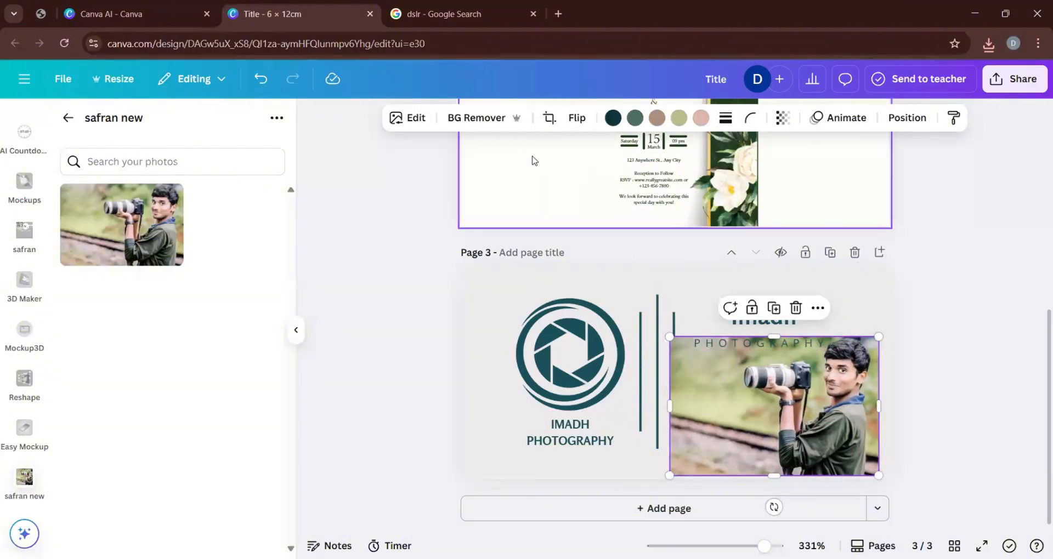
click(490, 121)
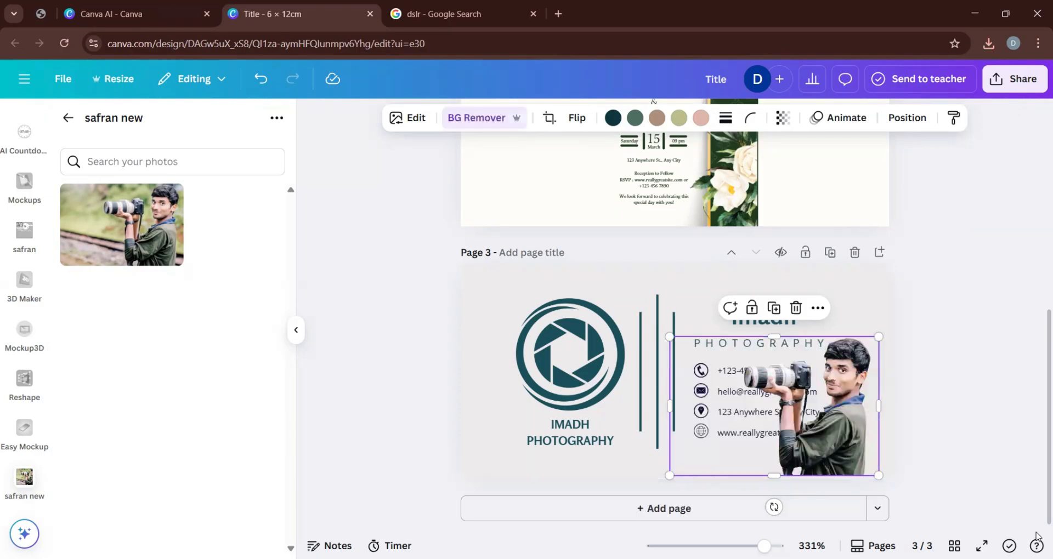
Shrink the photographer cutout to about a third of the card's width and position it in the card's lower-right corner.
drag(669, 336, 743, 386)
drag(857, 453, 869, 456)
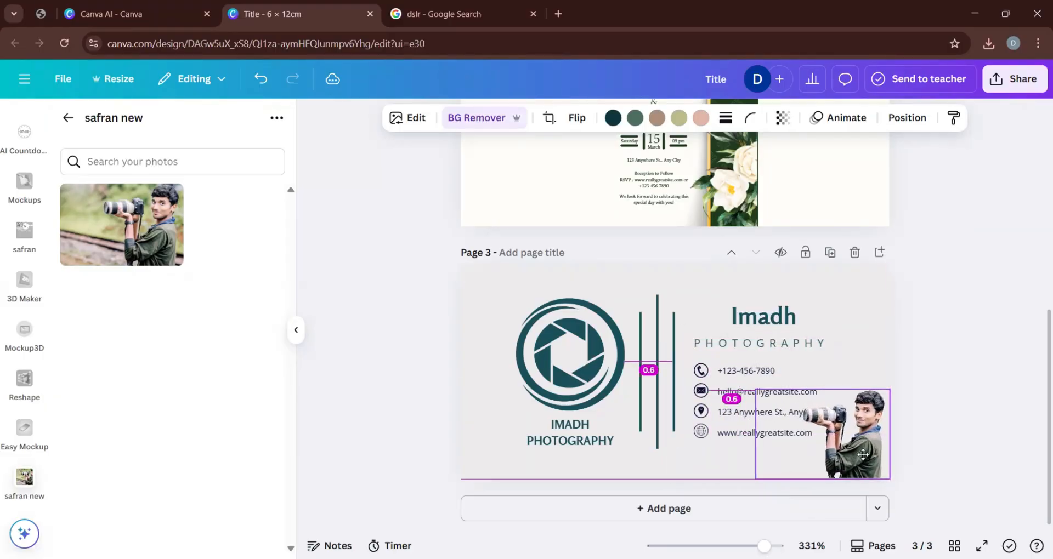
drag(766, 404, 778, 408)
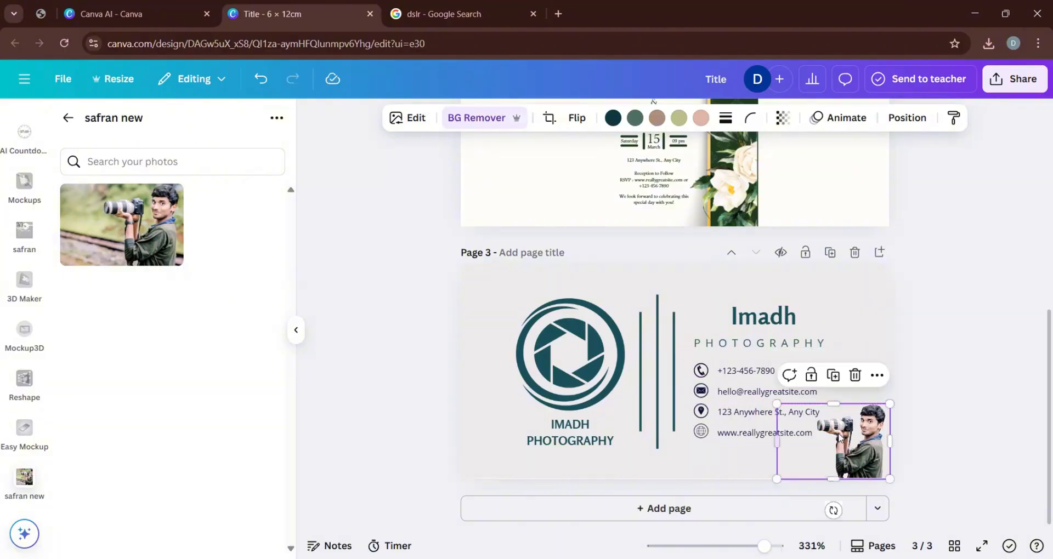
drag(869, 453, 873, 445)
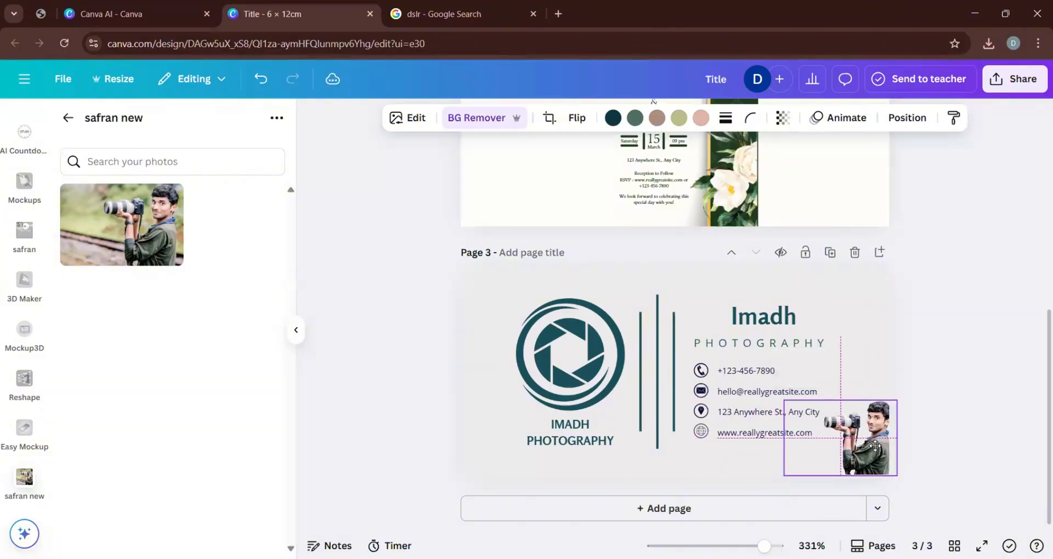
drag(783, 401, 754, 380)
click(961, 413)
drag(858, 431, 860, 431)
click(947, 404)
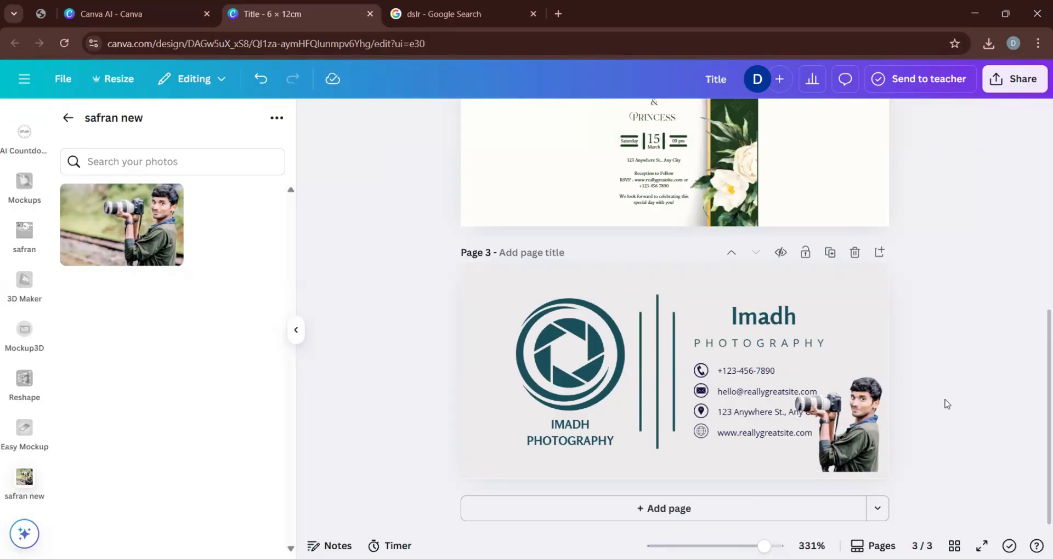
click(849, 425)
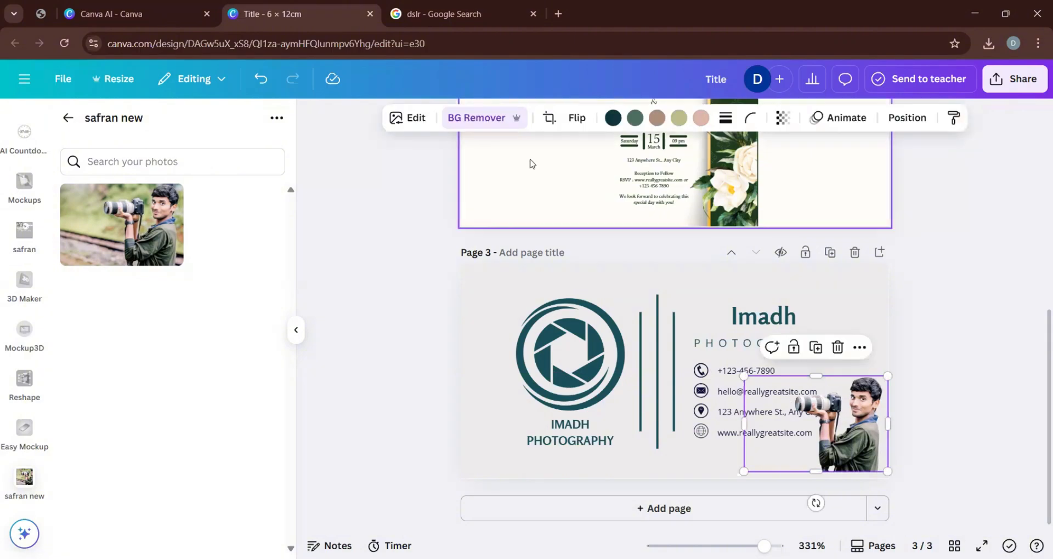